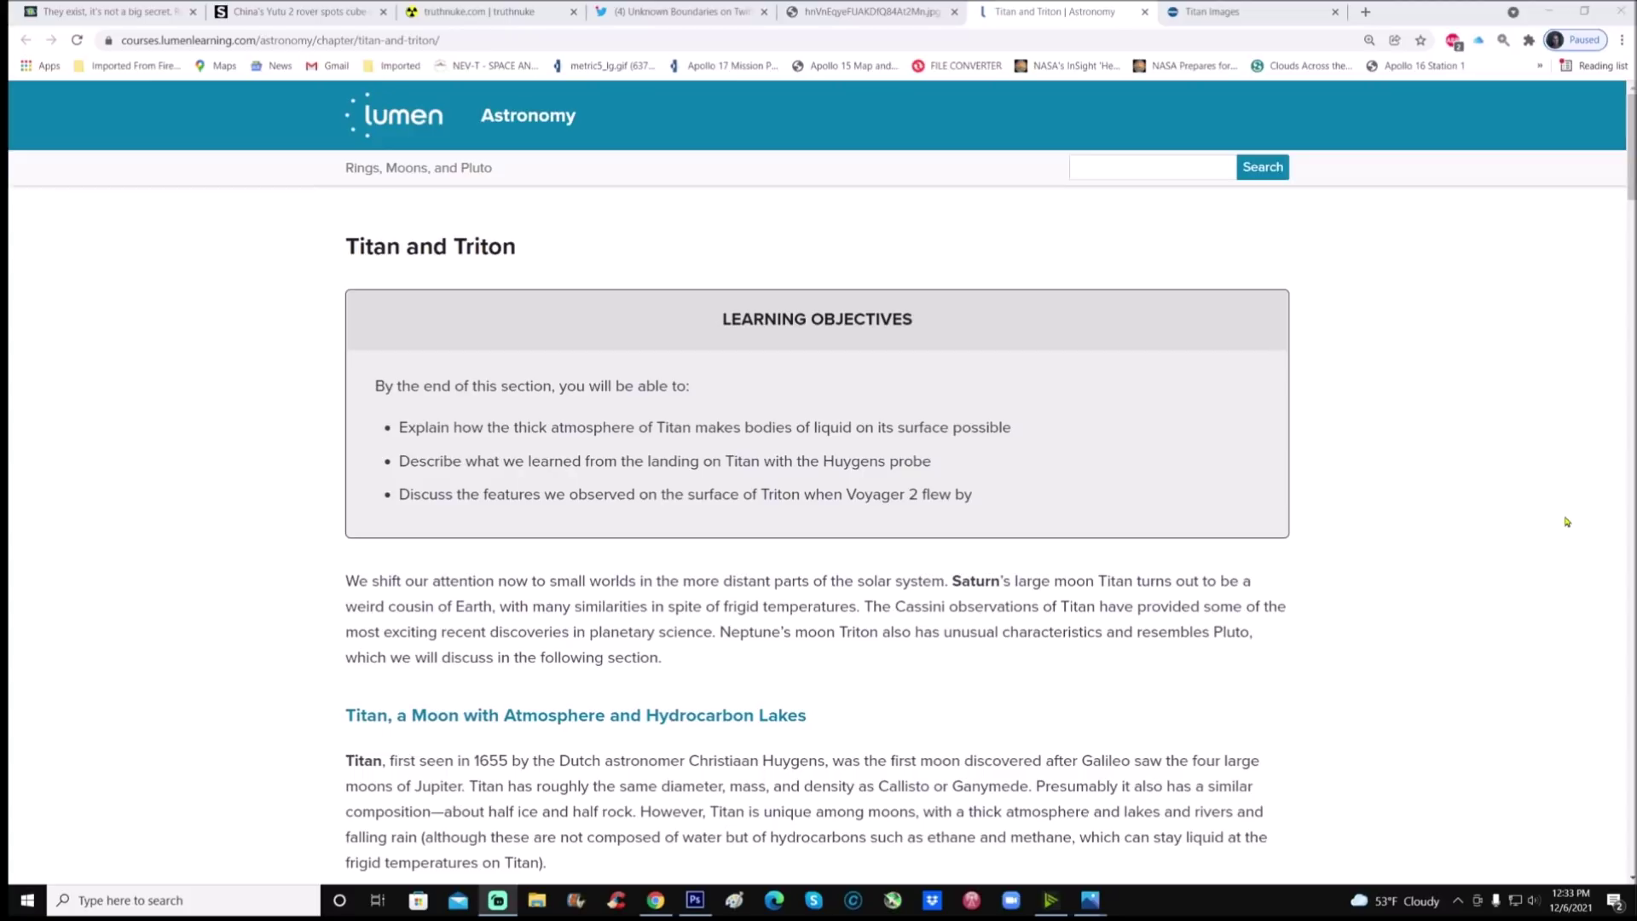
Step: Examine the article's section on Triton and its volcanoes, including the moon's surface and geyser figures and the Titan videos above it
scroll(1569, 508, "down", 5)
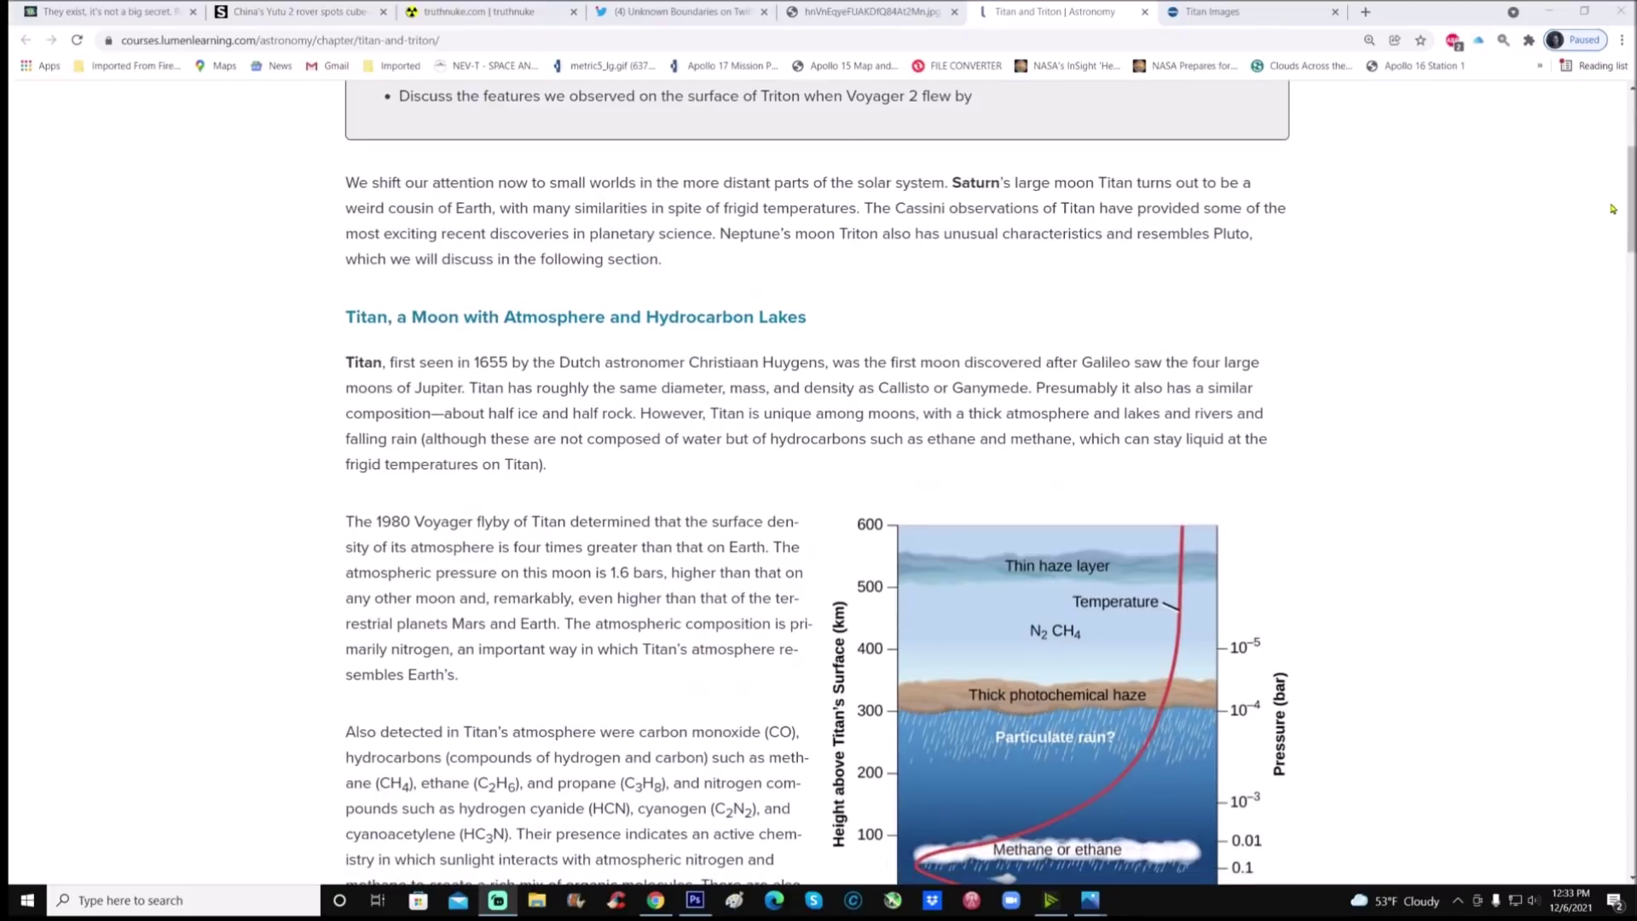
left_click_drag(1631, 194, 1614, 692)
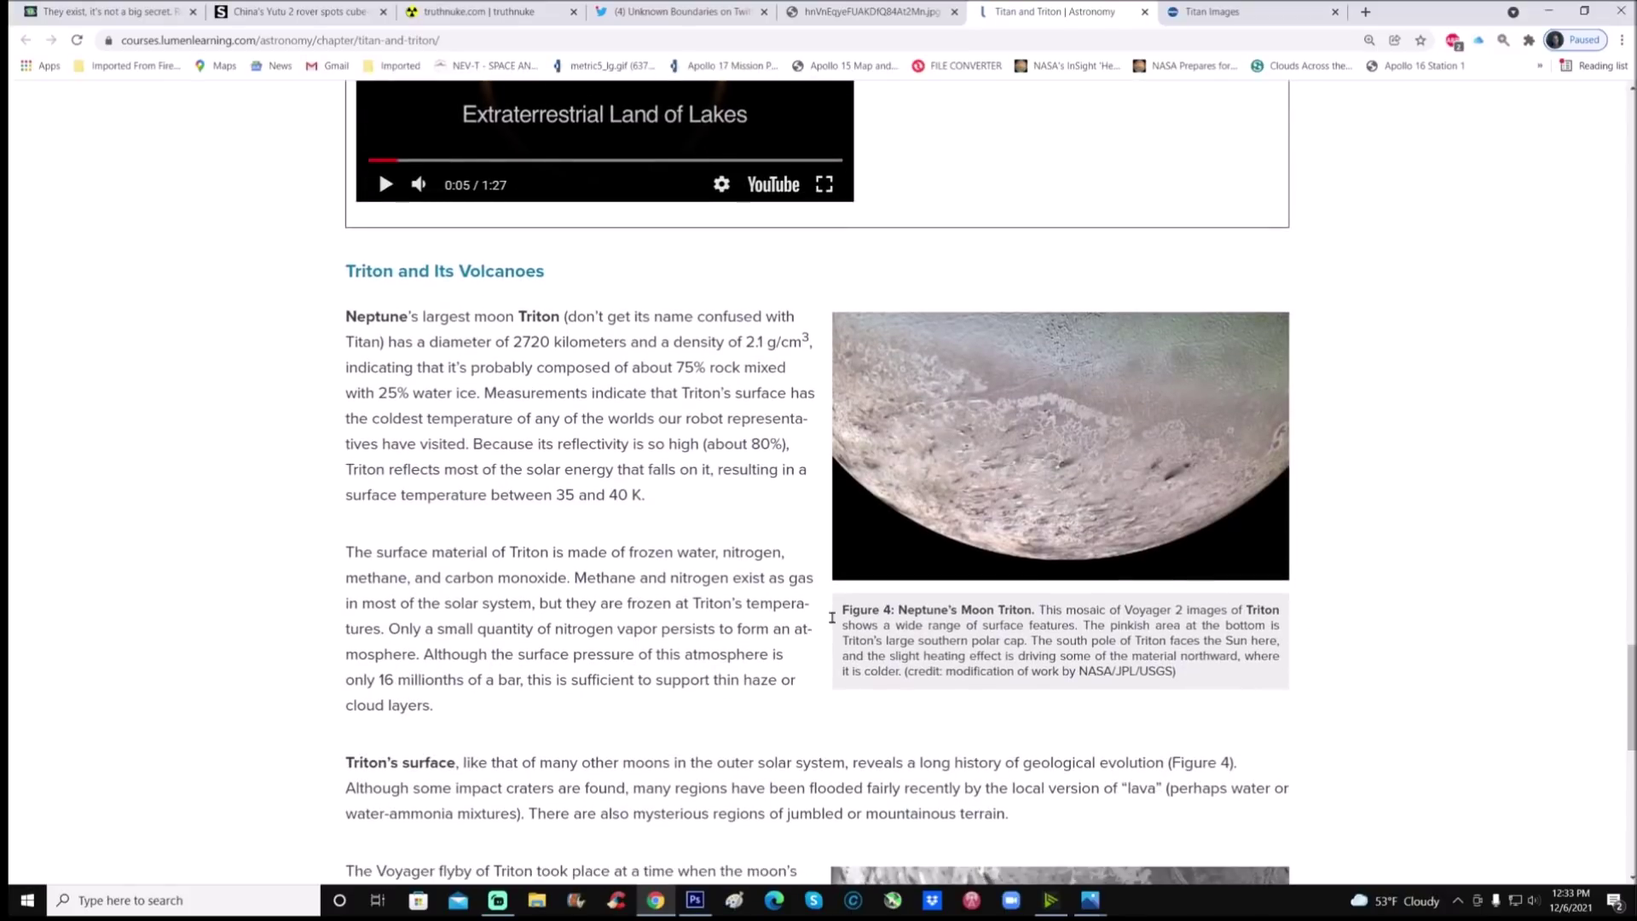
scroll(1458, 426, "down", 4)
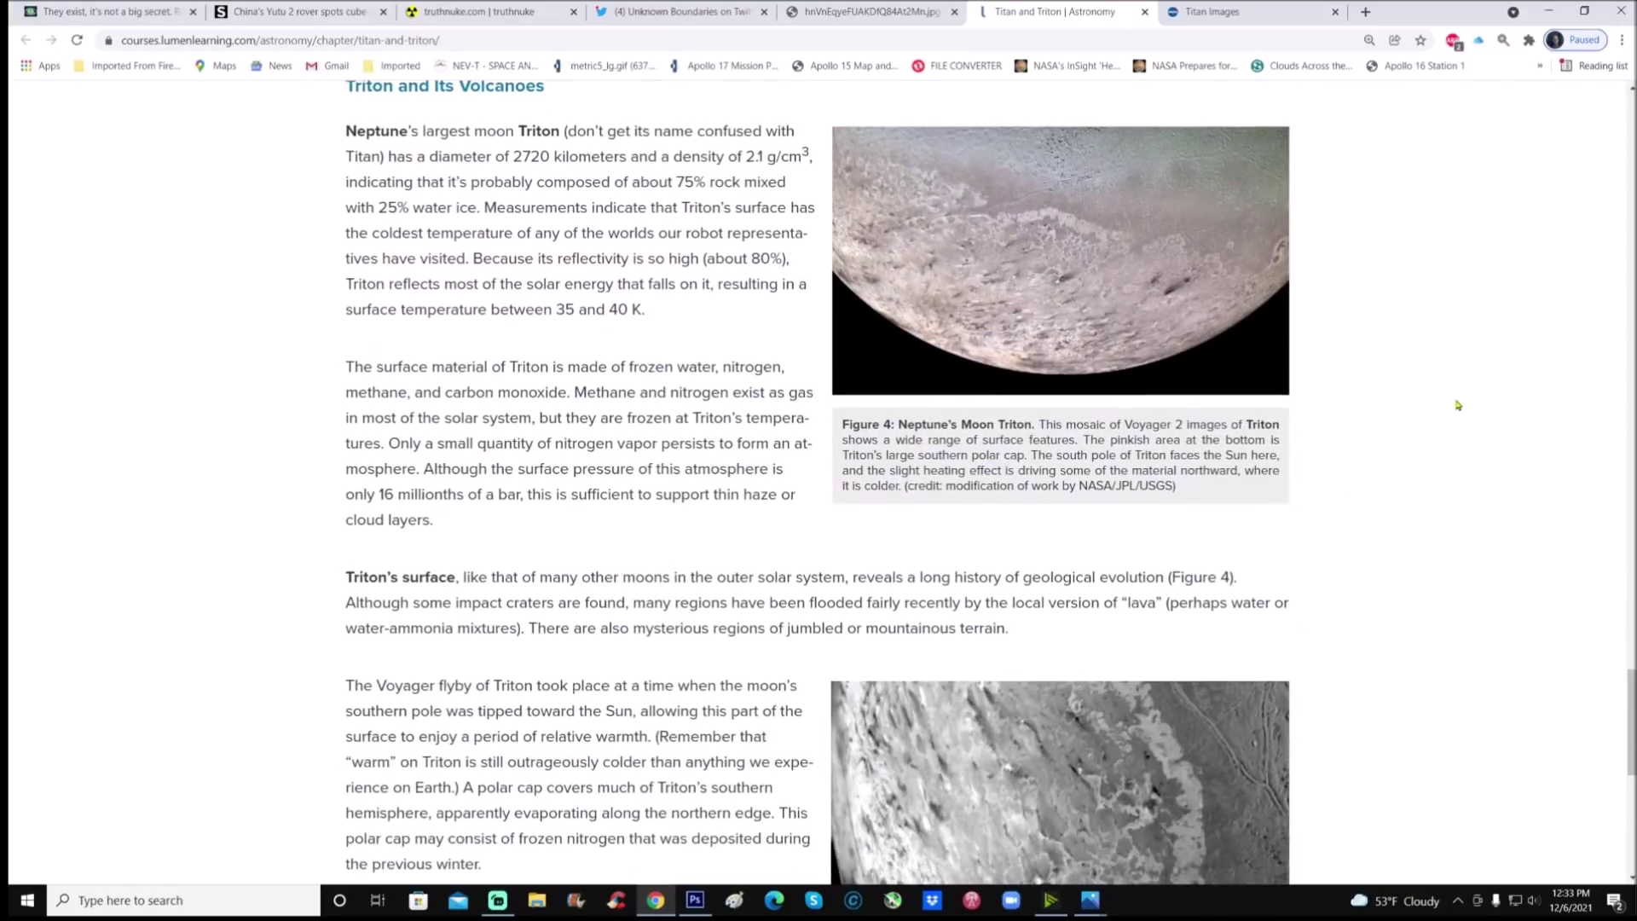
scroll(1458, 426, "down", 2)
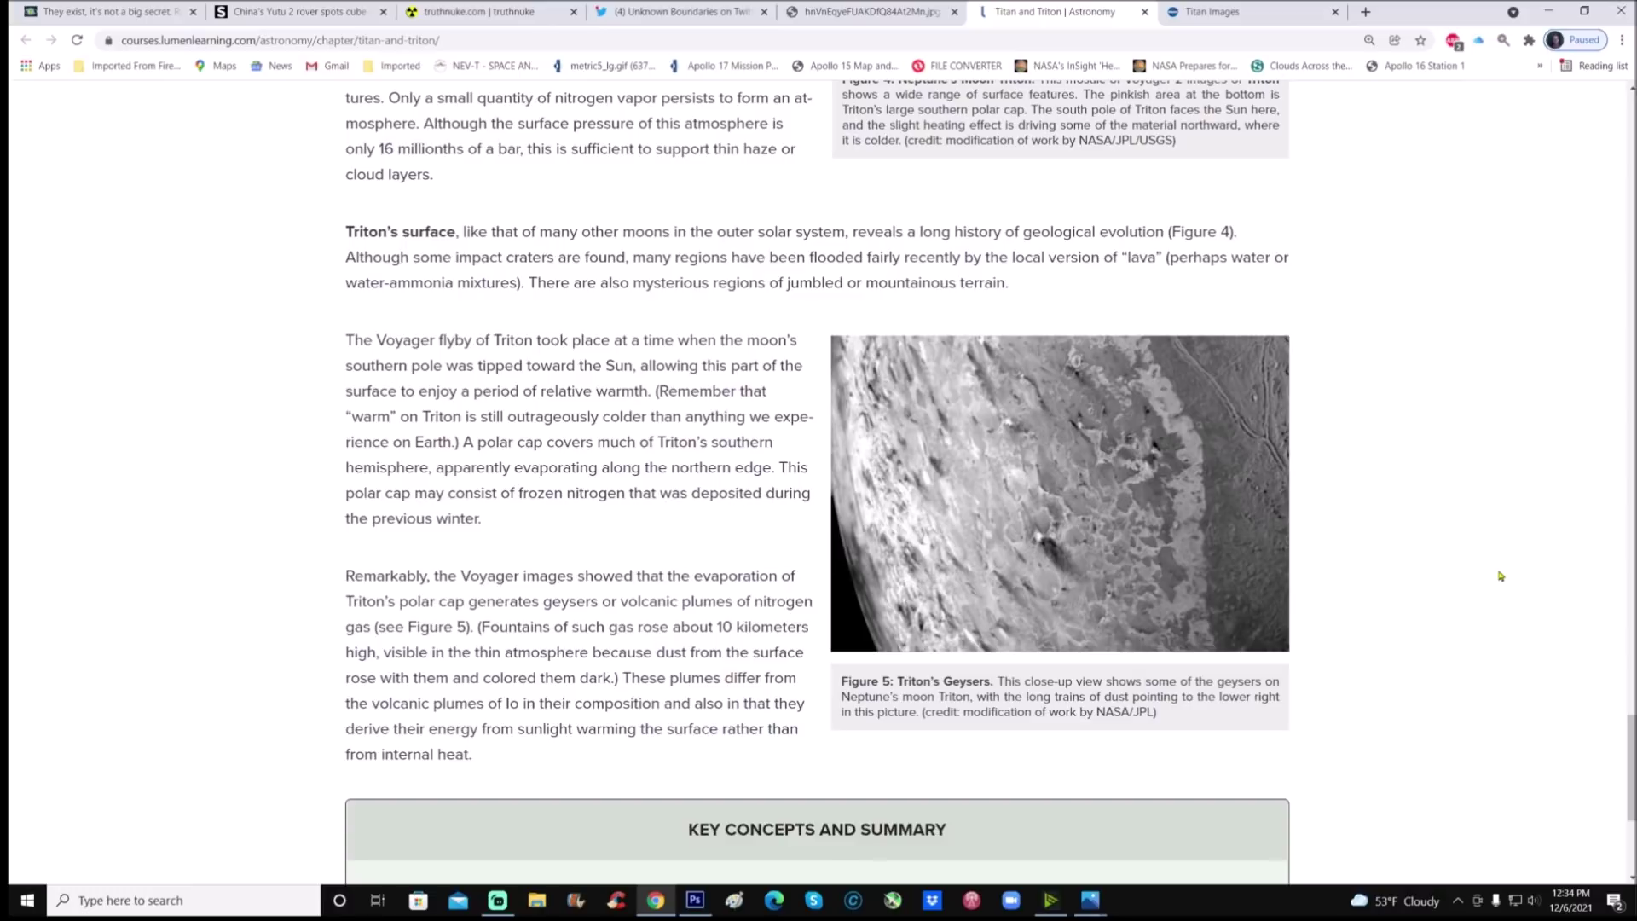
scroll(1501, 576, "up", 9)
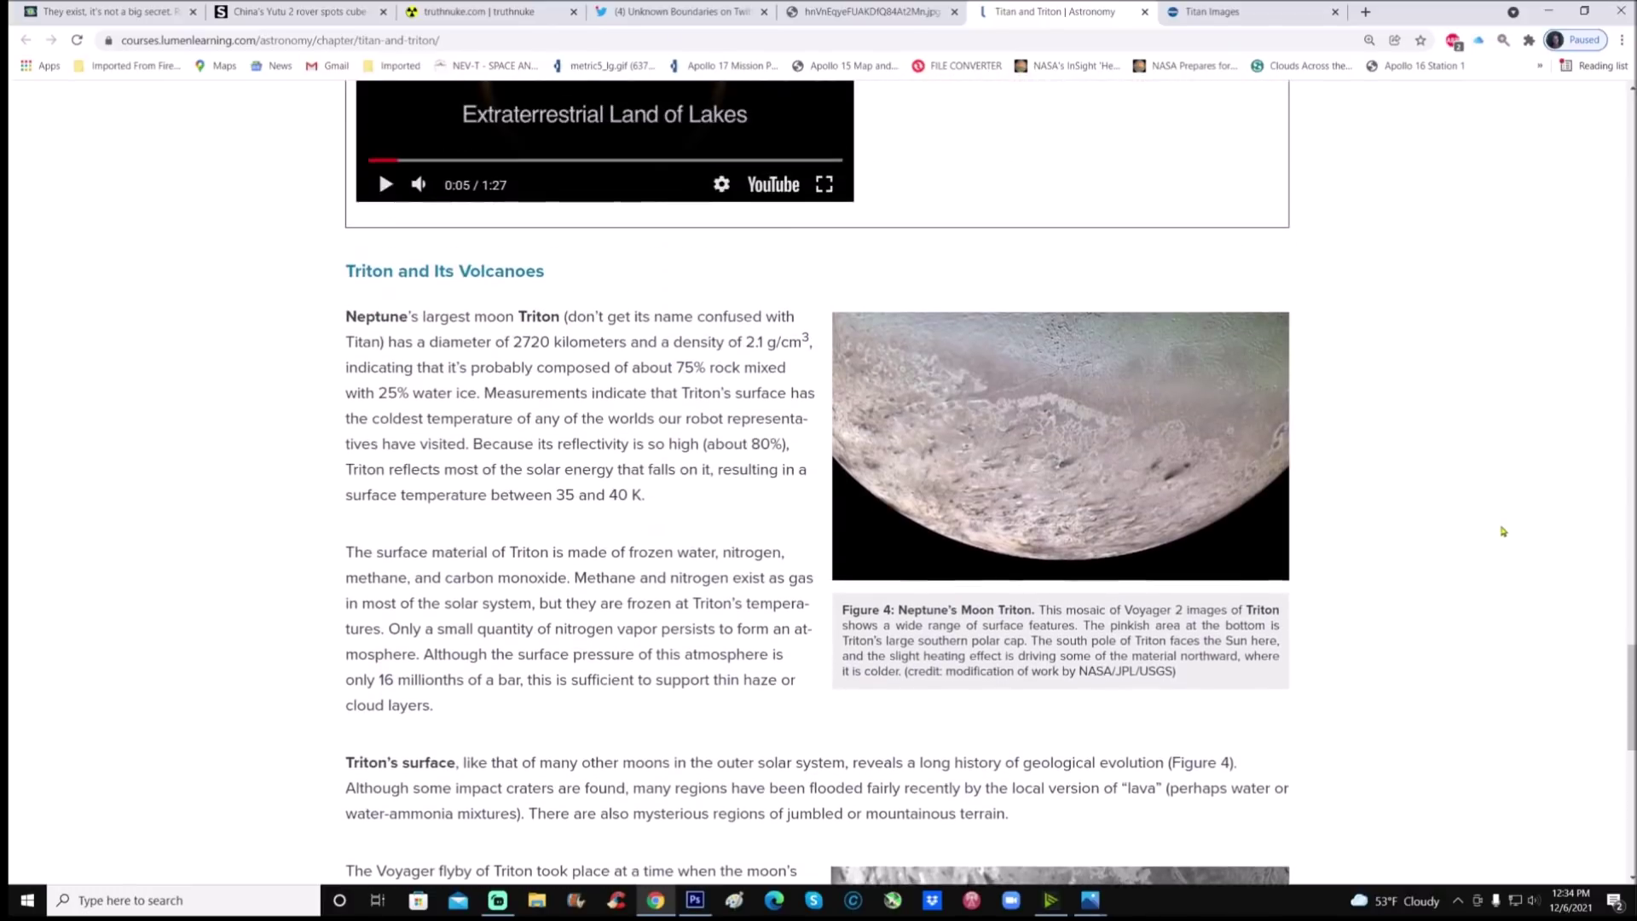
scroll(1502, 530, "up", 1)
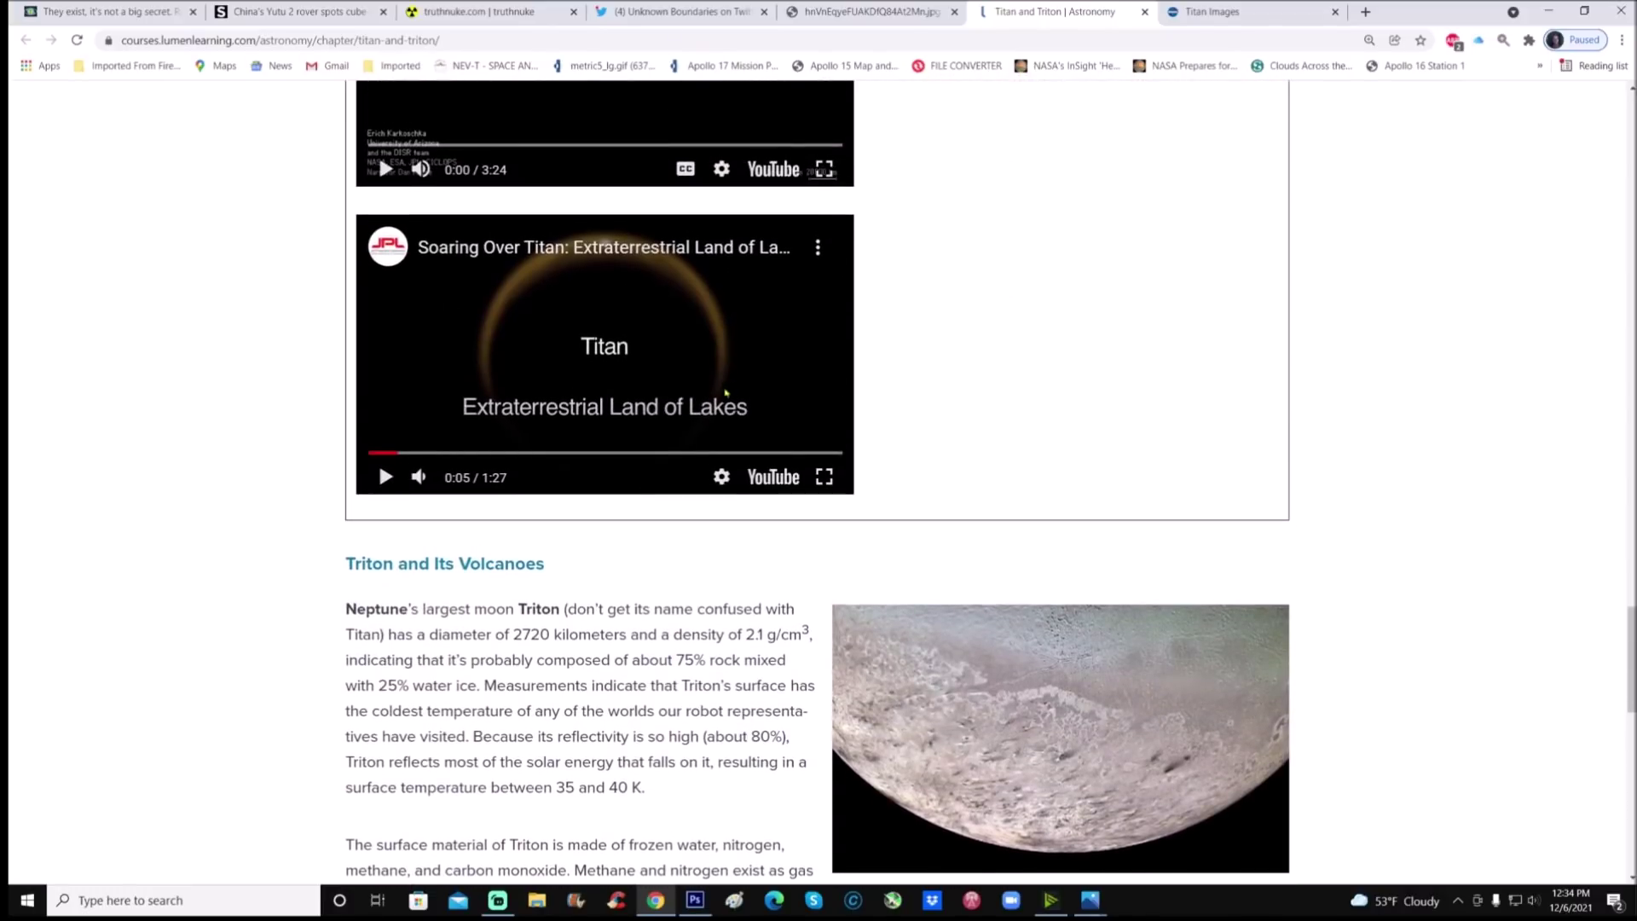
scroll(1095, 600, "up", 3)
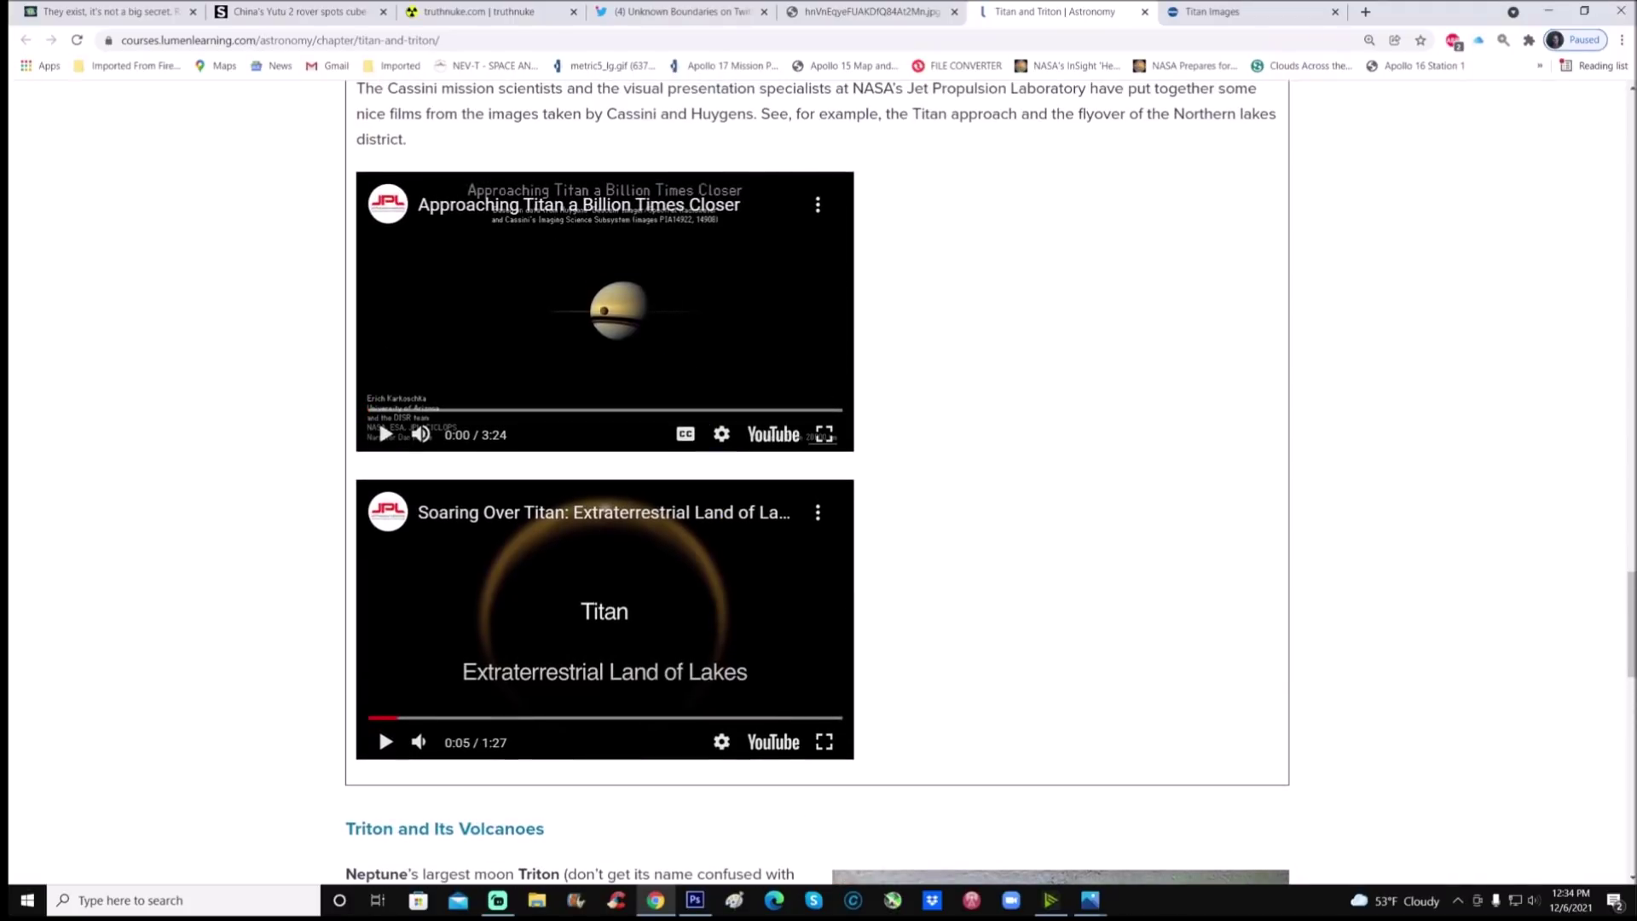
left_click_drag(1630, 631, 1601, 748)
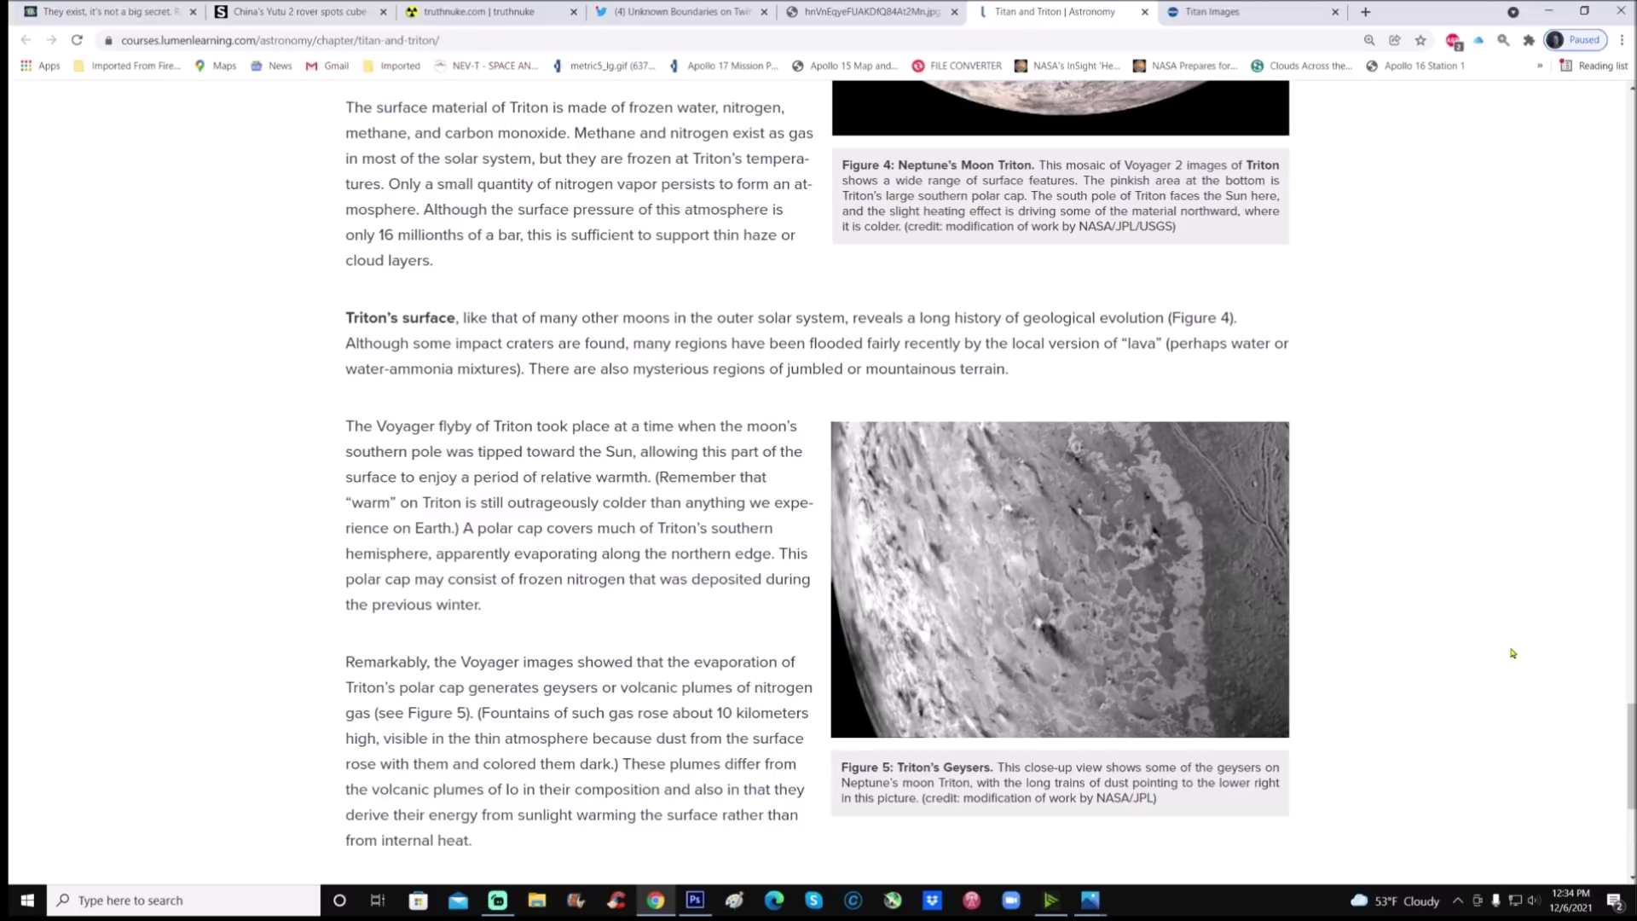
Step: Switch to Photoshop and zoom in on the upper-left surface area of the rotated Triton geysers image
left_click(695, 900)
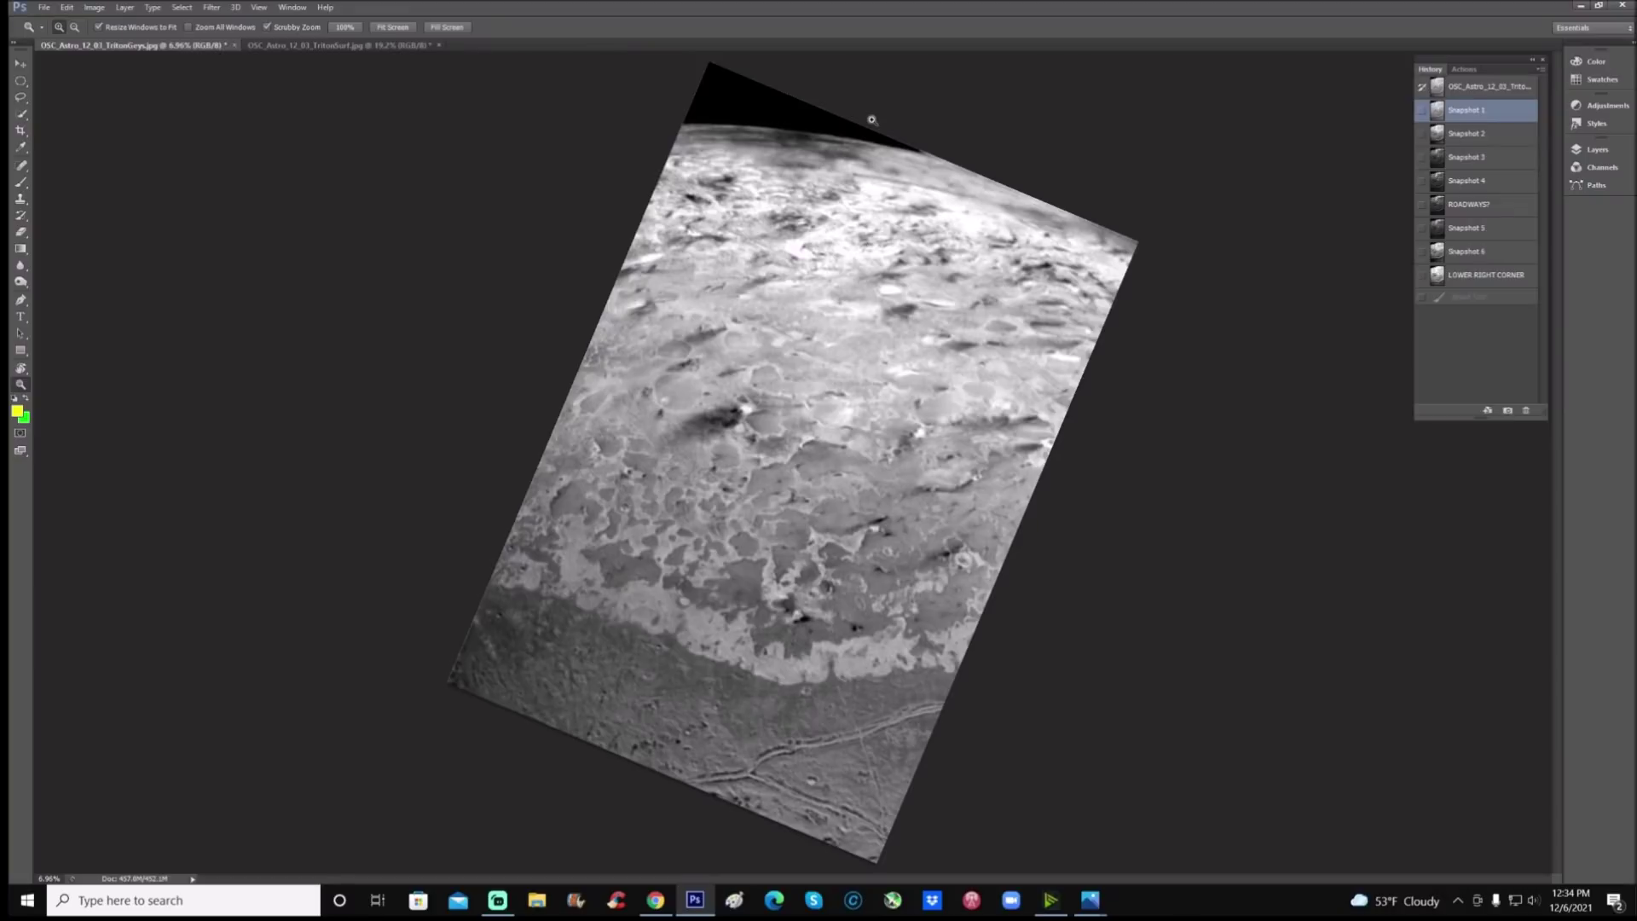
left_click(19, 369)
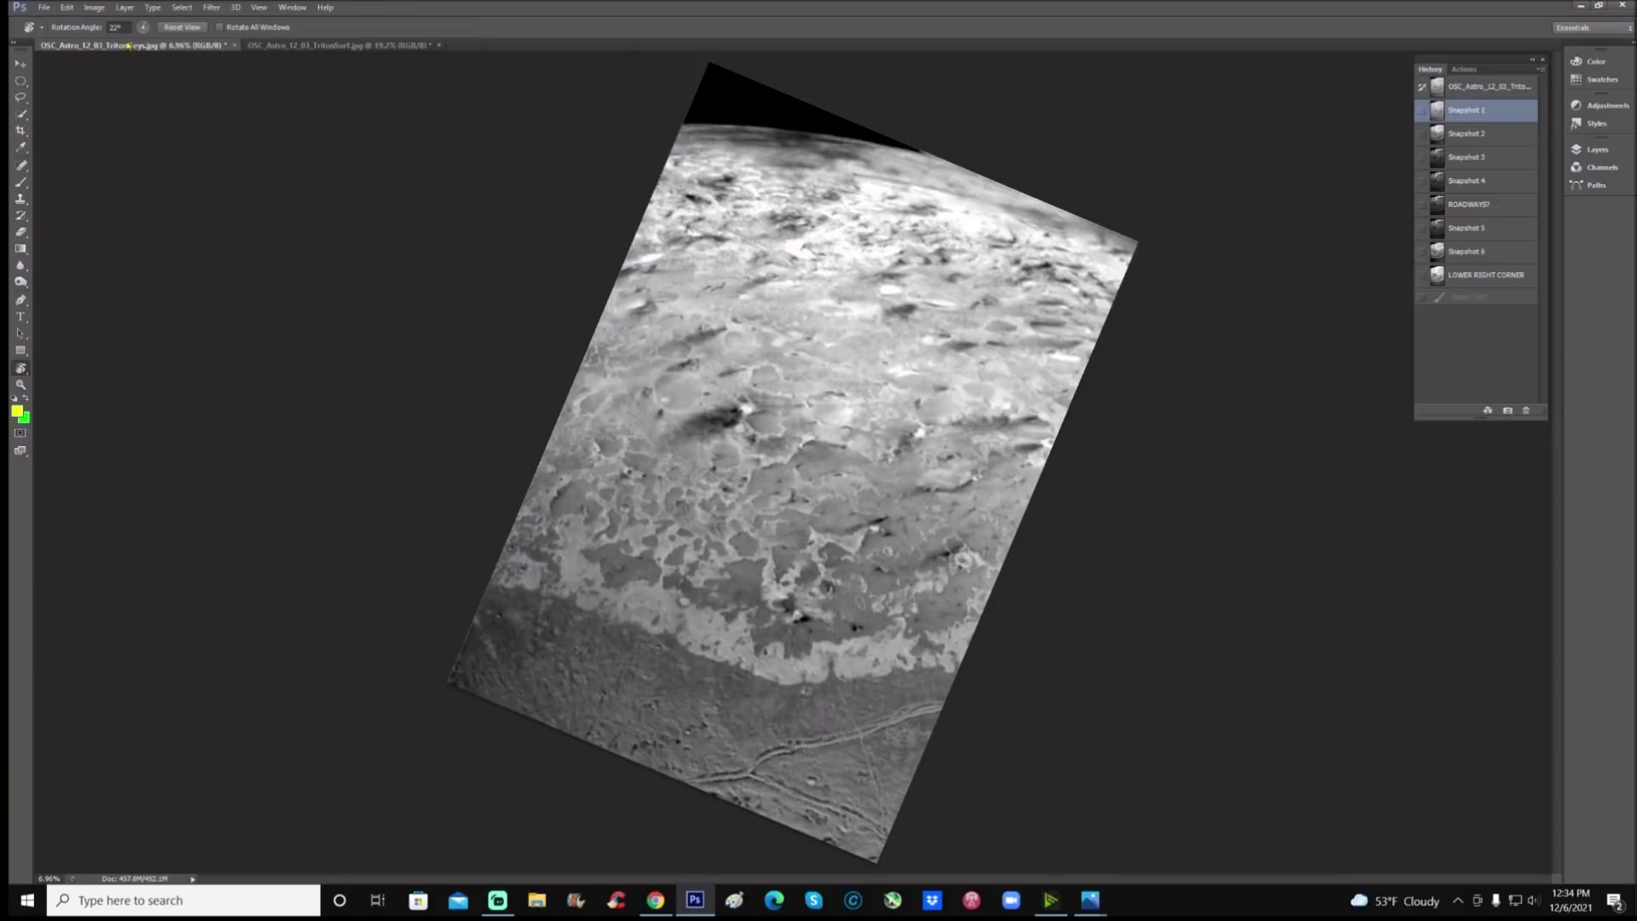
left_click(21, 384)
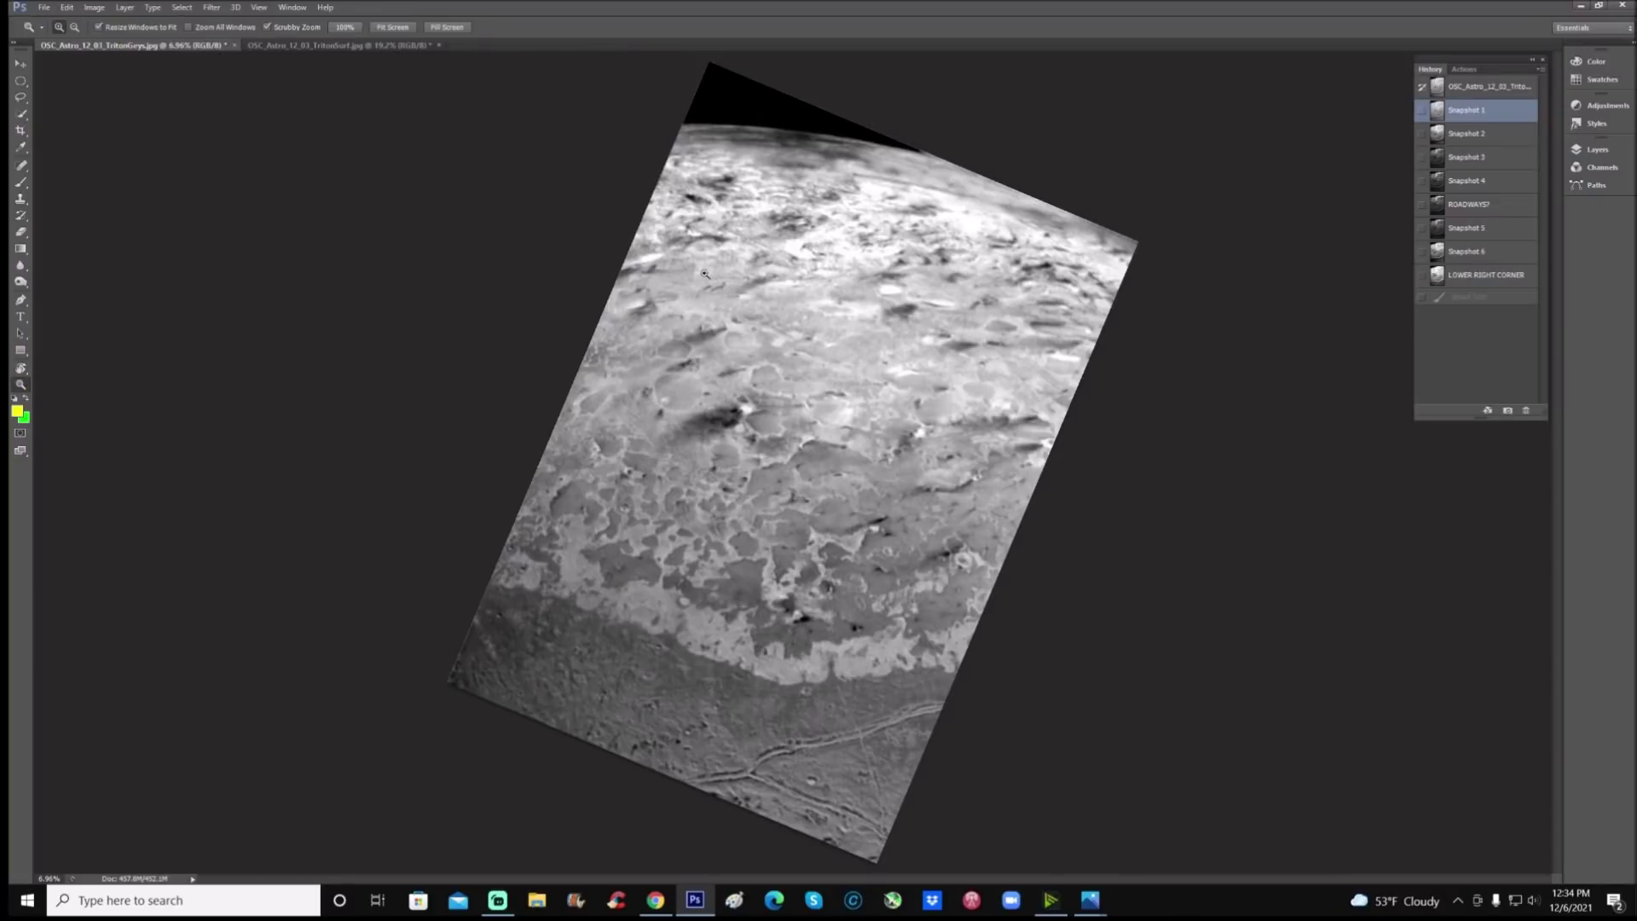
left_click_drag(704, 274, 751, 325)
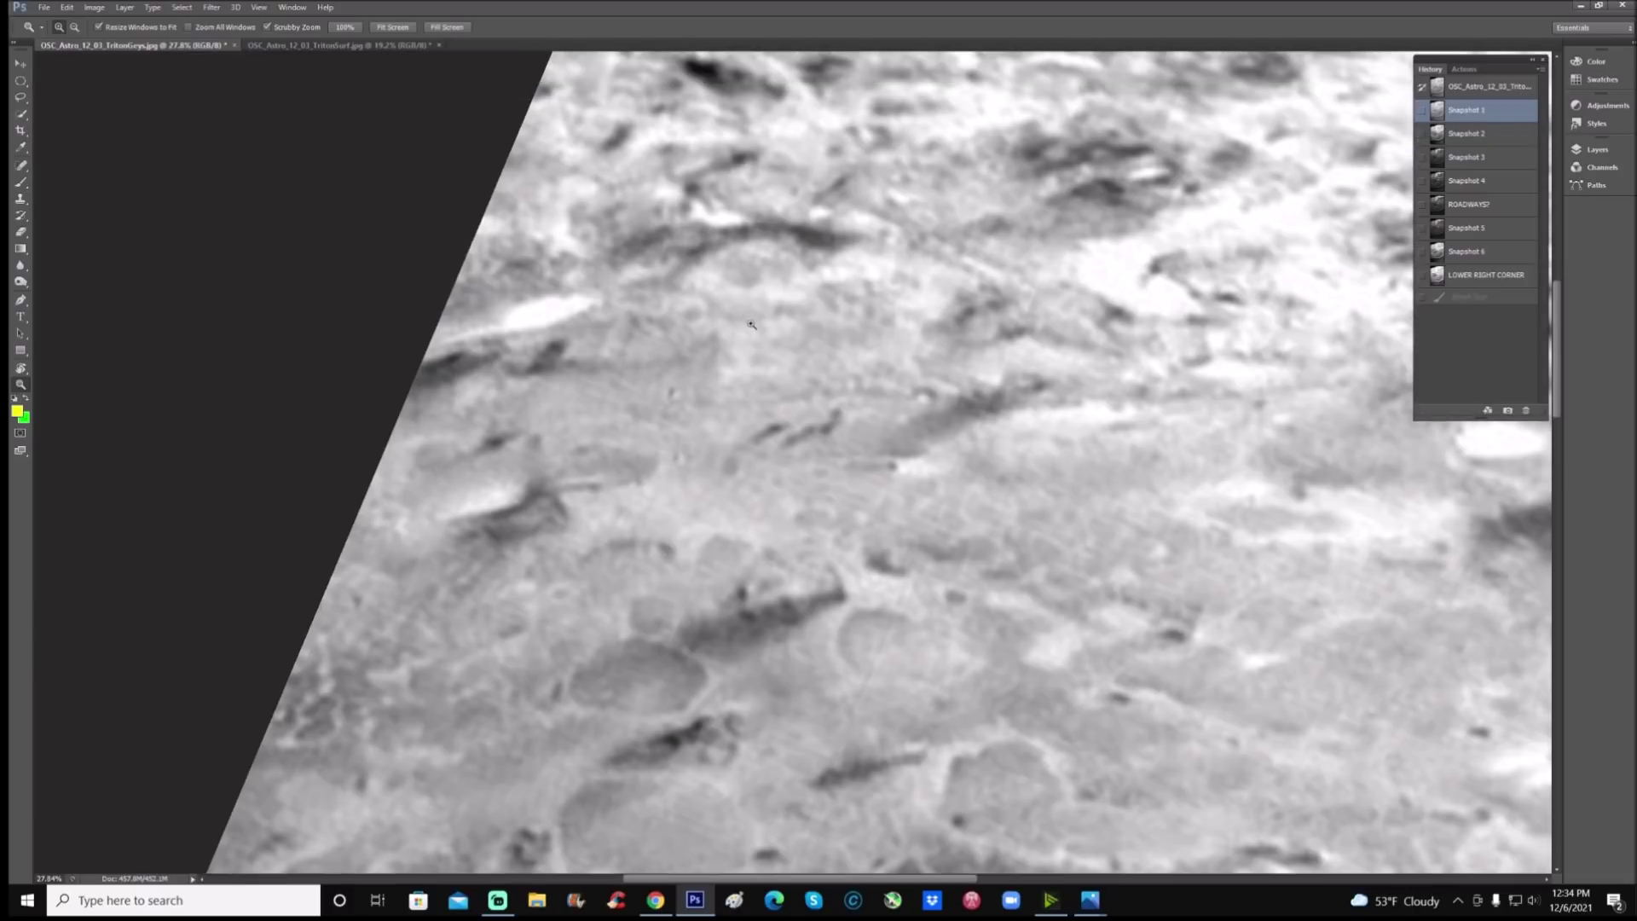
scroll(762, 331, "down", 1)
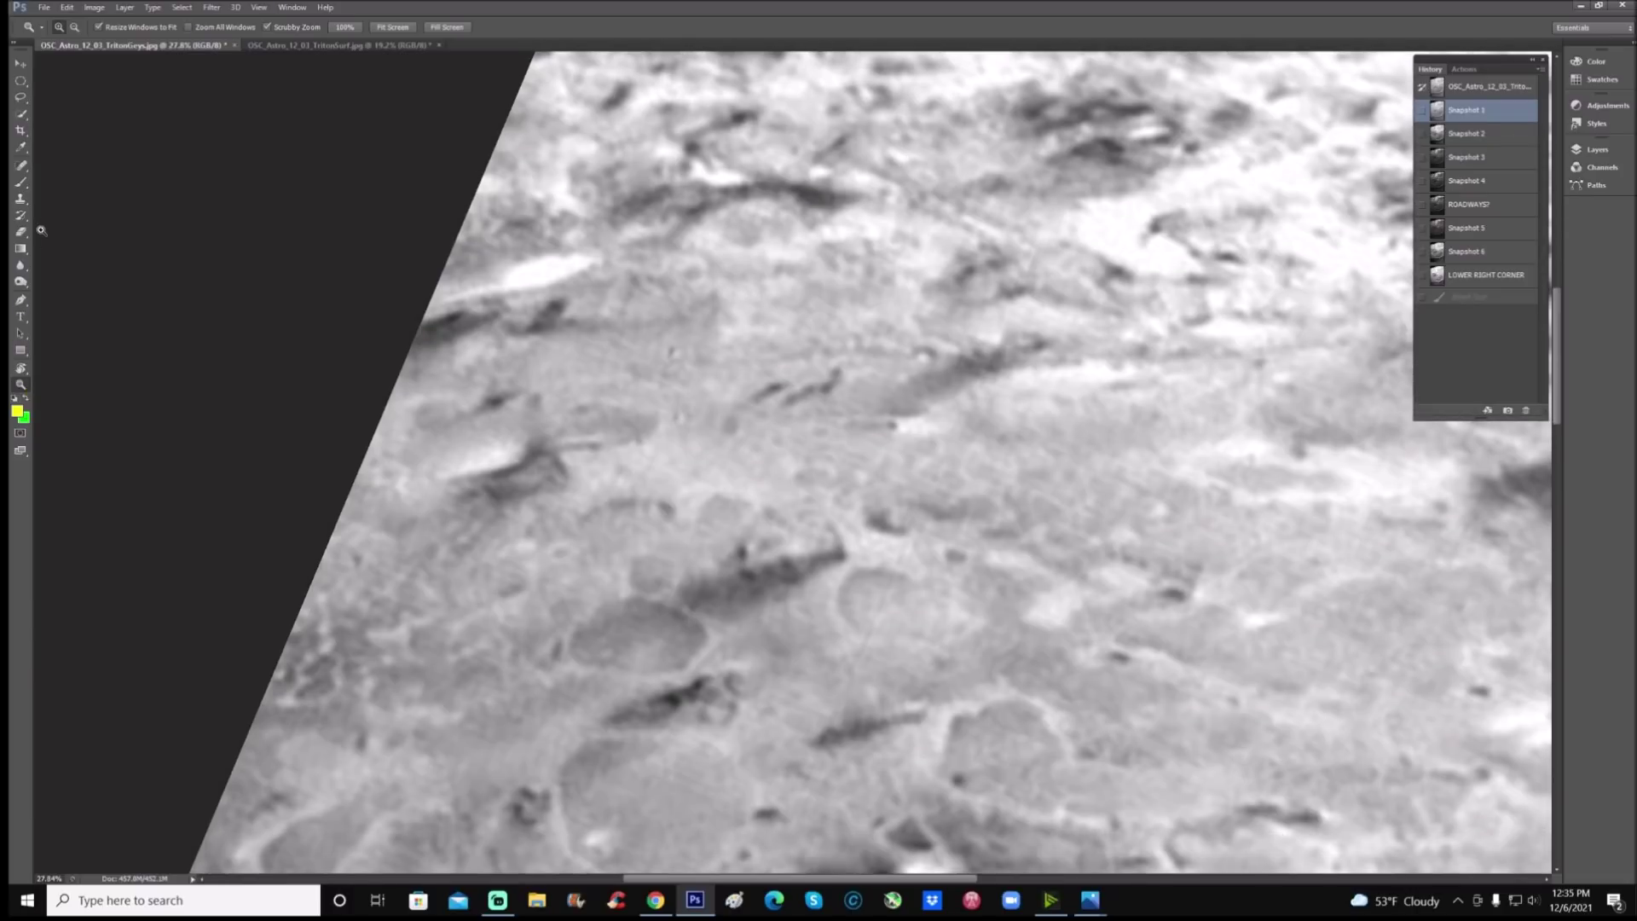
Step: Outline with the yellow Brush the two adjoining formations near the image's left edge and the wide elongated formation just above them
left_click(20, 183)
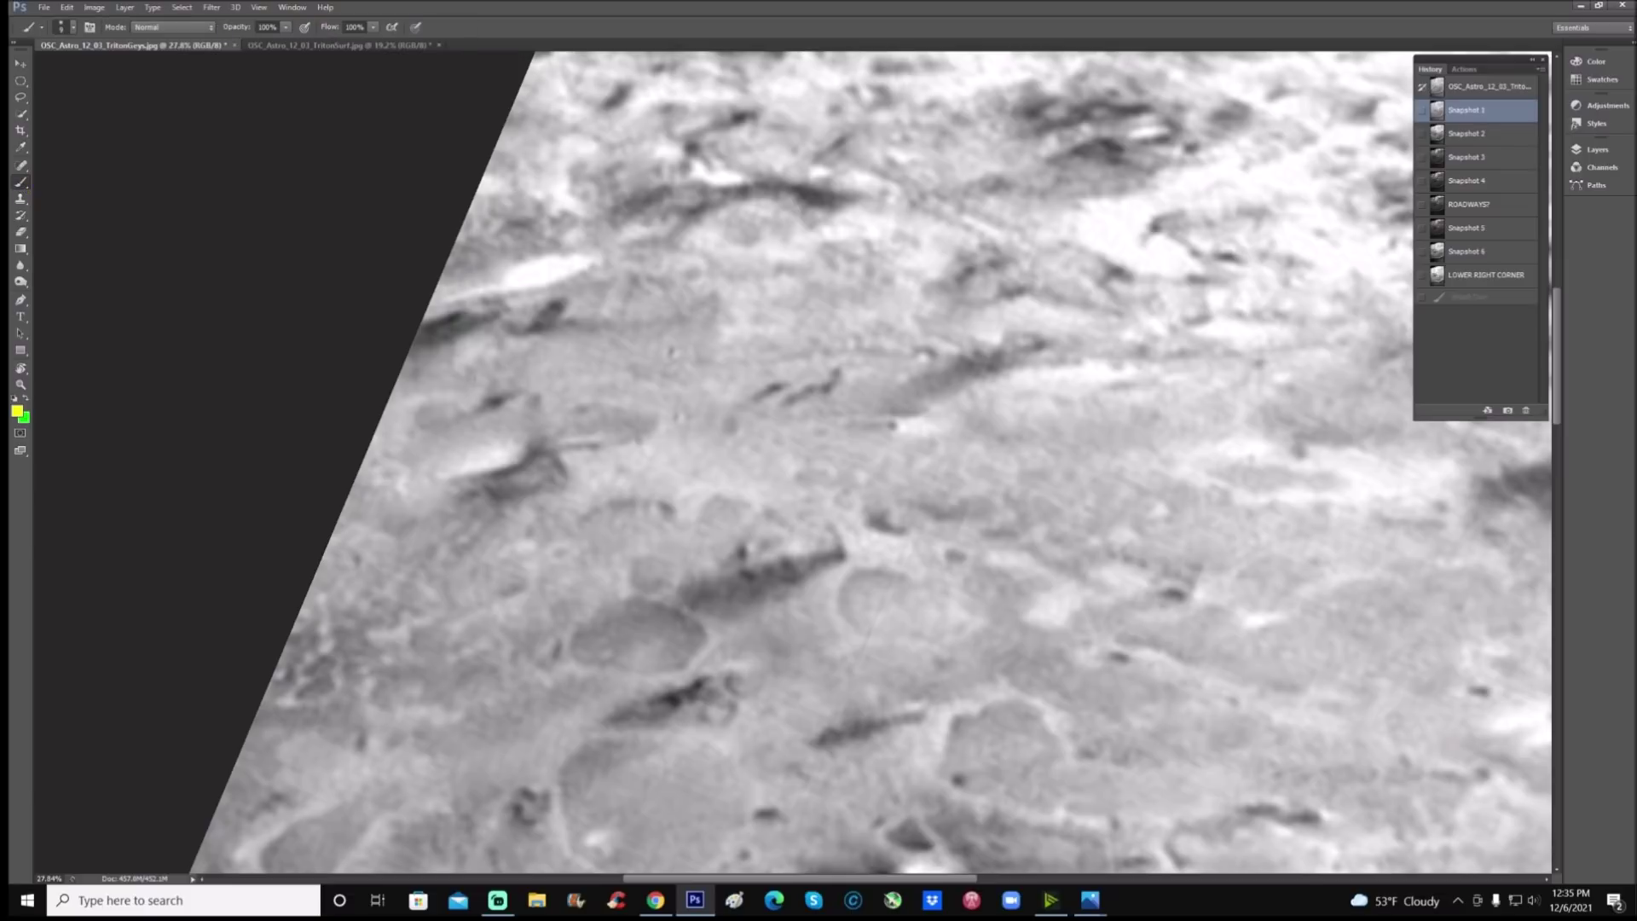
mouse_move(508, 367)
left_mouse_down()
mouse_move(407, 435)
mouse_move(473, 501)
mouse_move(526, 480)
left_mouse_up()
left_click_drag(506, 368, 540, 380)
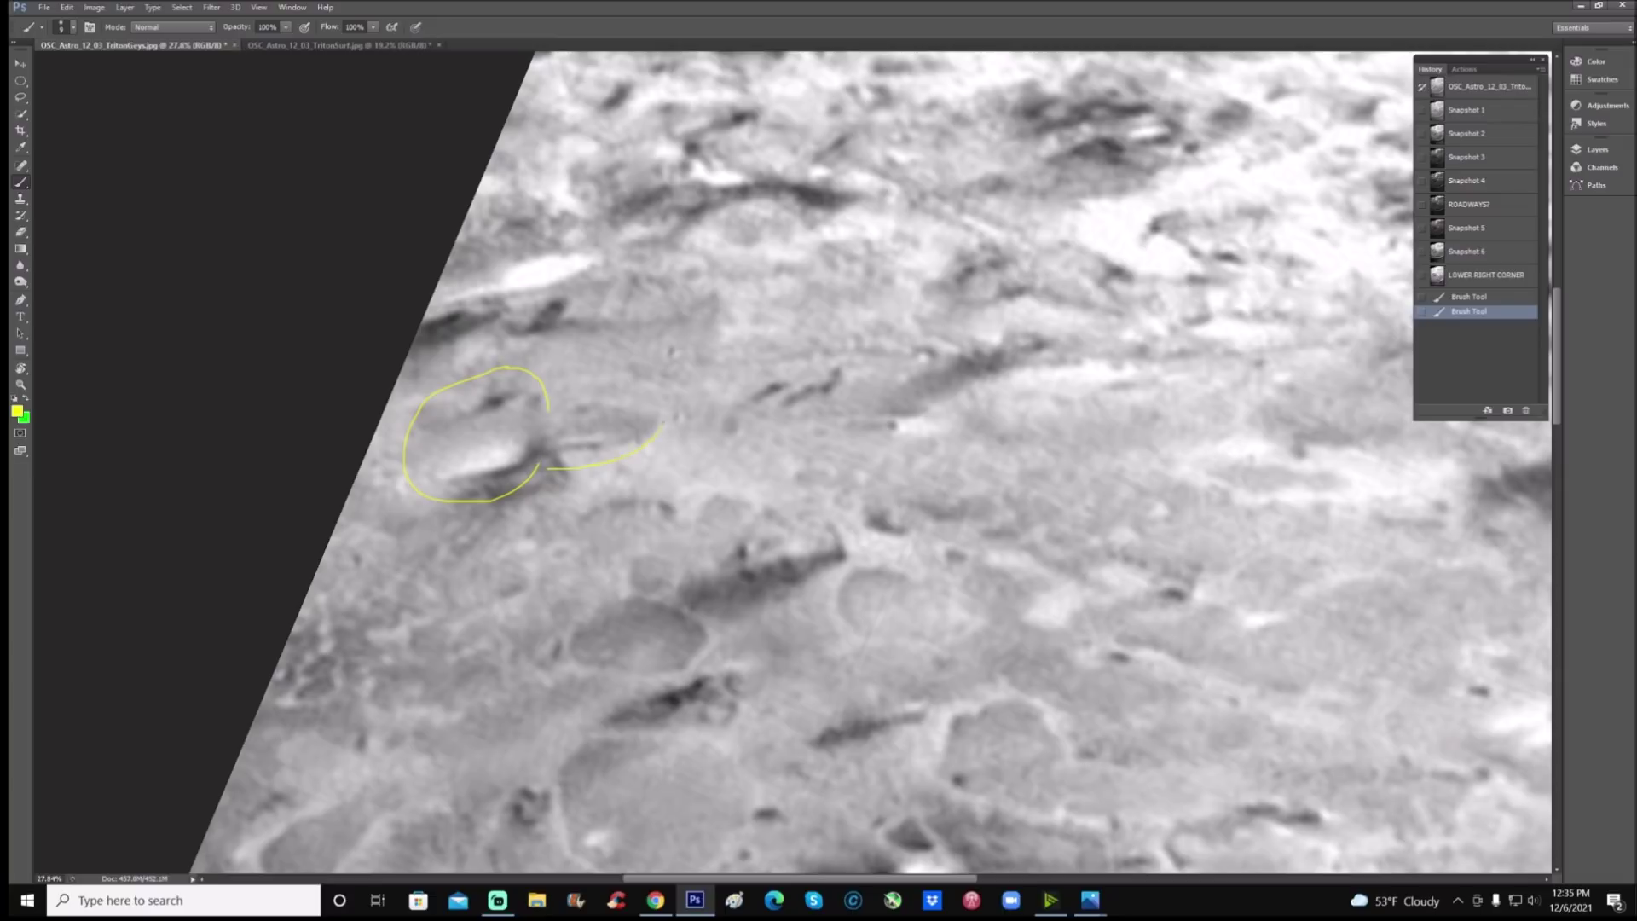
mouse_move(663, 423)
left_mouse_down()
mouse_move(631, 382)
mouse_move(553, 399)
left_mouse_up()
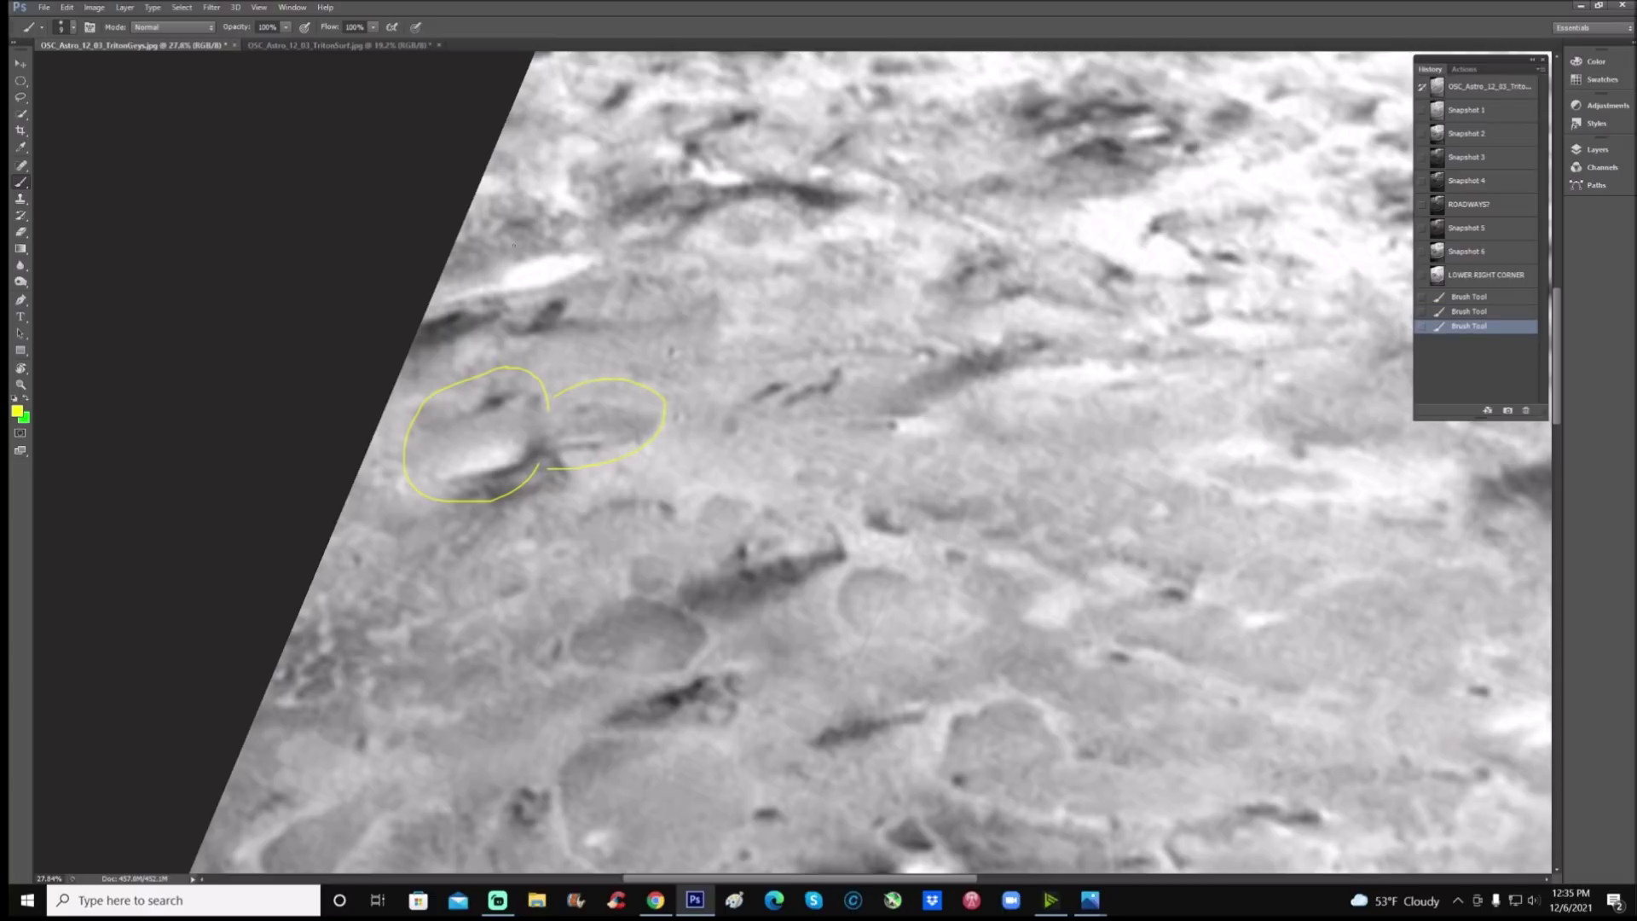
mouse_move(513, 246)
left_mouse_down()
mouse_move(593, 217)
mouse_move(706, 223)
mouse_move(769, 253)
left_mouse_up()
mouse_move(709, 346)
left_mouse_down()
mouse_move(490, 347)
mouse_move(469, 337)
mouse_move(474, 281)
mouse_move(522, 242)
left_mouse_up()
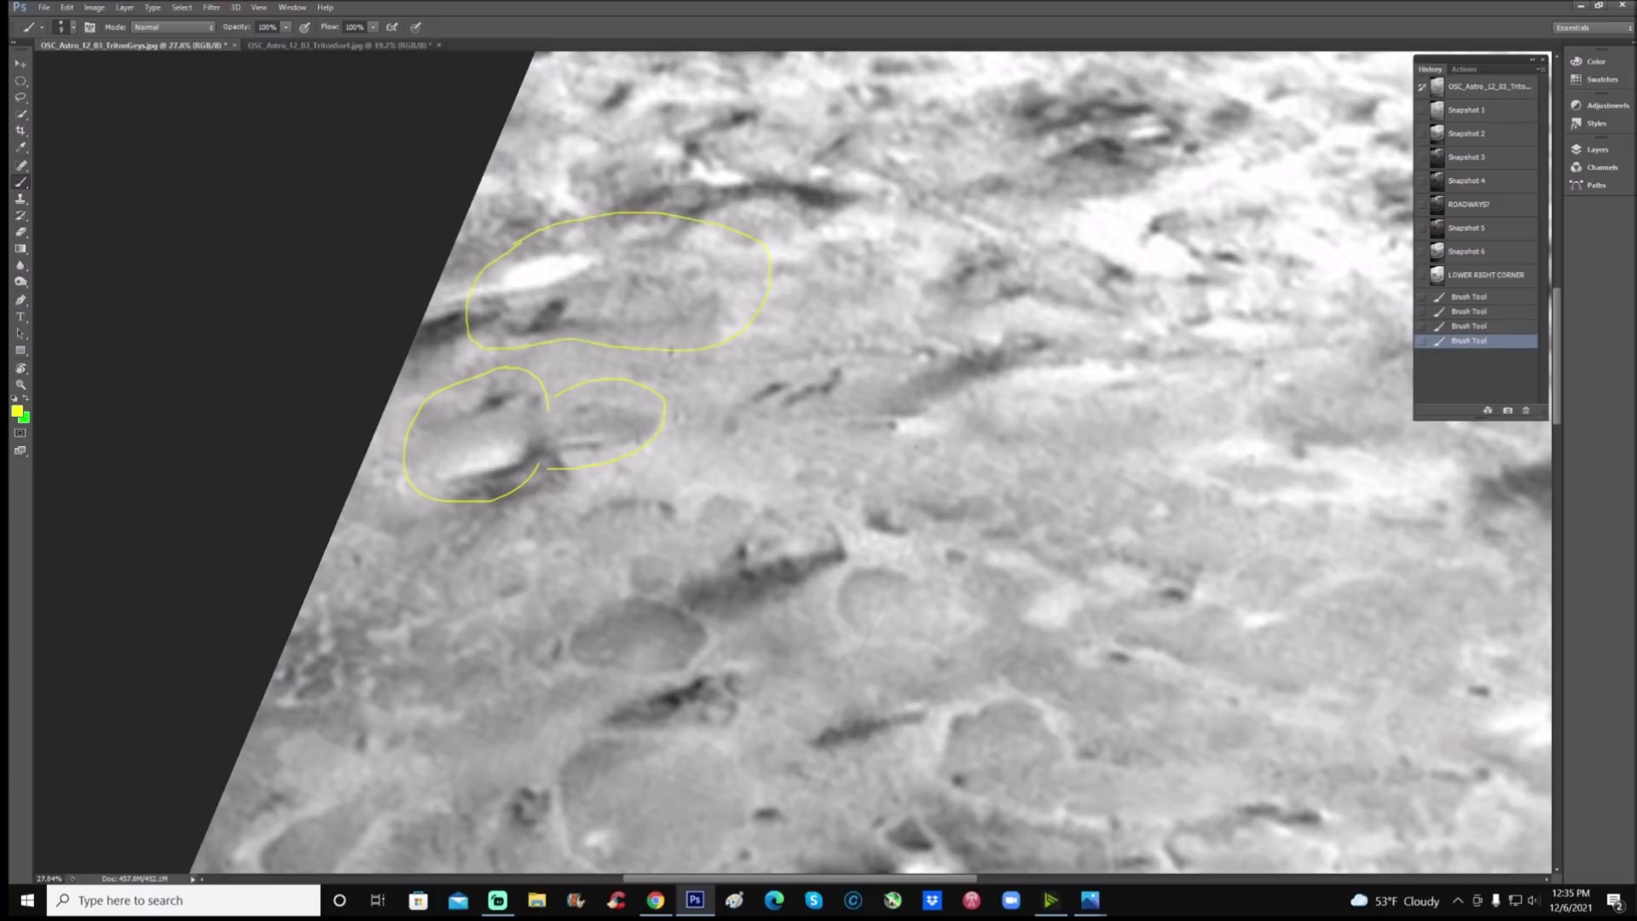
Step: Circle in yellow the large round formation below the first outlines and the two smaller round formations to its right
scroll(965, 480, "down", 3)
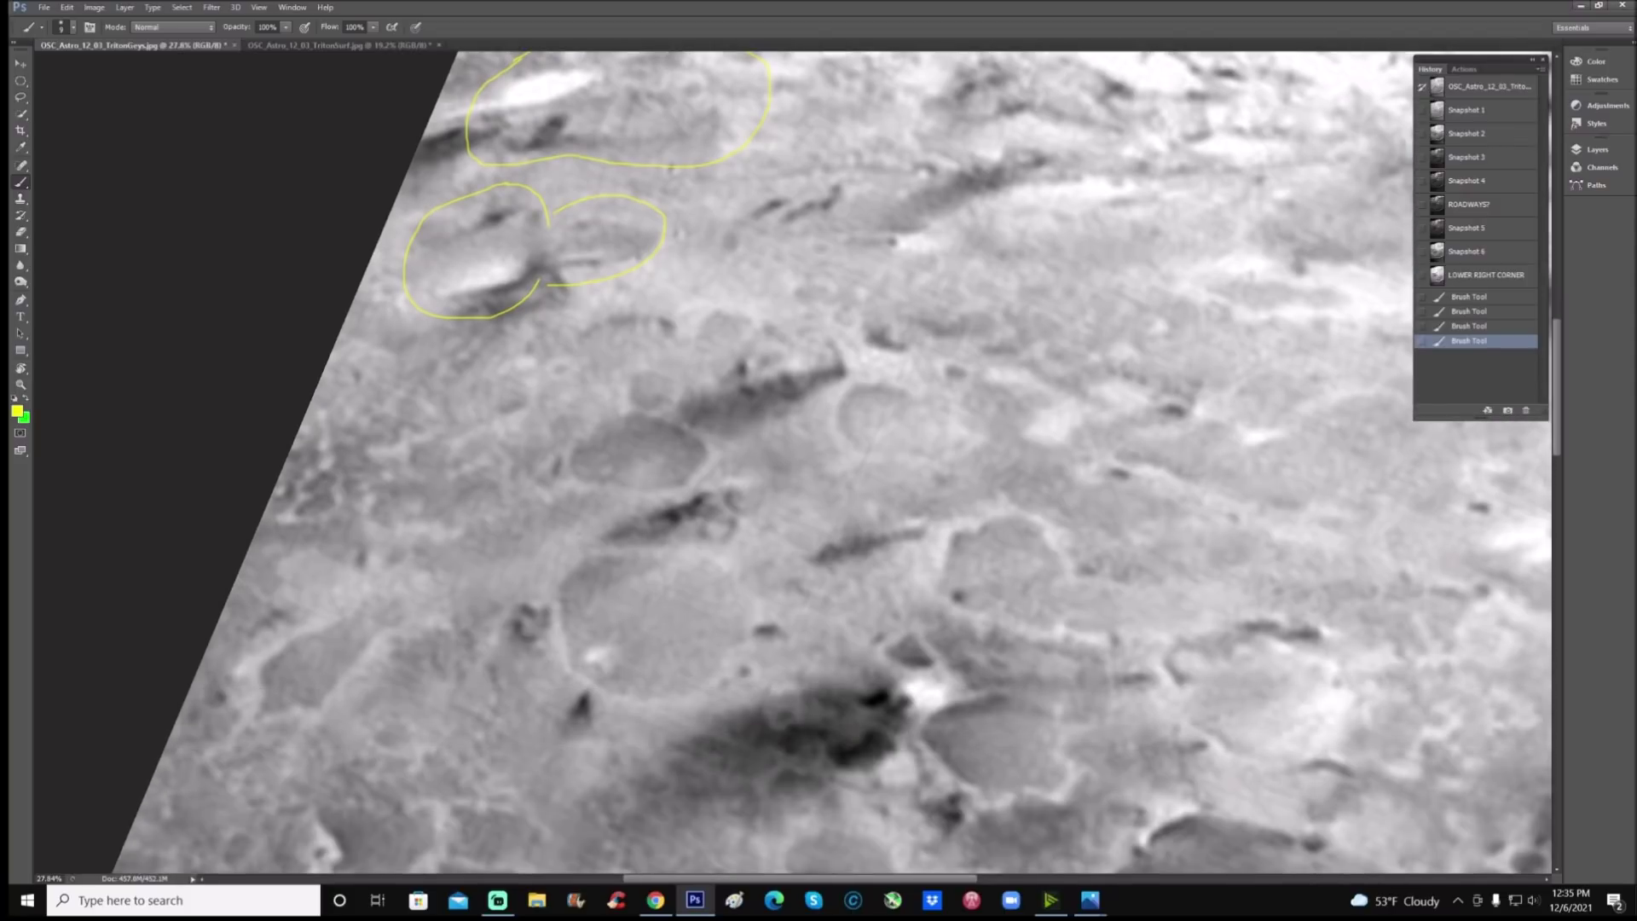
mouse_move(573, 518)
left_mouse_down()
mouse_move(543, 545)
mouse_move(512, 674)
mouse_move(682, 722)
mouse_move(578, 514)
left_mouse_up()
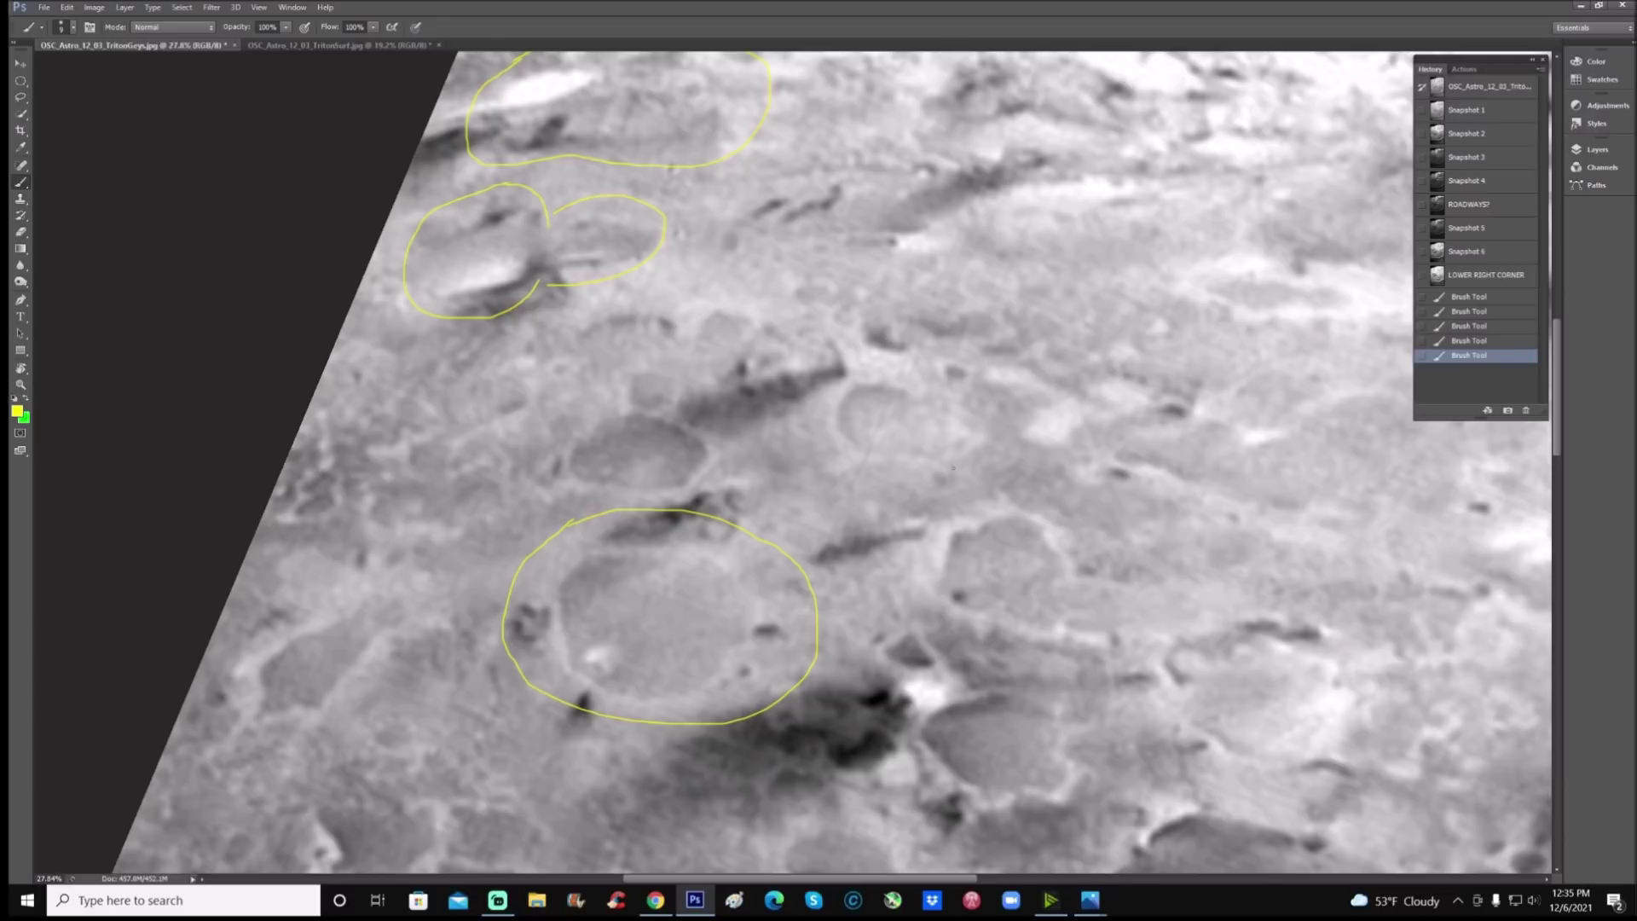
mouse_move(1014, 479)
left_mouse_down()
mouse_move(918, 508)
mouse_move(896, 562)
mouse_move(906, 620)
mouse_move(1072, 654)
mouse_move(1131, 620)
mouse_move(1130, 535)
mouse_move(1056, 472)
mouse_move(1004, 480)
left_mouse_up()
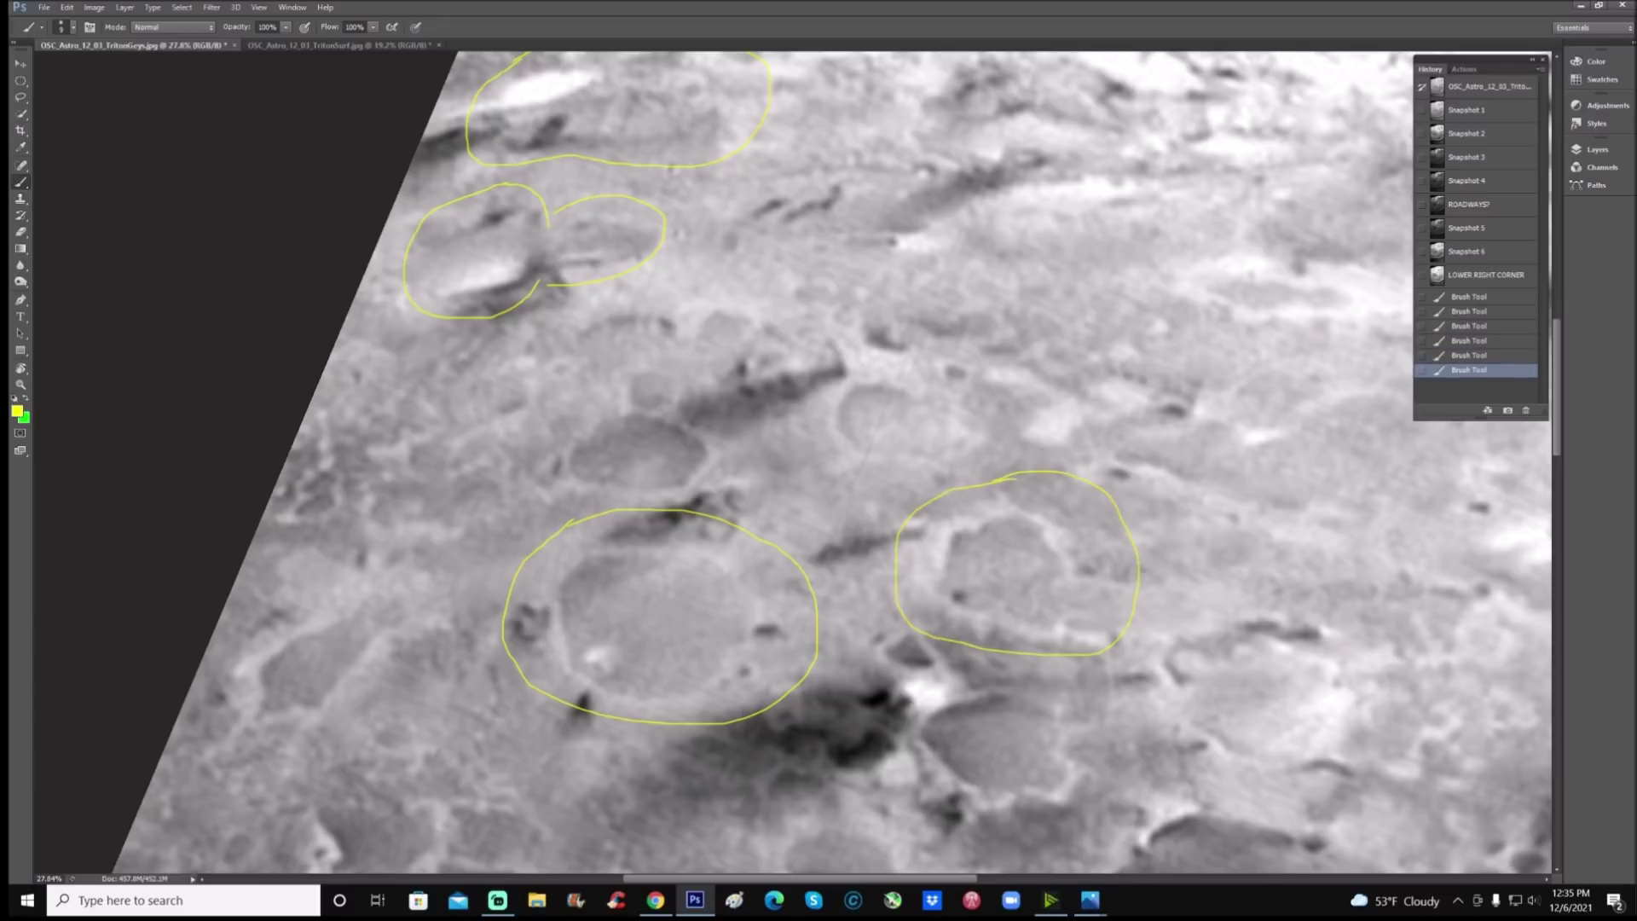
scroll(1004, 479, "down", 3)
mouse_move(942, 561)
left_mouse_down()
mouse_move(896, 589)
mouse_move(886, 662)
mouse_move(939, 722)
mouse_move(1031, 736)
mouse_move(1099, 690)
mouse_move(1107, 600)
mouse_move(1051, 557)
mouse_move(990, 549)
mouse_move(942, 562)
left_mouse_up()
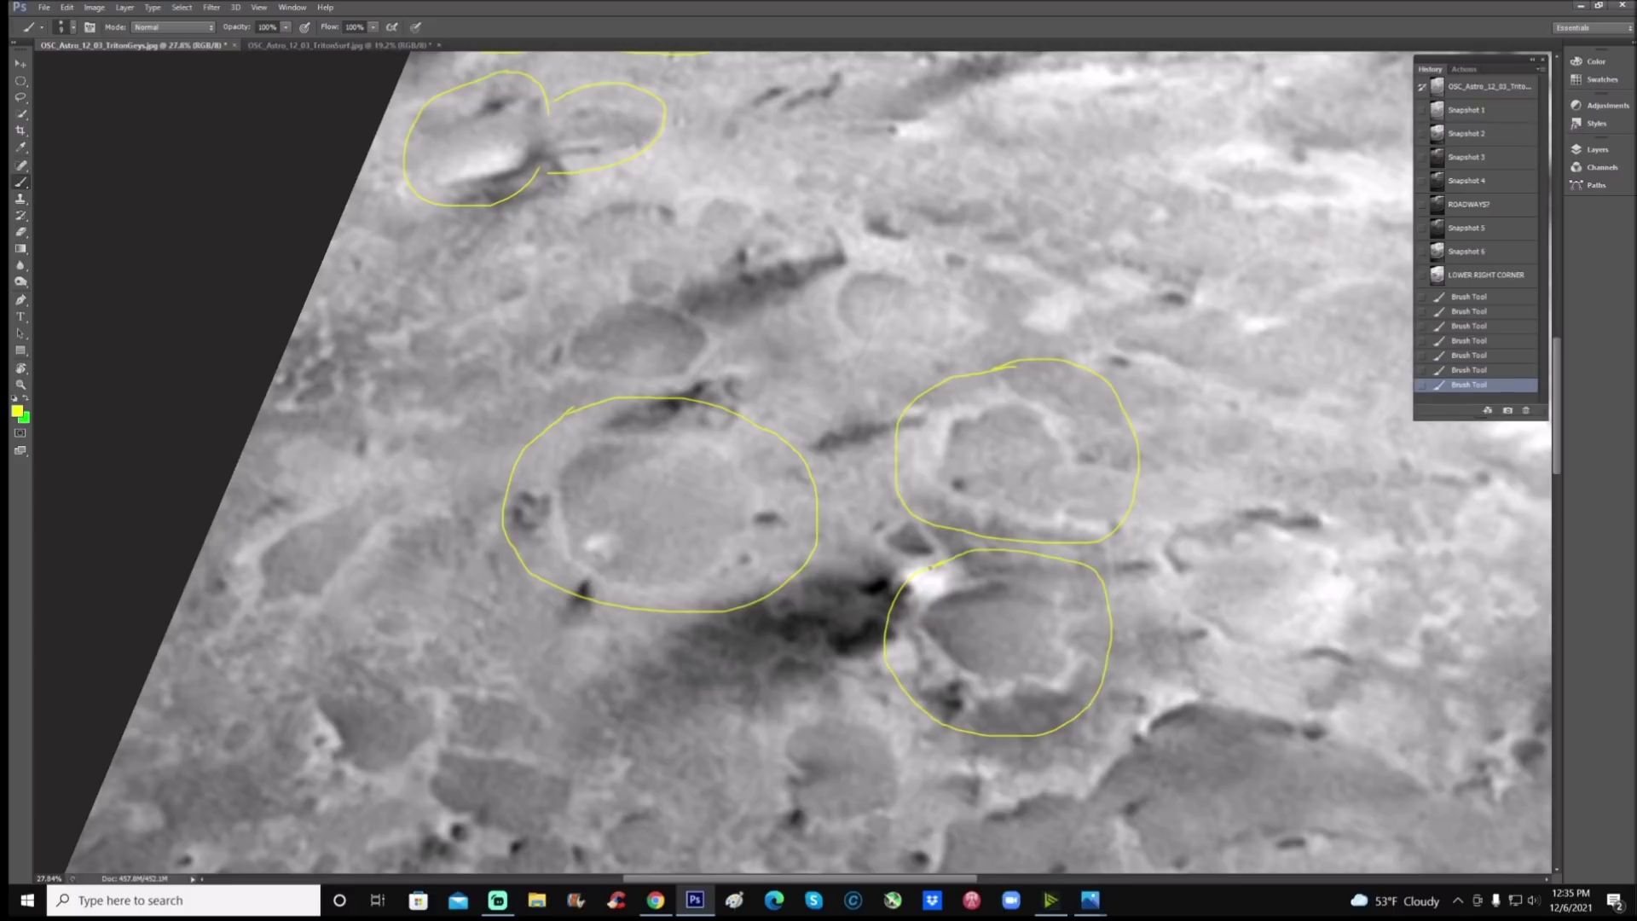
Step: Circle in yellow the dark ridge above the large round formation and the faint oval patch directly below the paired outlines
scroll(942, 563, "down", 1)
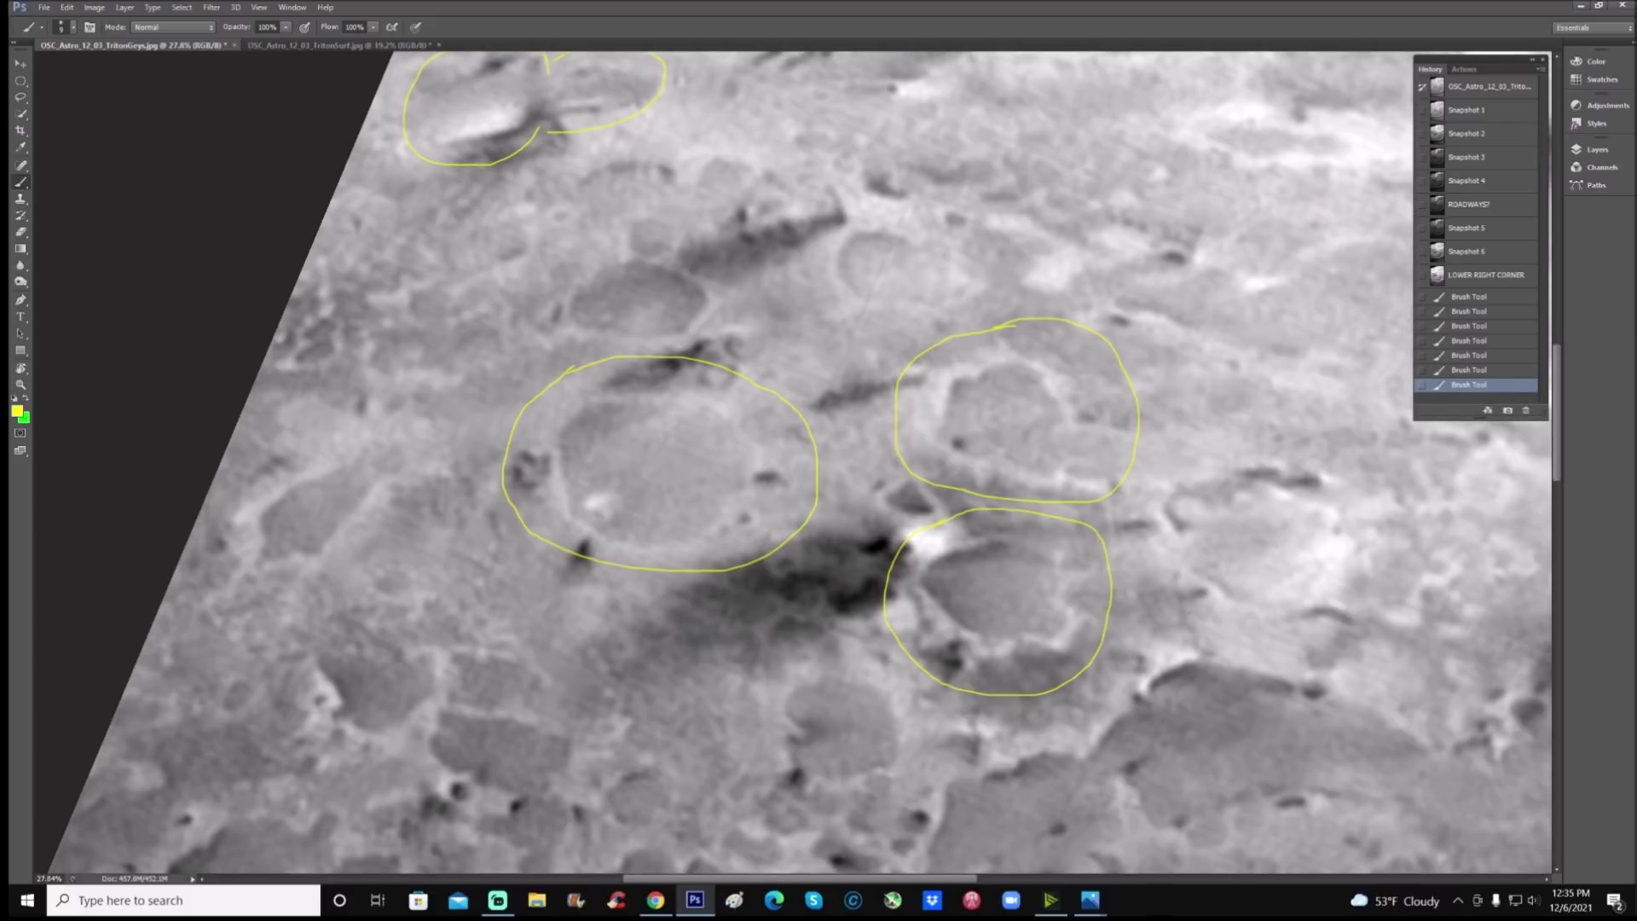
scroll(804, 461, "up", 2)
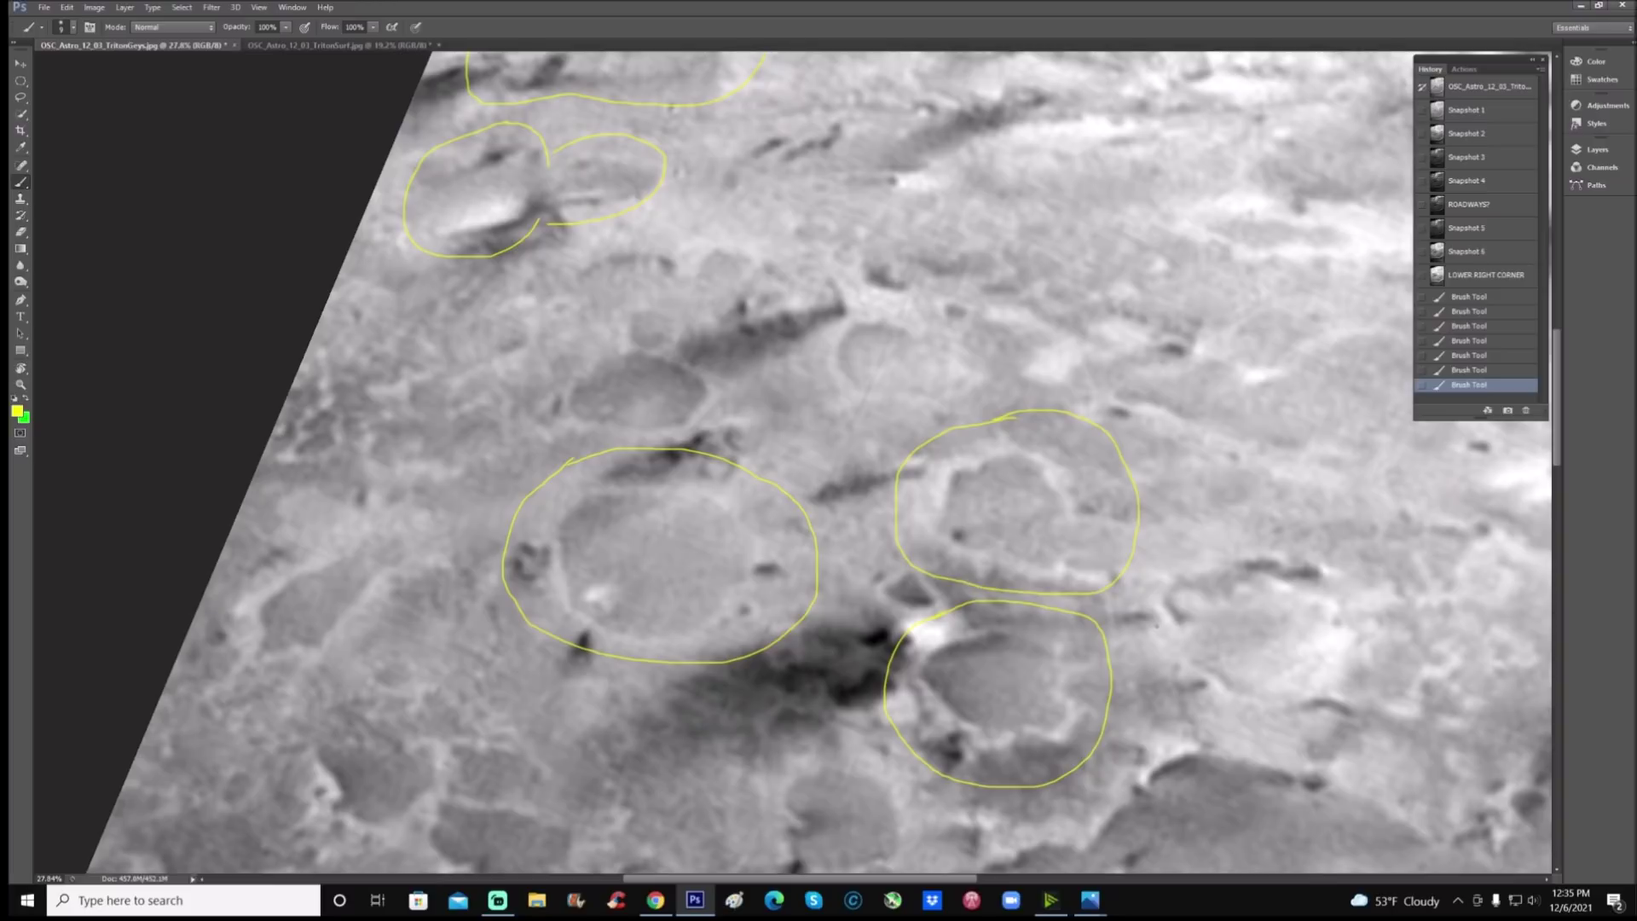
scroll(699, 202, "up", 1)
scroll(699, 203, "down", 3)
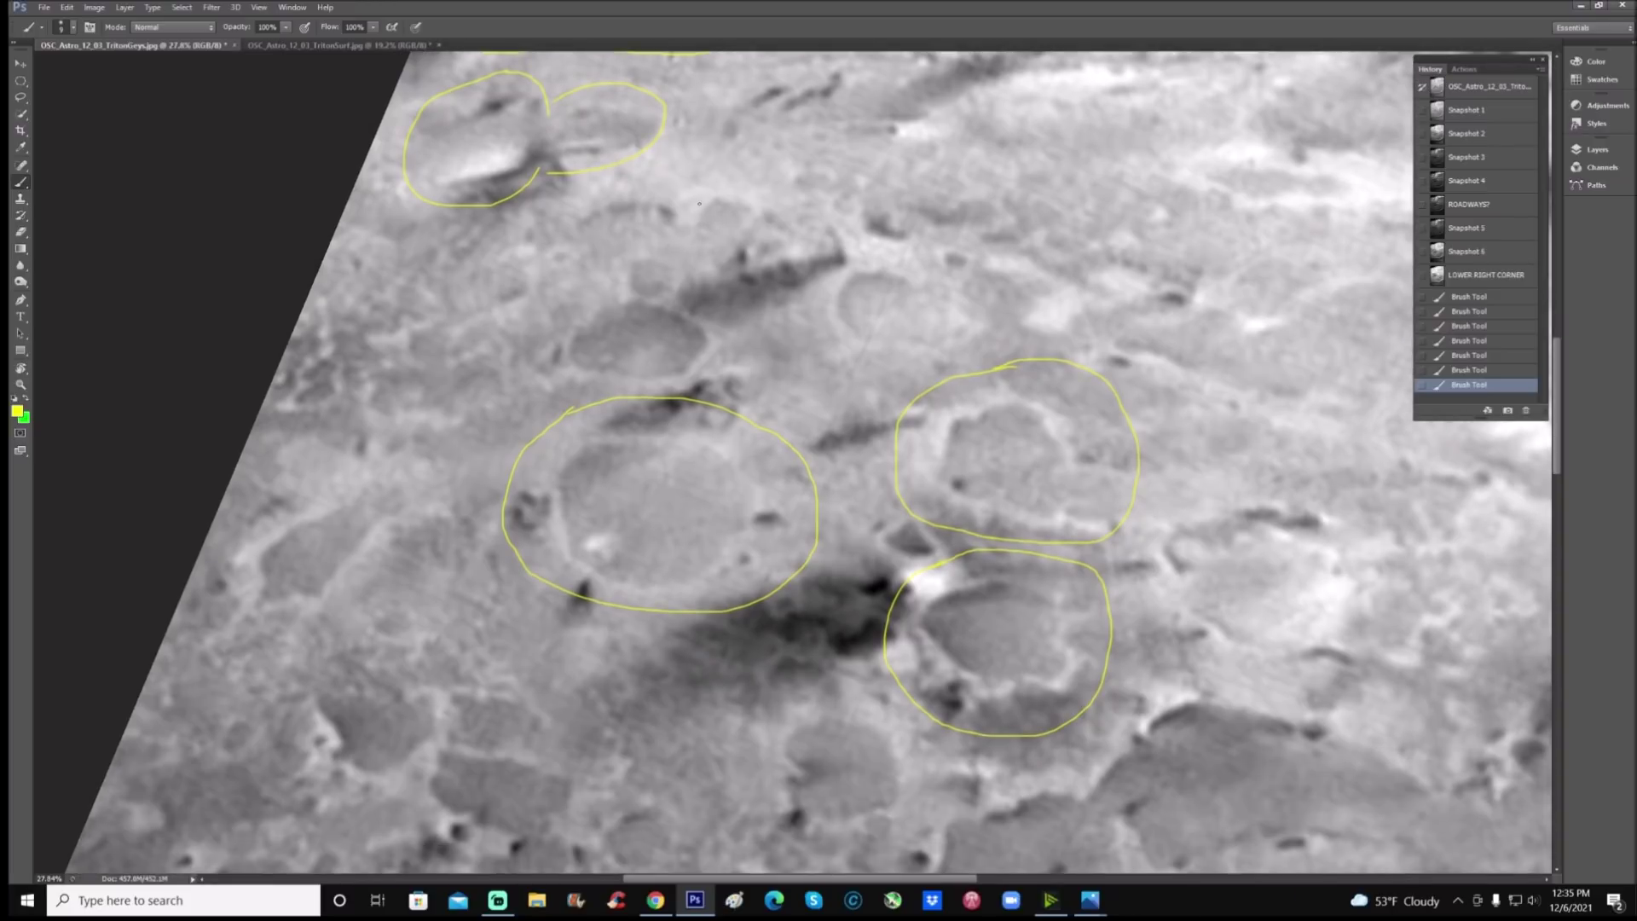
mouse_move(738, 202)
left_mouse_down()
mouse_move(763, 316)
mouse_move(860, 235)
left_mouse_up()
left_click_drag(756, 202, 750, 203)
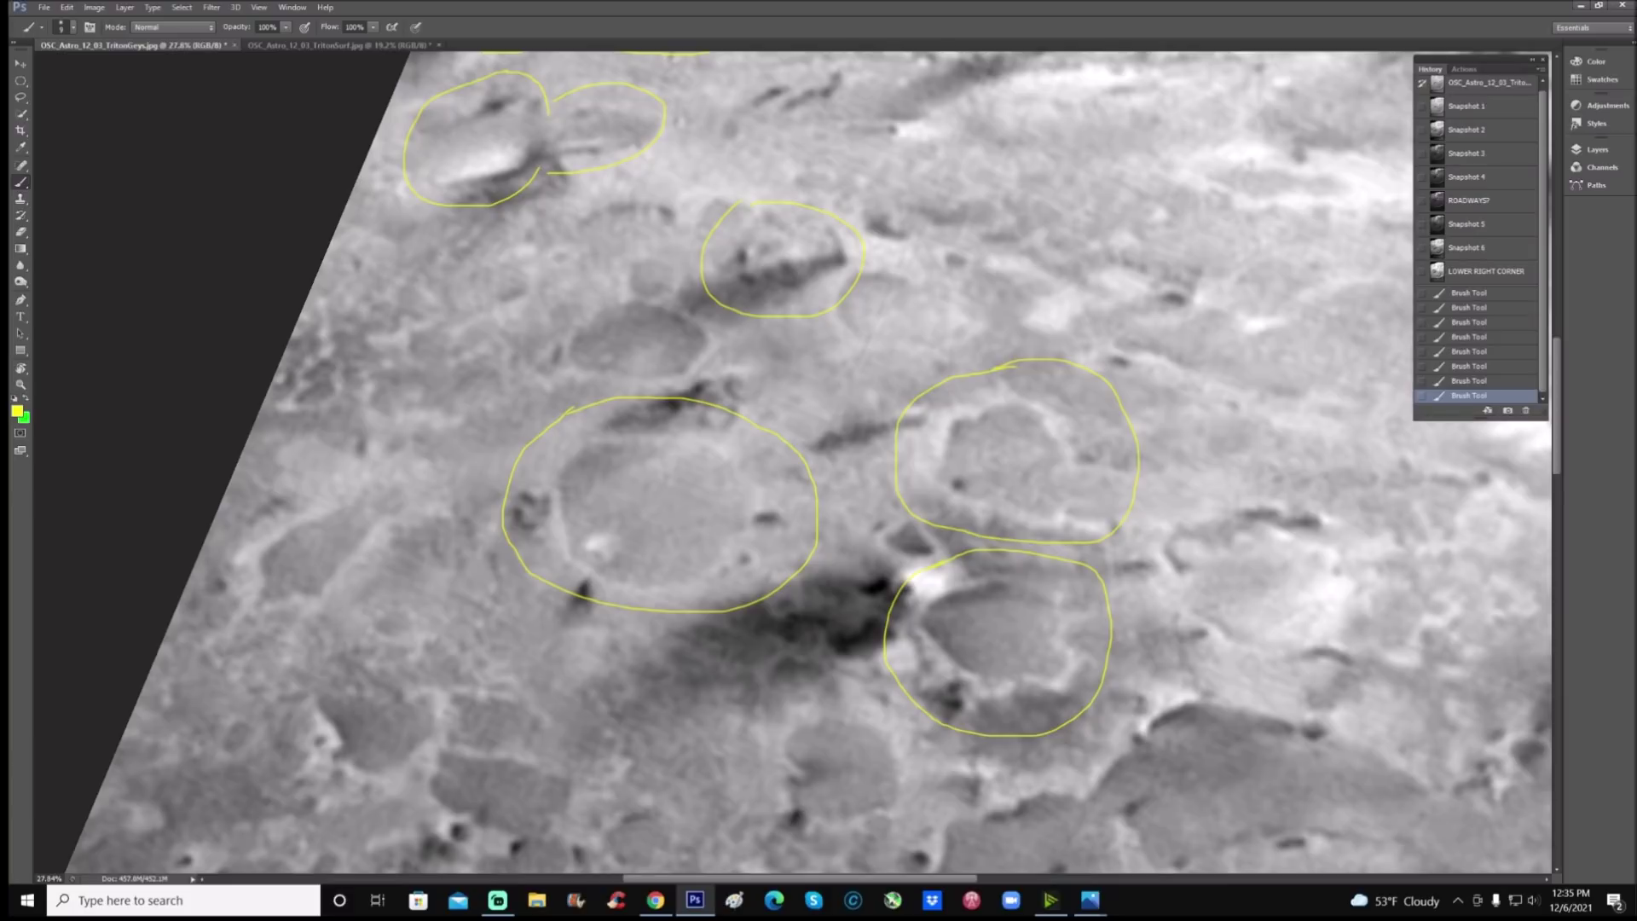
mouse_move(446, 219)
left_mouse_down()
mouse_move(421, 304)
mouse_move(456, 339)
mouse_move(507, 332)
mouse_move(547, 239)
mouse_move(536, 207)
mouse_move(450, 220)
left_mouse_up()
Step: Circle in yellow the small formation near the image's right edge and the larger oval area to its left, below the dark streak
scroll(894, 534, "down", 3)
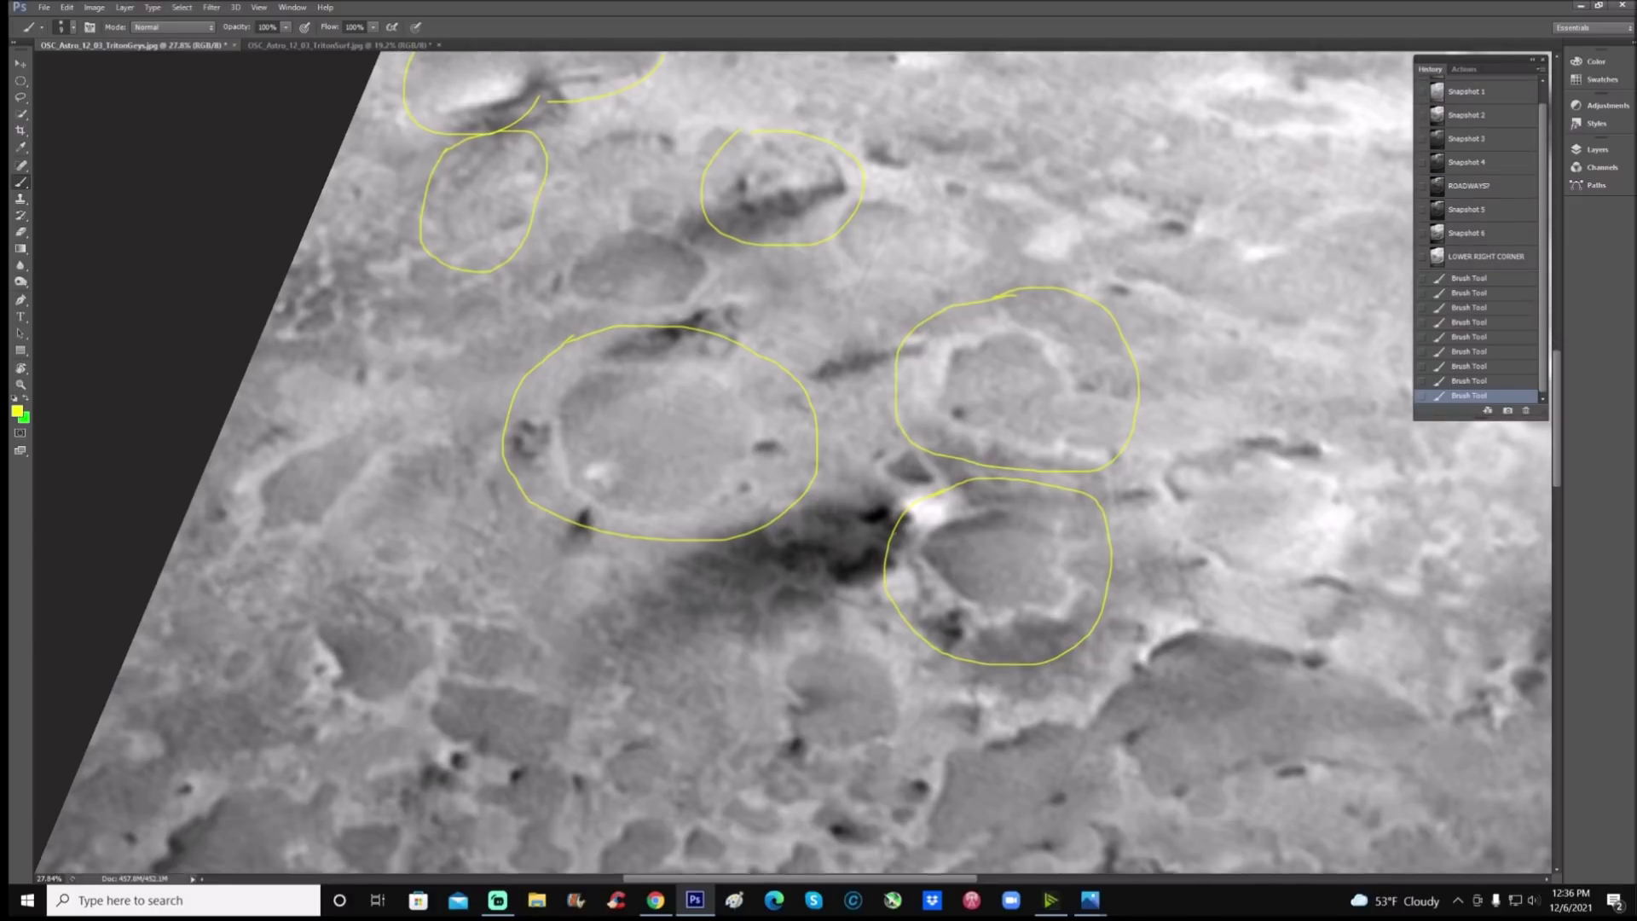
scroll(894, 533, "down", 2)
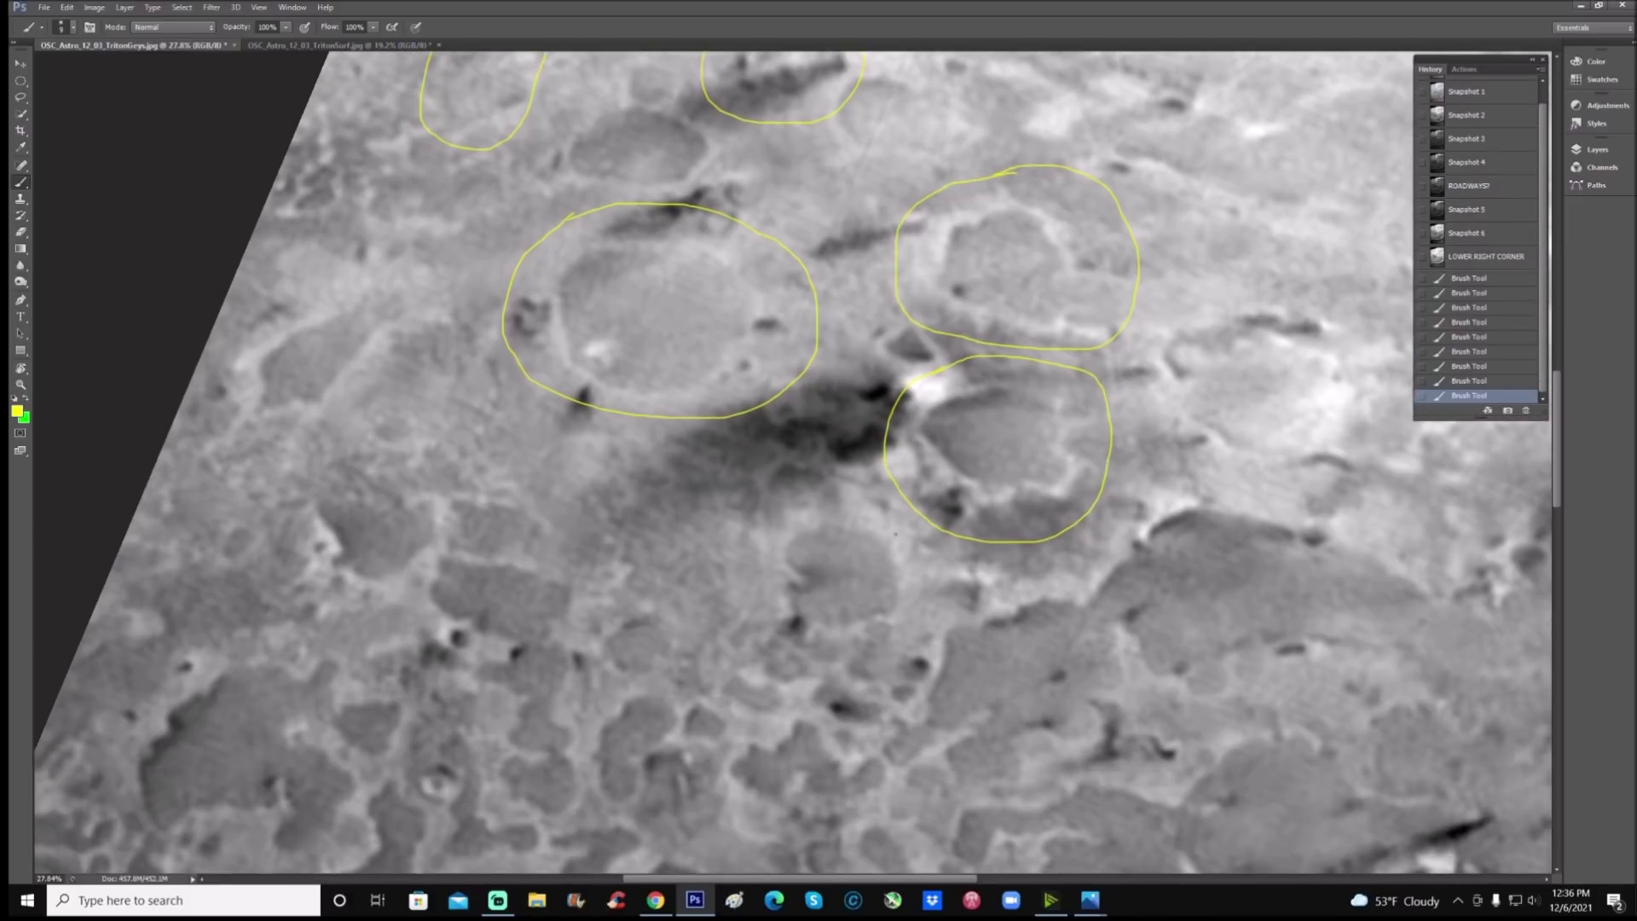
scroll(894, 533, "down", 1)
scroll(894, 533, "down", 2)
scroll(894, 534, "right", 20)
scroll(1072, 525, "left", 3)
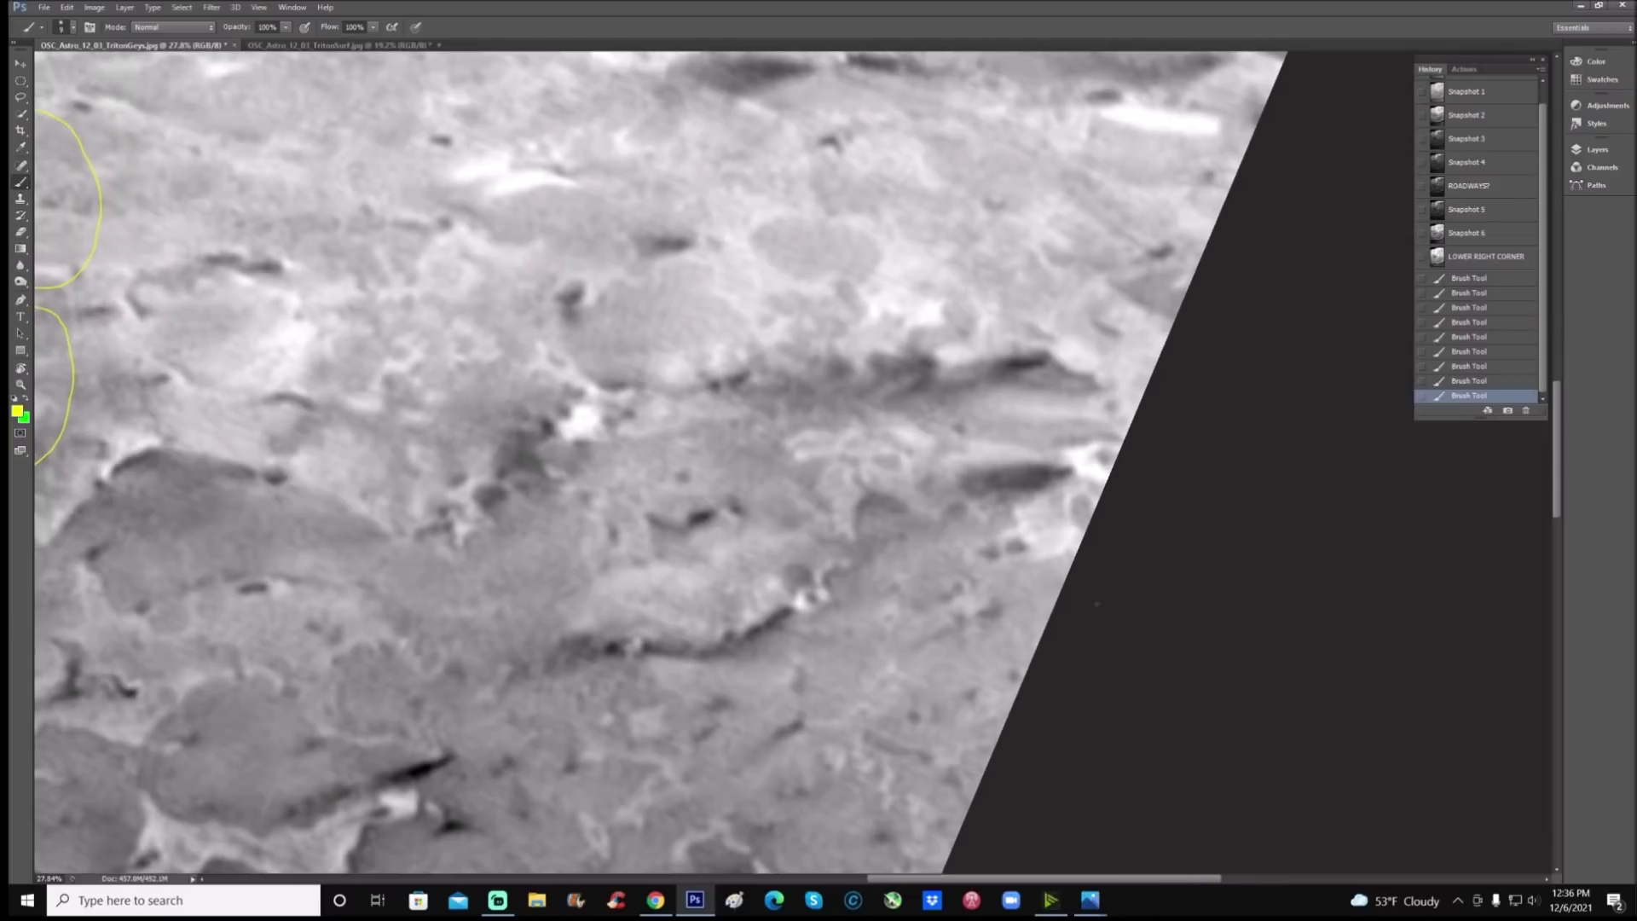
scroll(1073, 524, "up", 10)
scroll(1072, 523, "up", 8)
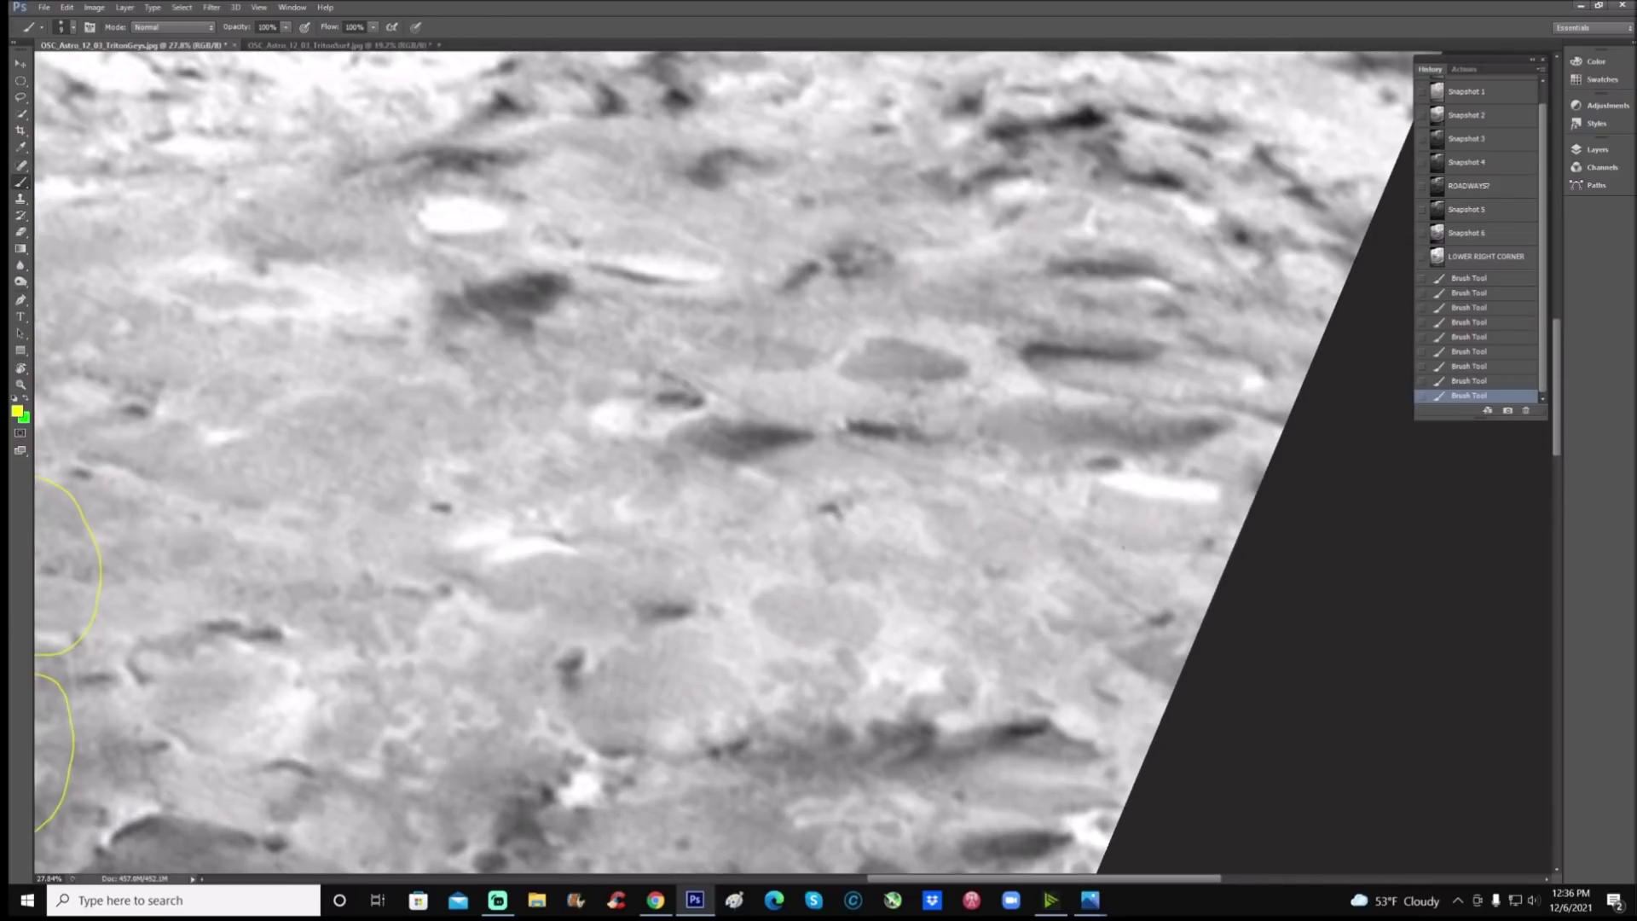
mouse_move(1053, 557)
left_mouse_down()
mouse_move(1101, 643)
mouse_move(1176, 636)
mouse_move(1171, 560)
mouse_move(1112, 530)
left_mouse_up()
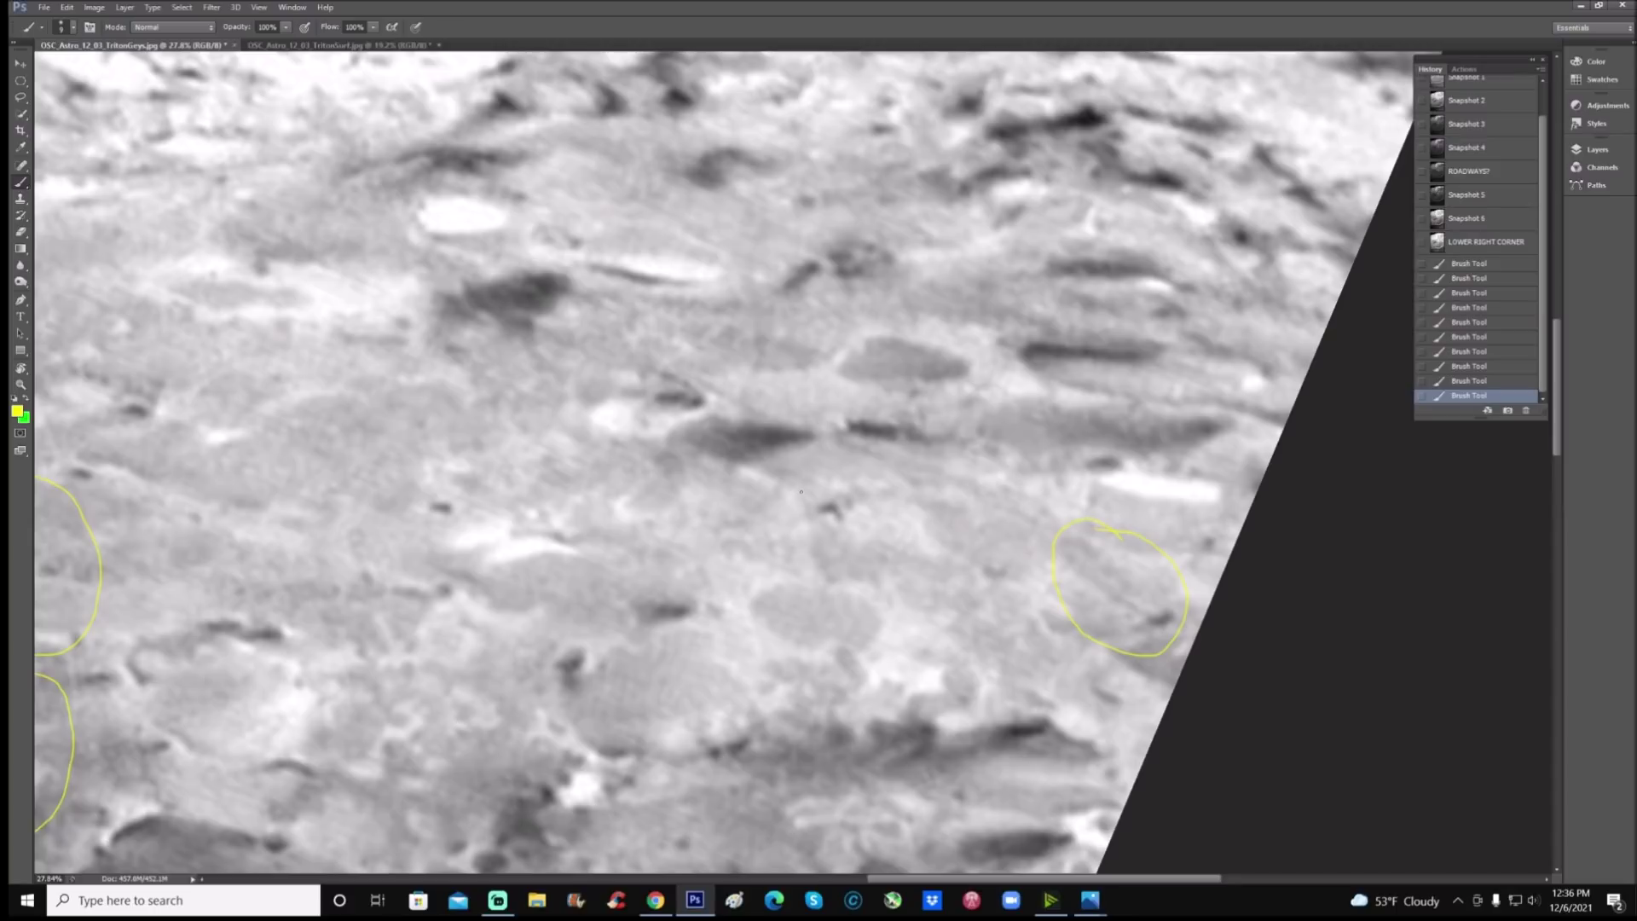
left_click_drag(695, 426, 604, 477)
mouse_move(674, 572)
left_mouse_down()
mouse_move(840, 522)
mouse_move(752, 431)
mouse_move(675, 429)
left_mouse_up()
Step: Zoom in on the large oval outline and trace small yellow shapes around the segments along its upper-left, upper and right inner rim
key("z")
left_click_drag(351, 399, 377, 396)
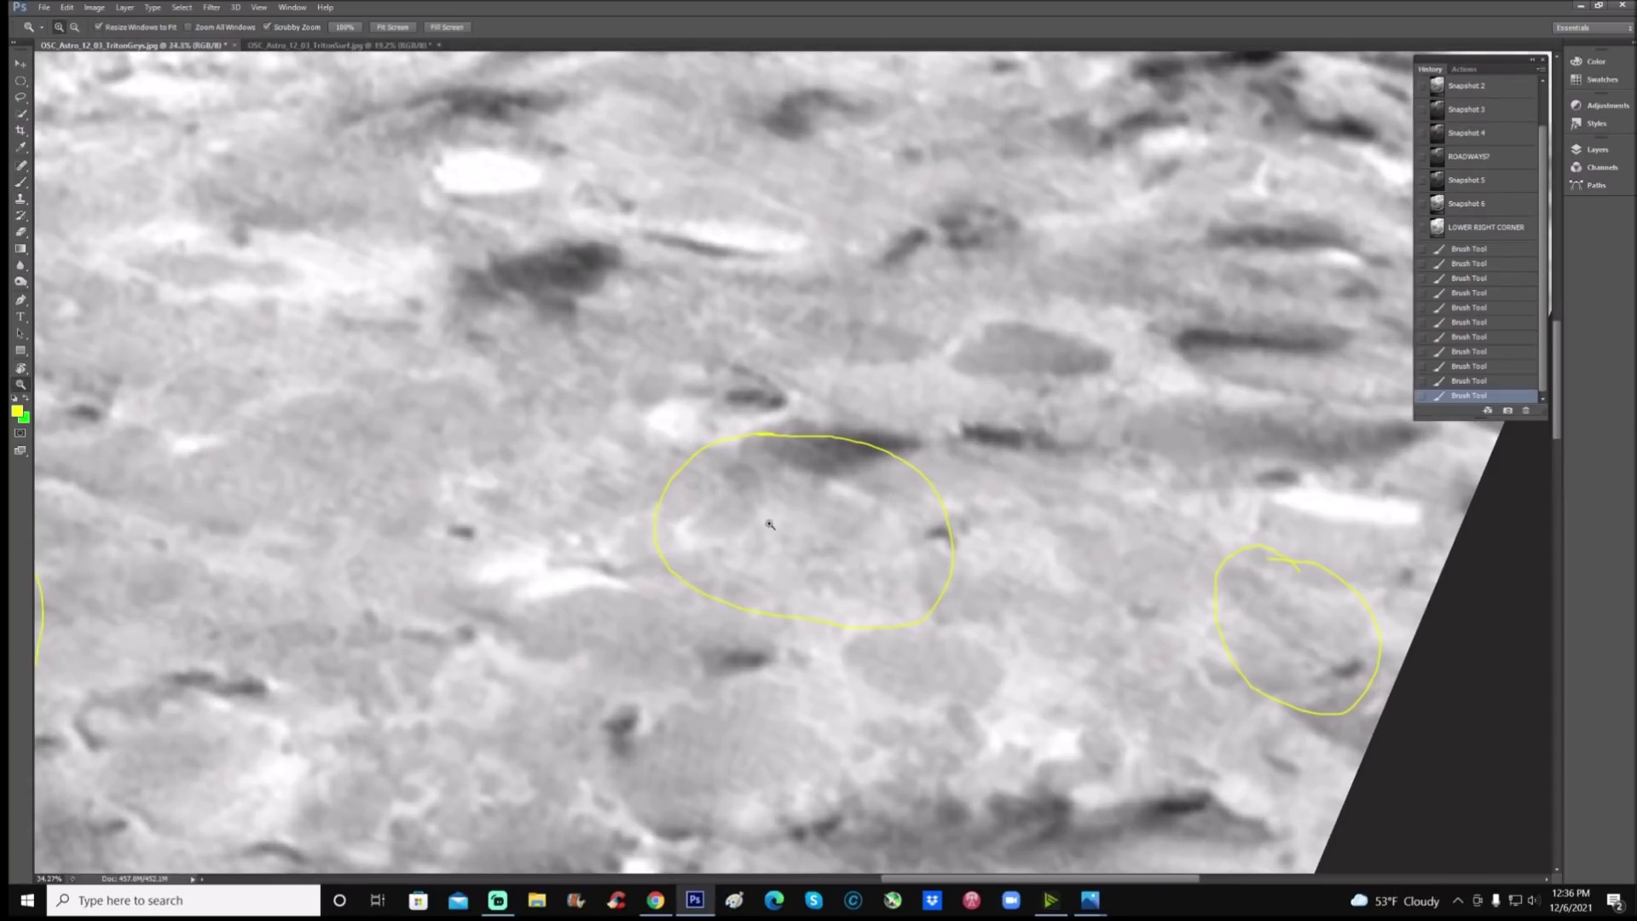
left_click(21, 184)
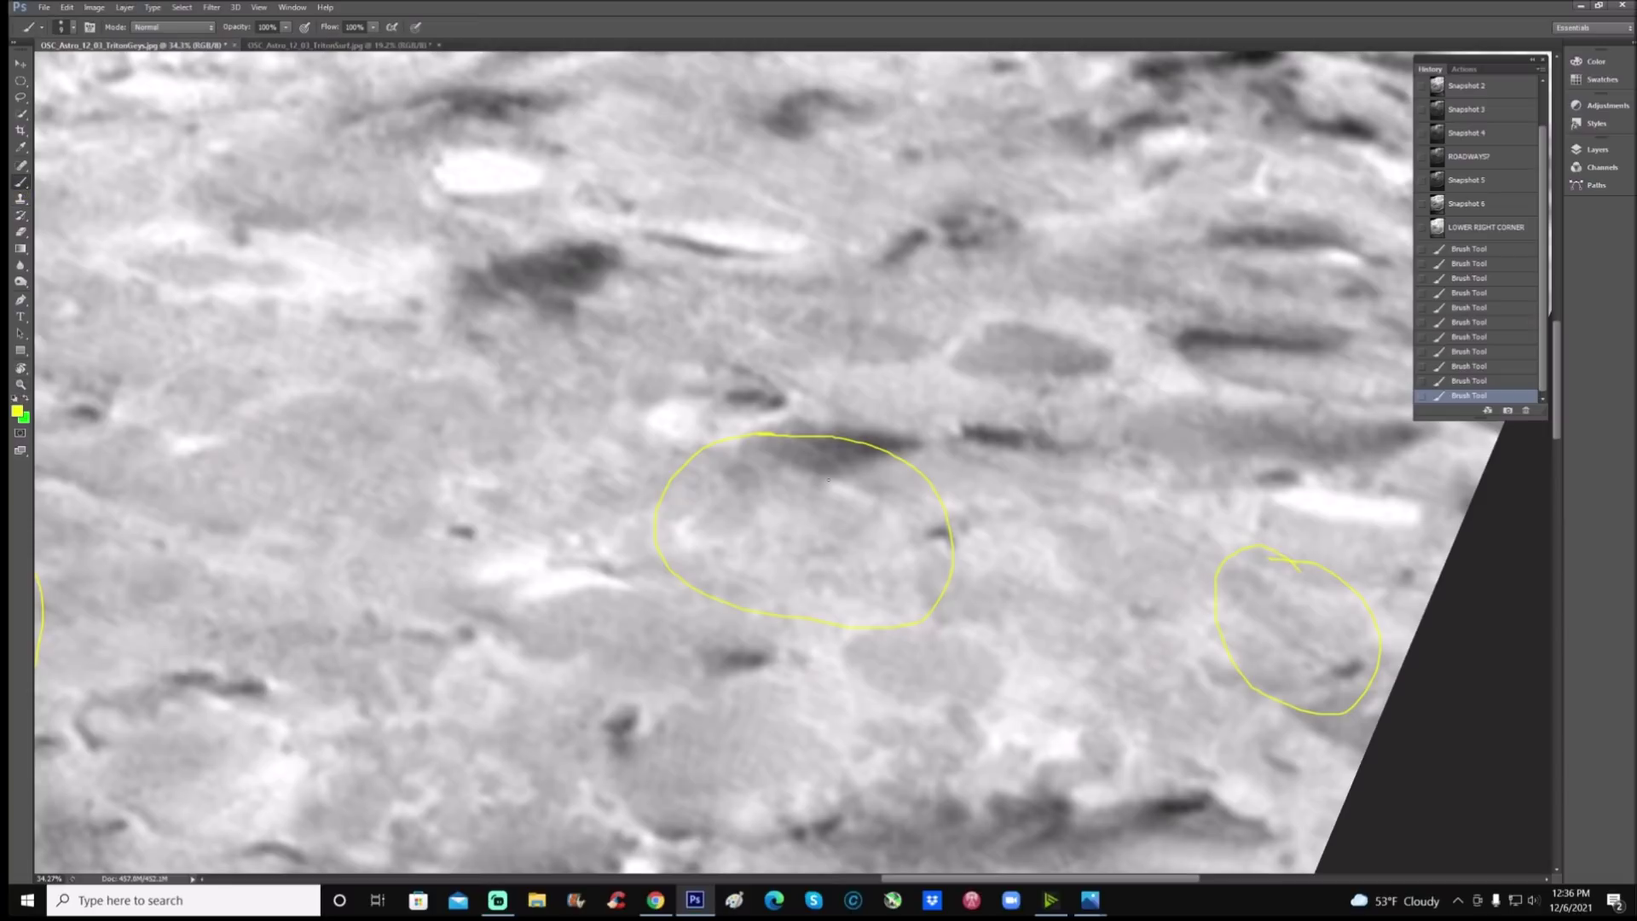
left_click_drag(832, 480, 777, 462)
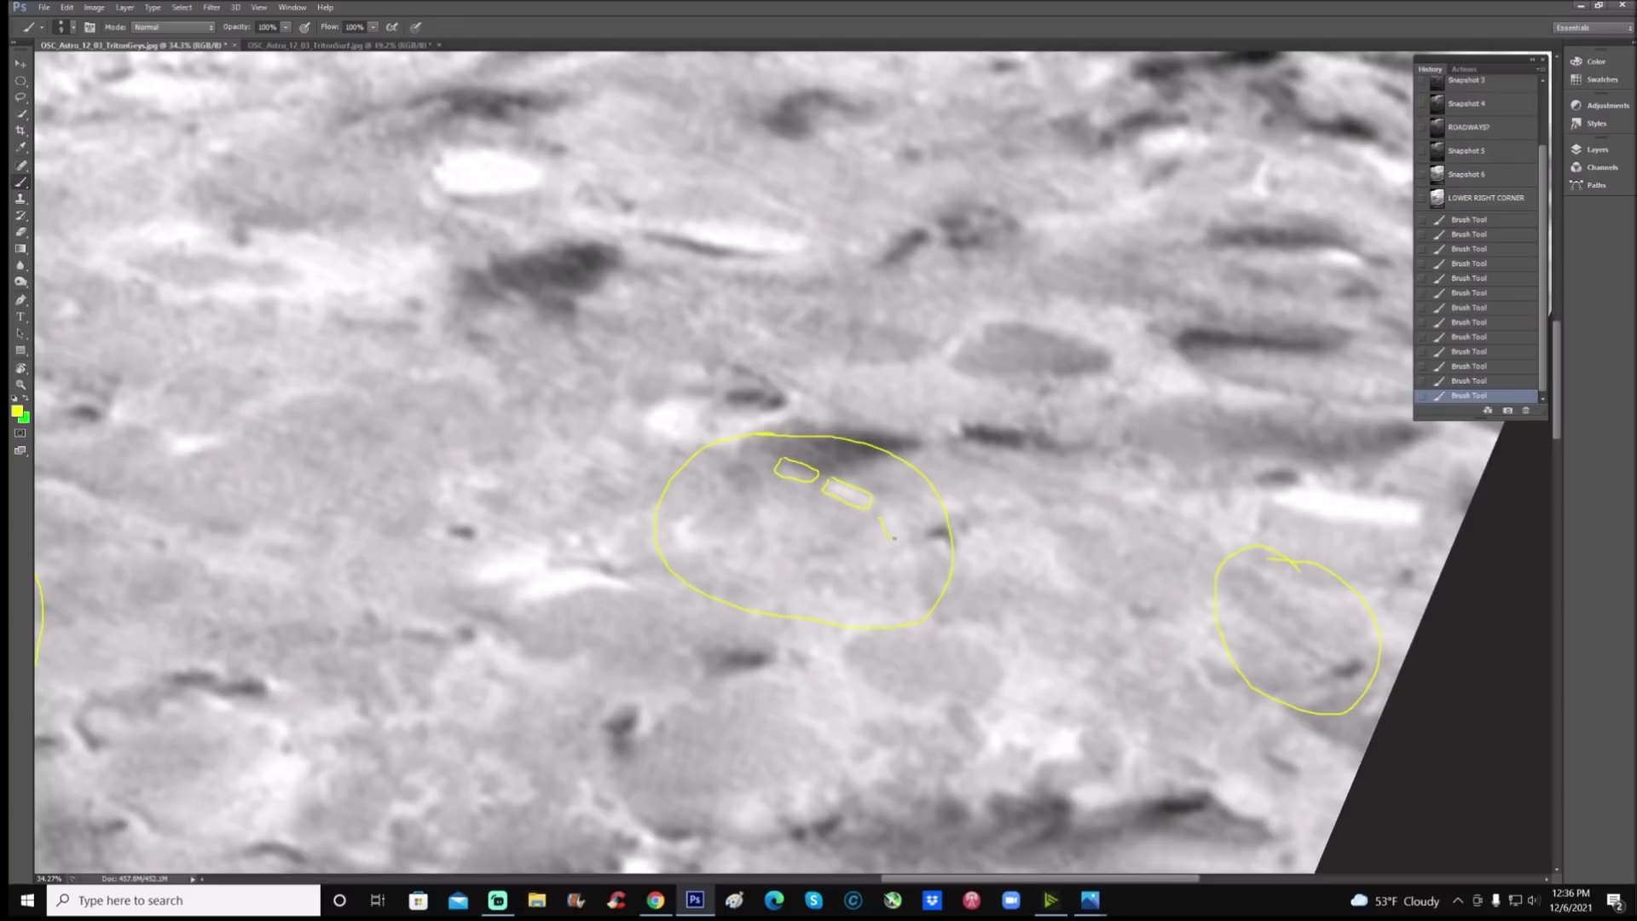
left_click_drag(885, 510, 900, 556)
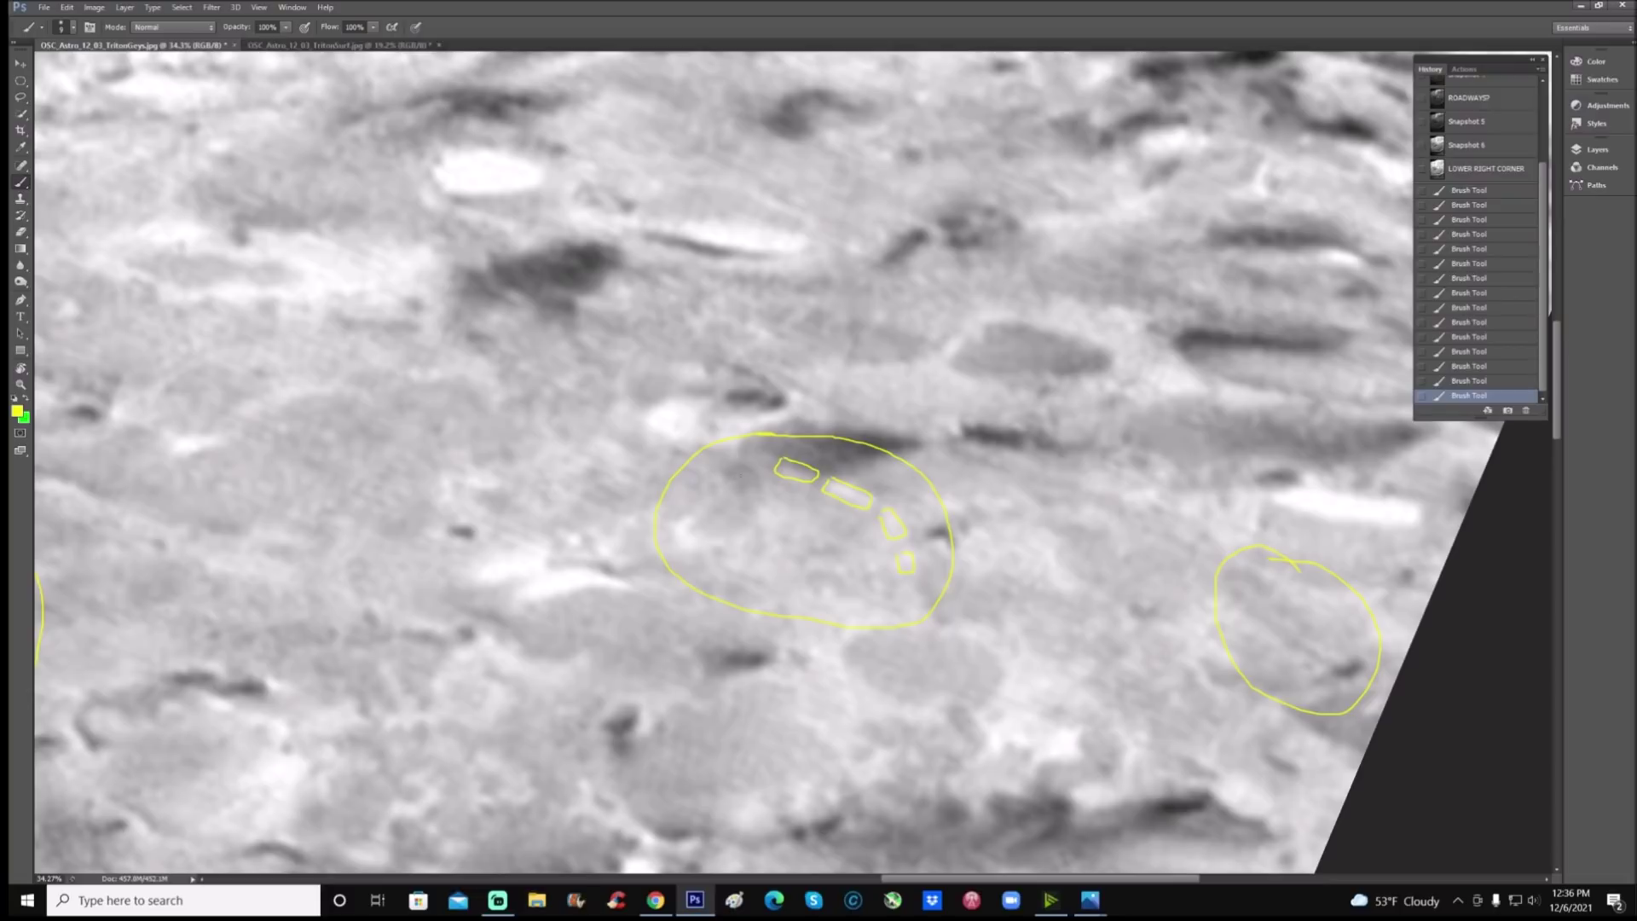
mouse_move(726, 480)
left_mouse_down()
mouse_move(681, 521)
mouse_move(747, 479)
left_mouse_up()
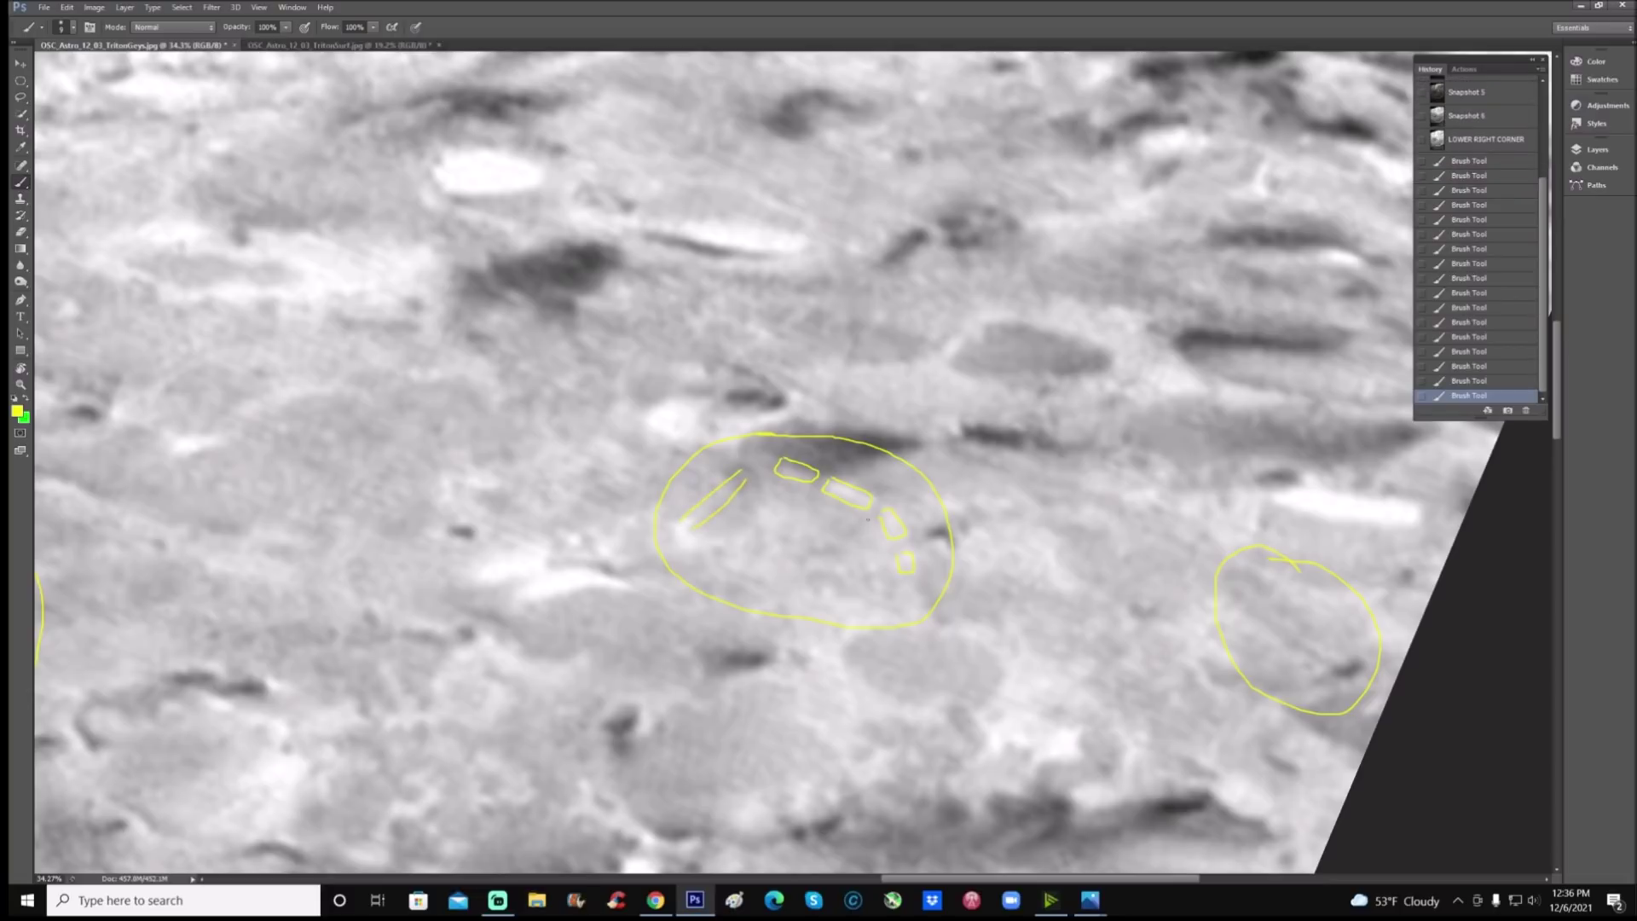
Step: Add a small yellow mark inside the large oval outline, just below the traced segments on its right inner rim
left_click_drag(863, 529, 868, 517)
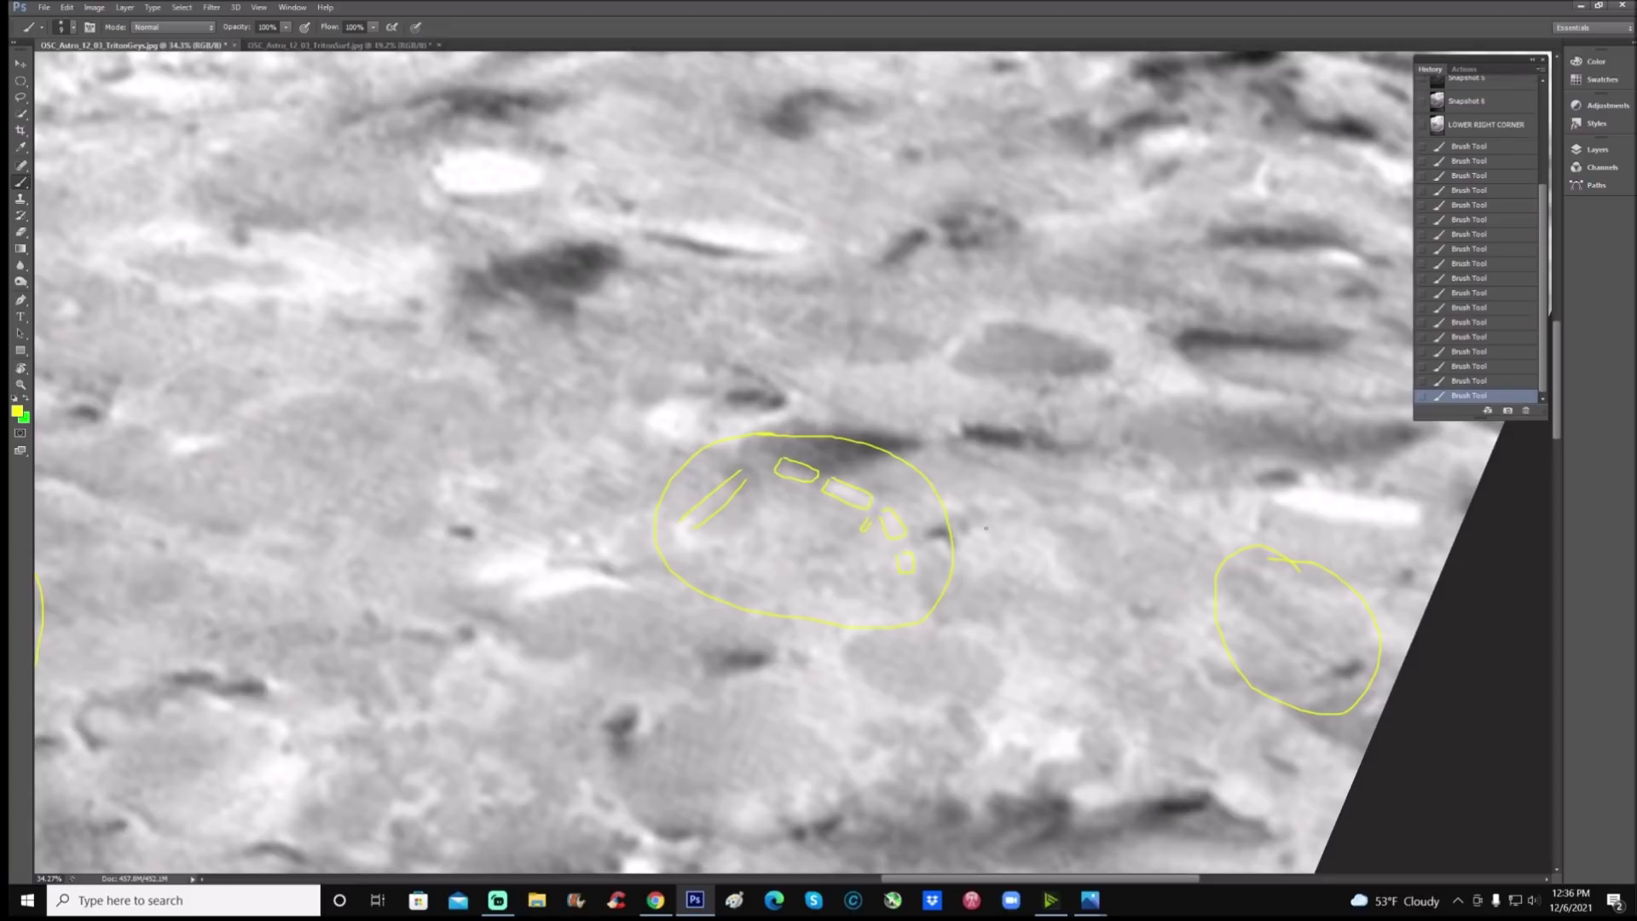
left_click_drag(1089, 654, 1190, 838)
key("z")
left_click_drag(658, 364, 478, 444)
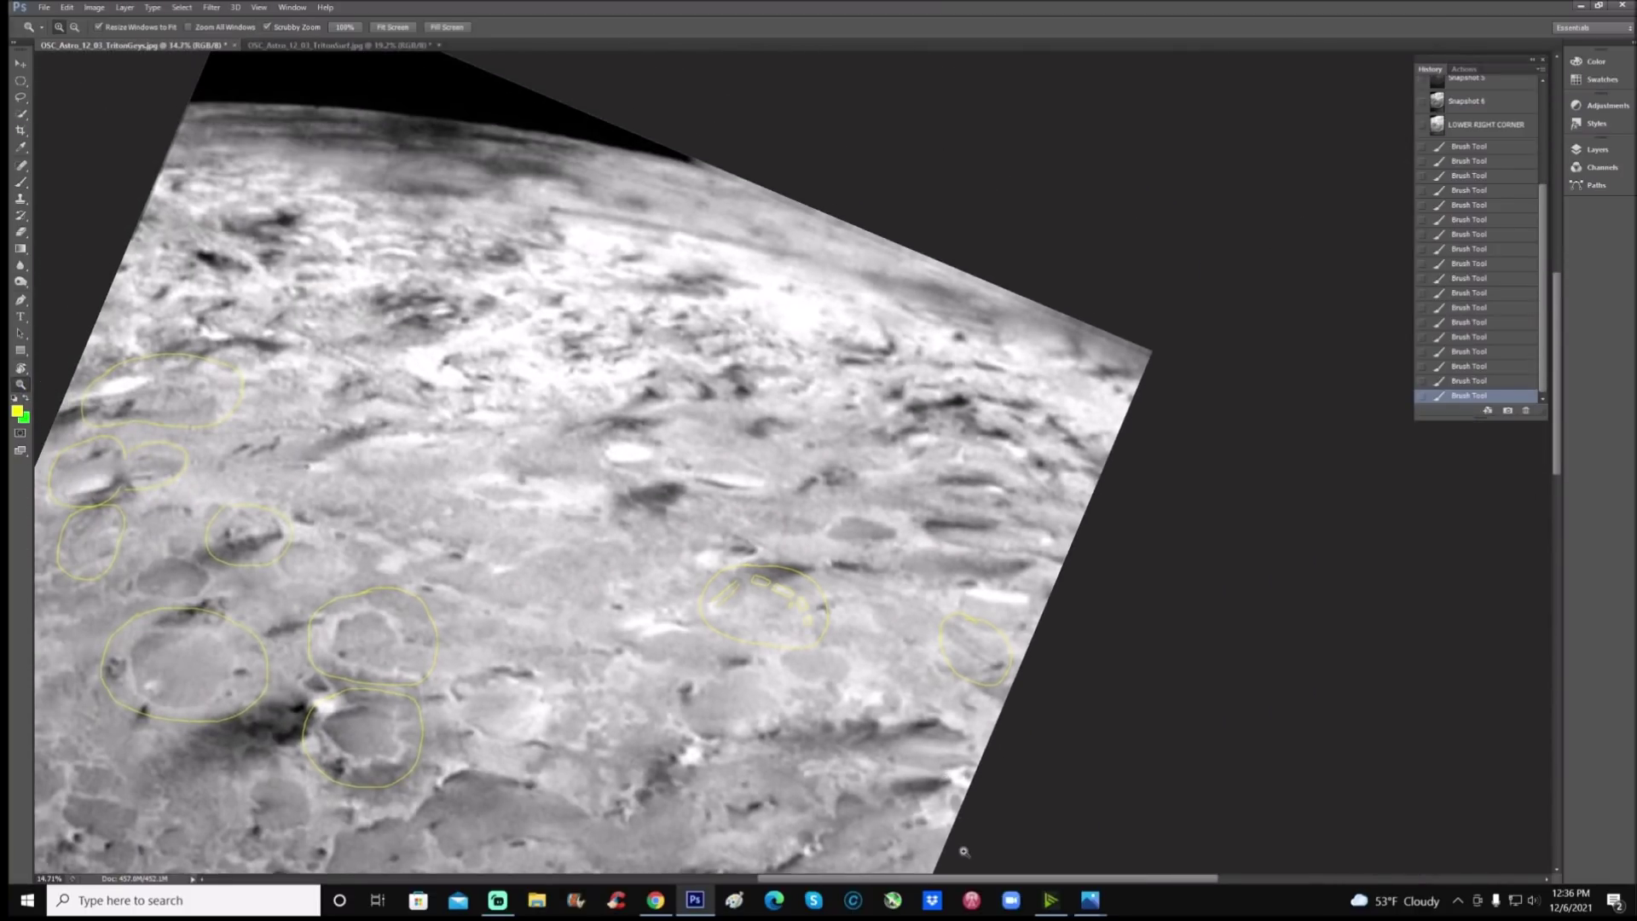
Step: Circle in yellow the bright formation just below the horizon and the large elongated area to its lower left
left_click_drag(965, 878, 909, 882)
left_click_drag(1557, 367, 1556, 347)
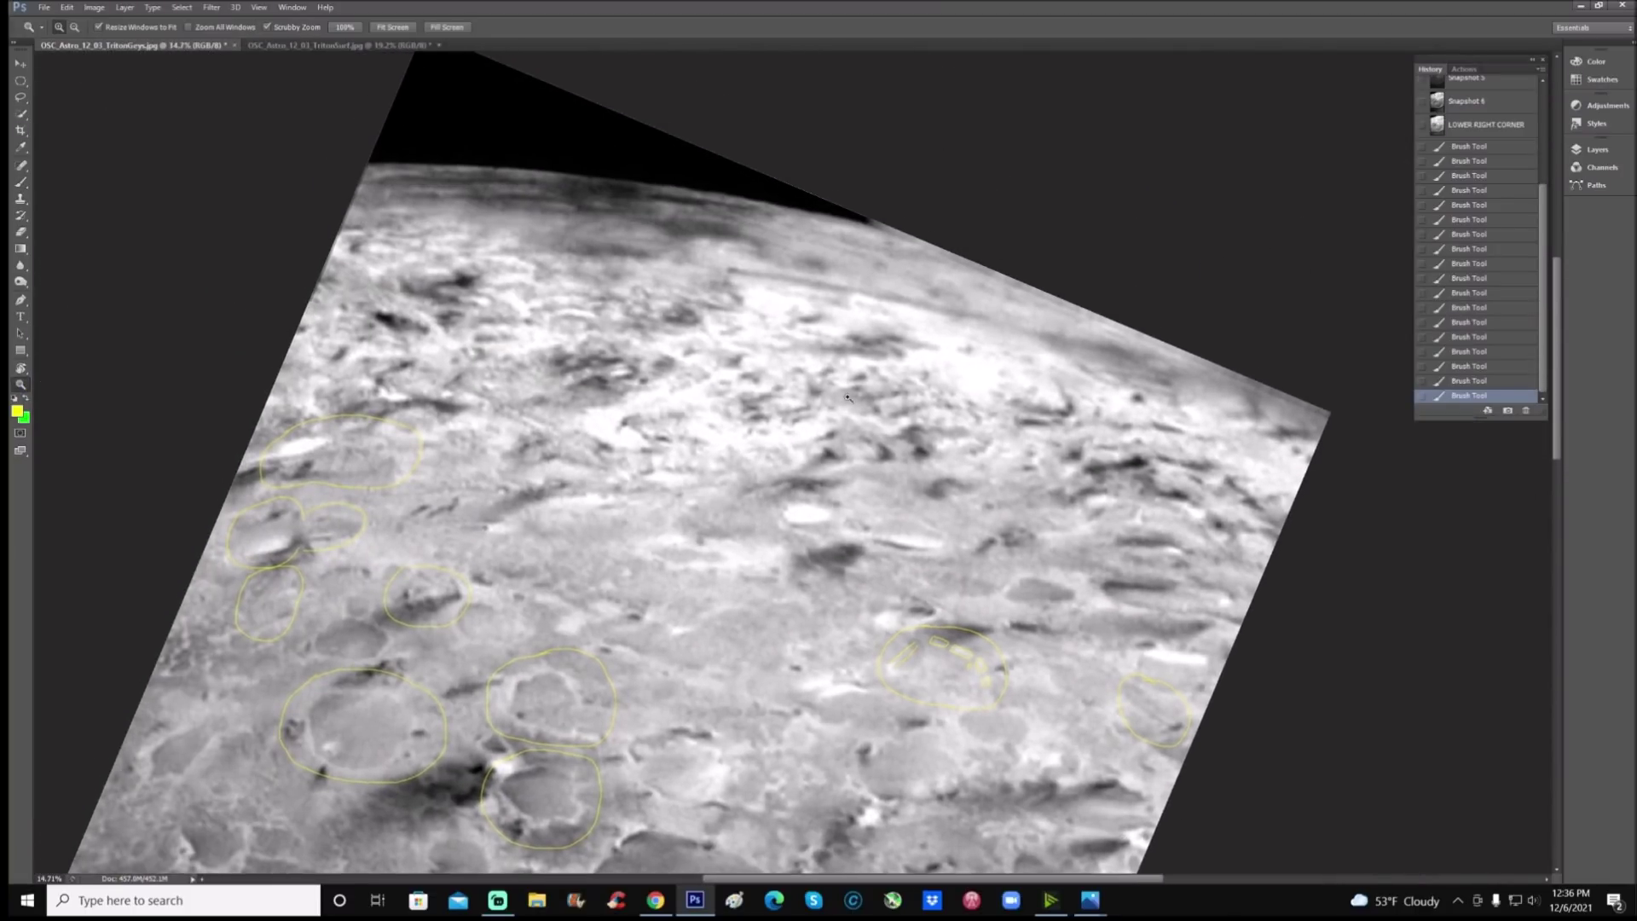
left_click_drag(834, 445, 914, 441)
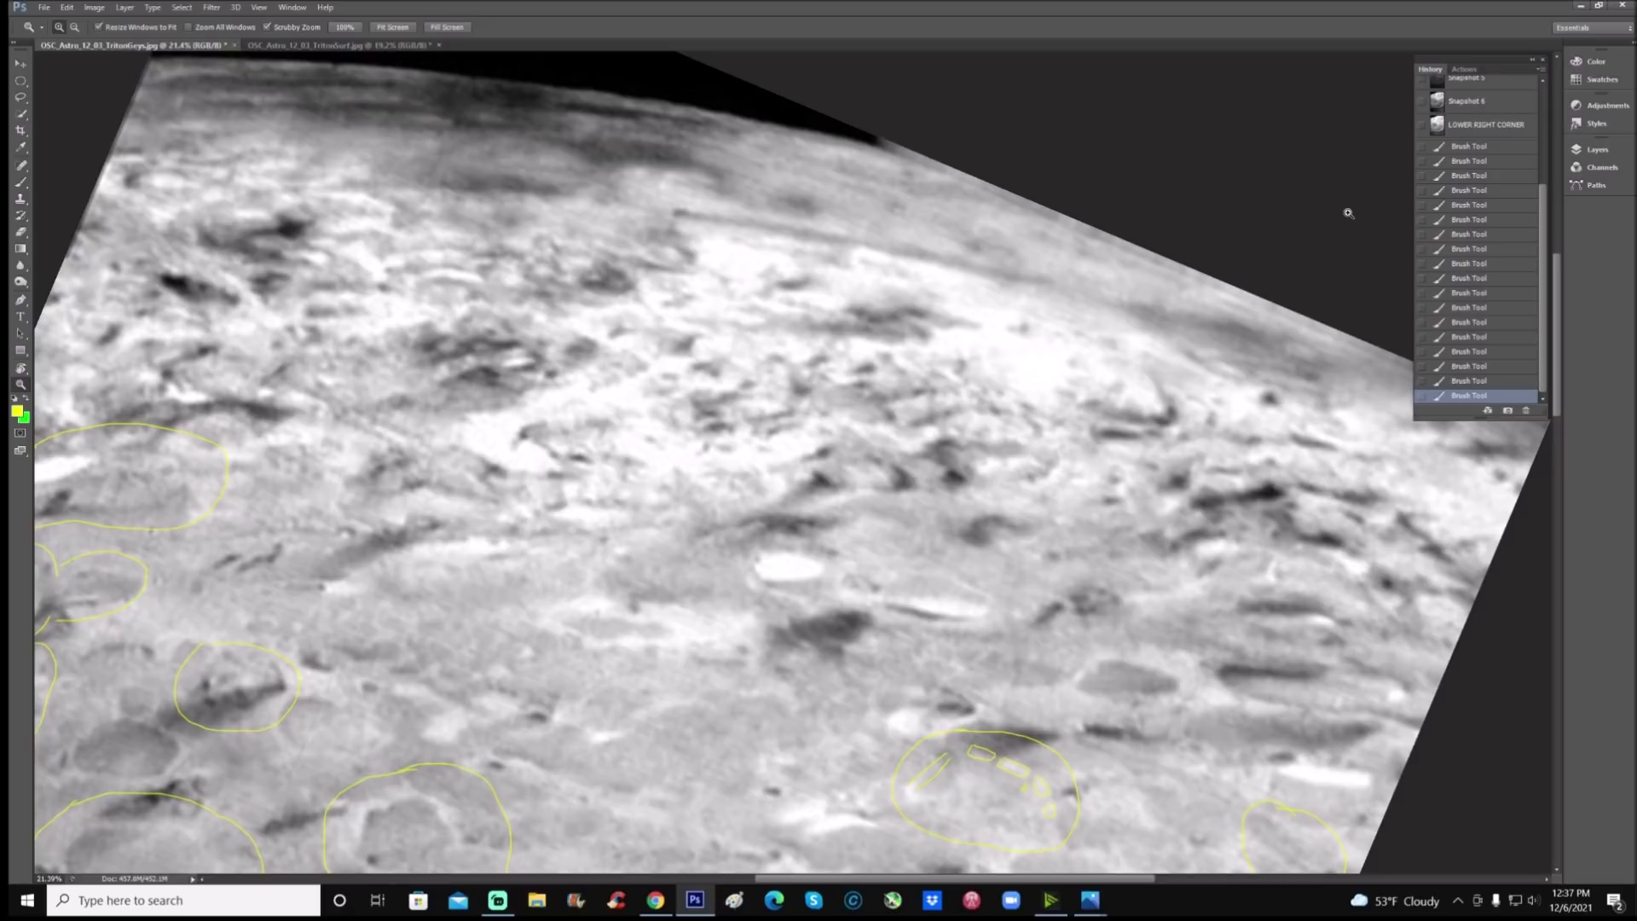
left_click(20, 182)
mouse_move(721, 150)
left_mouse_down()
mouse_move(599, 170)
mouse_move(612, 195)
mouse_move(727, 232)
mouse_move(758, 176)
mouse_move(673, 144)
left_mouse_up()
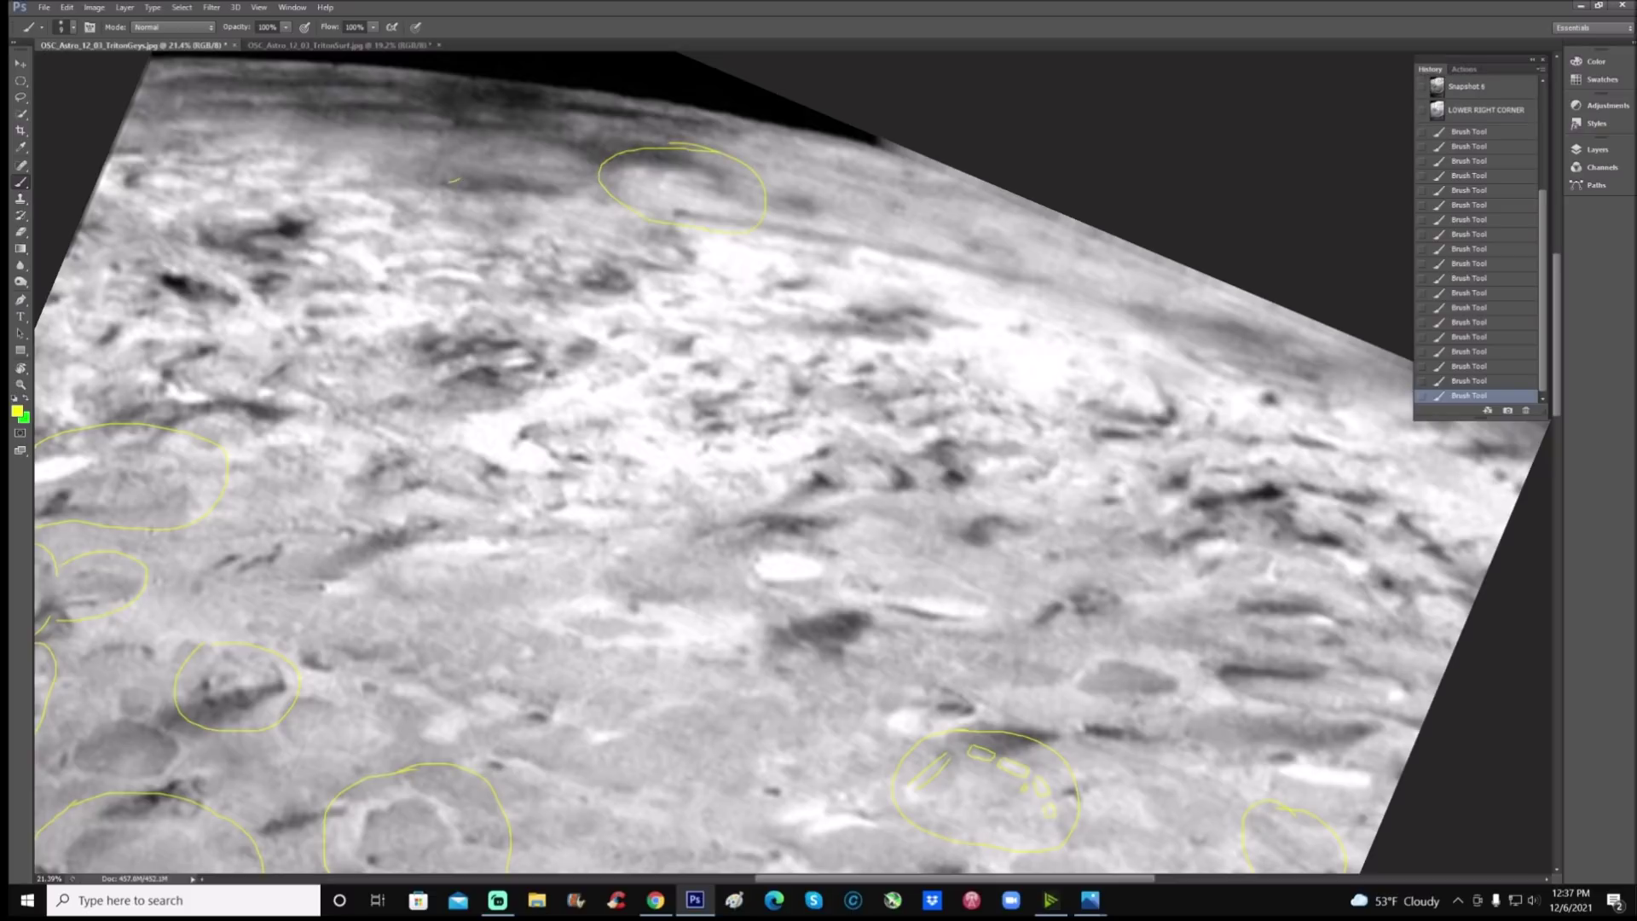
mouse_move(459, 180)
left_mouse_down()
mouse_move(298, 153)
mouse_move(285, 204)
mouse_move(528, 299)
left_mouse_up()
mouse_move(663, 225)
left_mouse_down()
mouse_move(643, 193)
mouse_move(431, 181)
left_mouse_up()
Step: Draw a series of roughly parallel diagonal yellow lines across the plain between the circled formations on the left and the large oval outline
scroll(813, 467, "down", 3)
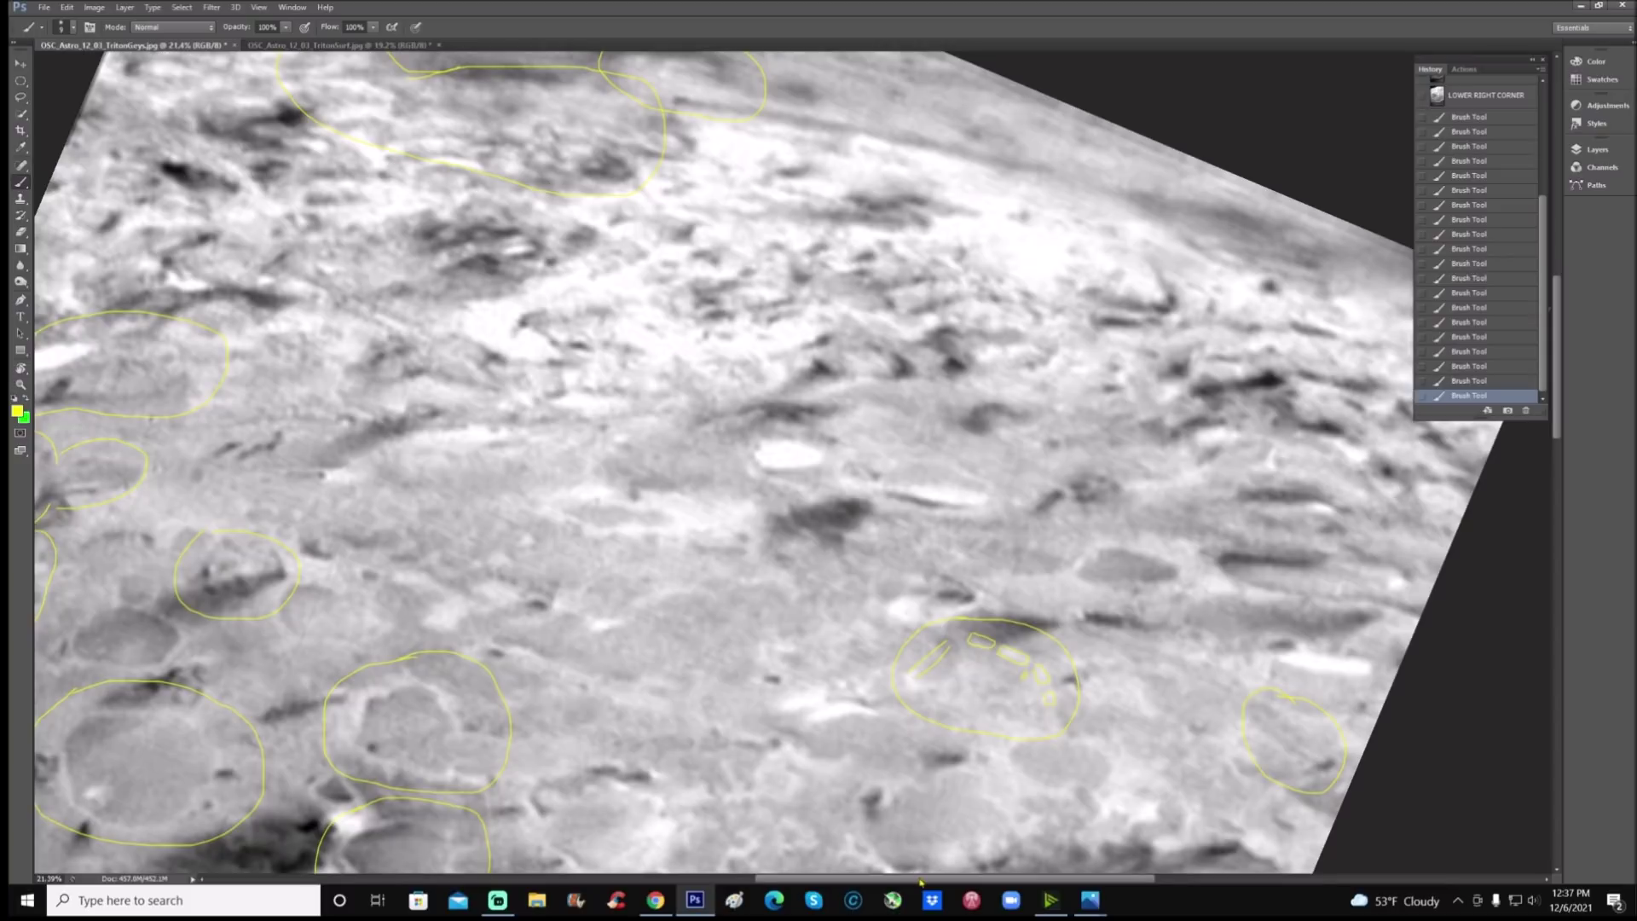
left_click_drag(921, 880, 875, 880)
scroll(594, 540, "down", 3)
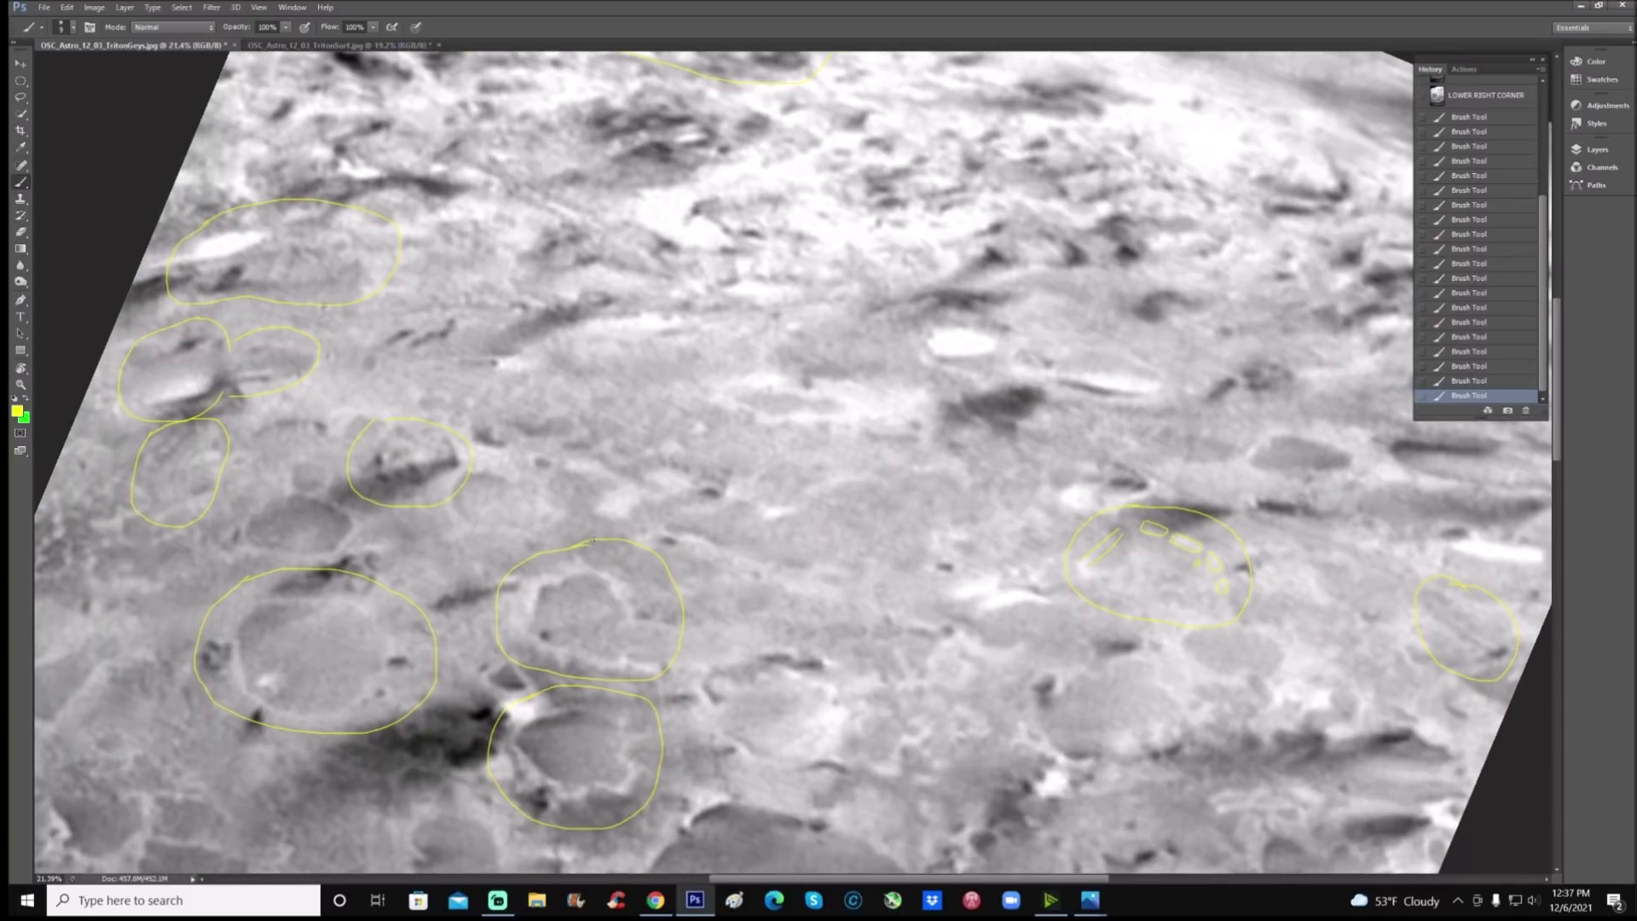
scroll(594, 540, "up", 2)
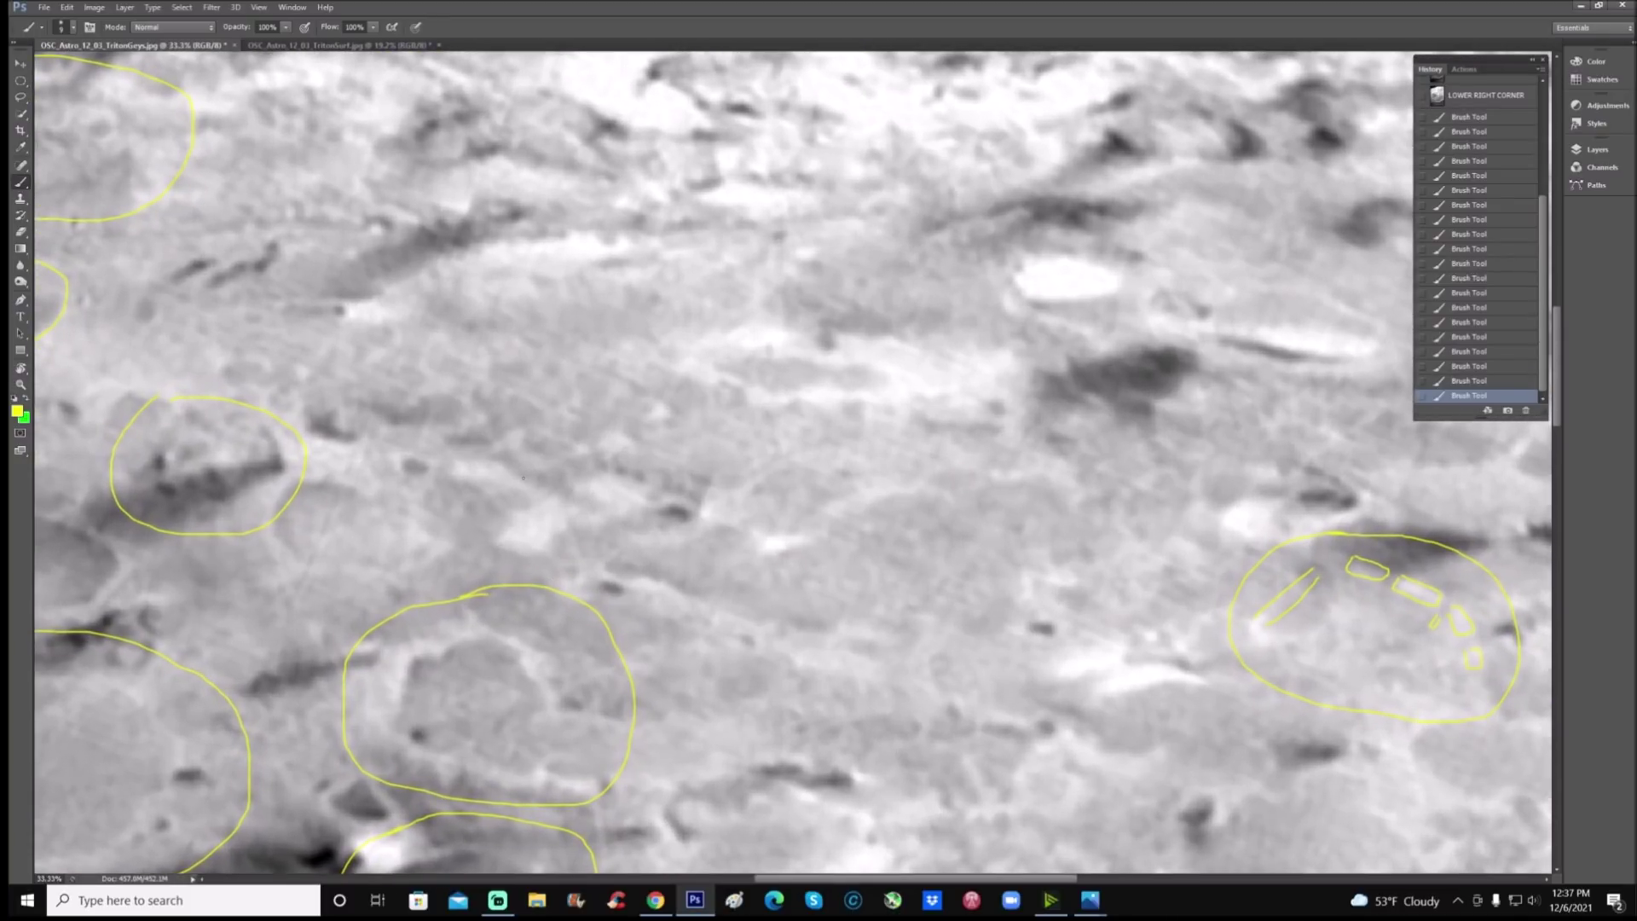
left_click_drag(418, 411, 1042, 662)
left_click_drag(213, 179, 1125, 553)
left_click_drag(367, 335, 1075, 580)
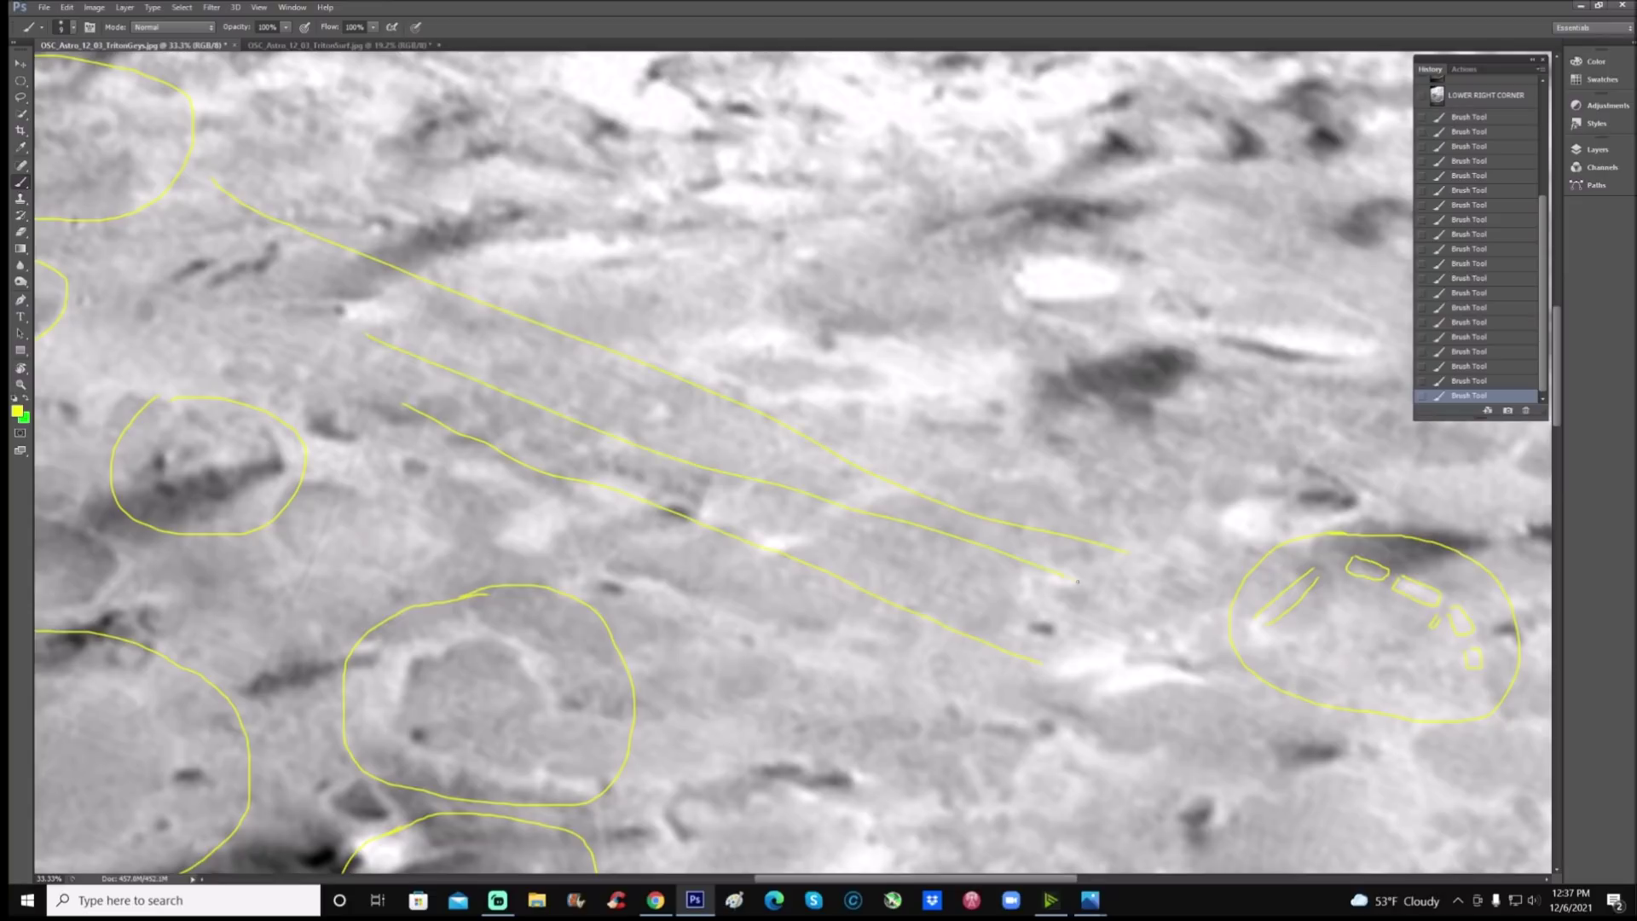
left_click_drag(532, 246, 748, 352)
left_click_drag(880, 411, 1084, 500)
left_click_drag(531, 197, 1071, 418)
mouse_move(697, 166)
left_mouse_down()
mouse_move(862, 244)
mouse_move(1106, 320)
left_mouse_up()
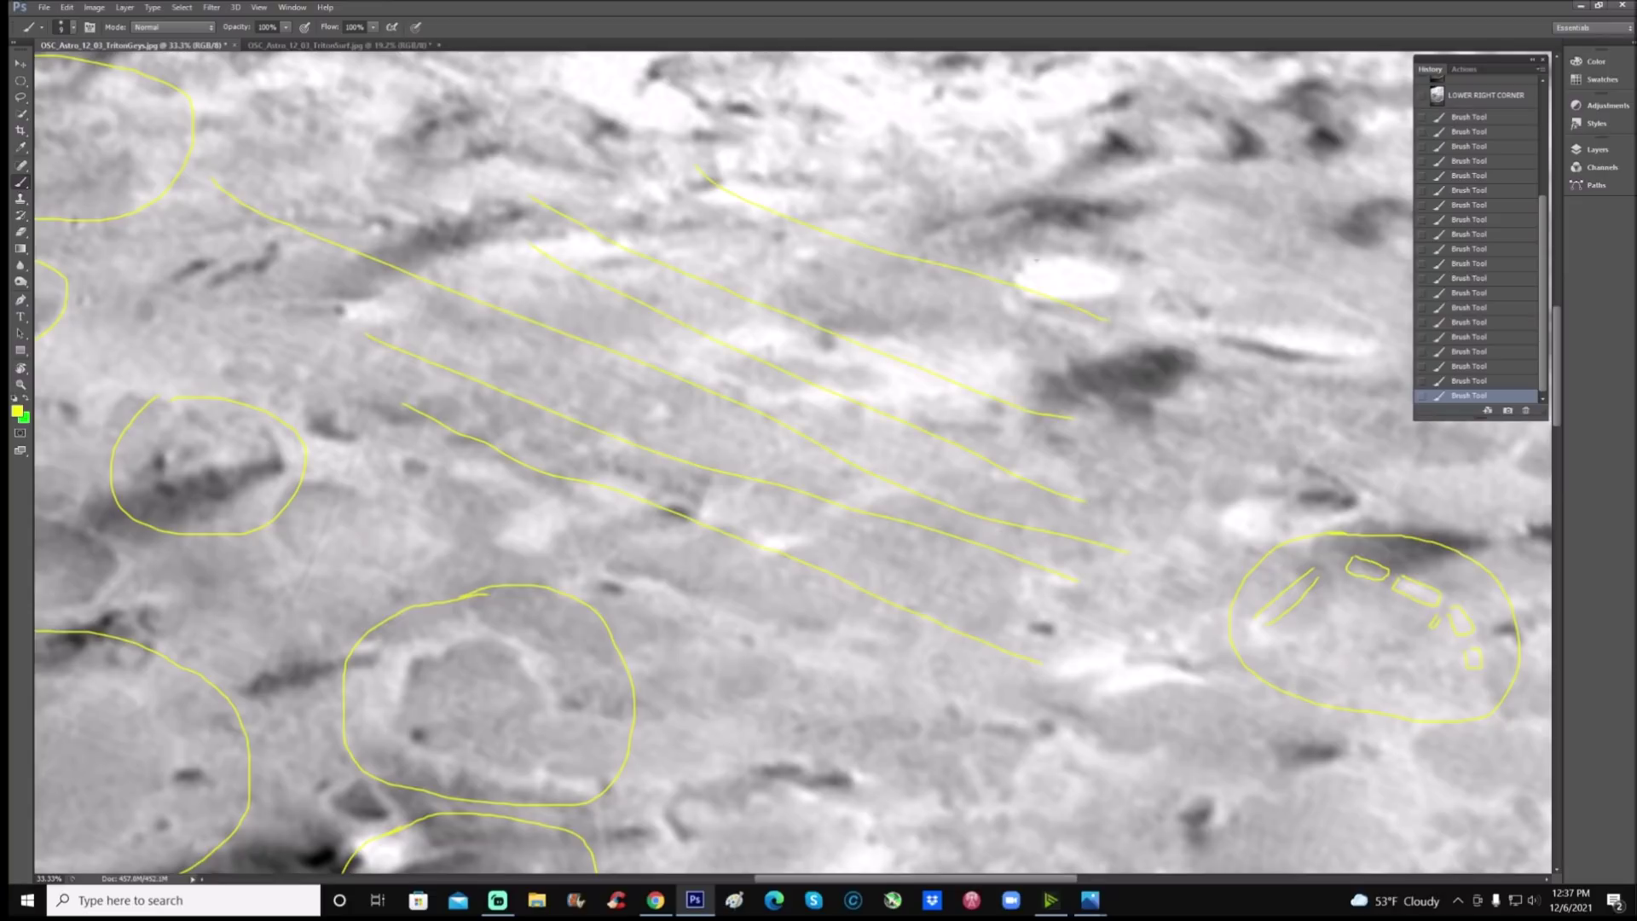
left_click_drag(821, 171, 1057, 272)
left_click_drag(729, 247, 1020, 377)
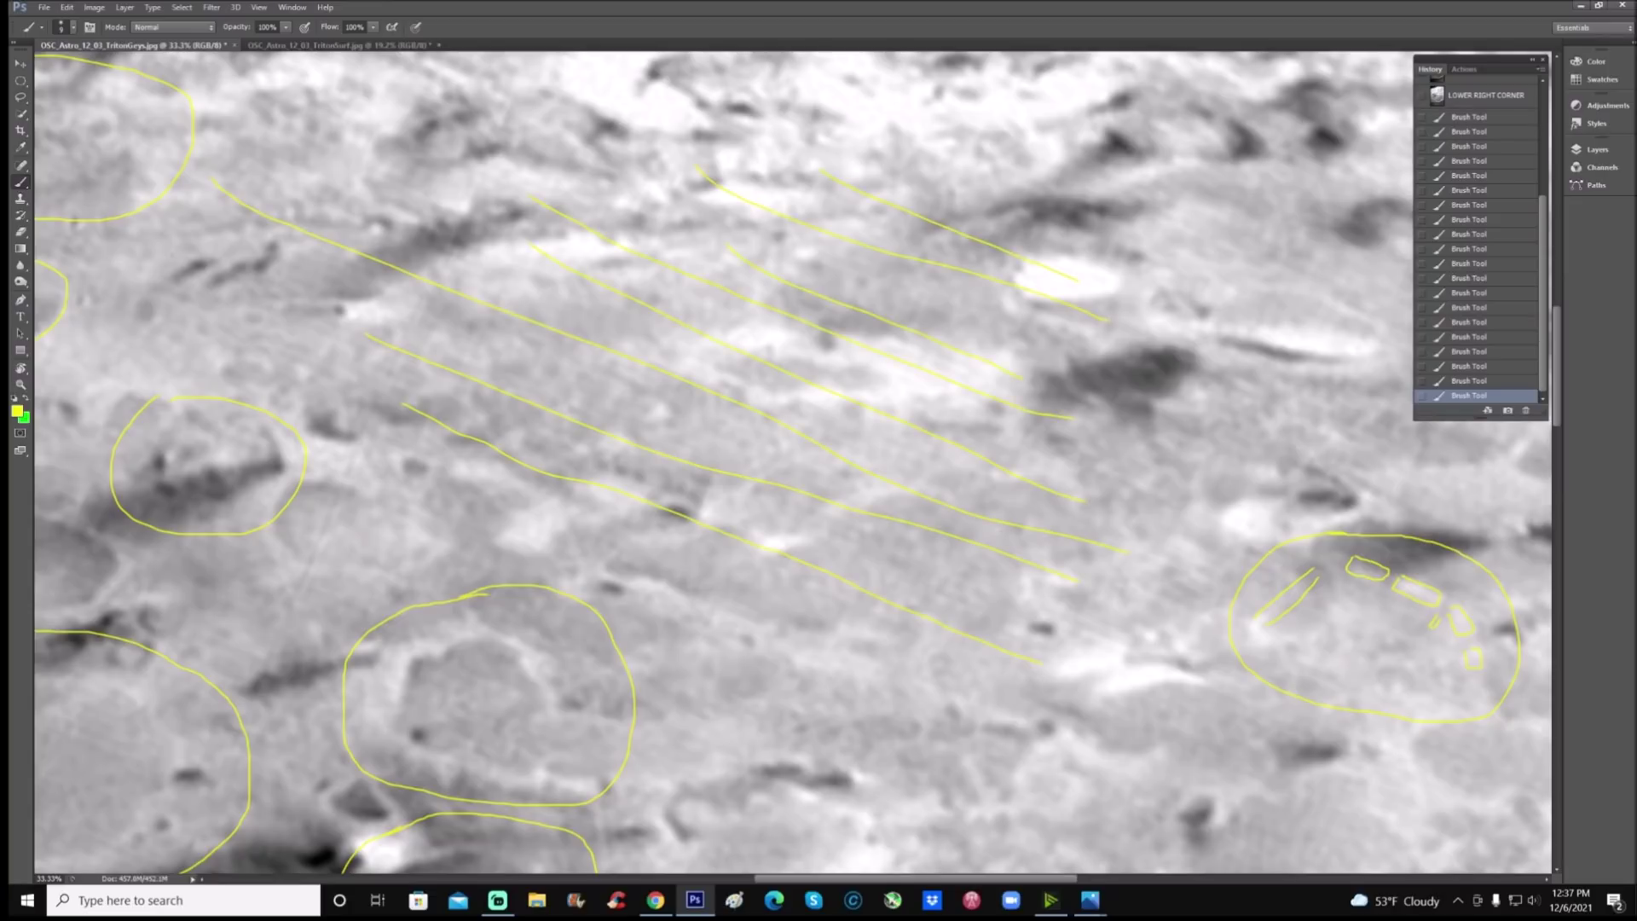
Step: Revert the image to the earliest listed brush stroke and circle in yellow the dark patch above the large oval outline
left_click(1468, 117)
left_click_drag(1543, 260, 1545, 124)
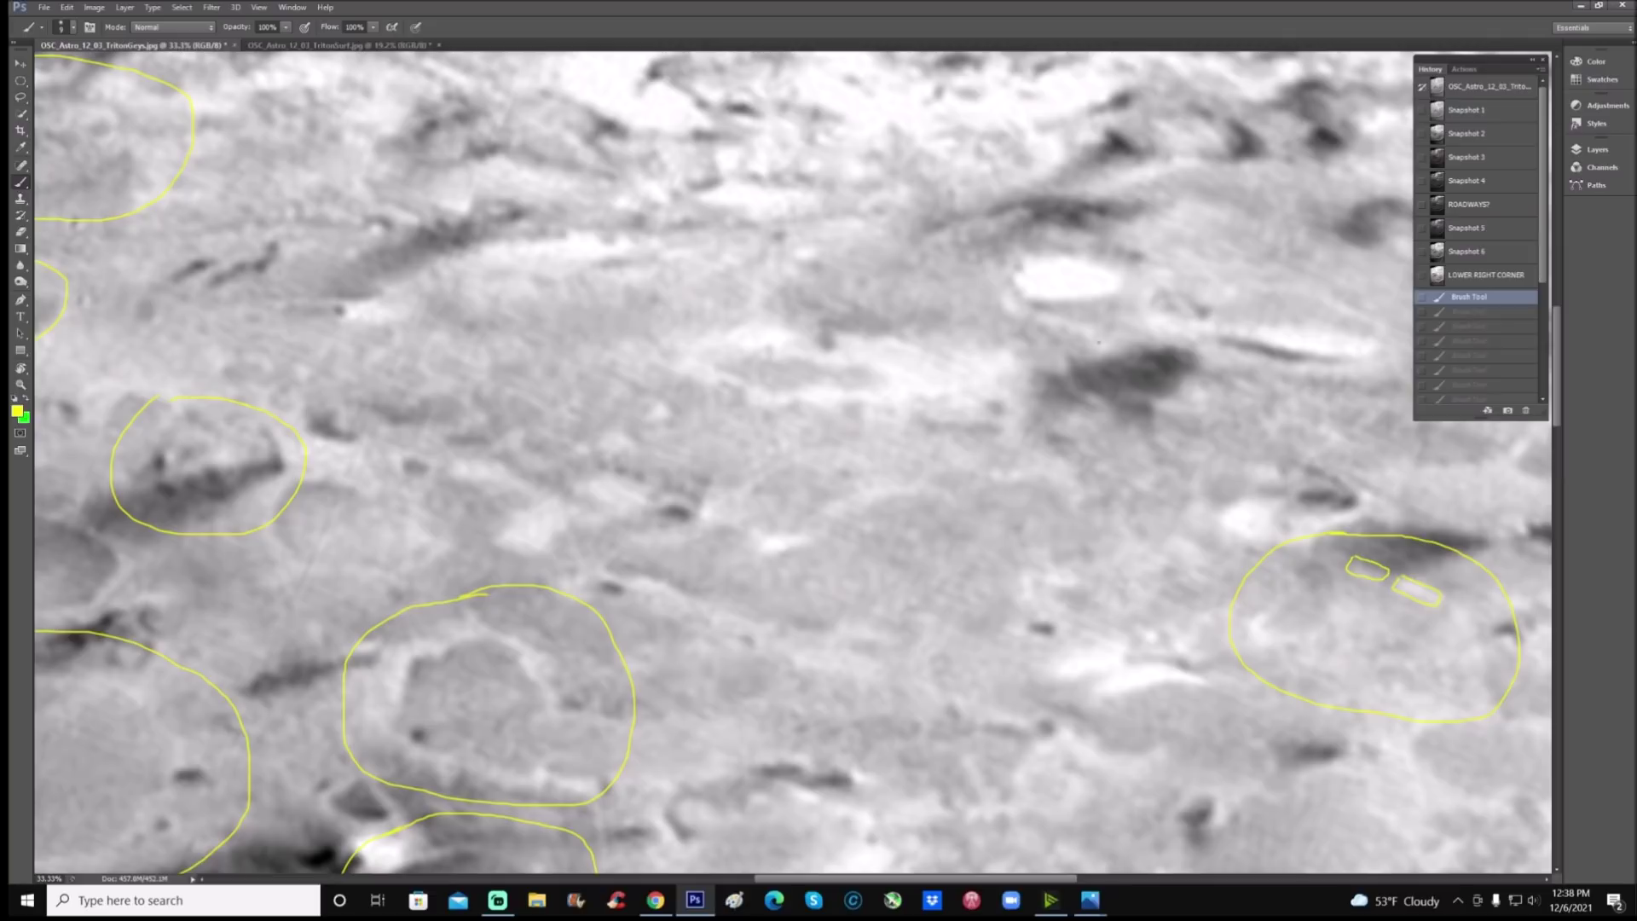
mouse_move(1095, 345)
left_mouse_down()
mouse_move(992, 444)
mouse_move(1013, 494)
mouse_move(1090, 538)
mouse_move(1181, 504)
mouse_move(1121, 334)
left_mouse_up()
scroll(978, 454, "up", 4)
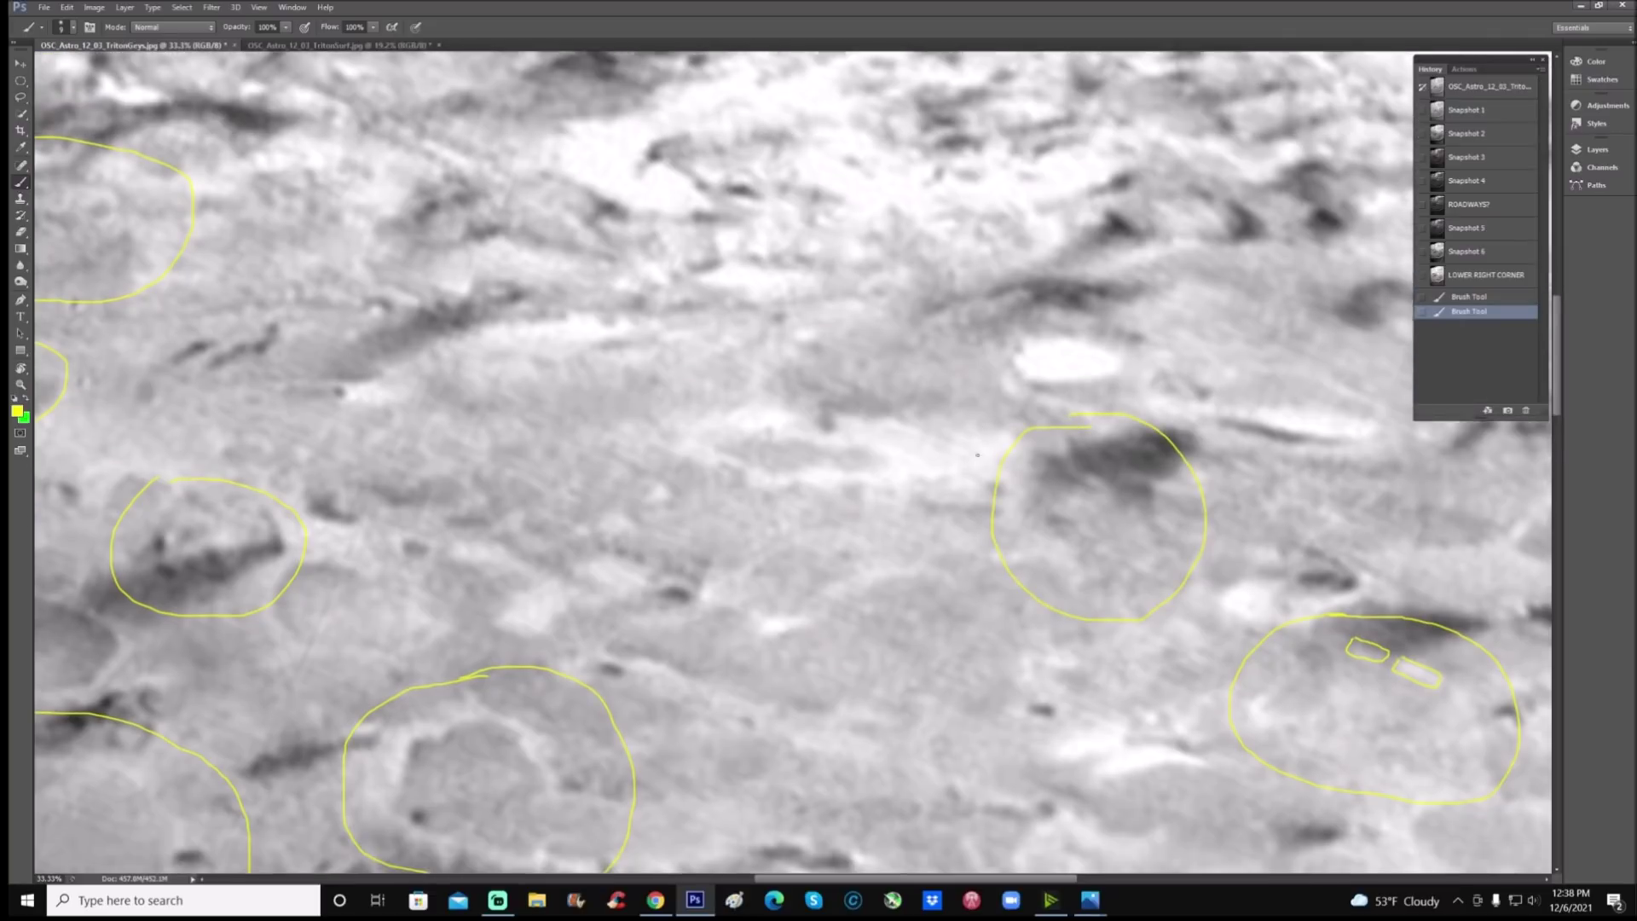
Step: Restore Snapshot 1 and circle in yellow the bright formation with the dark ridge near the image's left edge
scroll(978, 454, "down", 1)
key("ctrl+minus")
key("ctrl+minus")
key("ctrl+minus")
left_click_drag(914, 879, 788, 887)
key("ctrl+plus")
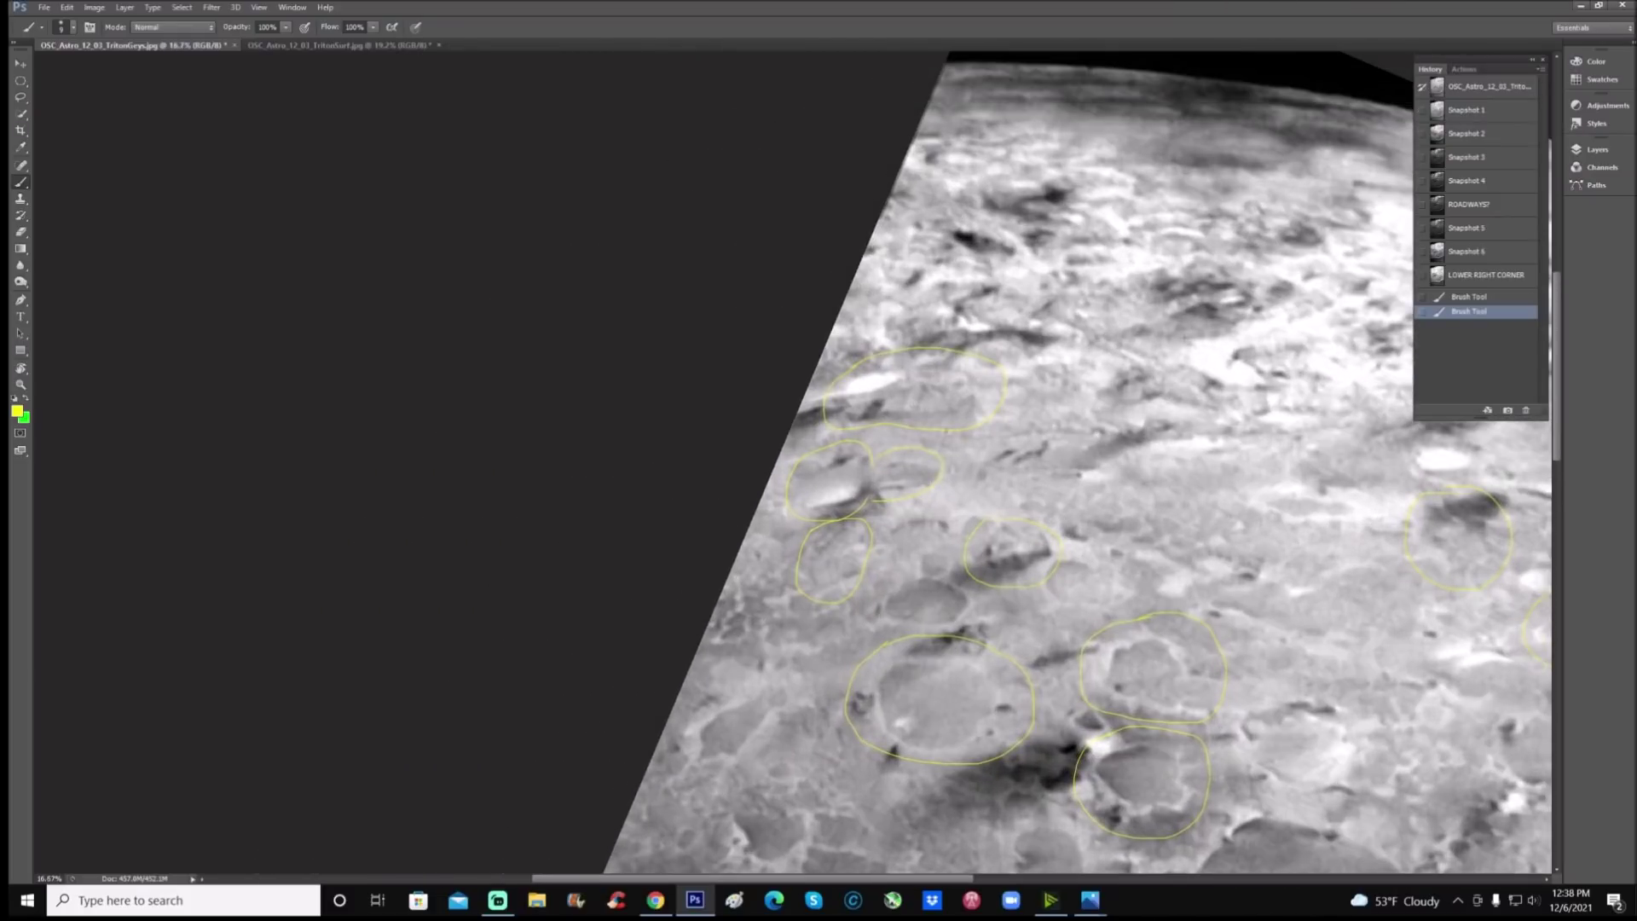
left_click(1500, 114)
scroll(1004, 413, "up", 1)
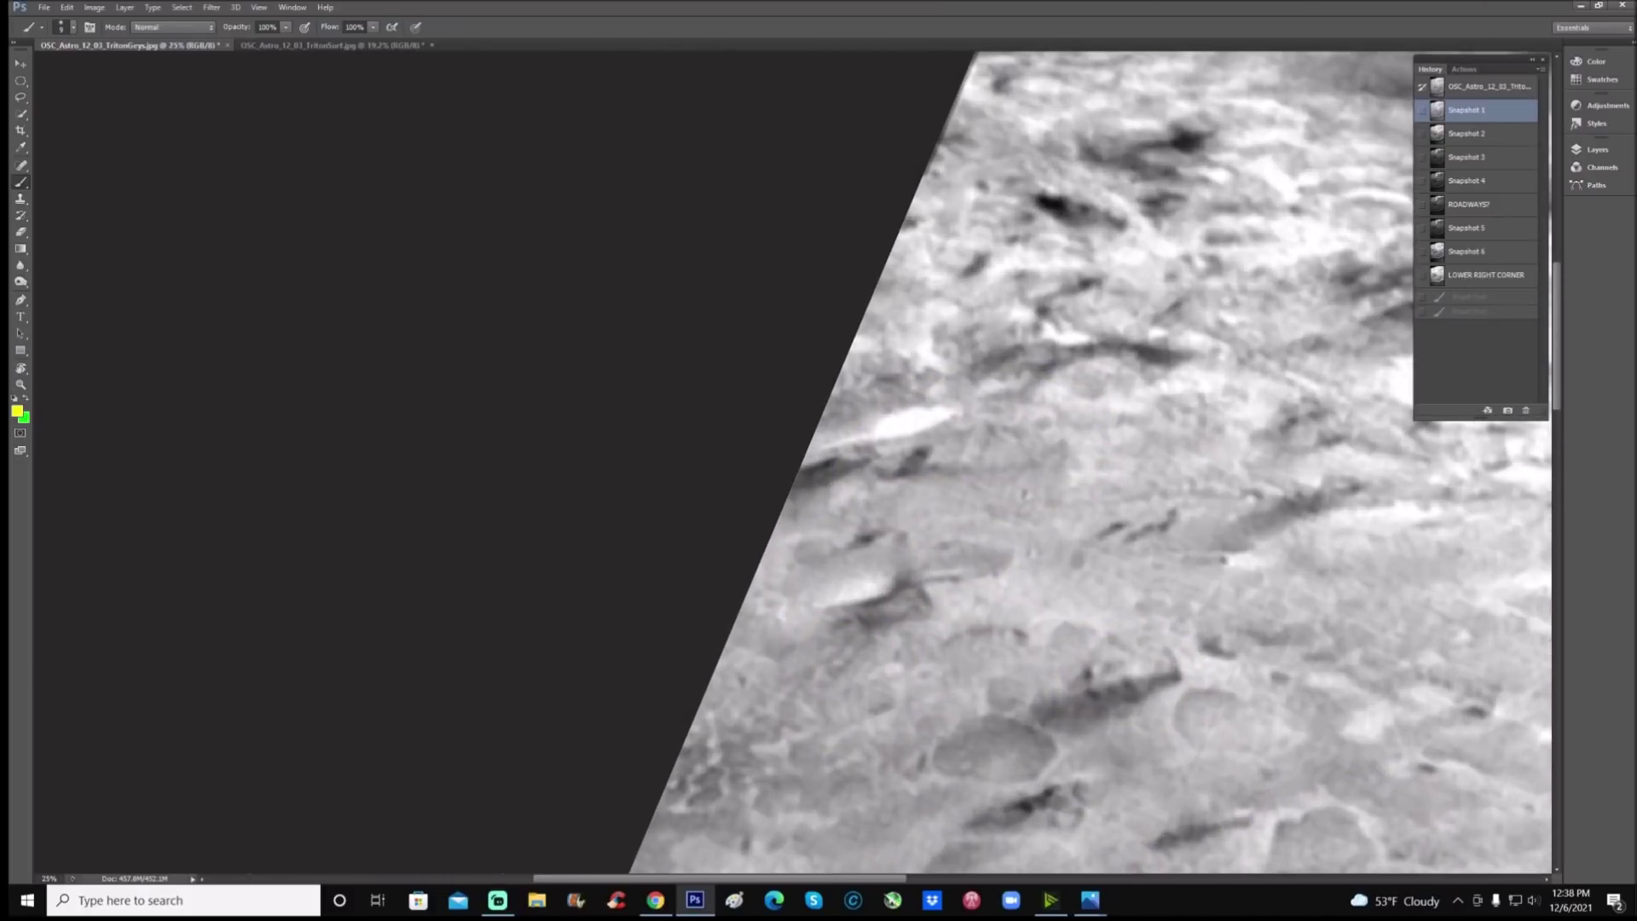
scroll(942, 452, "down", 2)
mouse_move(815, 424)
left_mouse_down()
mouse_move(1006, 452)
mouse_move(910, 601)
mouse_move(819, 464)
mouse_move(855, 423)
left_mouse_up()
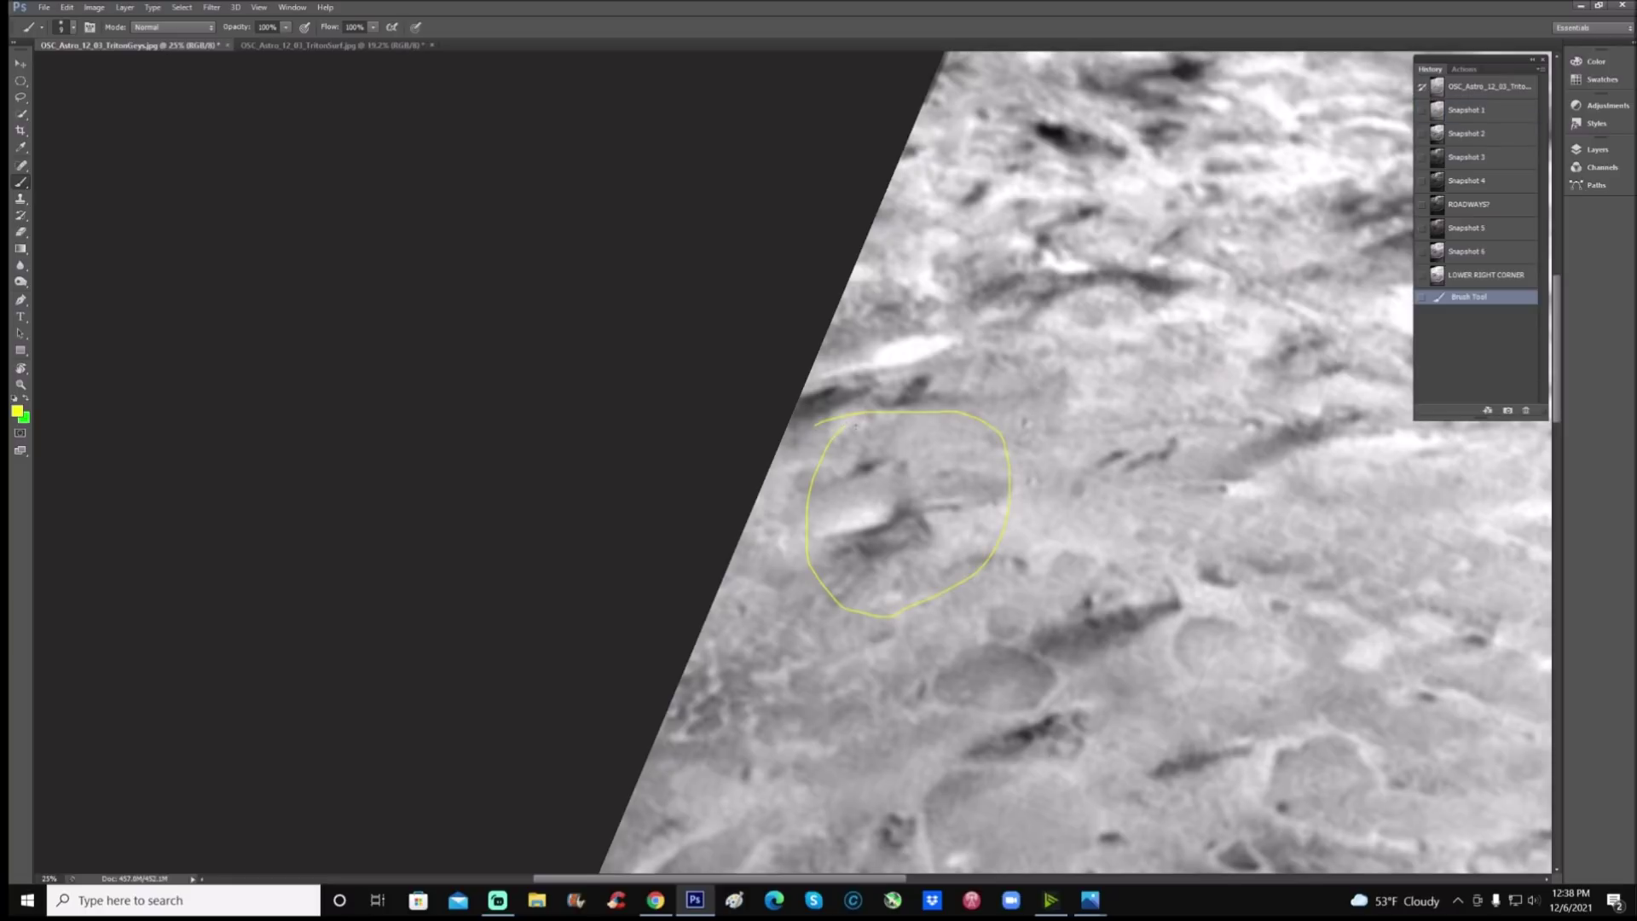
Step: Restore Snapshot 2 and trace in yellow the lower edge, upright and inner lines of the formation near the image's left edge
left_click(1513, 130)
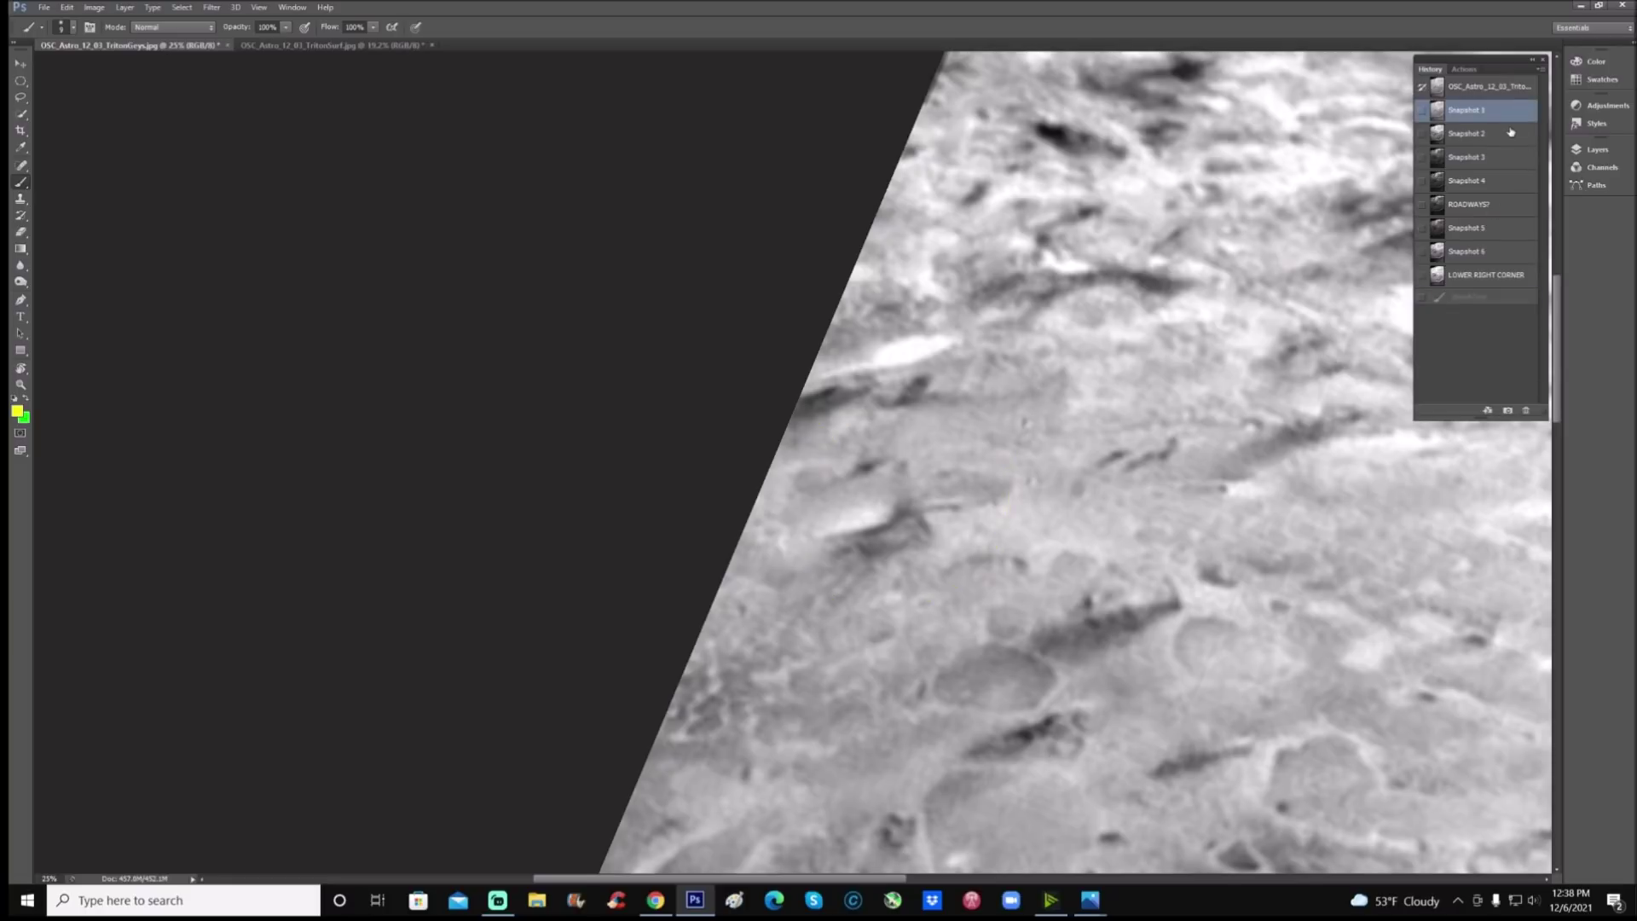
left_click(21, 385)
left_click_drag(898, 469, 958, 432)
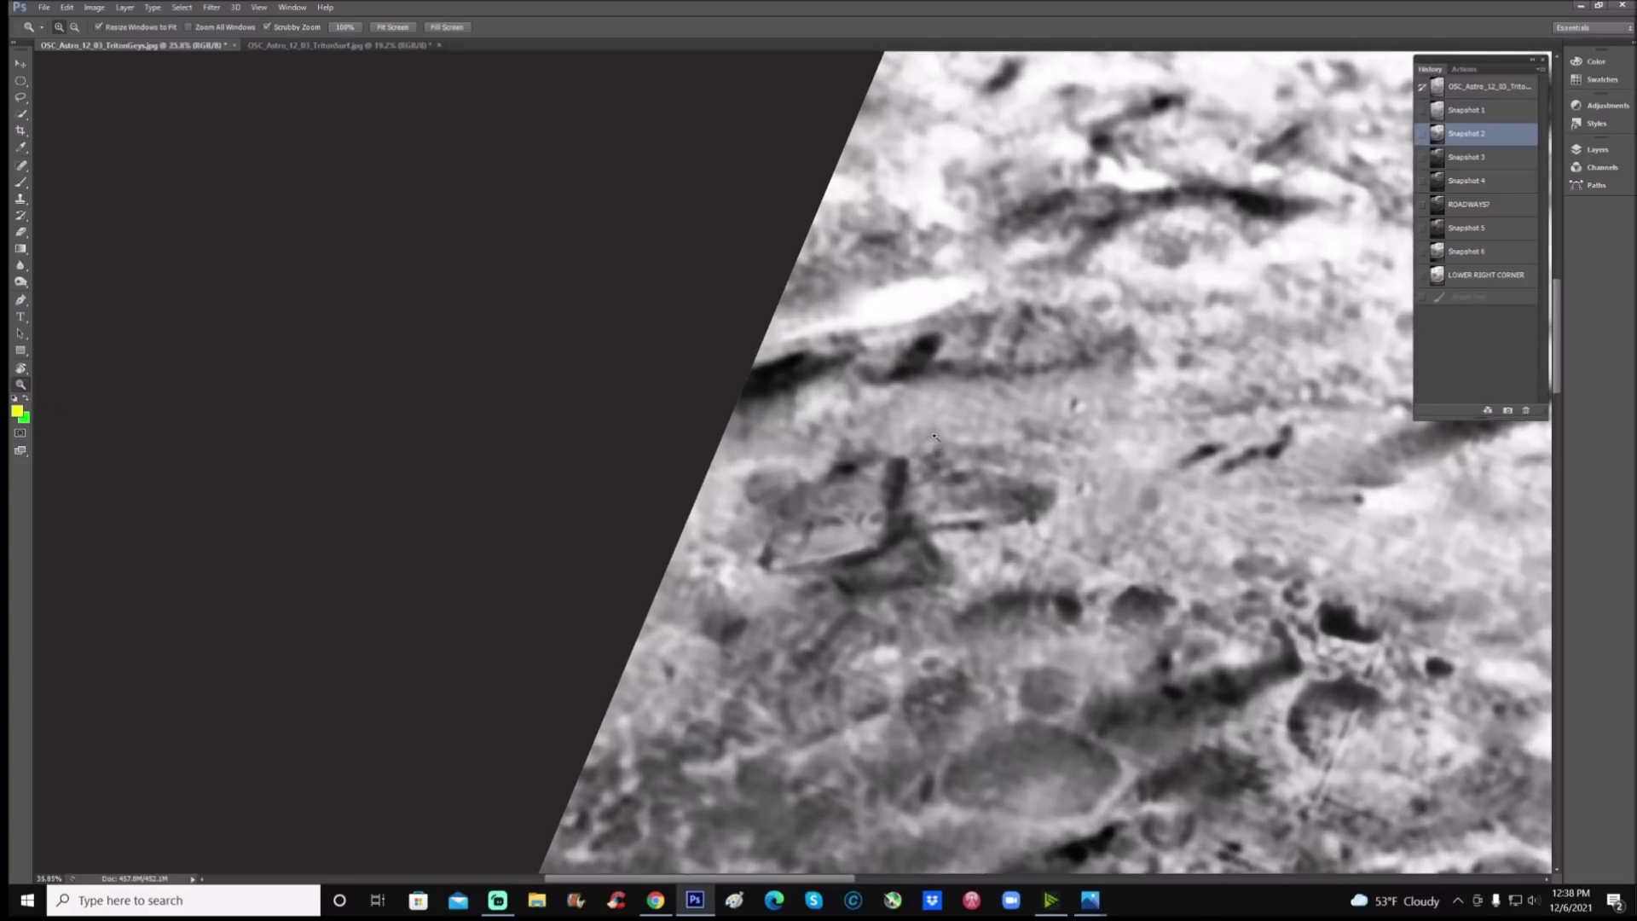
left_click_drag(687, 878, 707, 878)
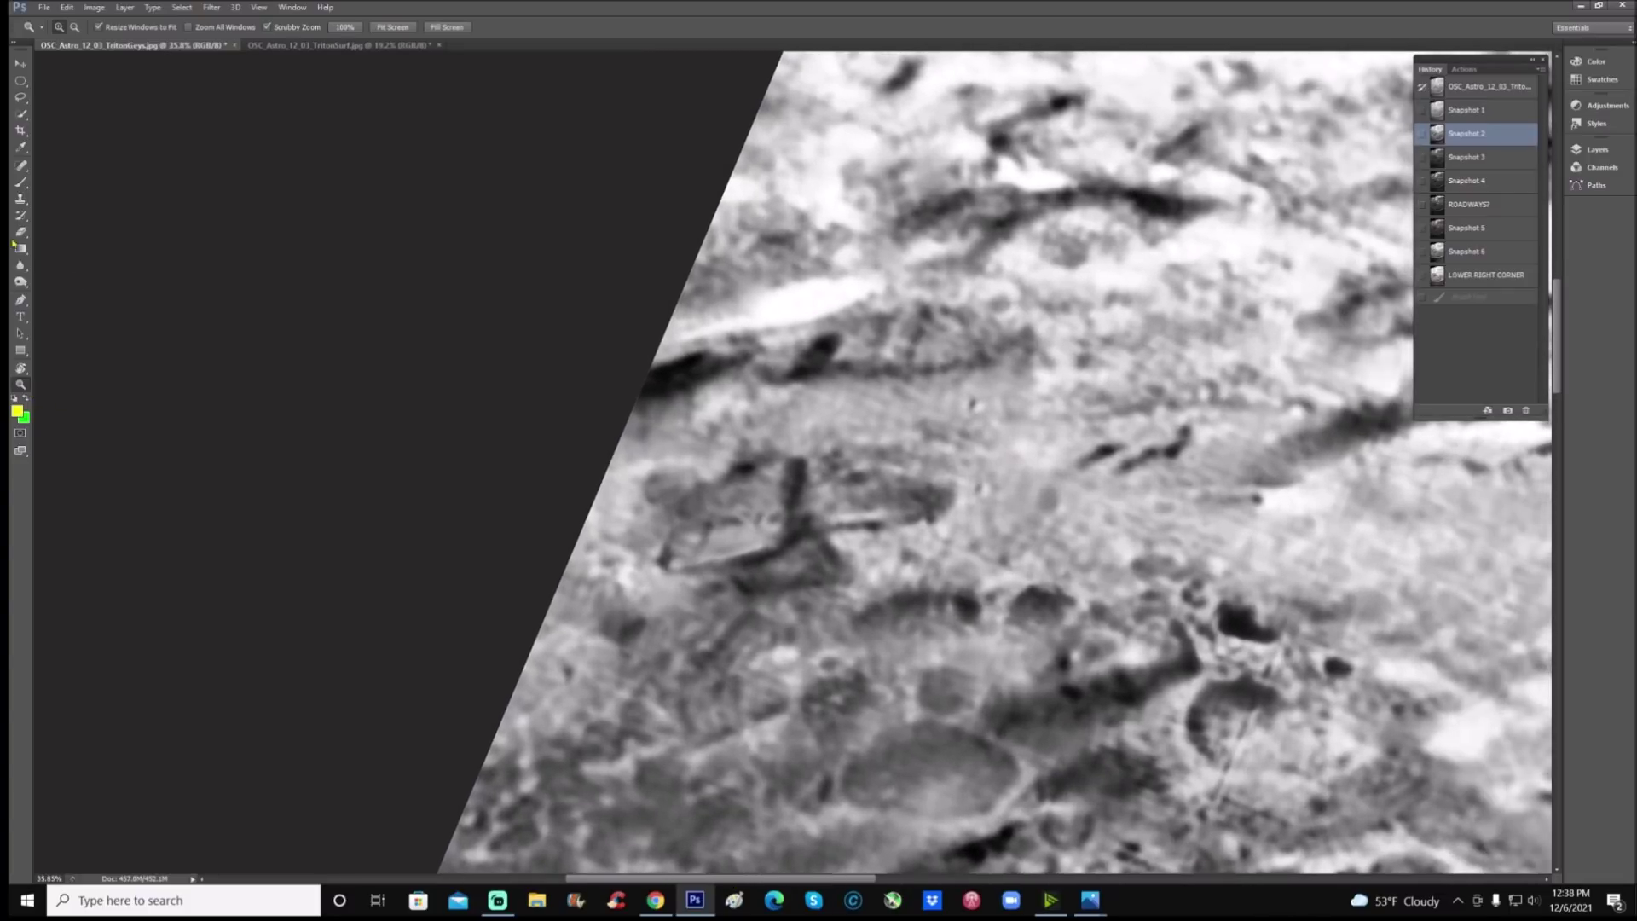
key("b")
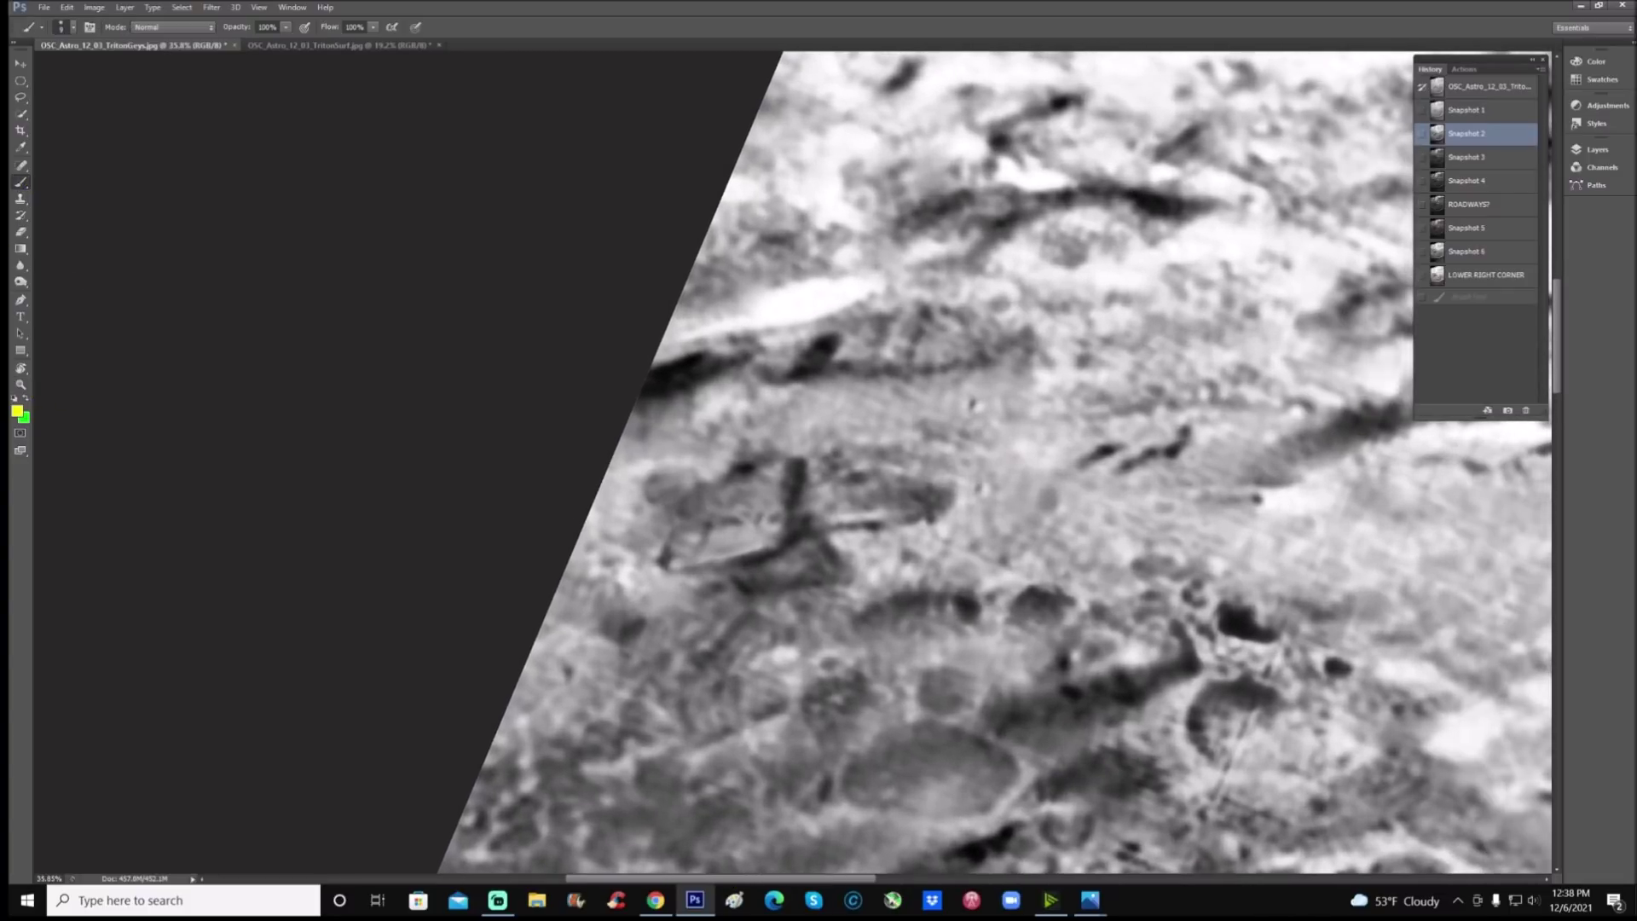
mouse_move(673, 534)
left_mouse_down()
mouse_move(666, 567)
mouse_move(778, 552)
mouse_move(800, 461)
left_mouse_up()
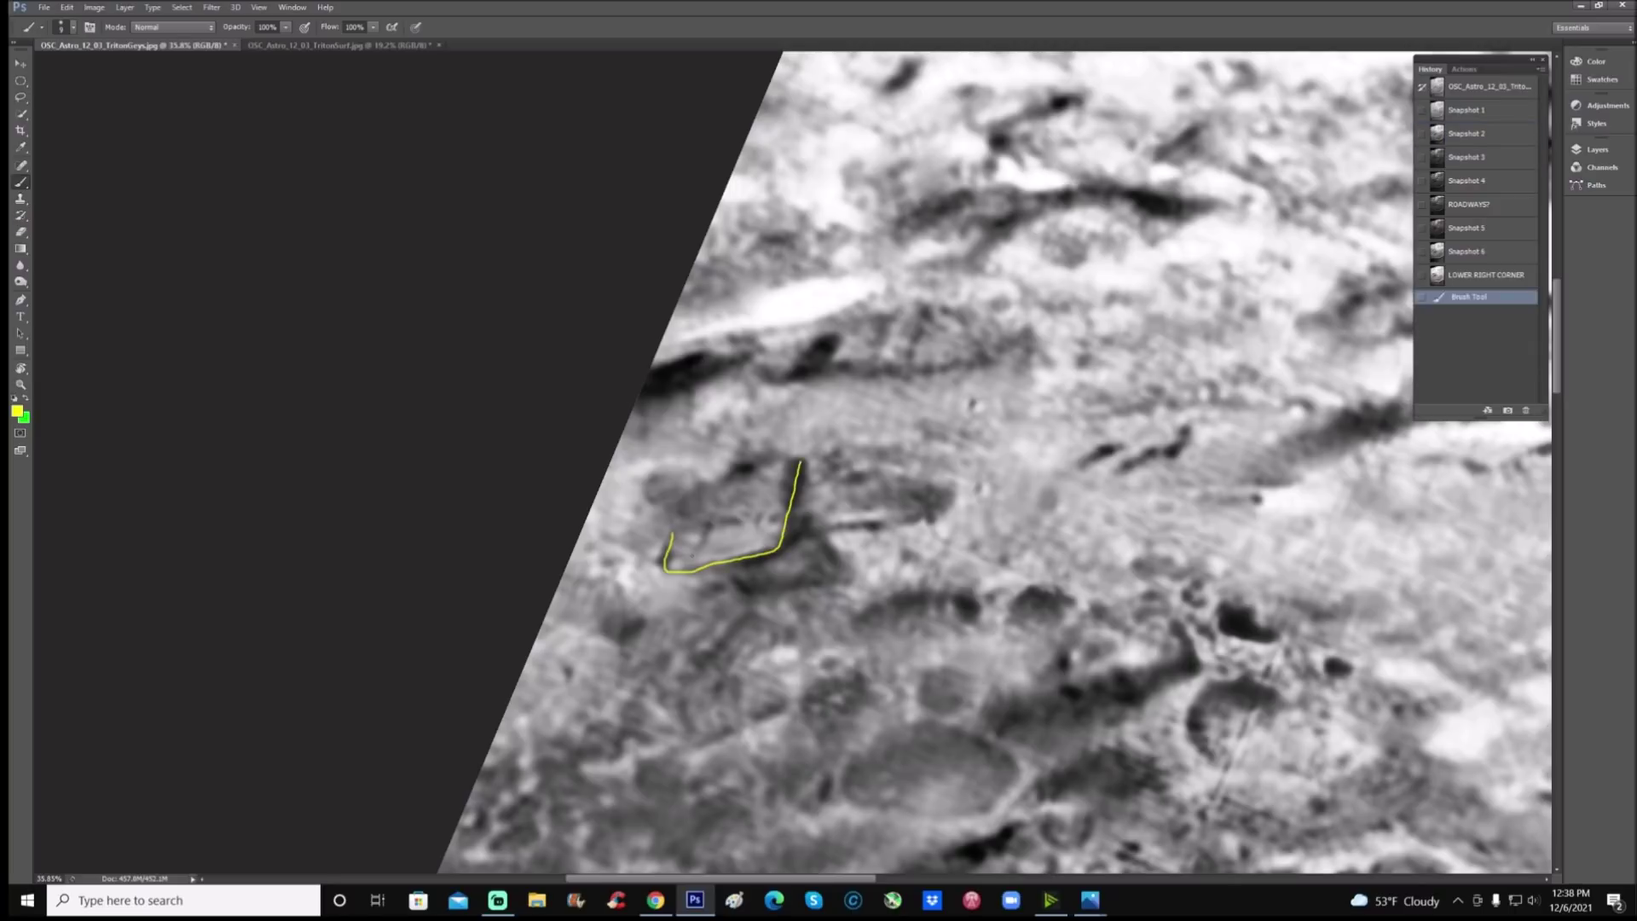
left_click_drag(687, 540, 707, 517)
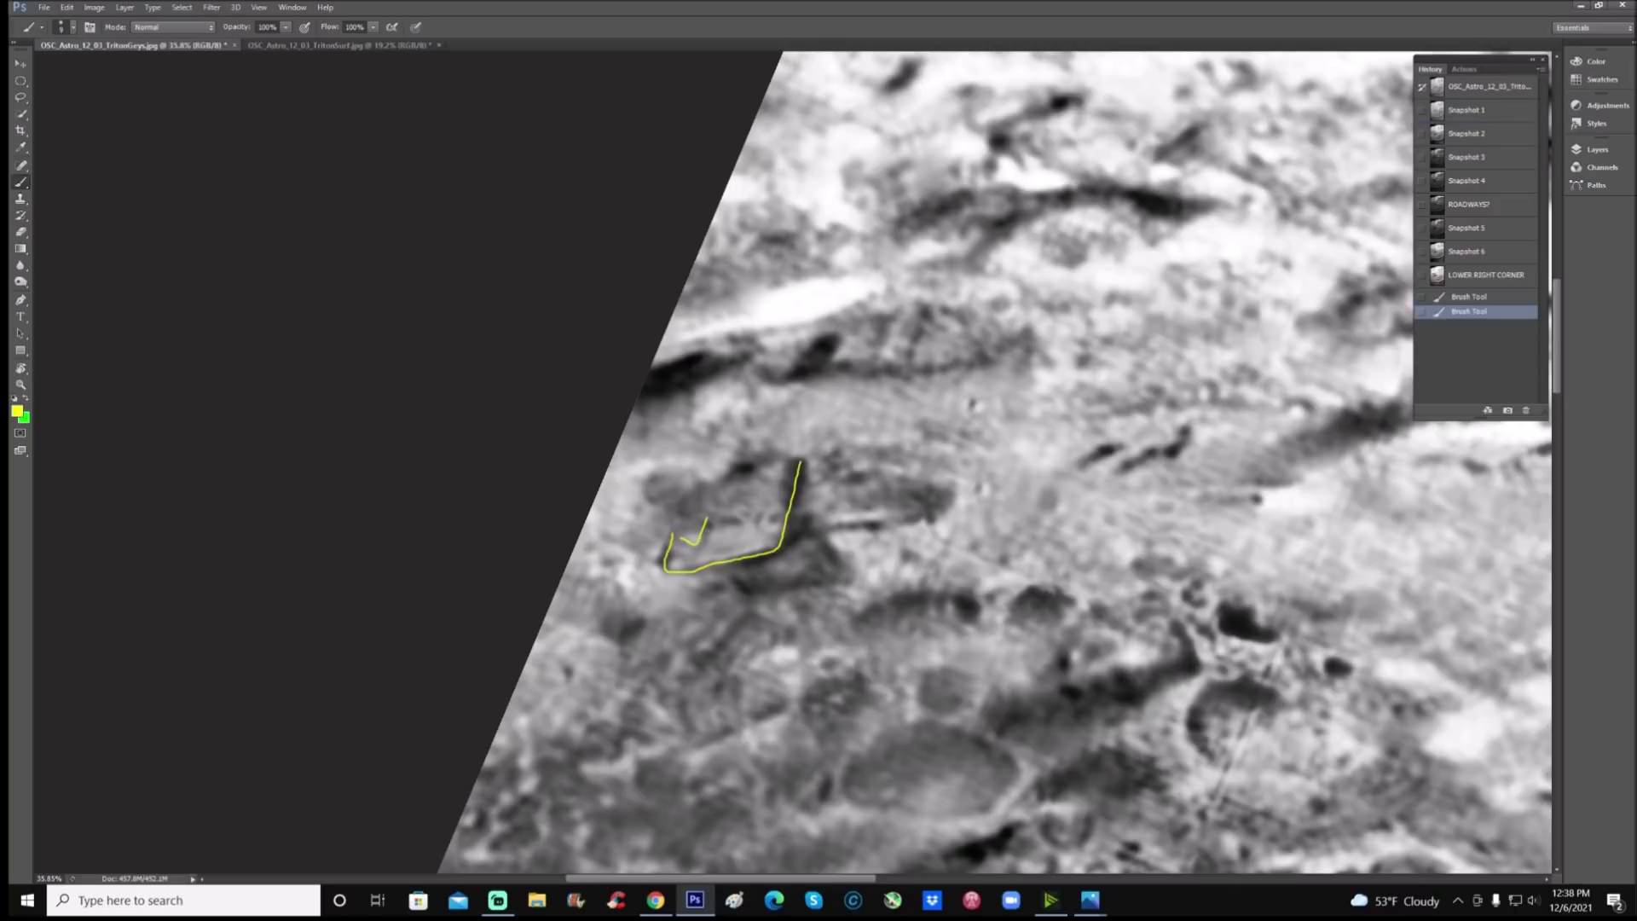
left_click_drag(708, 543, 772, 539)
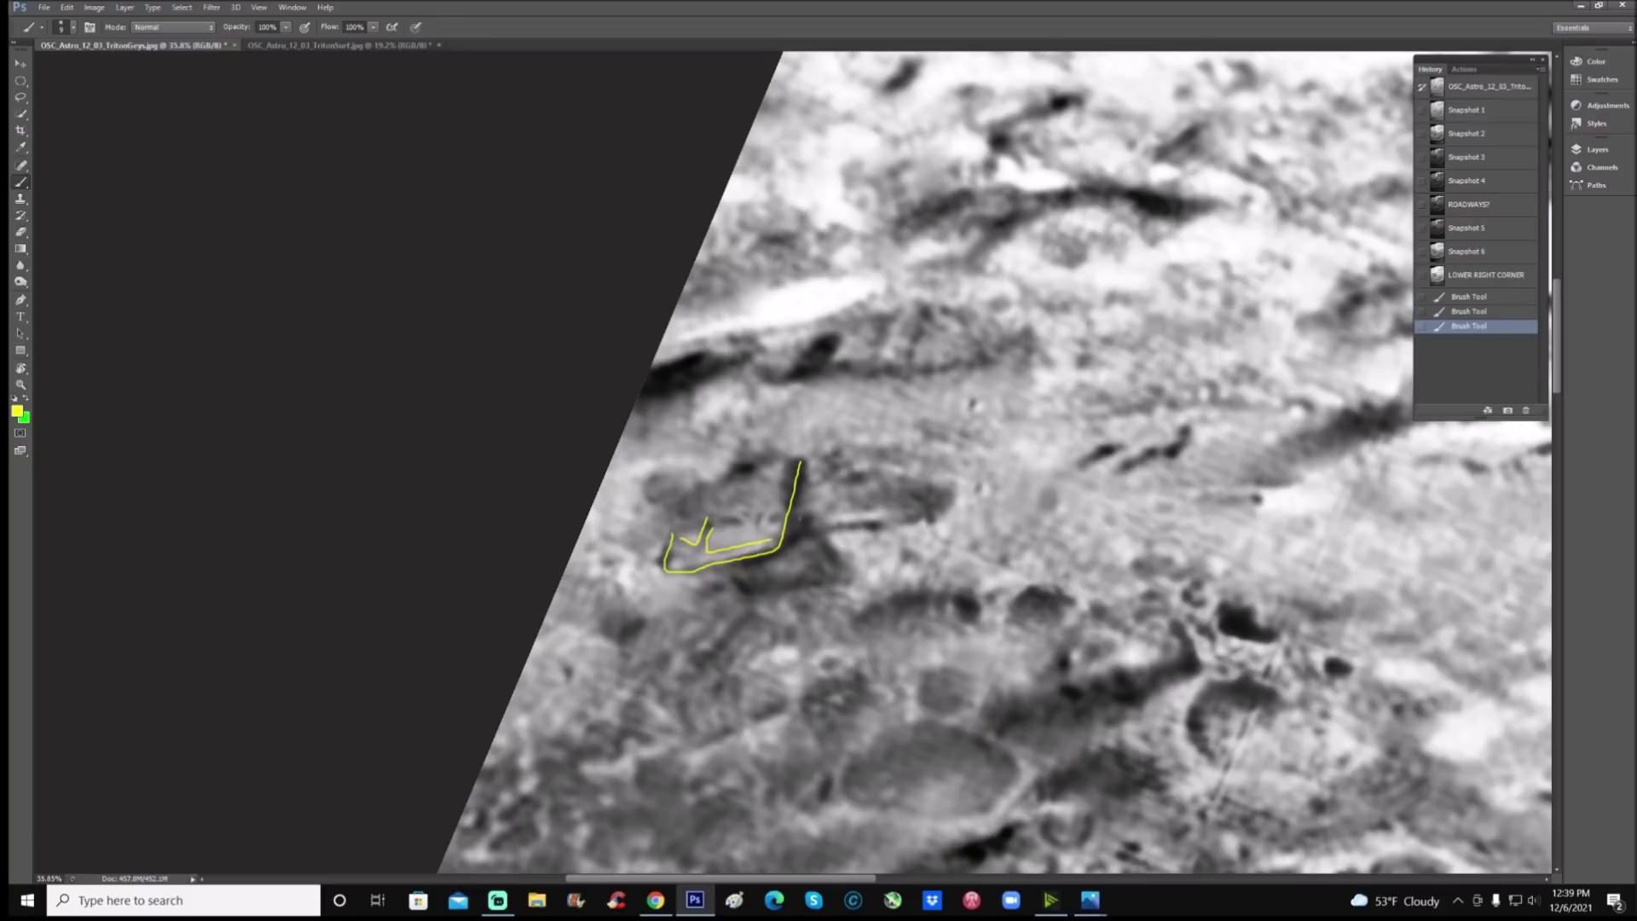
Step: Zoom in on the traced formation and draw a small yellow ring with a filled dot beside its upright
scroll(998, 460, "up", 1)
key("ctrl+plus")
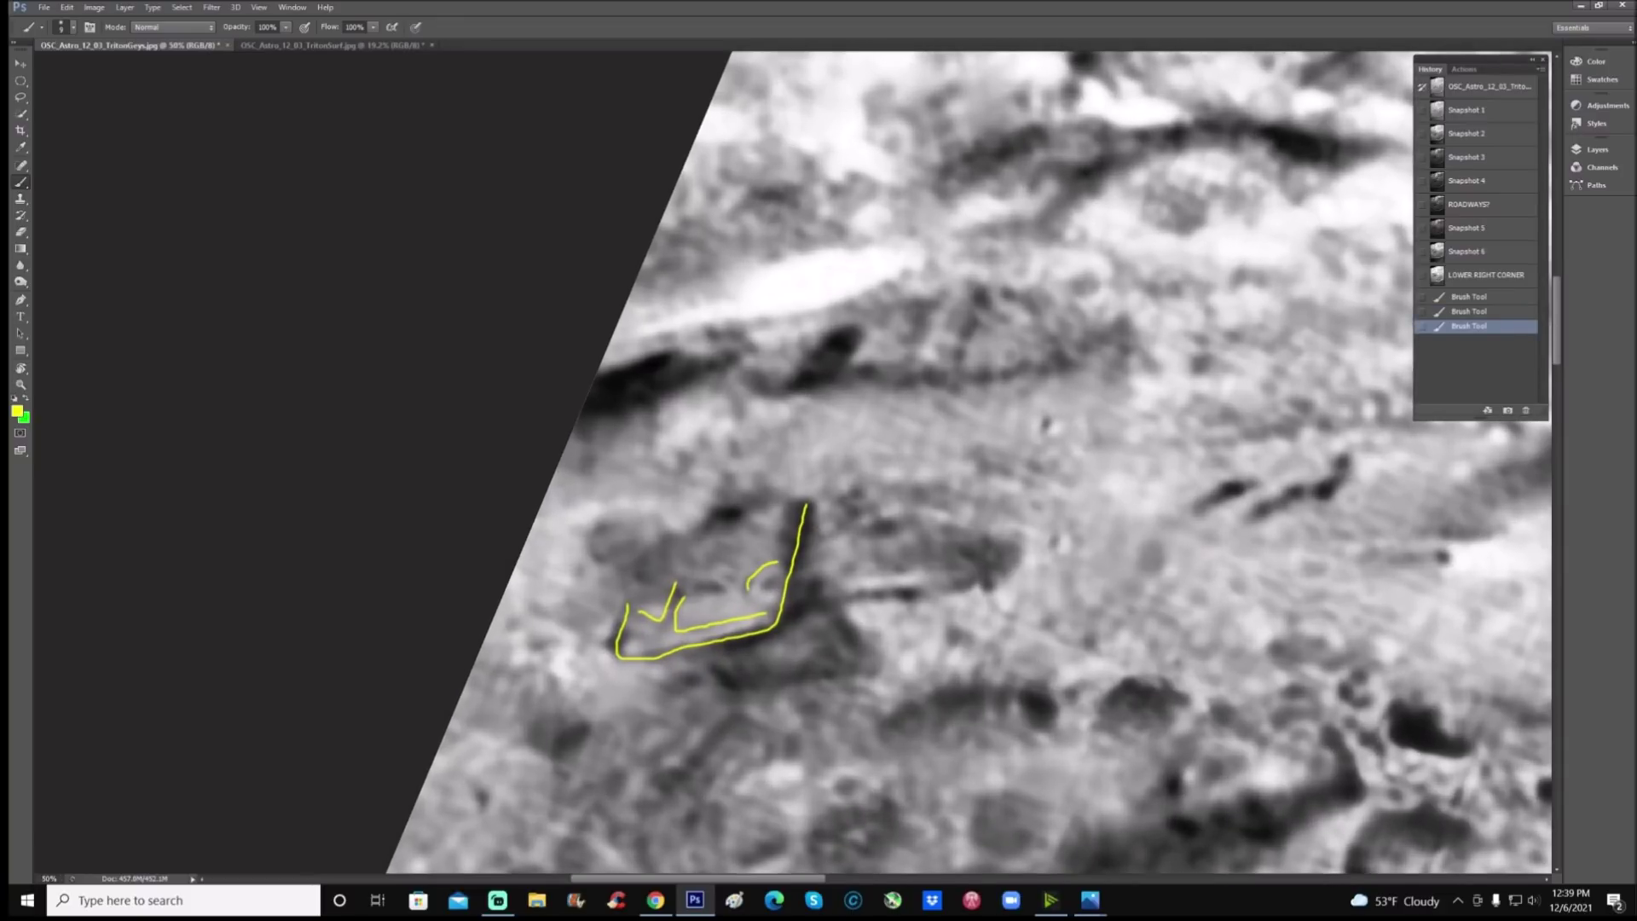
mouse_move(750, 590)
left_mouse_down()
mouse_move(780, 605)
mouse_move(766, 581)
left_mouse_up()
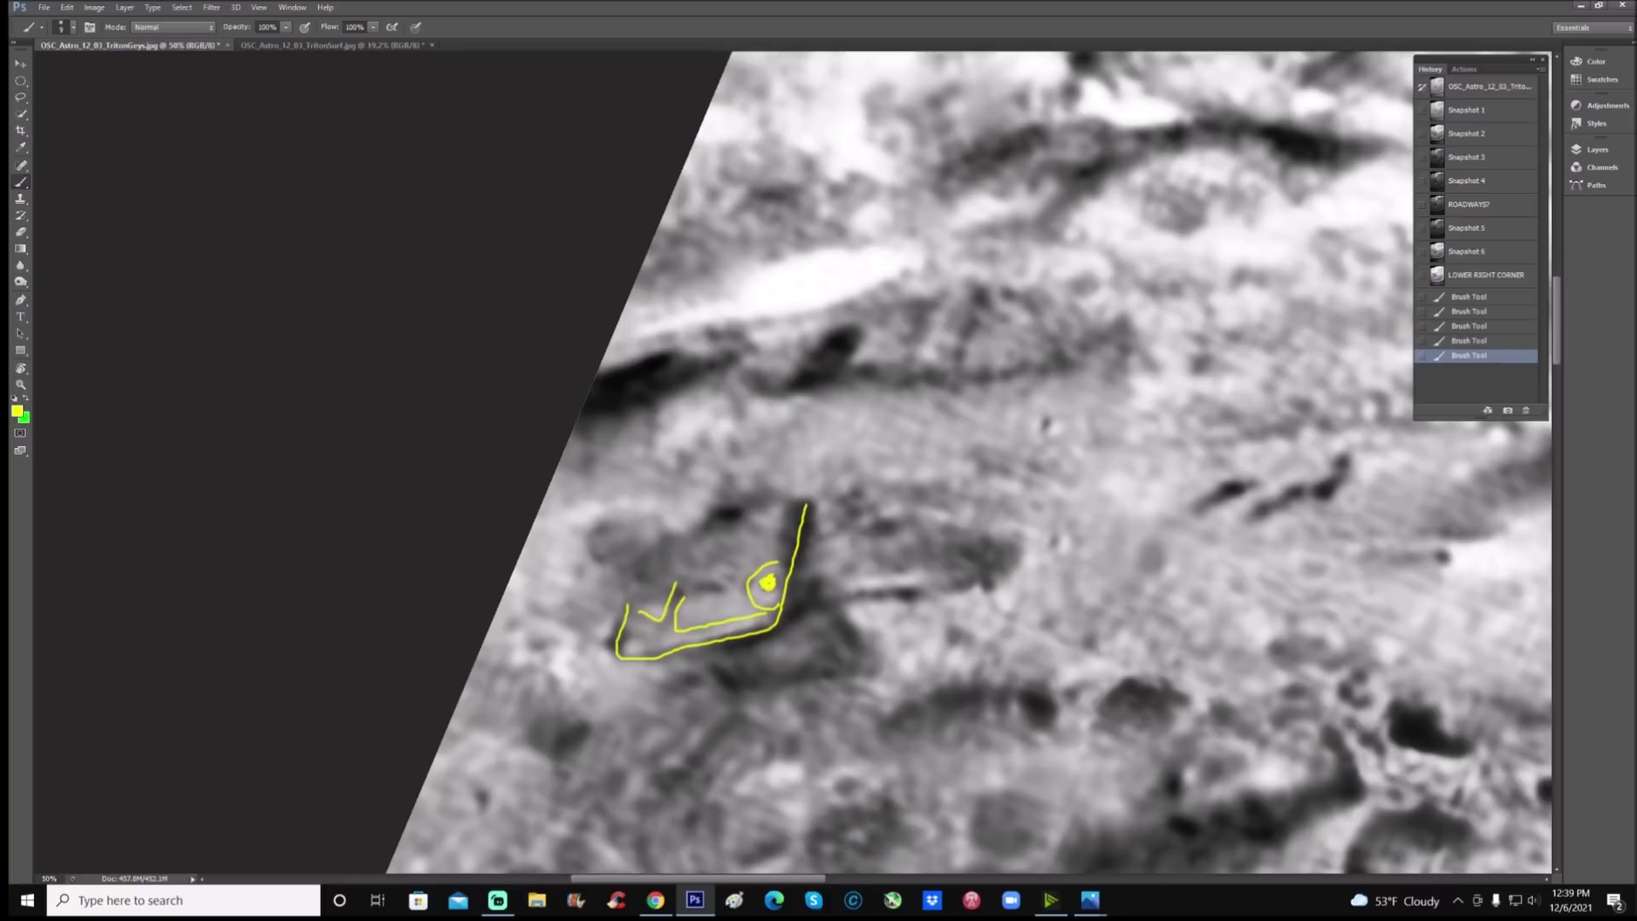
Step: Restore Snapshot 1 and trace the same formation's small ring, lower edge, upright tip and inner lines in yellow
left_click(1514, 300)
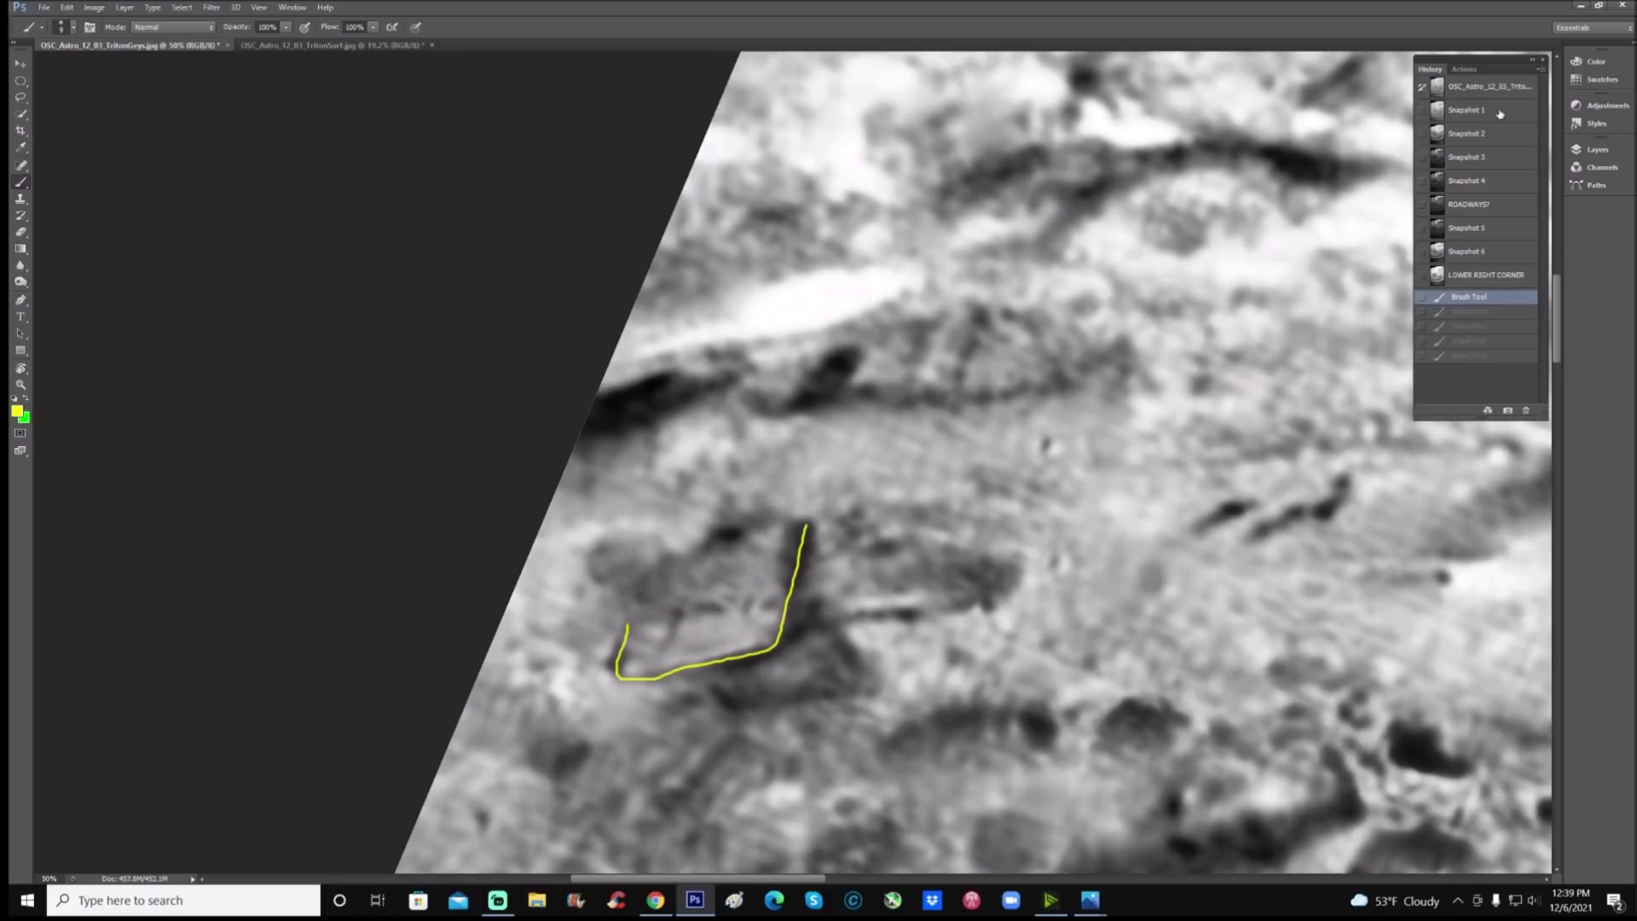
left_click(1499, 114)
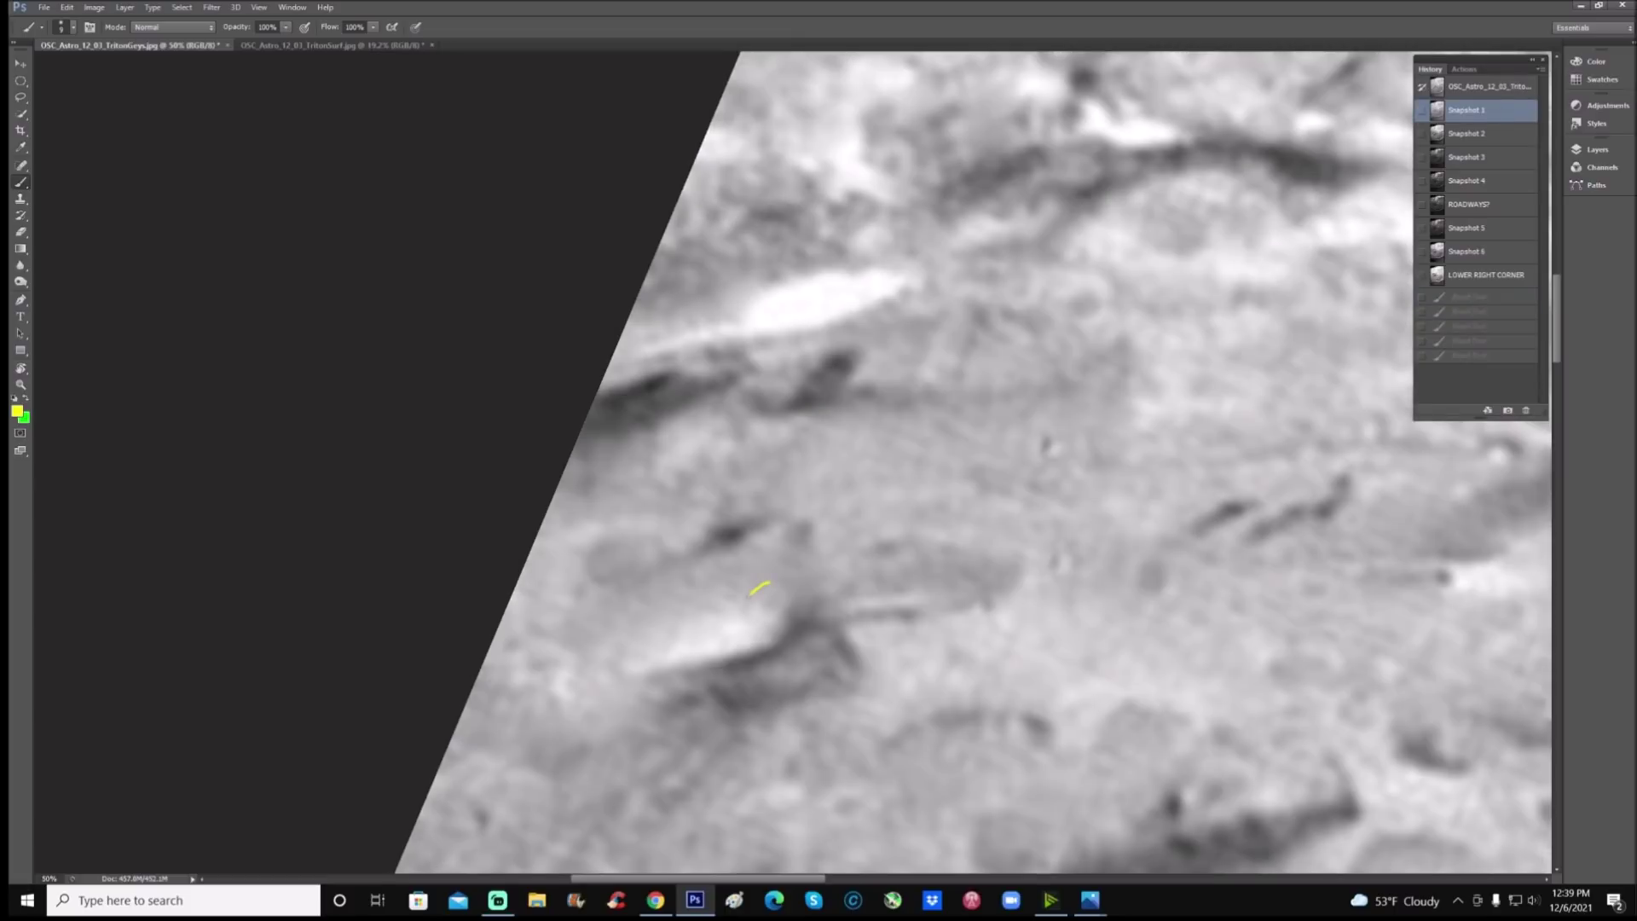
left_click_drag(770, 617, 774, 598)
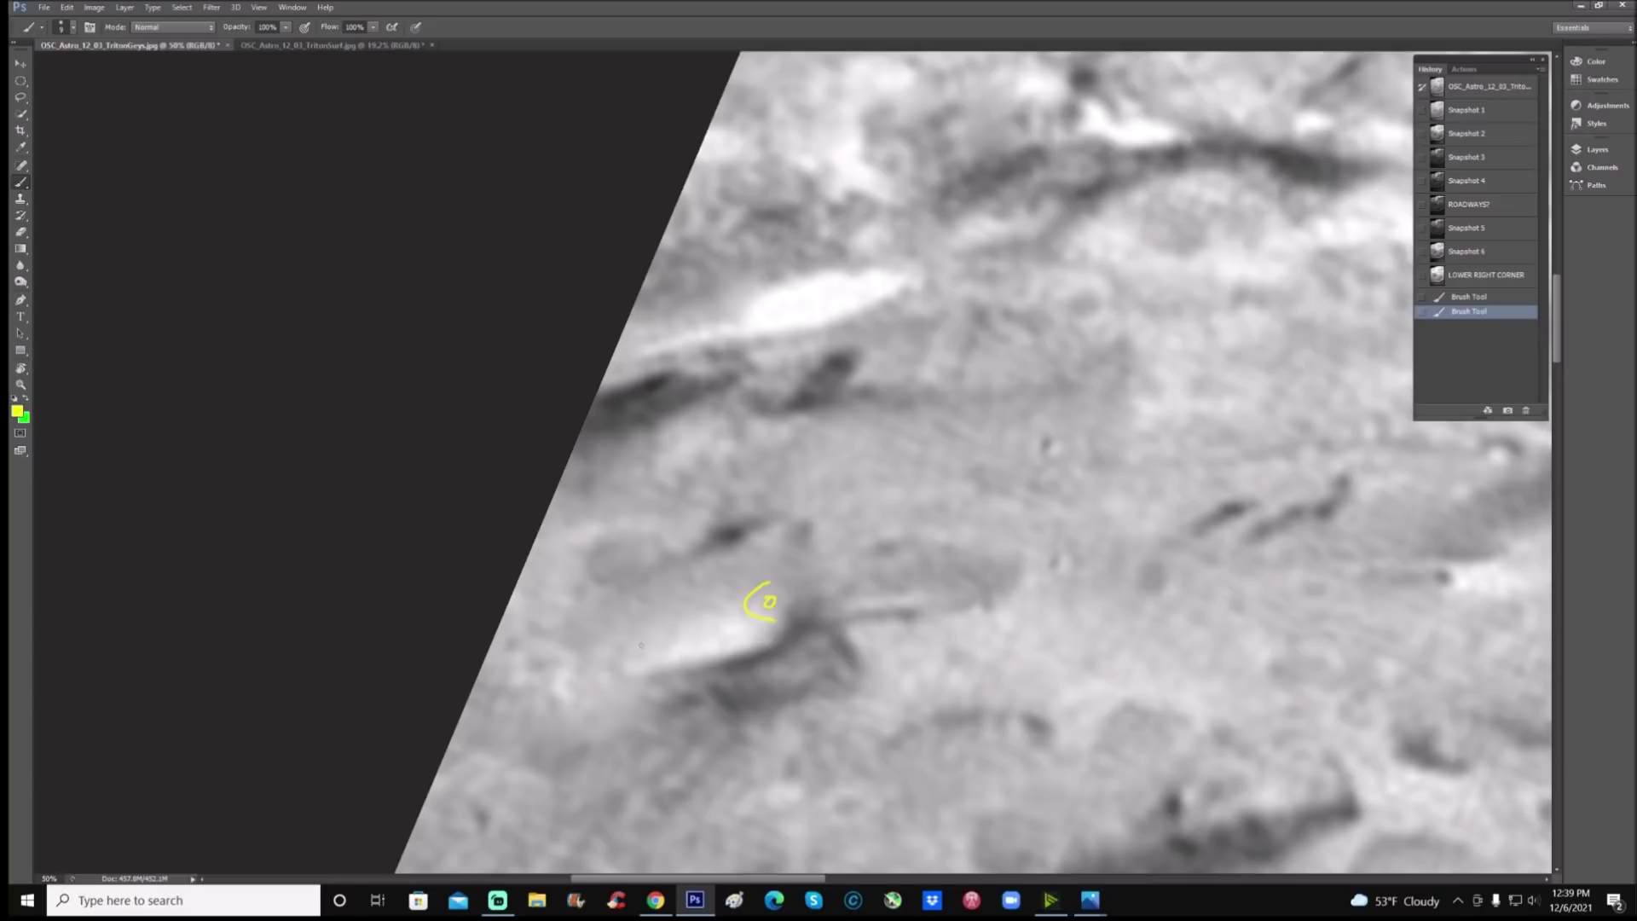
mouse_move(631, 627)
left_mouse_down()
mouse_move(622, 670)
mouse_move(749, 650)
mouse_move(793, 611)
left_mouse_up()
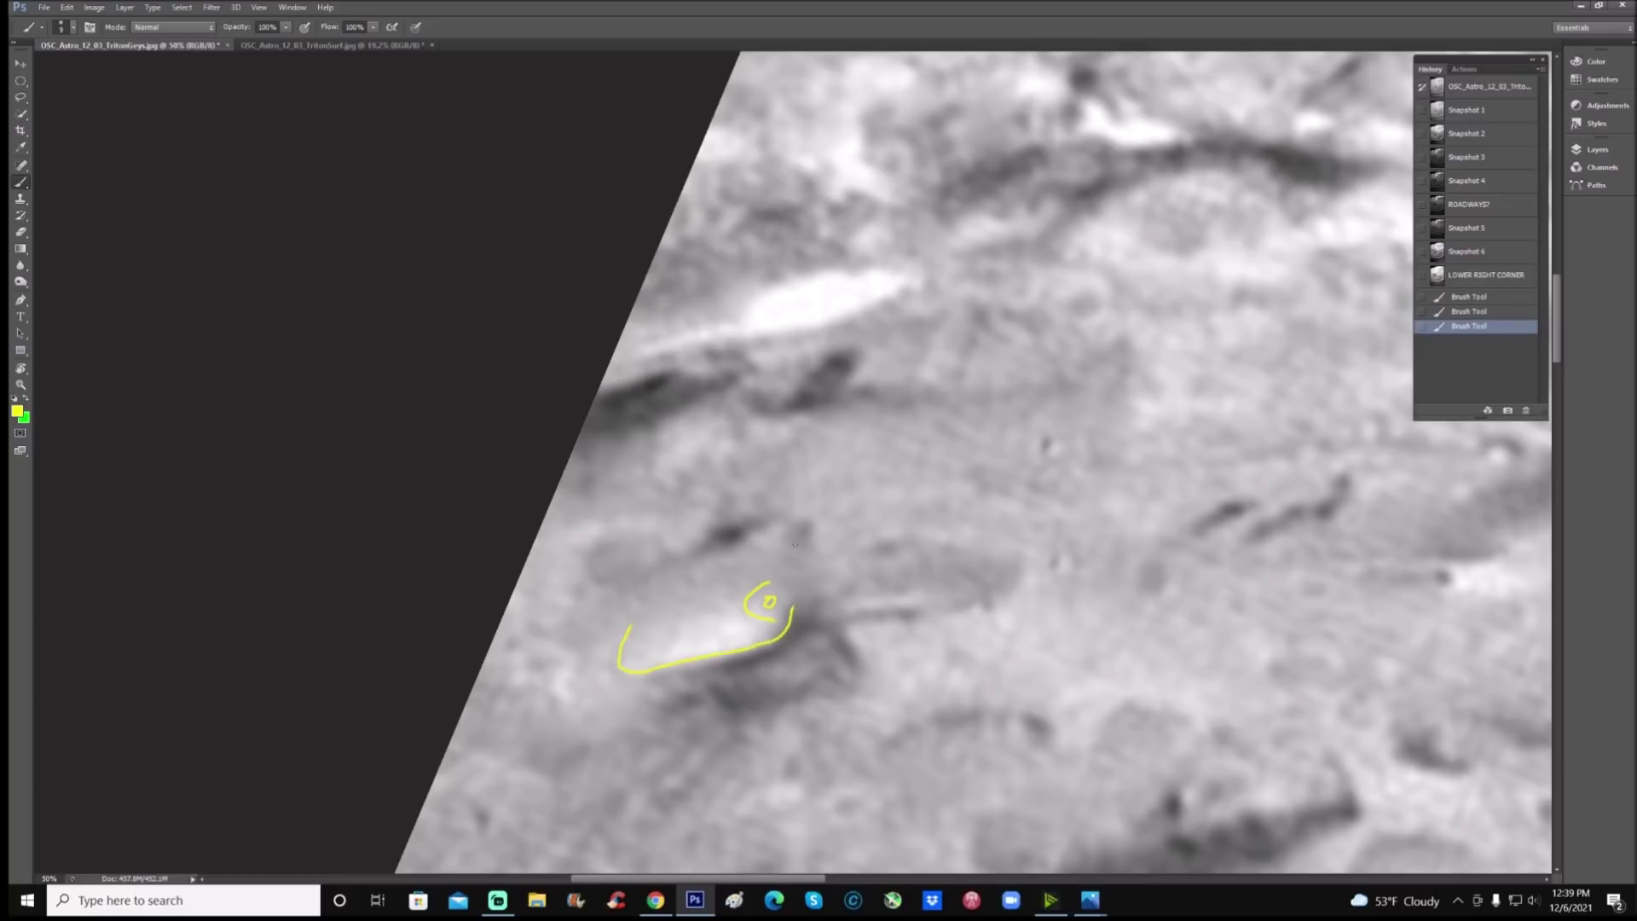
left_click_drag(797, 528, 795, 544)
mouse_move(630, 645)
left_mouse_down()
mouse_move(649, 654)
mouse_move(685, 596)
mouse_move(685, 636)
mouse_move(742, 635)
left_mouse_up()
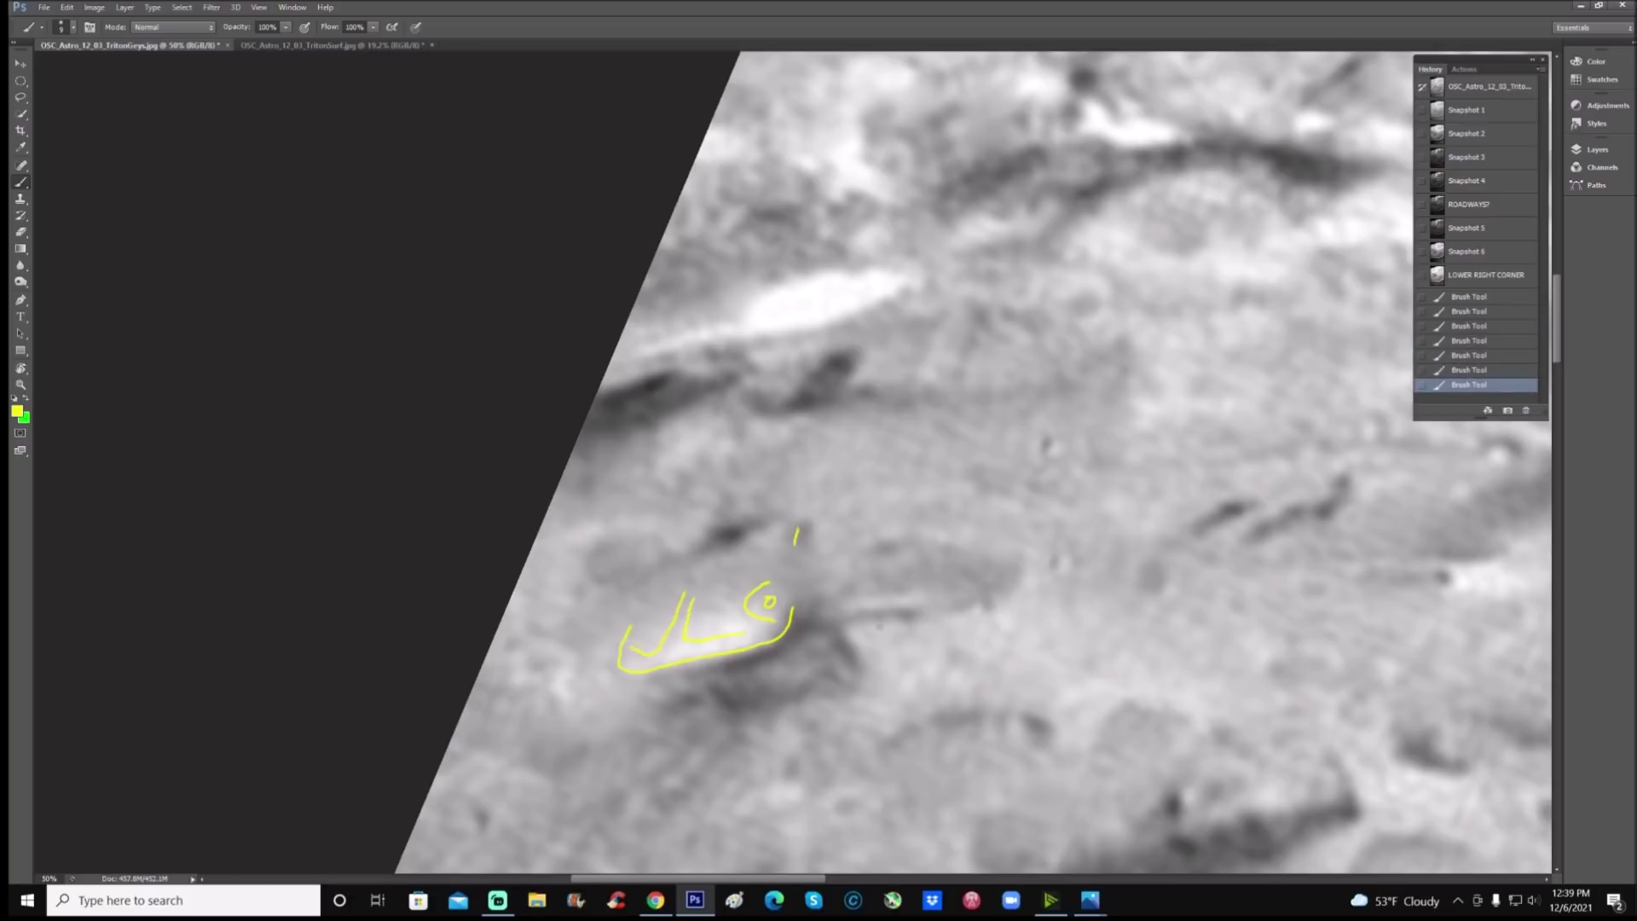
Step: Restore Snapshot 2 and trace in yellow the forked line in the lower-left part of the formation
left_click(1512, 301)
left_click(1516, 135)
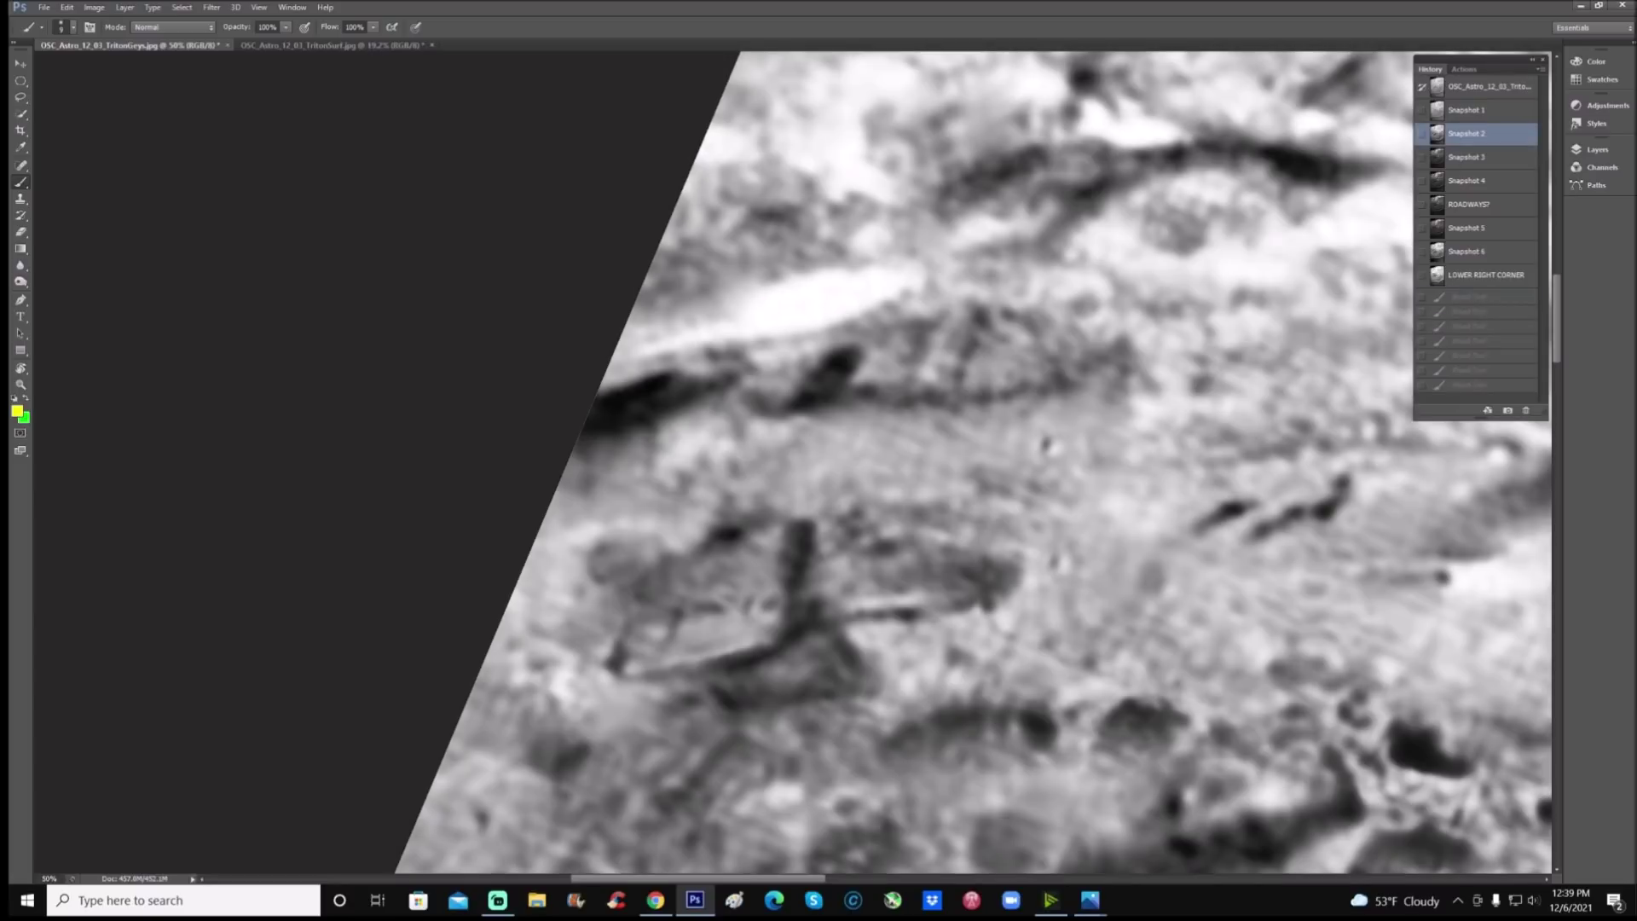
mouse_move(676, 622)
left_mouse_down()
mouse_move(667, 648)
mouse_move(732, 641)
mouse_move(631, 668)
left_mouse_up()
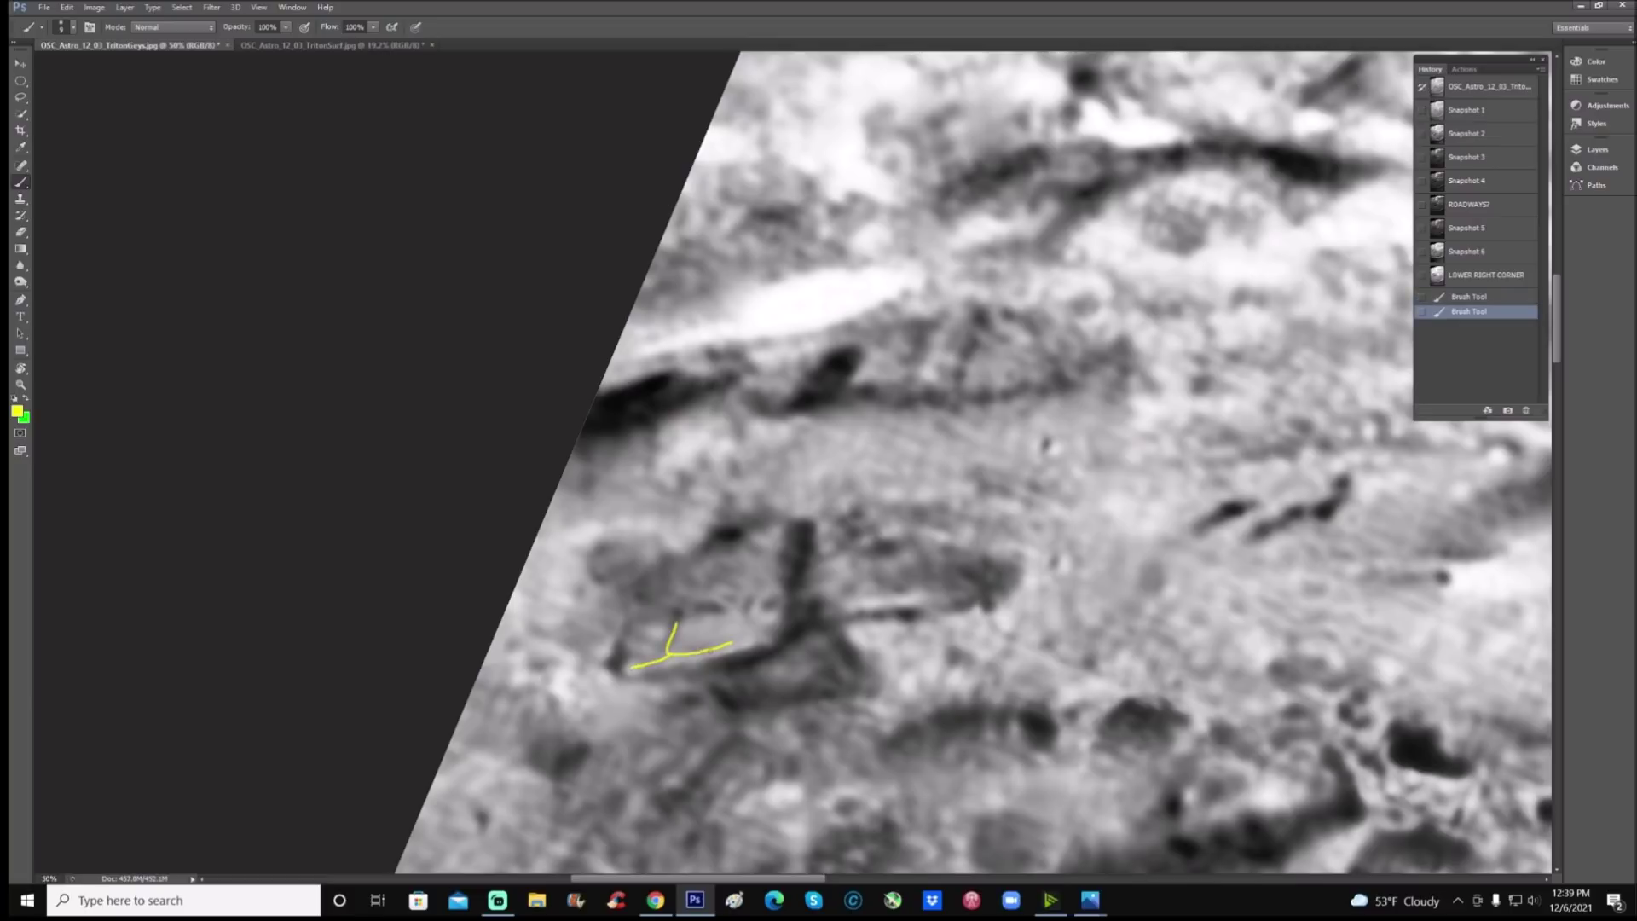
Step: Trace in yellow the outer edge of the formation's right half and the small oval and short lines inside it
mouse_move(819, 602)
left_mouse_down()
mouse_move(824, 618)
mouse_move(944, 606)
mouse_move(1000, 584)
mouse_move(985, 566)
mouse_move(997, 583)
left_mouse_up()
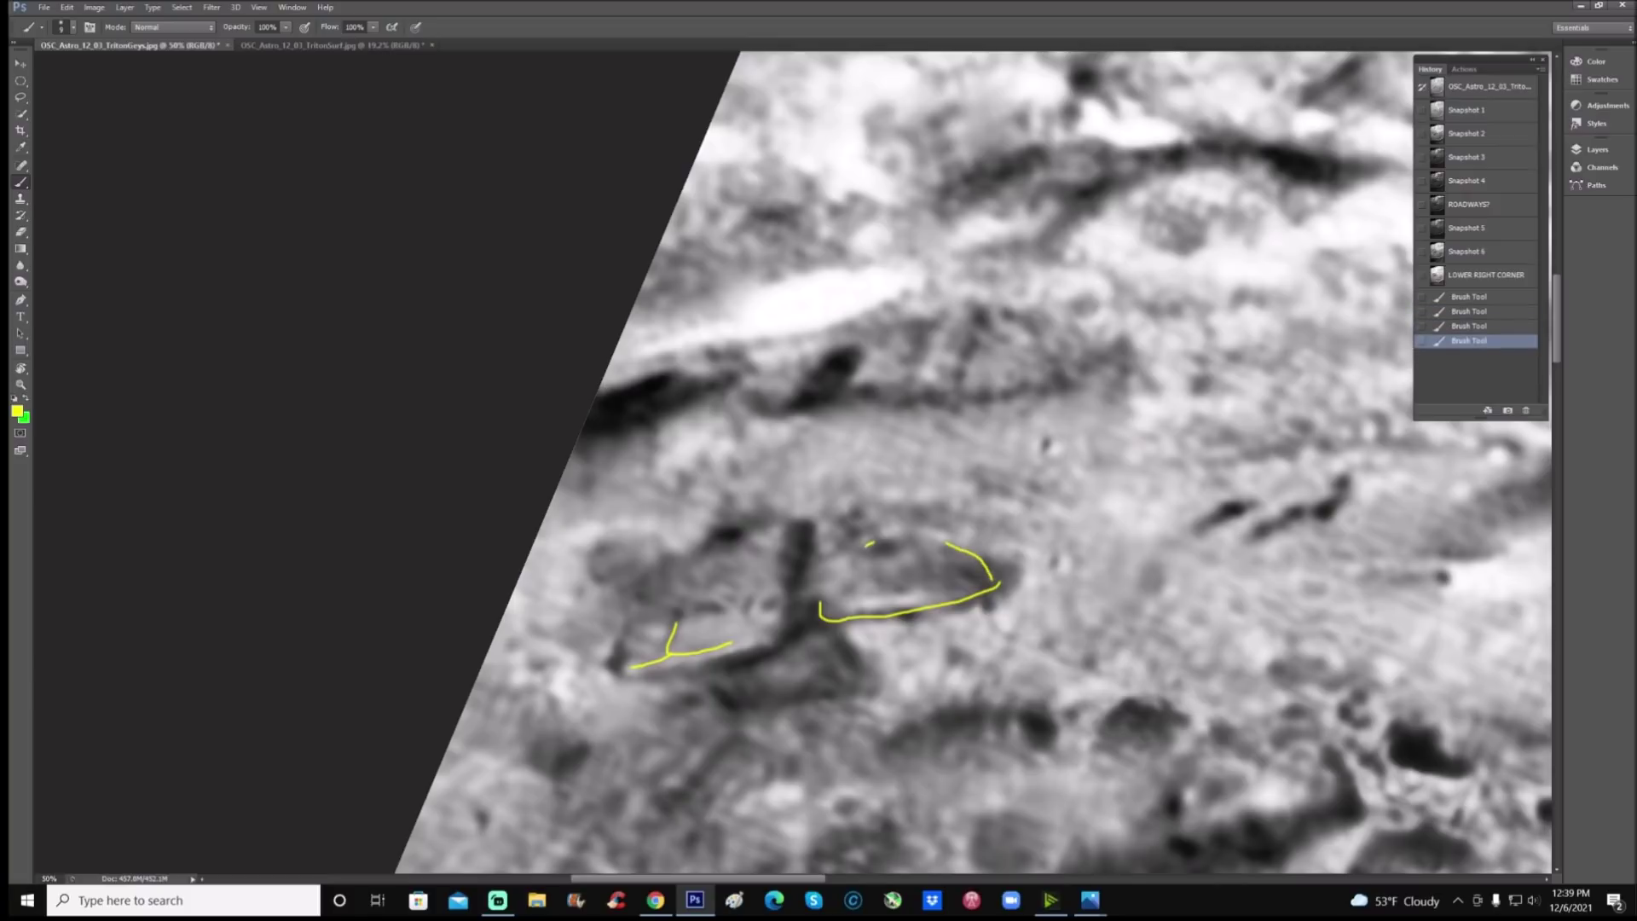
left_click_drag(867, 544, 927, 568)
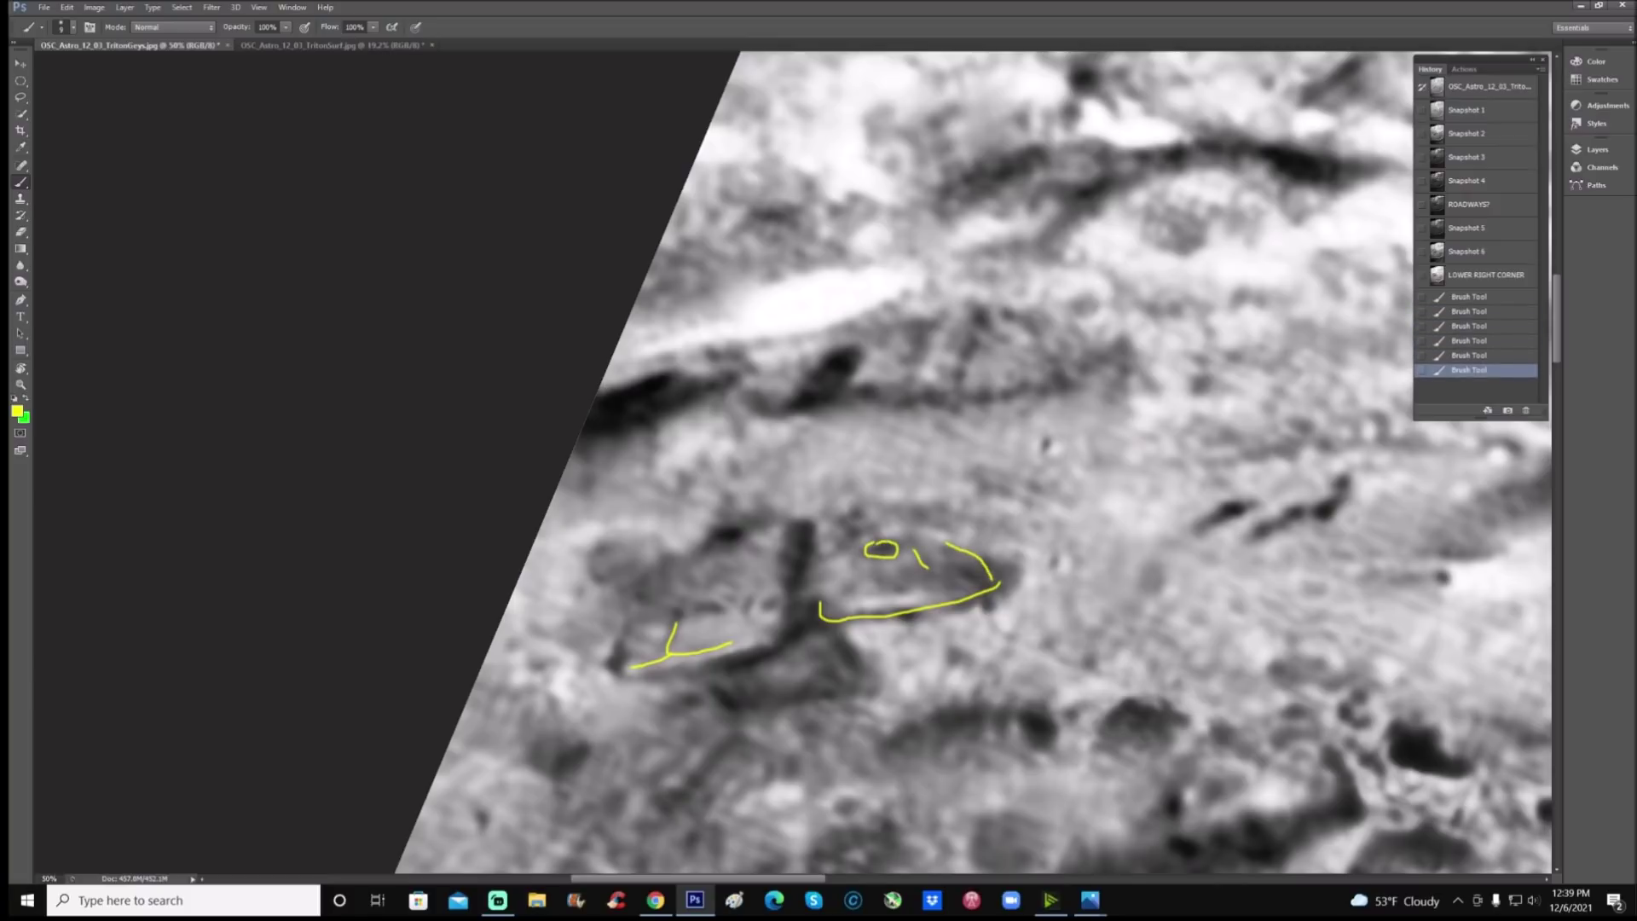
left_click_drag(855, 550, 853, 590)
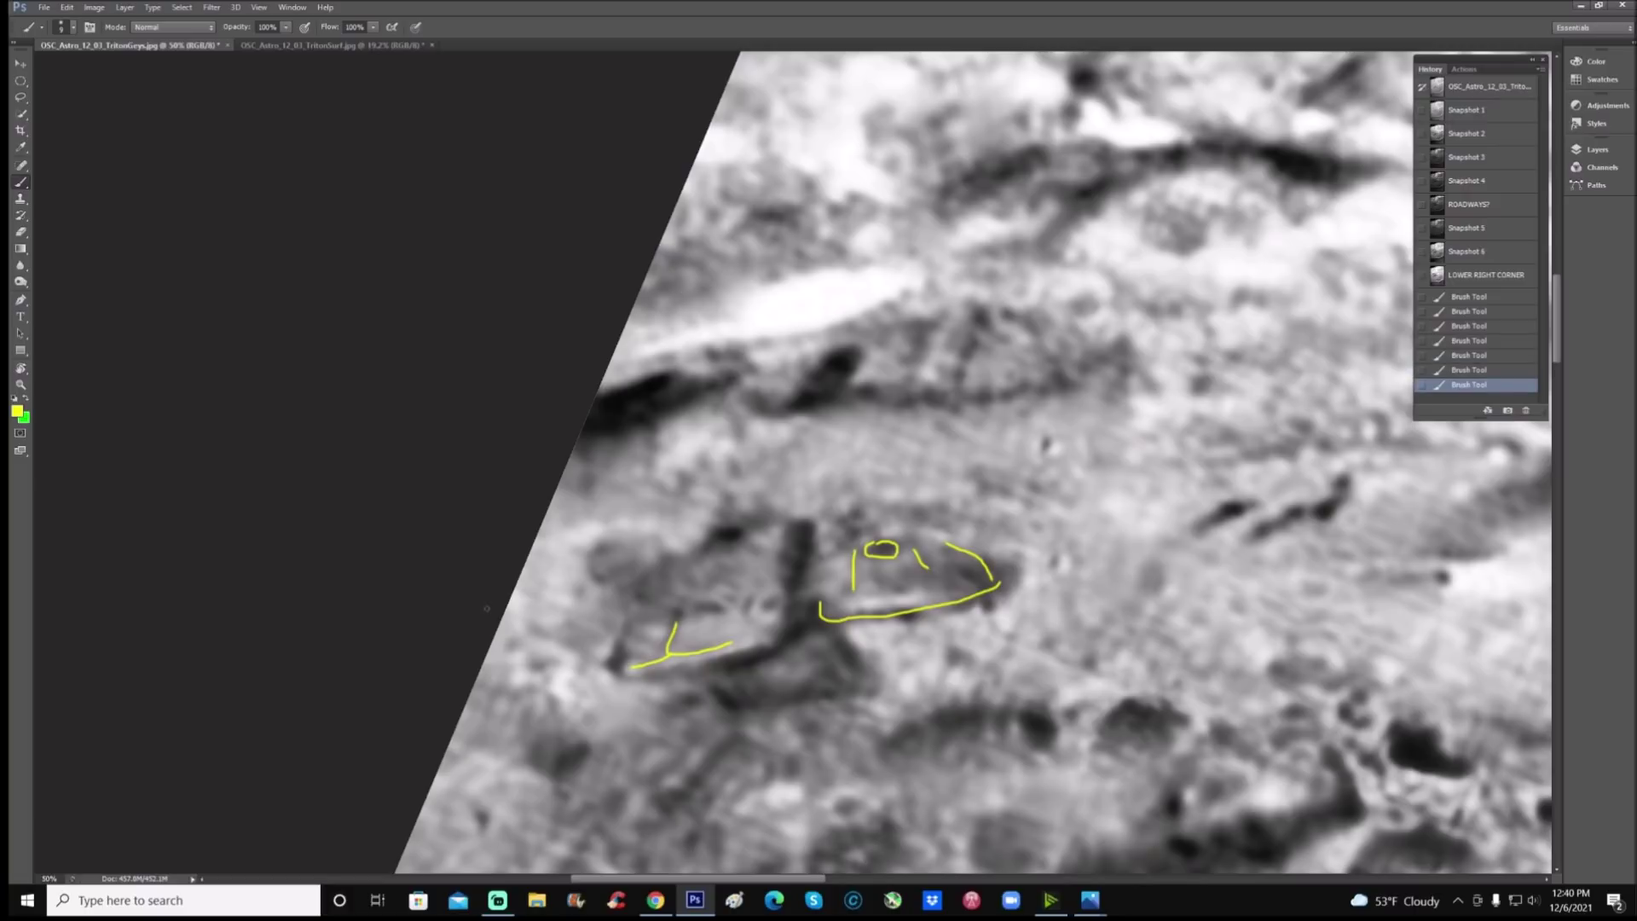
left_click(20, 384)
left_click_drag(687, 535, 650, 537)
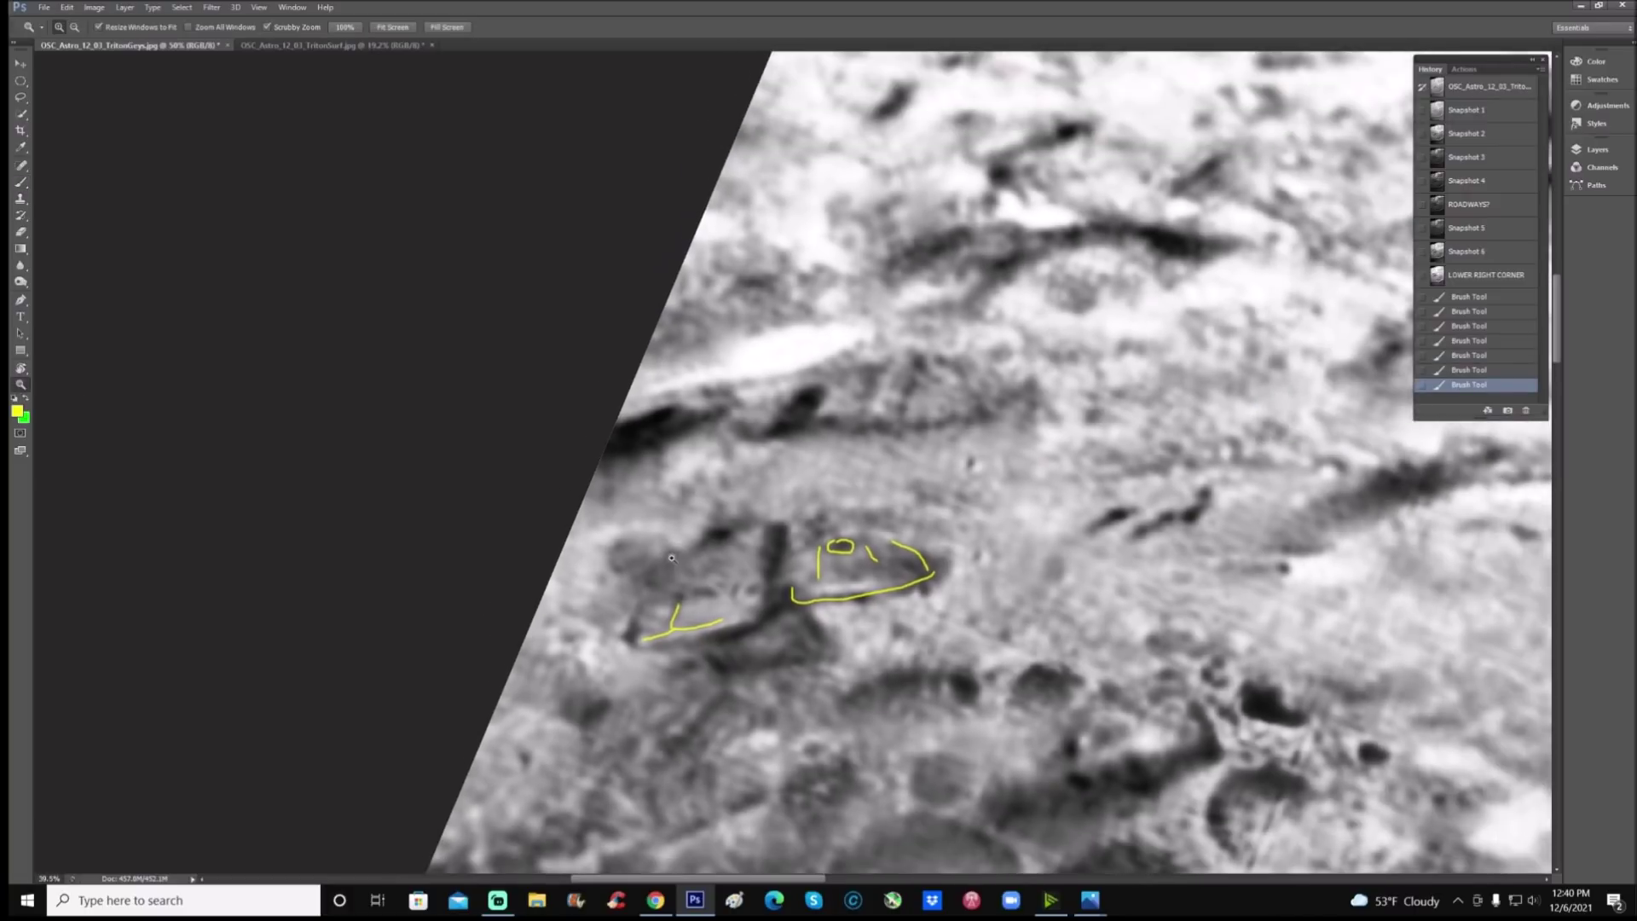
Step: Restore Snapshot 2 and outline the whole formation, both left and right halves, with one closed yellow contour
left_click(1511, 130)
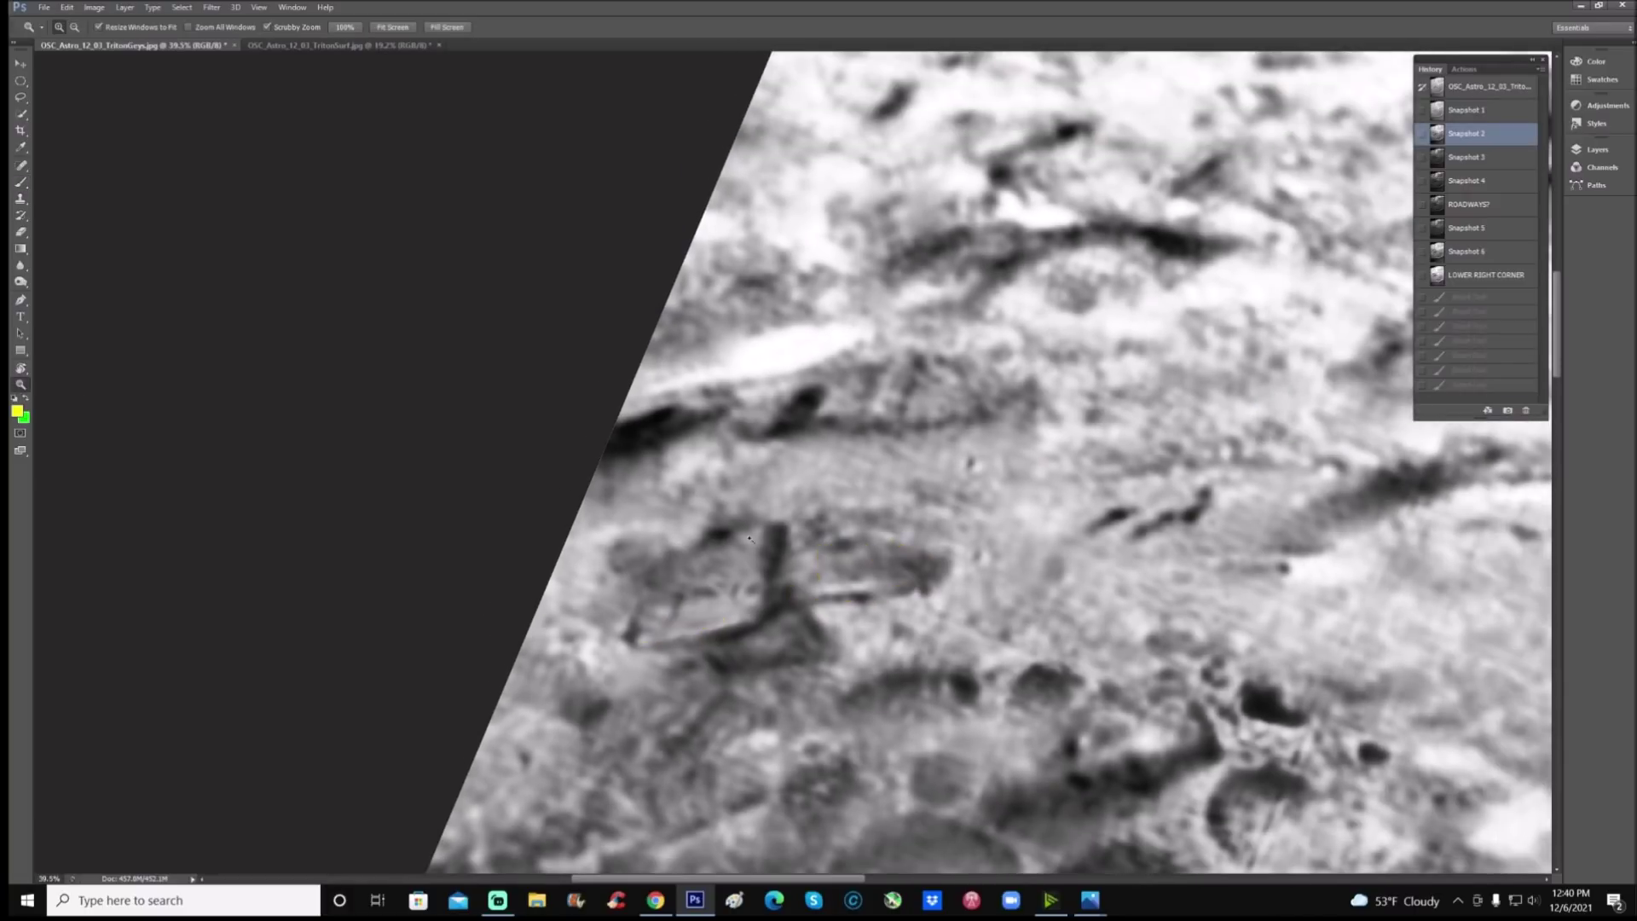
left_click(21, 183)
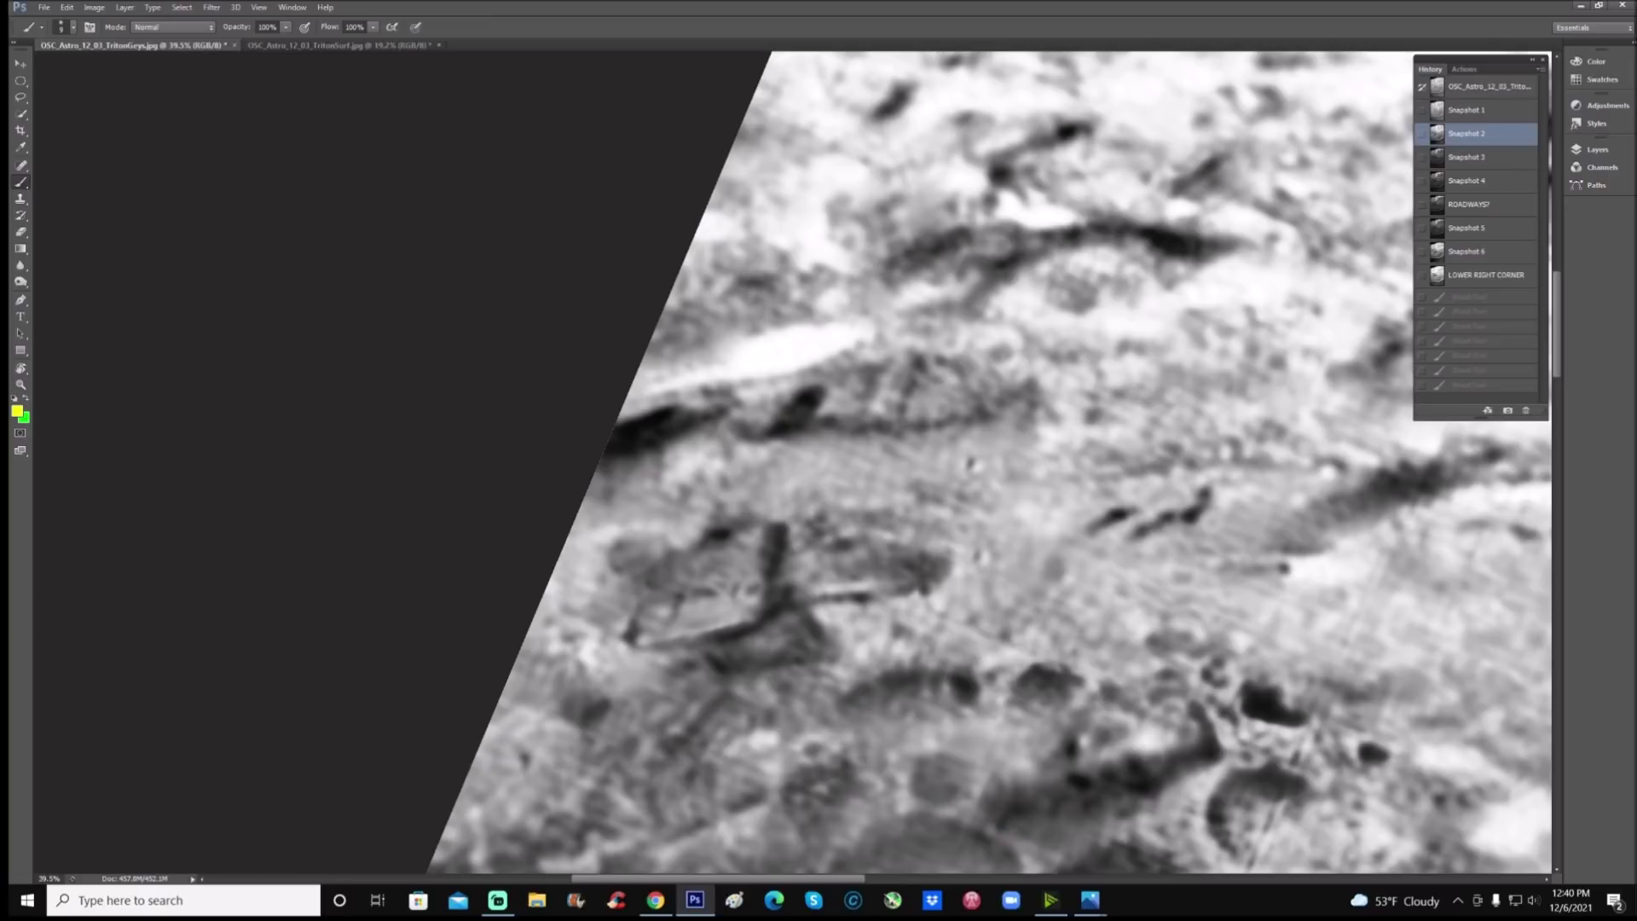
left_click_drag(670, 514, 786, 617)
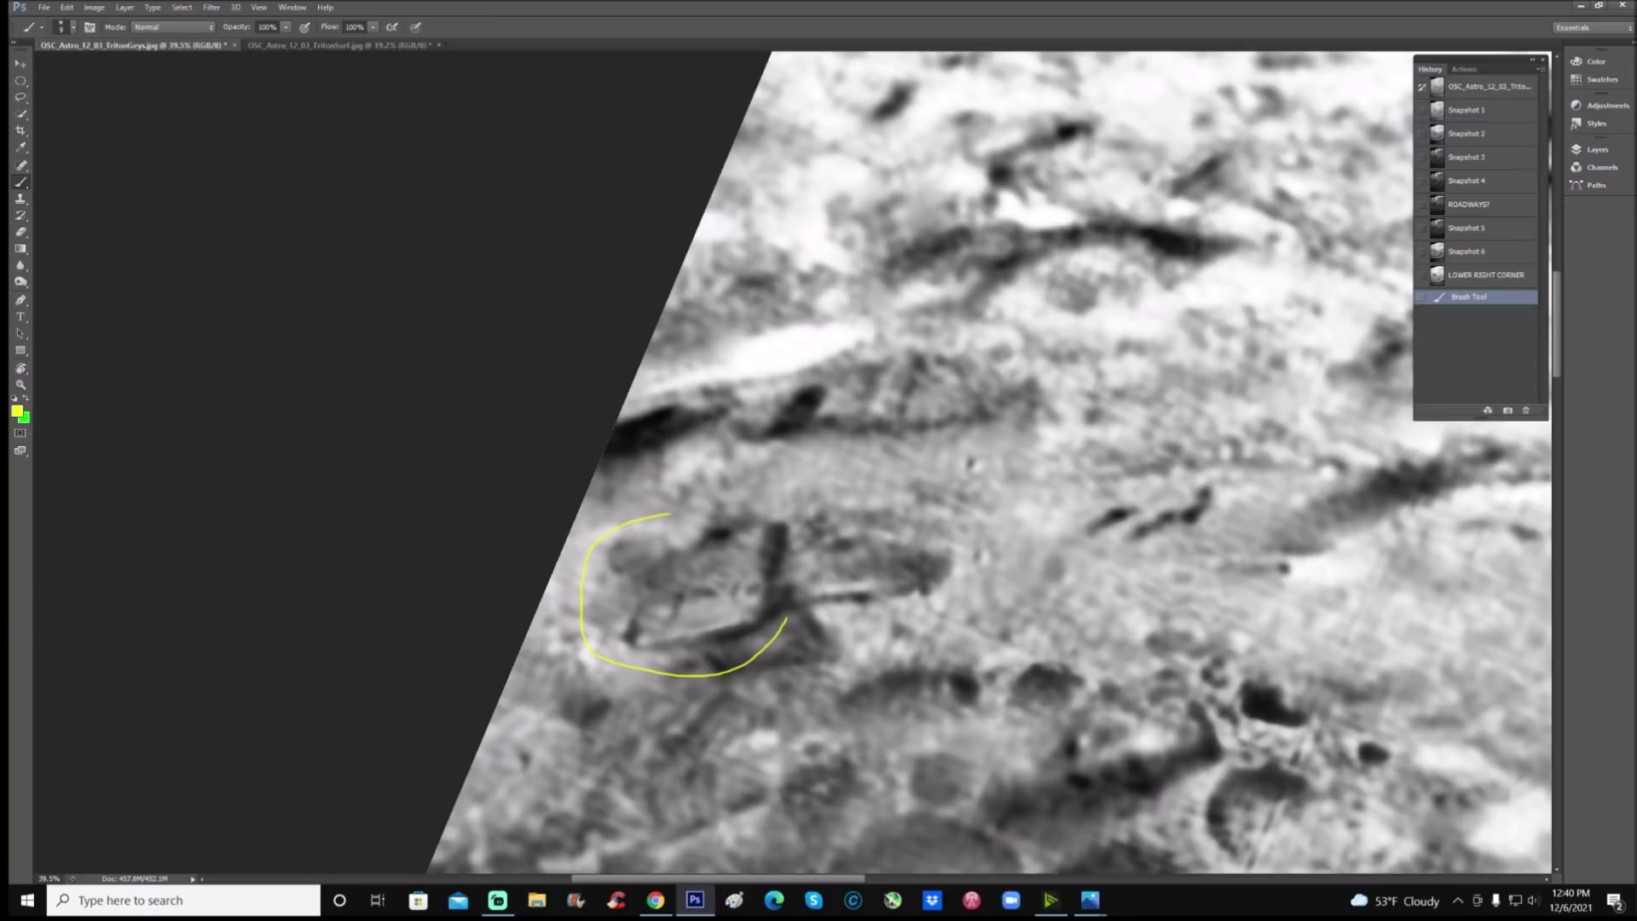
mouse_move(669, 514)
left_mouse_down()
mouse_move(864, 514)
mouse_move(961, 563)
mouse_move(786, 619)
left_mouse_up()
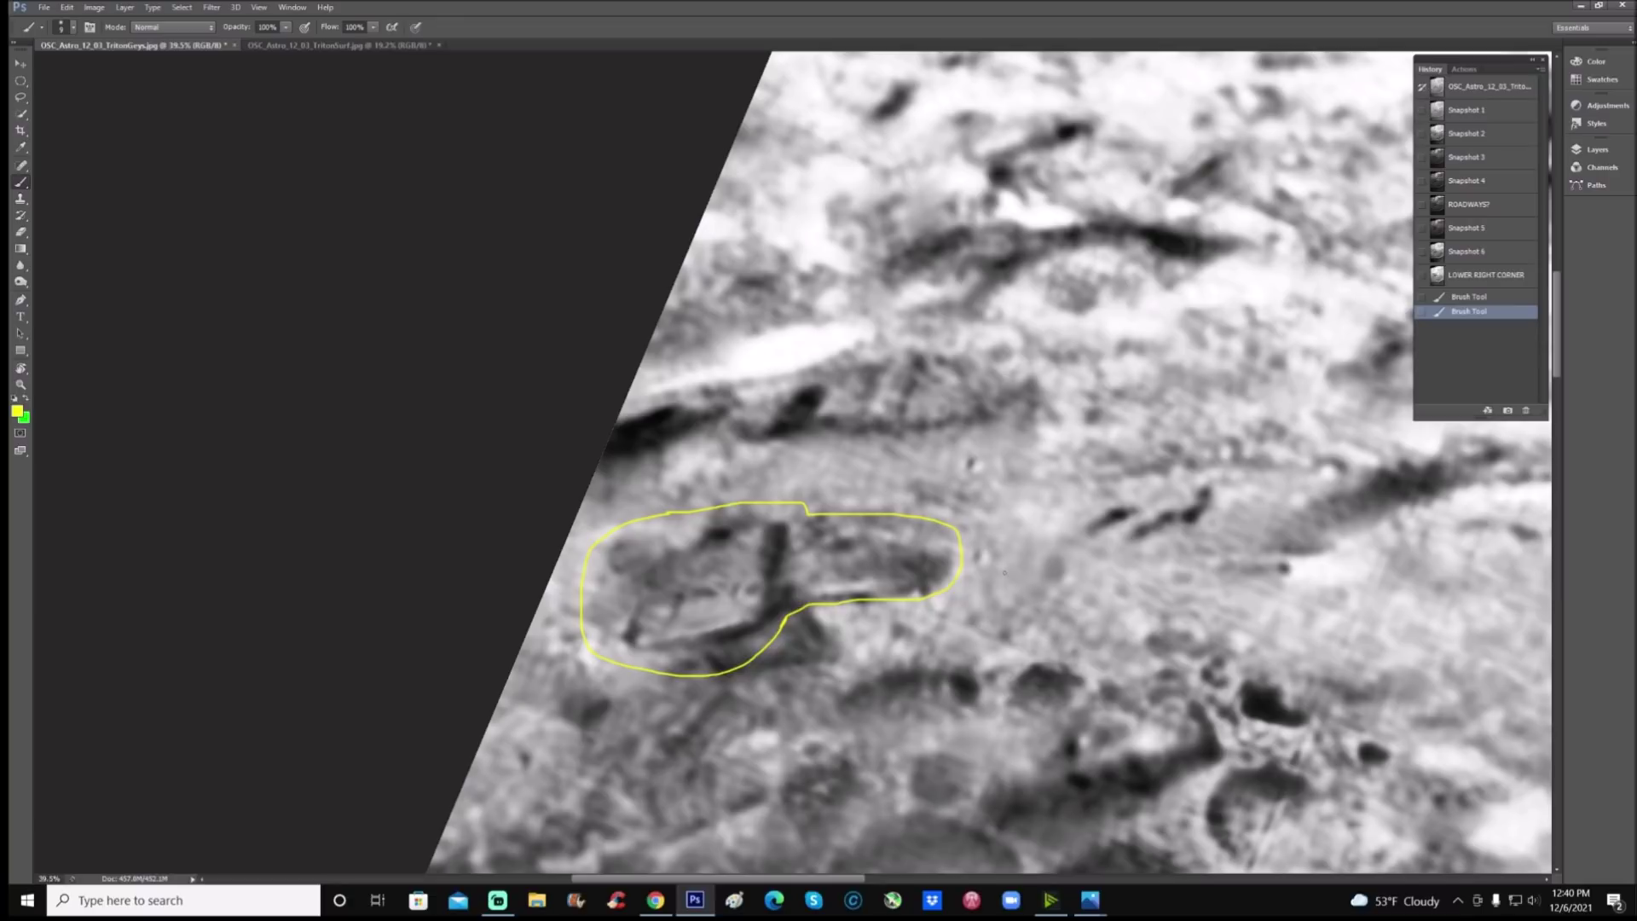
Step: Outline in yellow the elongated patch directly below the formation and the small cluster of dark spots farther right
scroll(980, 460, "down", 2)
mouse_move(665, 613)
left_mouse_down()
mouse_move(629, 658)
mouse_move(645, 777)
mouse_move(738, 764)
mouse_move(778, 605)
mouse_move(691, 590)
mouse_move(641, 628)
left_mouse_up()
scroll(641, 628, "down", 2)
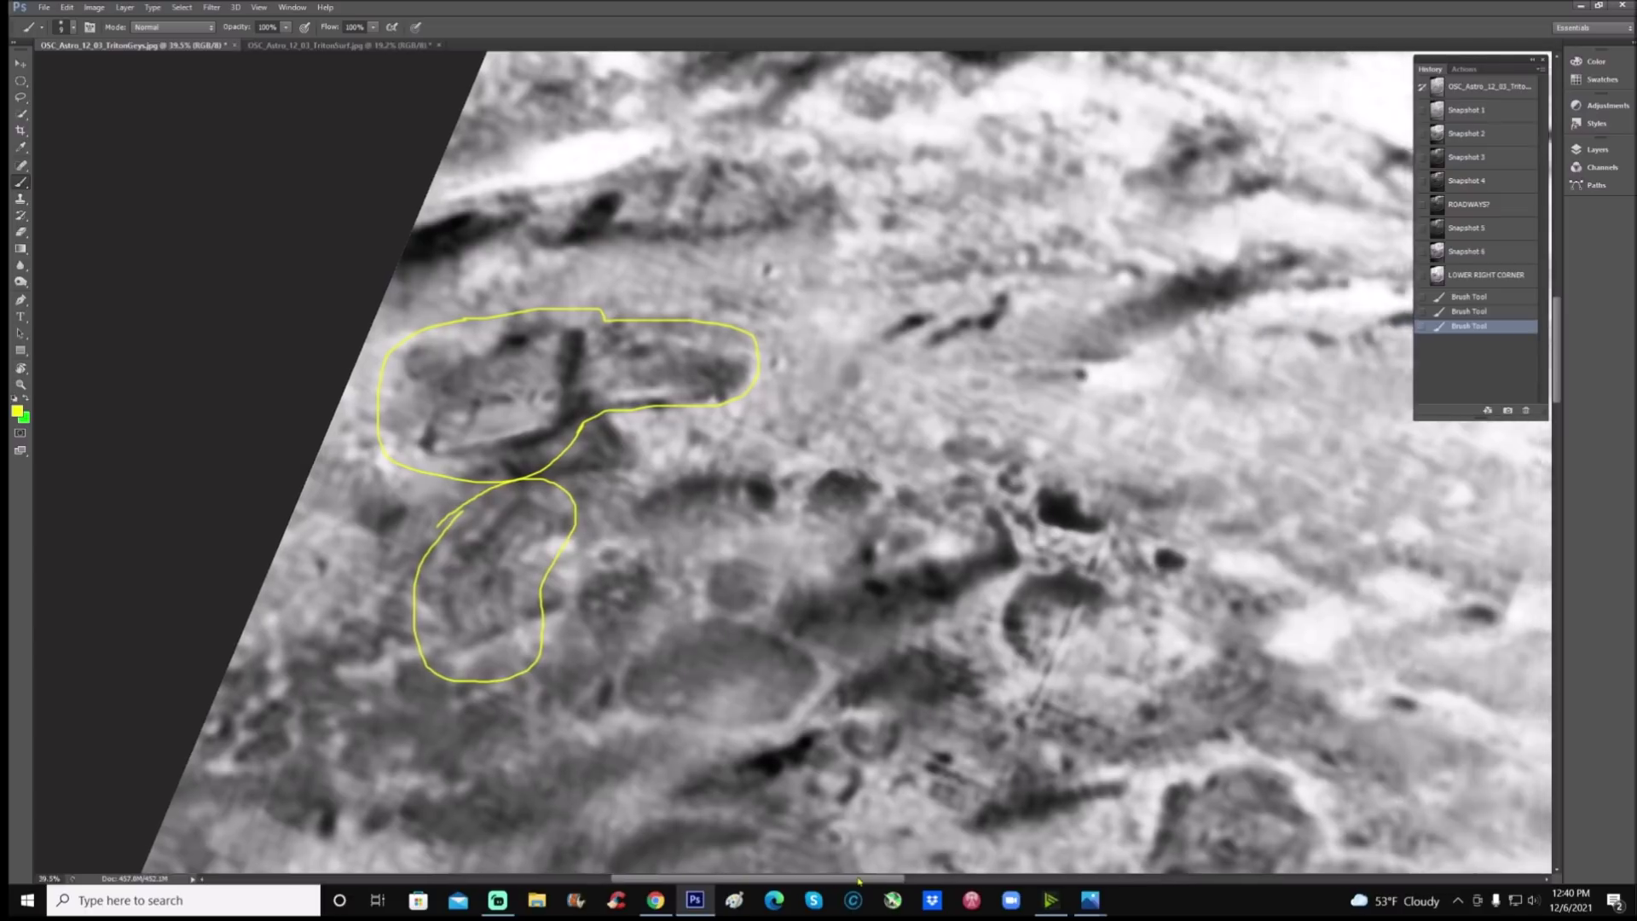
left_click_drag(858, 881, 896, 881)
scroll(793, 462, "up", 1)
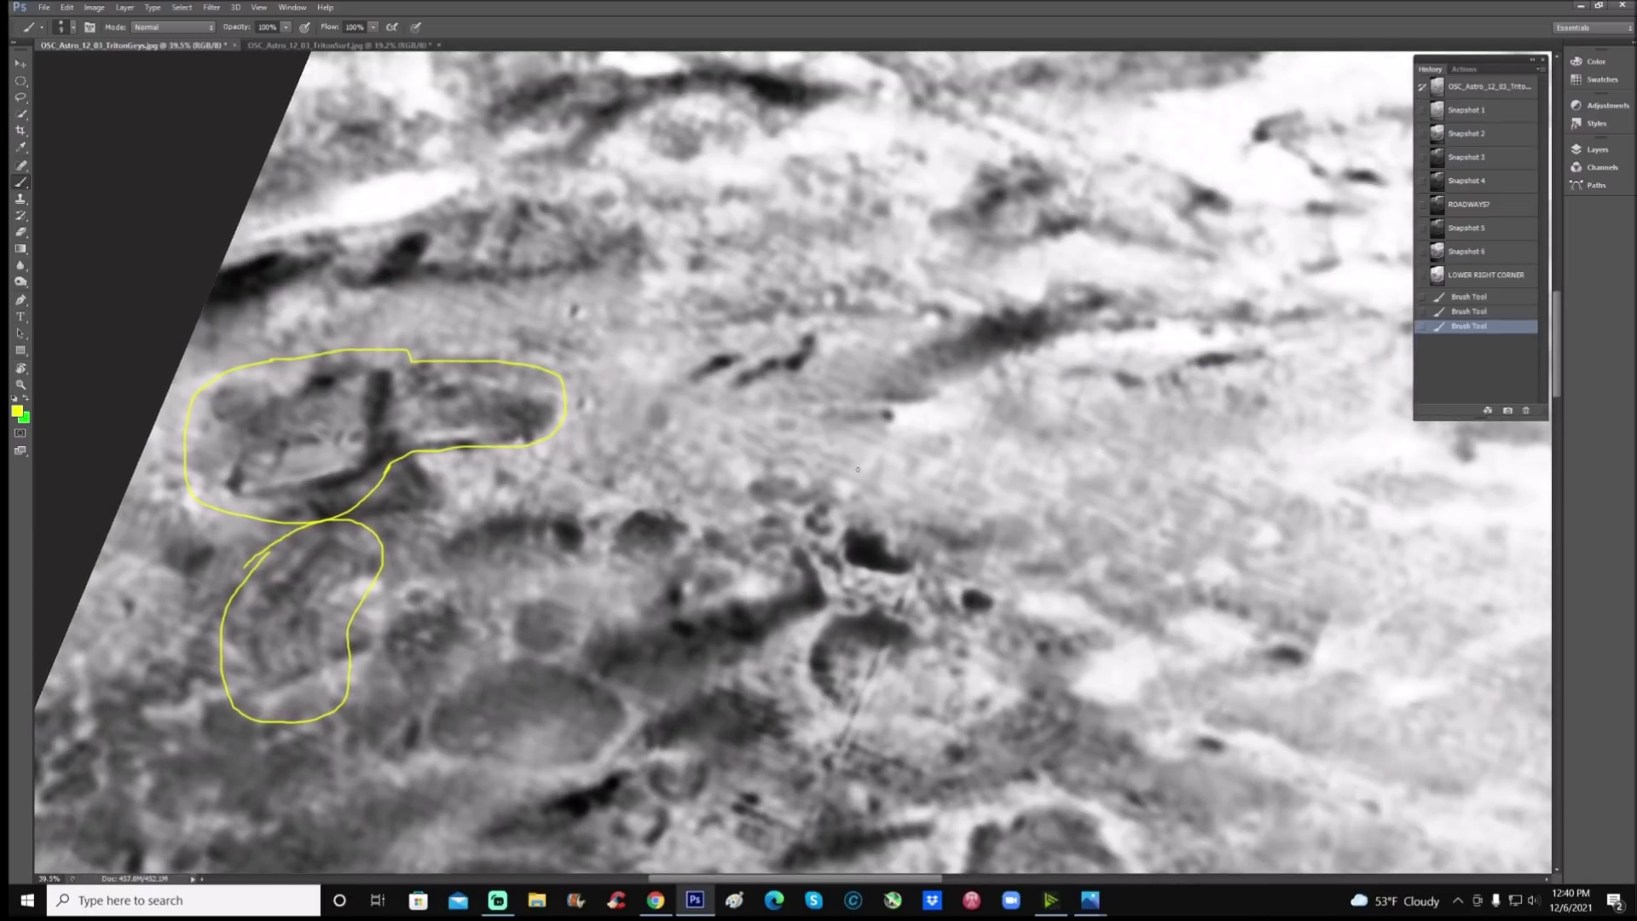
mouse_move(857, 469)
left_mouse_down()
mouse_move(757, 470)
mouse_move(747, 496)
mouse_move(769, 546)
mouse_move(817, 579)
mouse_move(869, 547)
mouse_move(877, 492)
mouse_move(853, 470)
left_mouse_up()
Step: Zoom in on the outlined cluster and trace in yellow the small figure inside it, with its tail and inner marks
left_click(20, 385)
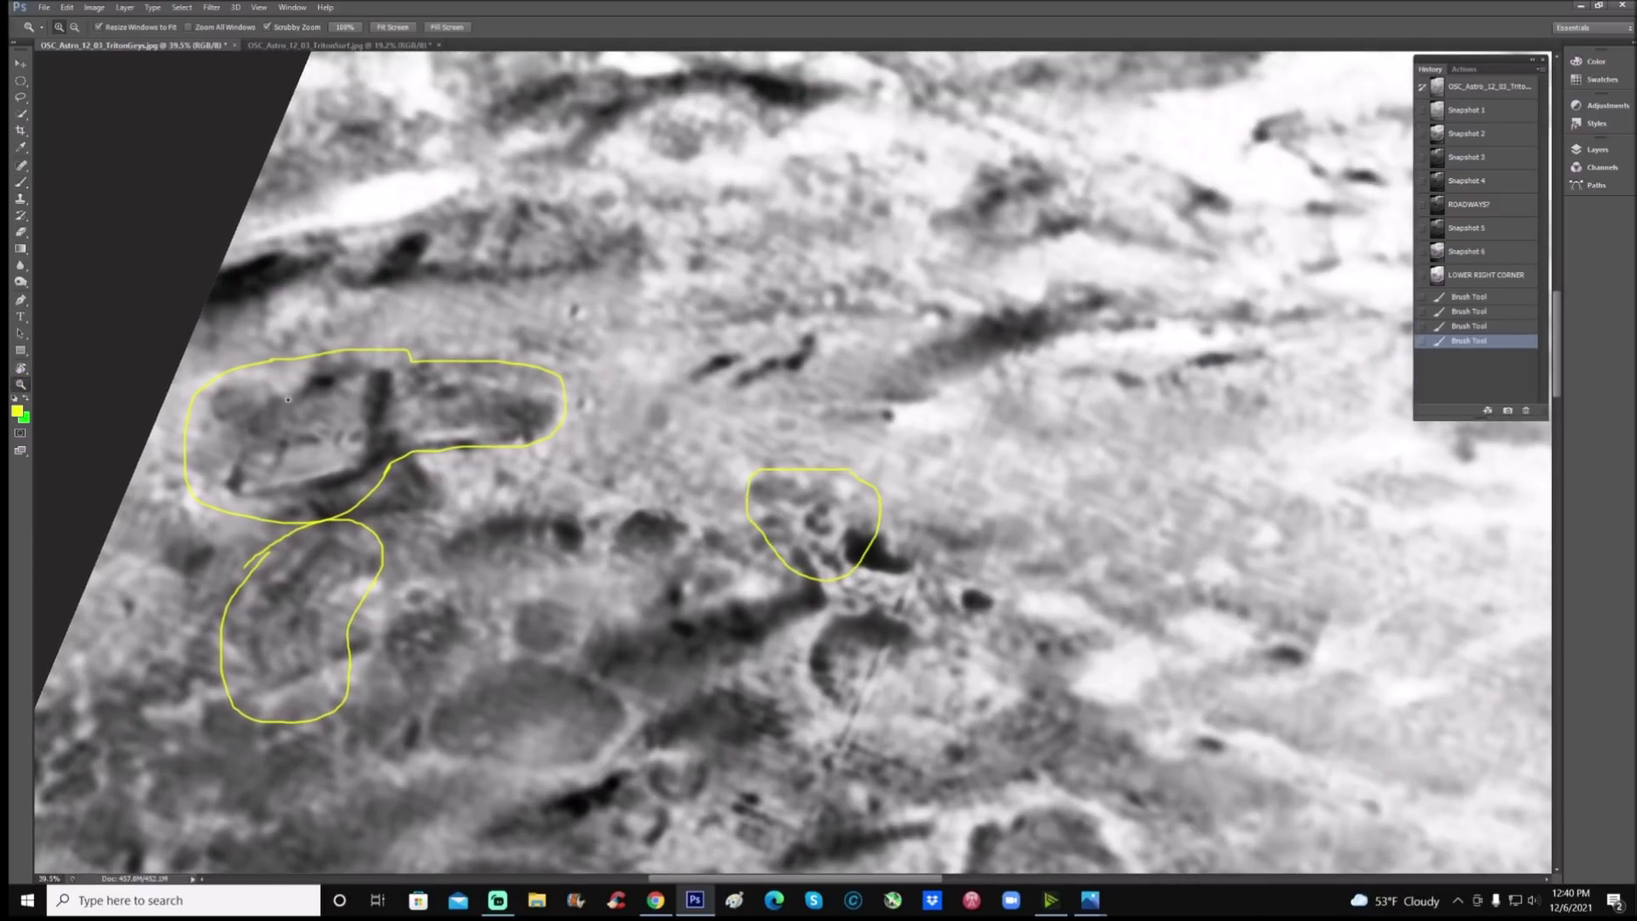
left_click_drag(722, 415, 814, 415)
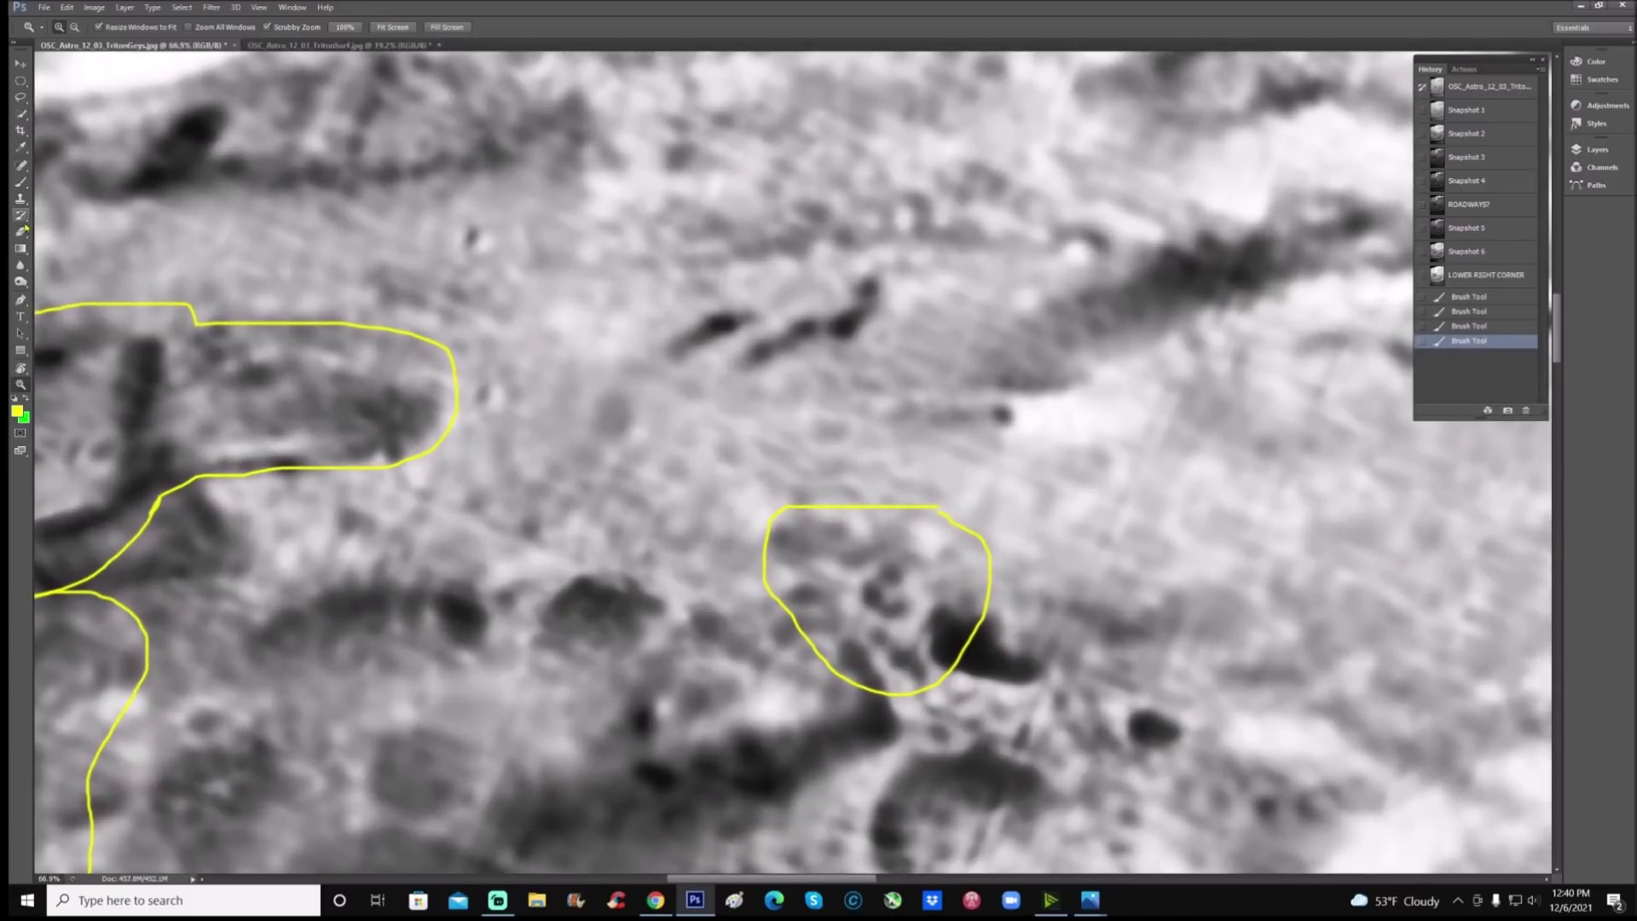
left_click(20, 181)
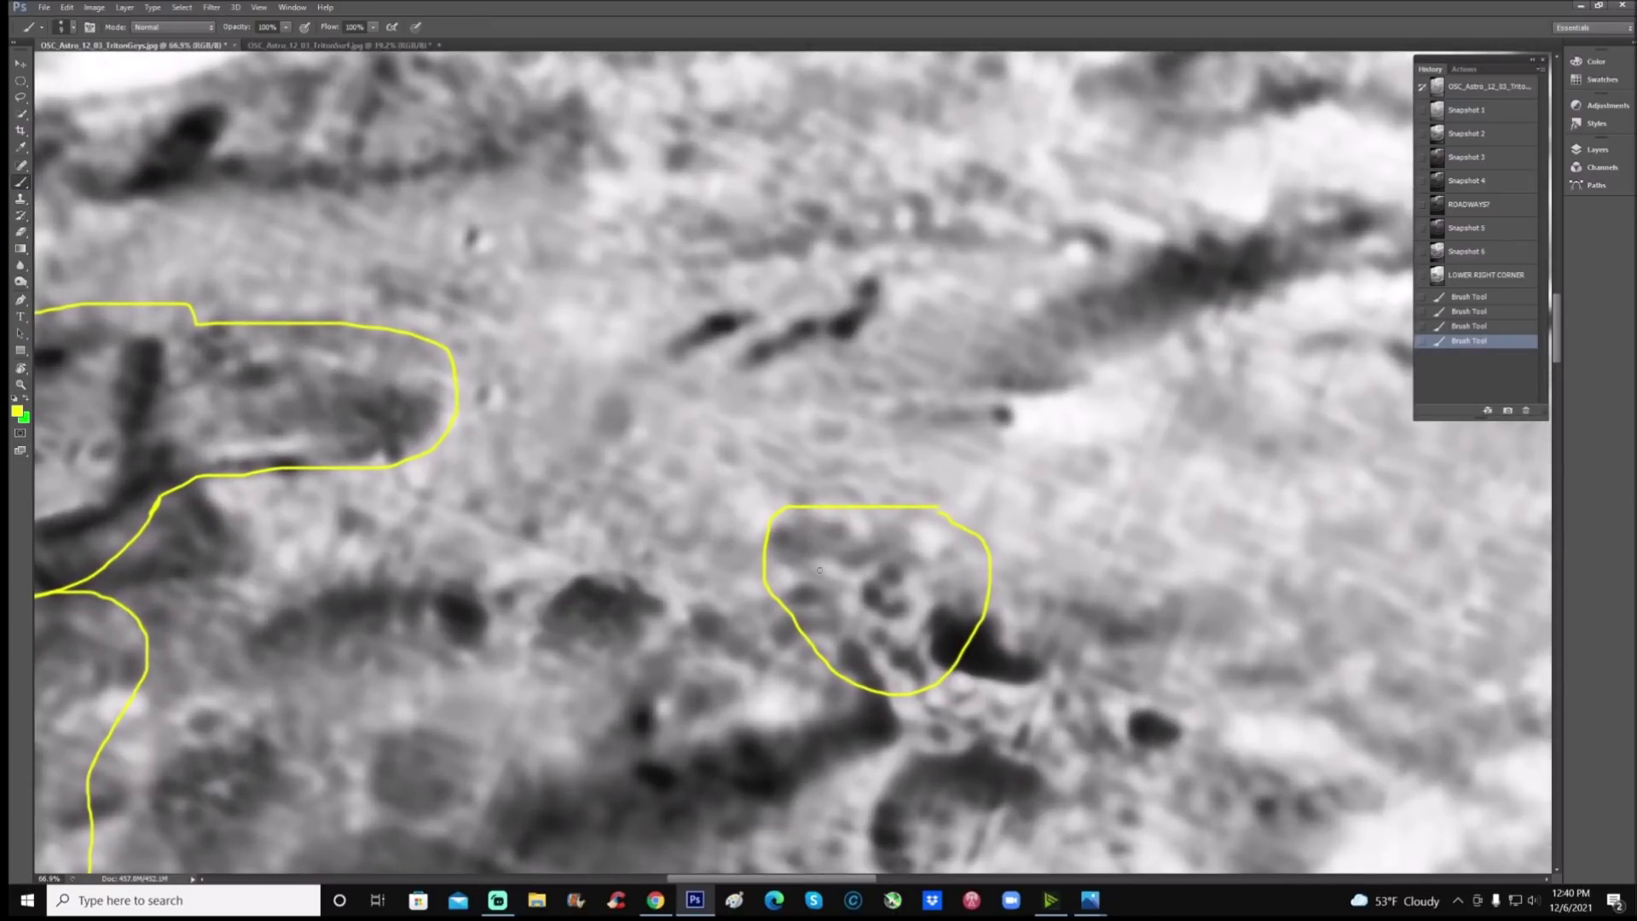
mouse_move(816, 571)
left_mouse_down()
mouse_move(854, 624)
mouse_move(933, 645)
mouse_move(939, 612)
mouse_move(909, 557)
mouse_move(798, 555)
mouse_move(900, 614)
mouse_move(898, 595)
mouse_move(899, 608)
mouse_move(875, 596)
mouse_move(897, 571)
left_mouse_up()
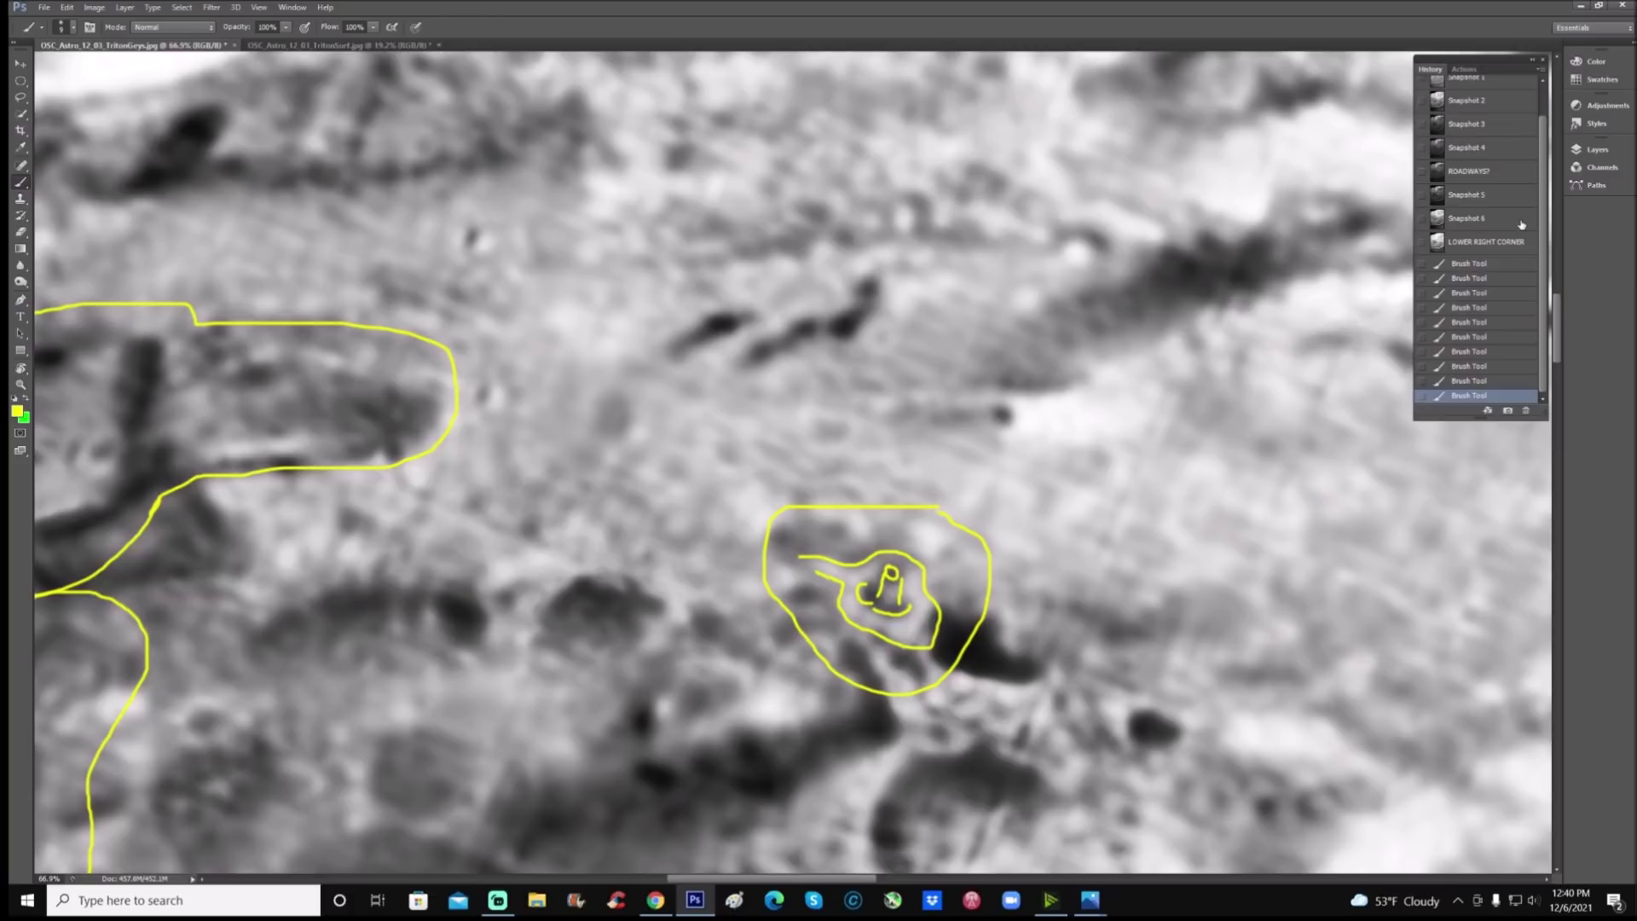
Step: Restore Snapshot 2 and circle the small cluster of dark spots in yellow
left_click(1481, 102)
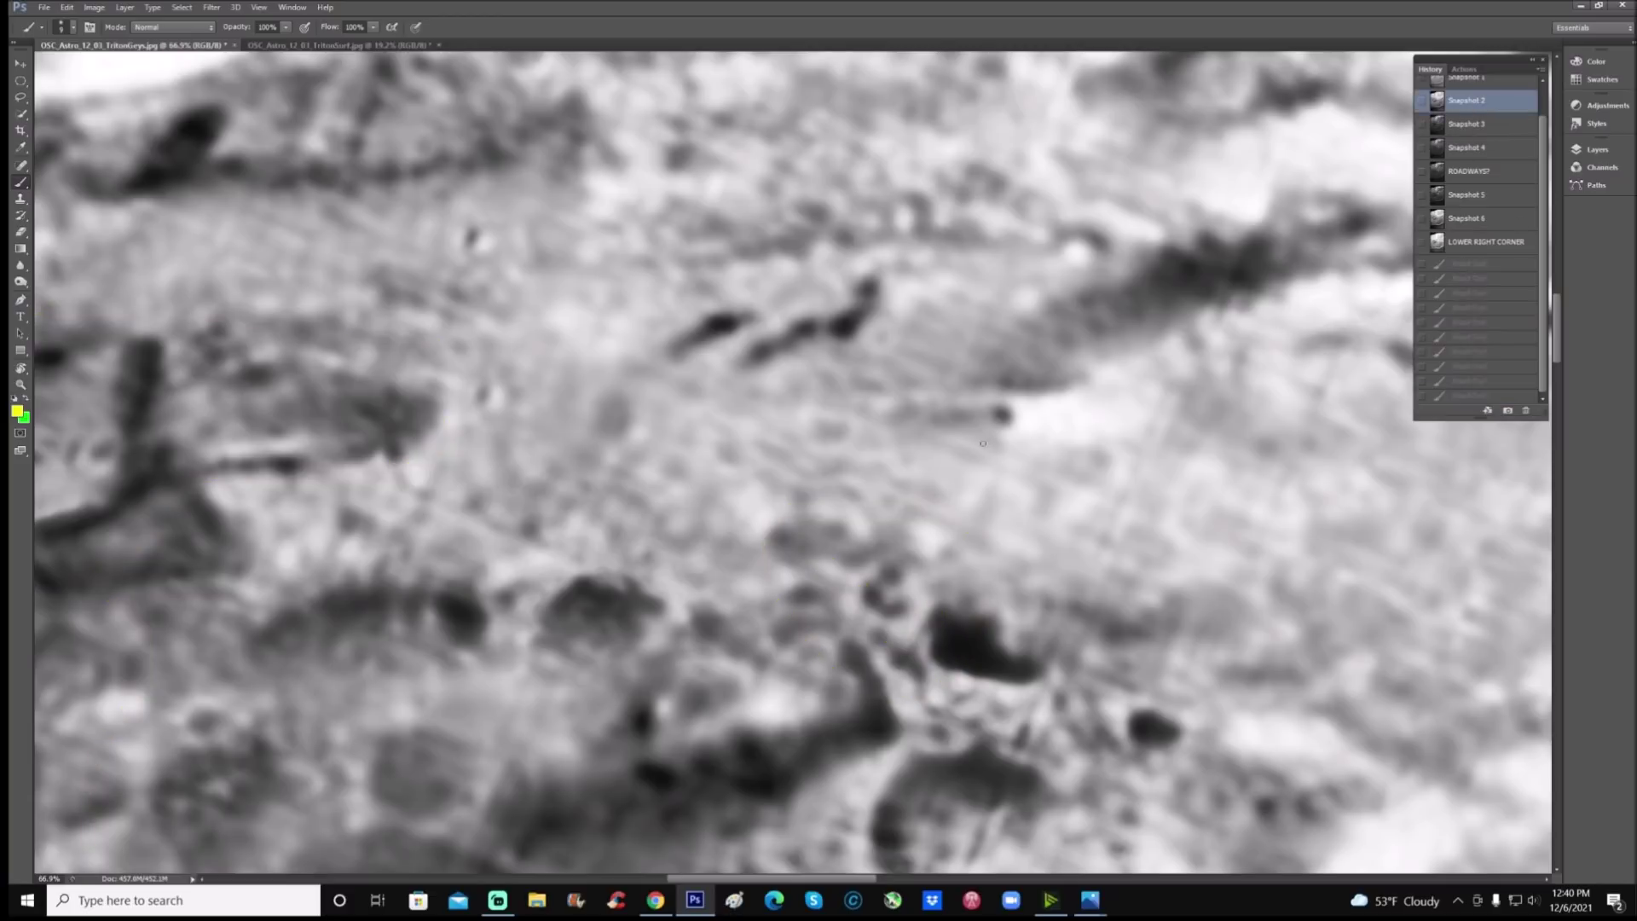
mouse_move(857, 541)
left_mouse_down()
mouse_move(791, 546)
mouse_move(803, 612)
mouse_move(939, 640)
mouse_move(979, 544)
mouse_move(855, 543)
left_mouse_up()
scroll(913, 497, "down", 2)
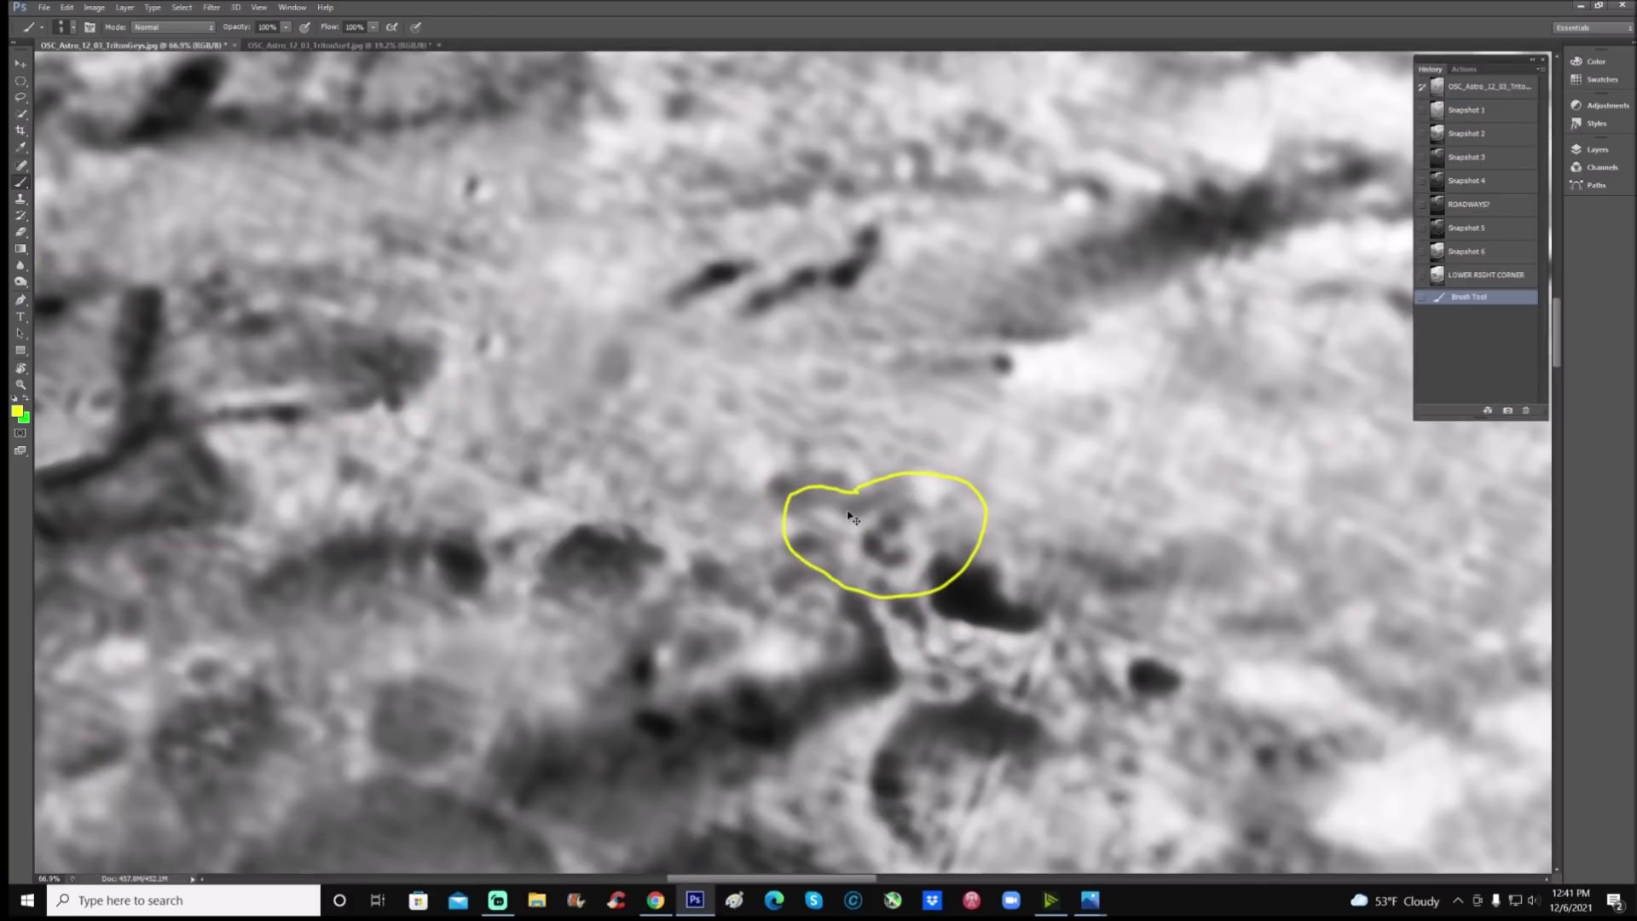
Step: Zoom out and trace in yellow the nested U-shaped curves of the small ring feature below the circled cluster
left_click(20, 385)
left_click_drag(478, 428, 459, 485)
scroll(366, 529, "down", 5)
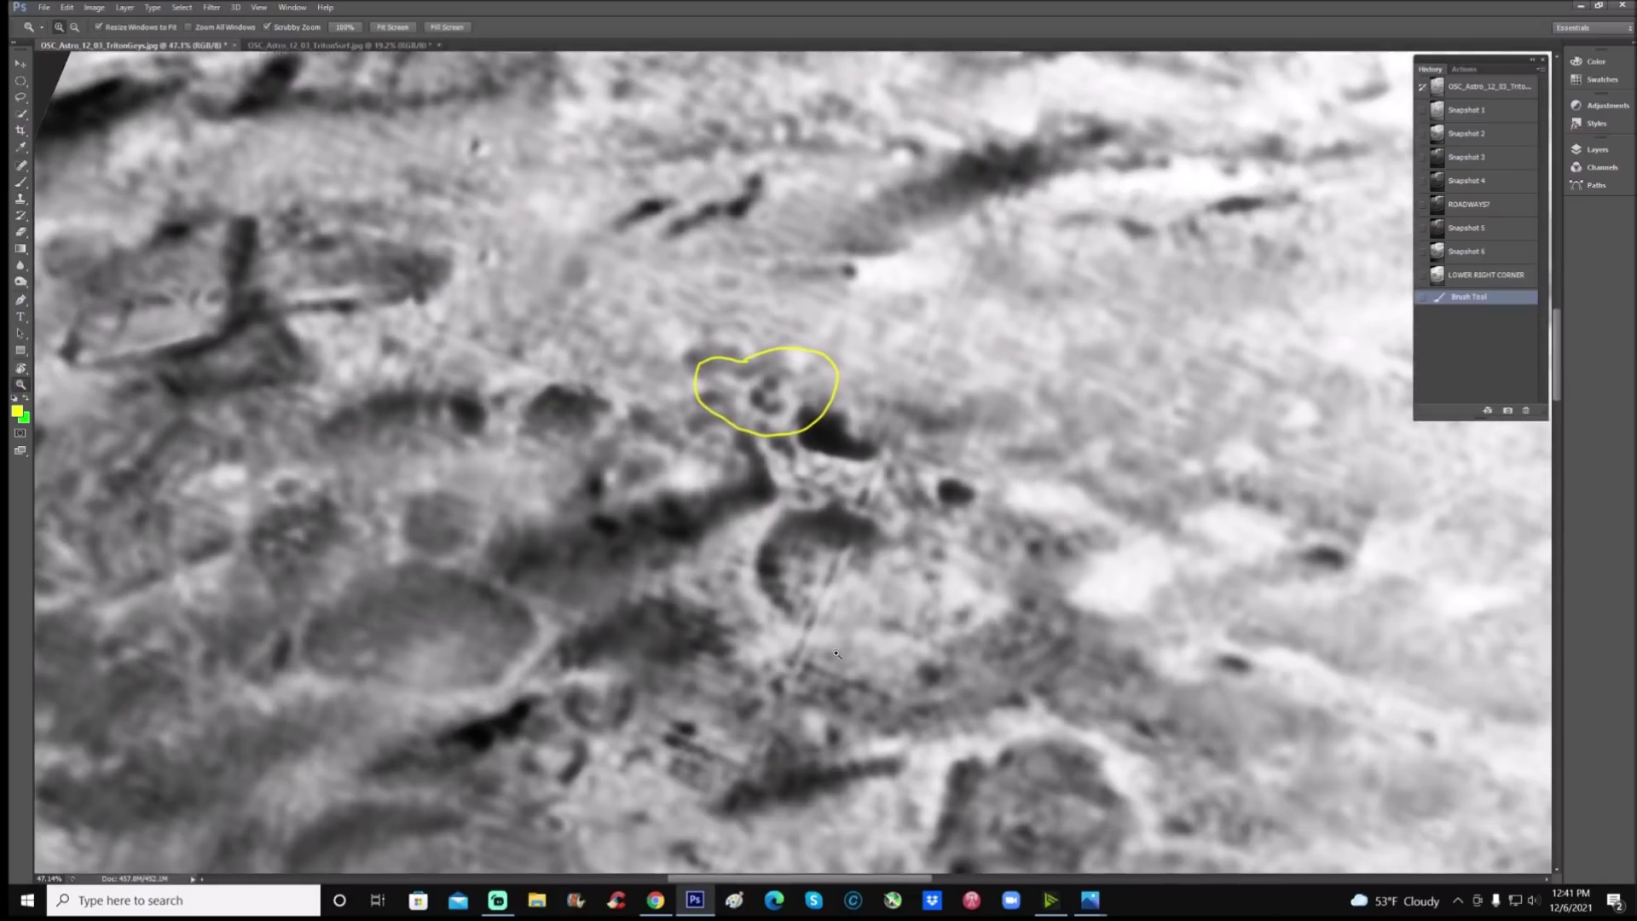
left_click(20, 183)
mouse_move(580, 610)
left_mouse_down()
mouse_move(605, 636)
mouse_move(563, 632)
mouse_move(599, 653)
mouse_move(614, 653)
mouse_move(629, 611)
left_mouse_up()
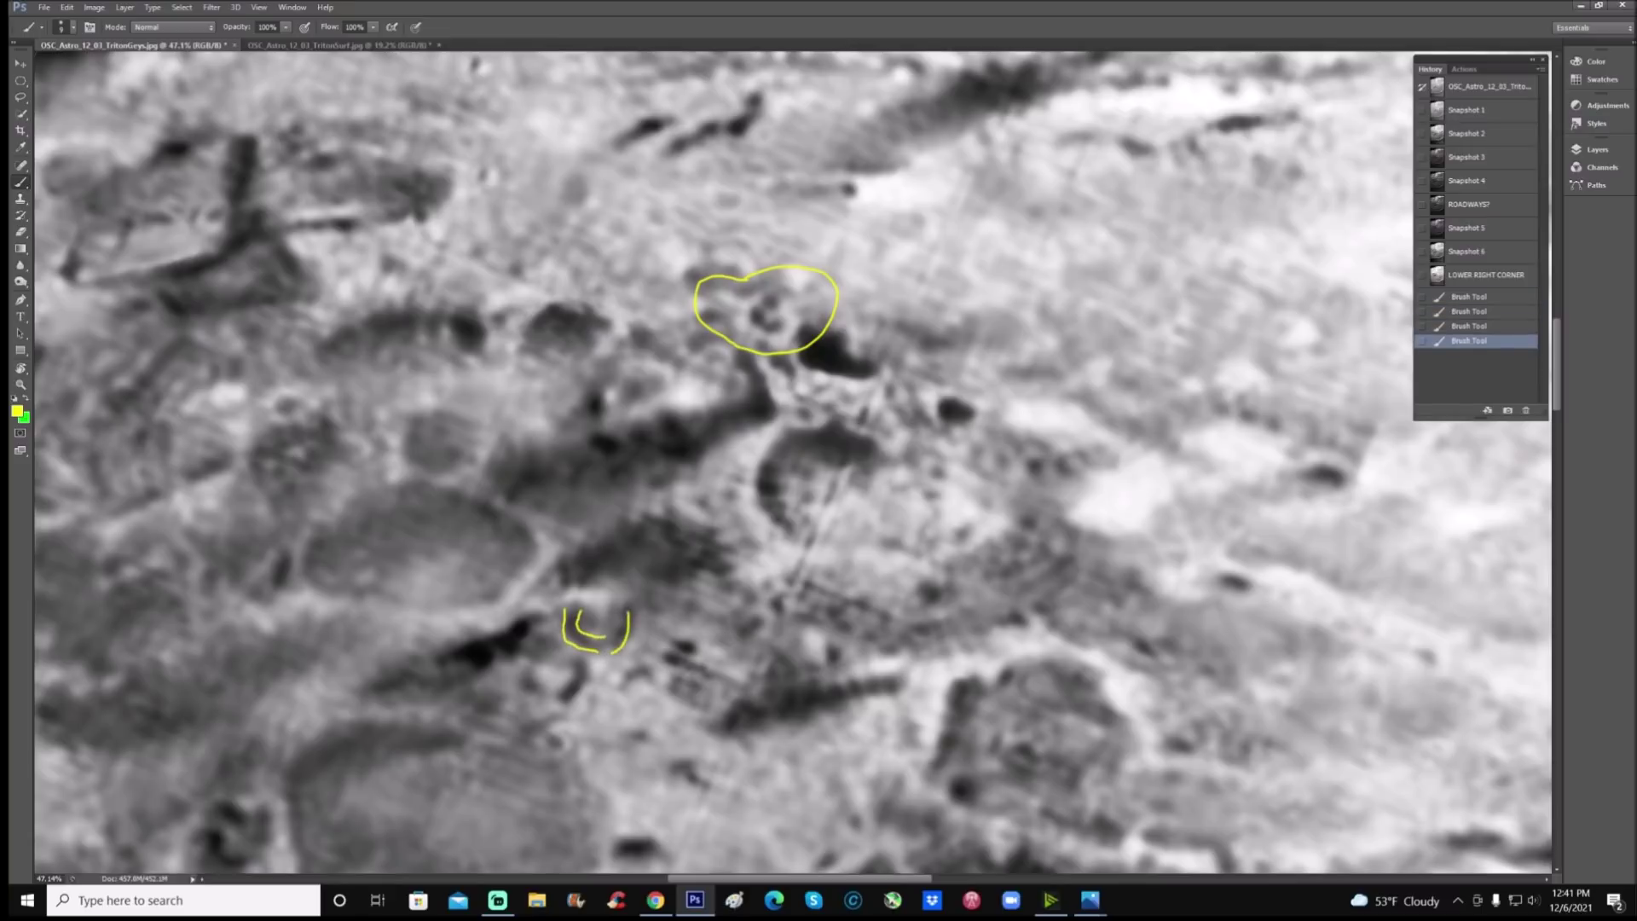
Step: Restore Snapshot 2, circle the small ring feature in yellow and outline the speckled strip just beneath the black spot
scroll(793, 460, "down", 1)
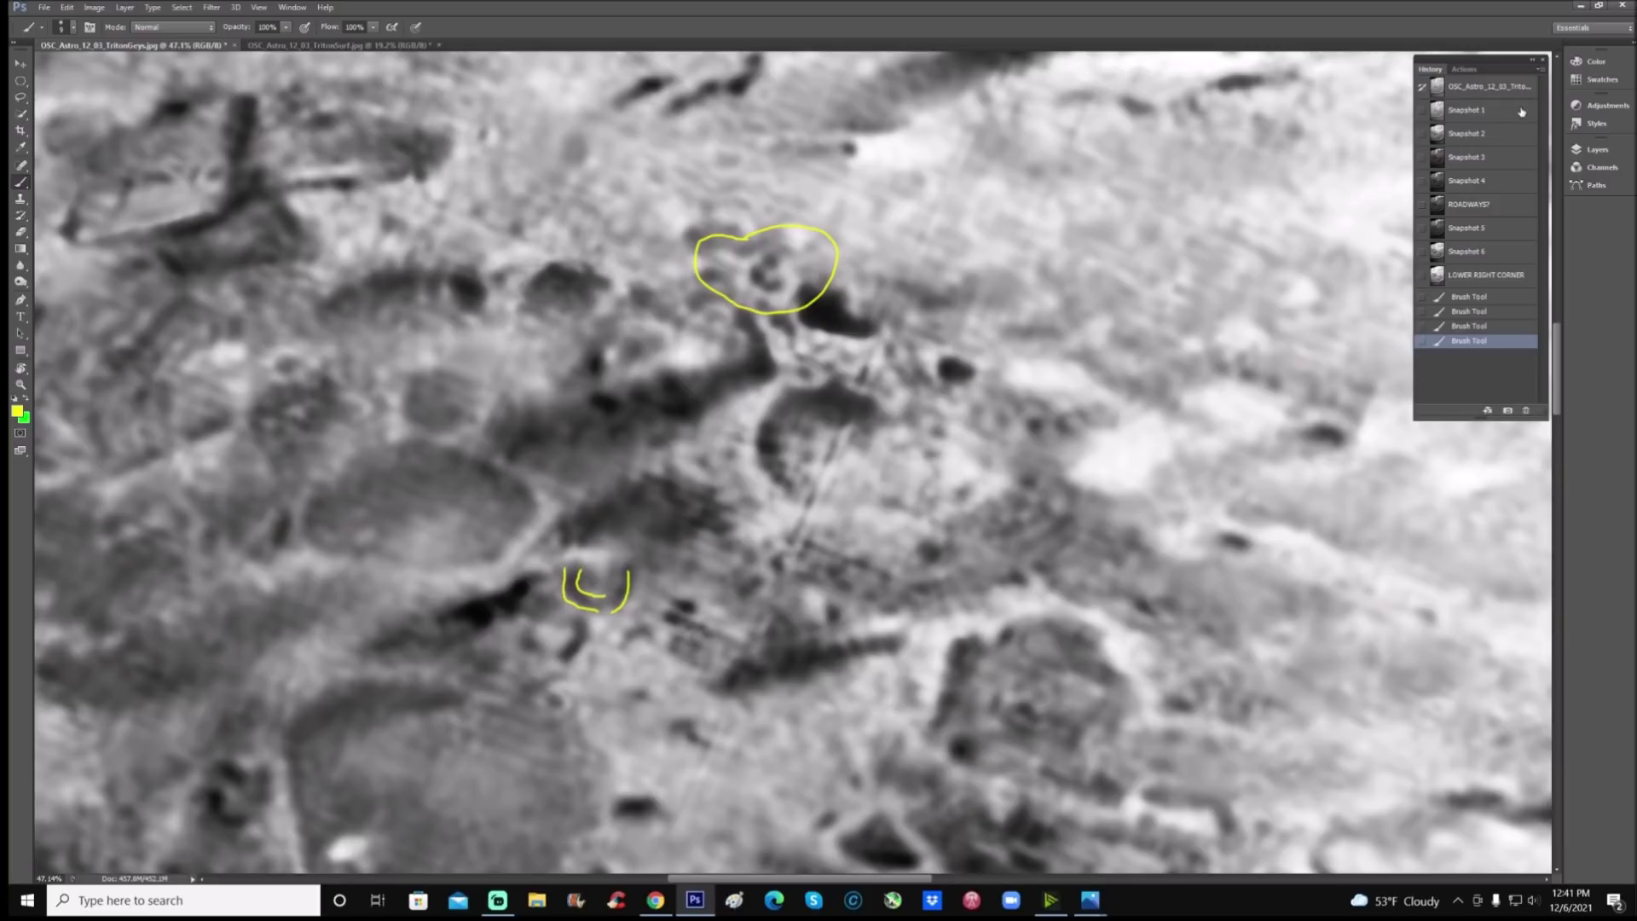
left_click(1504, 134)
mouse_move(575, 530)
left_mouse_down()
mouse_move(545, 608)
mouse_move(622, 619)
mouse_move(653, 569)
mouse_move(576, 529)
left_mouse_up()
scroll(793, 460, "down", 1)
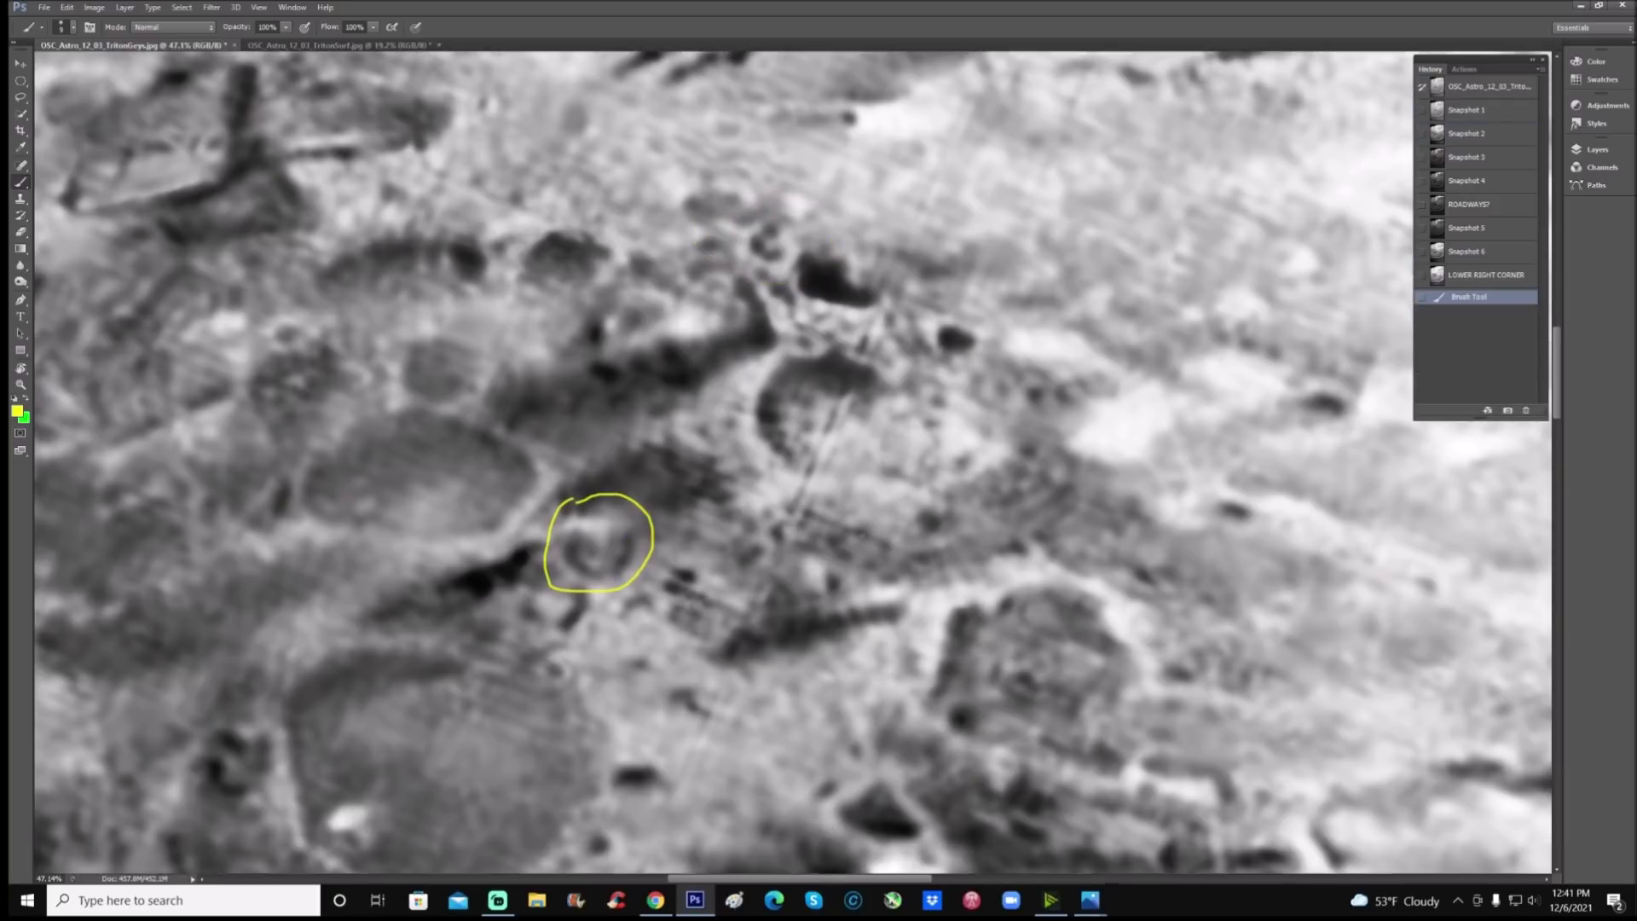
scroll(793, 460, "up", 3)
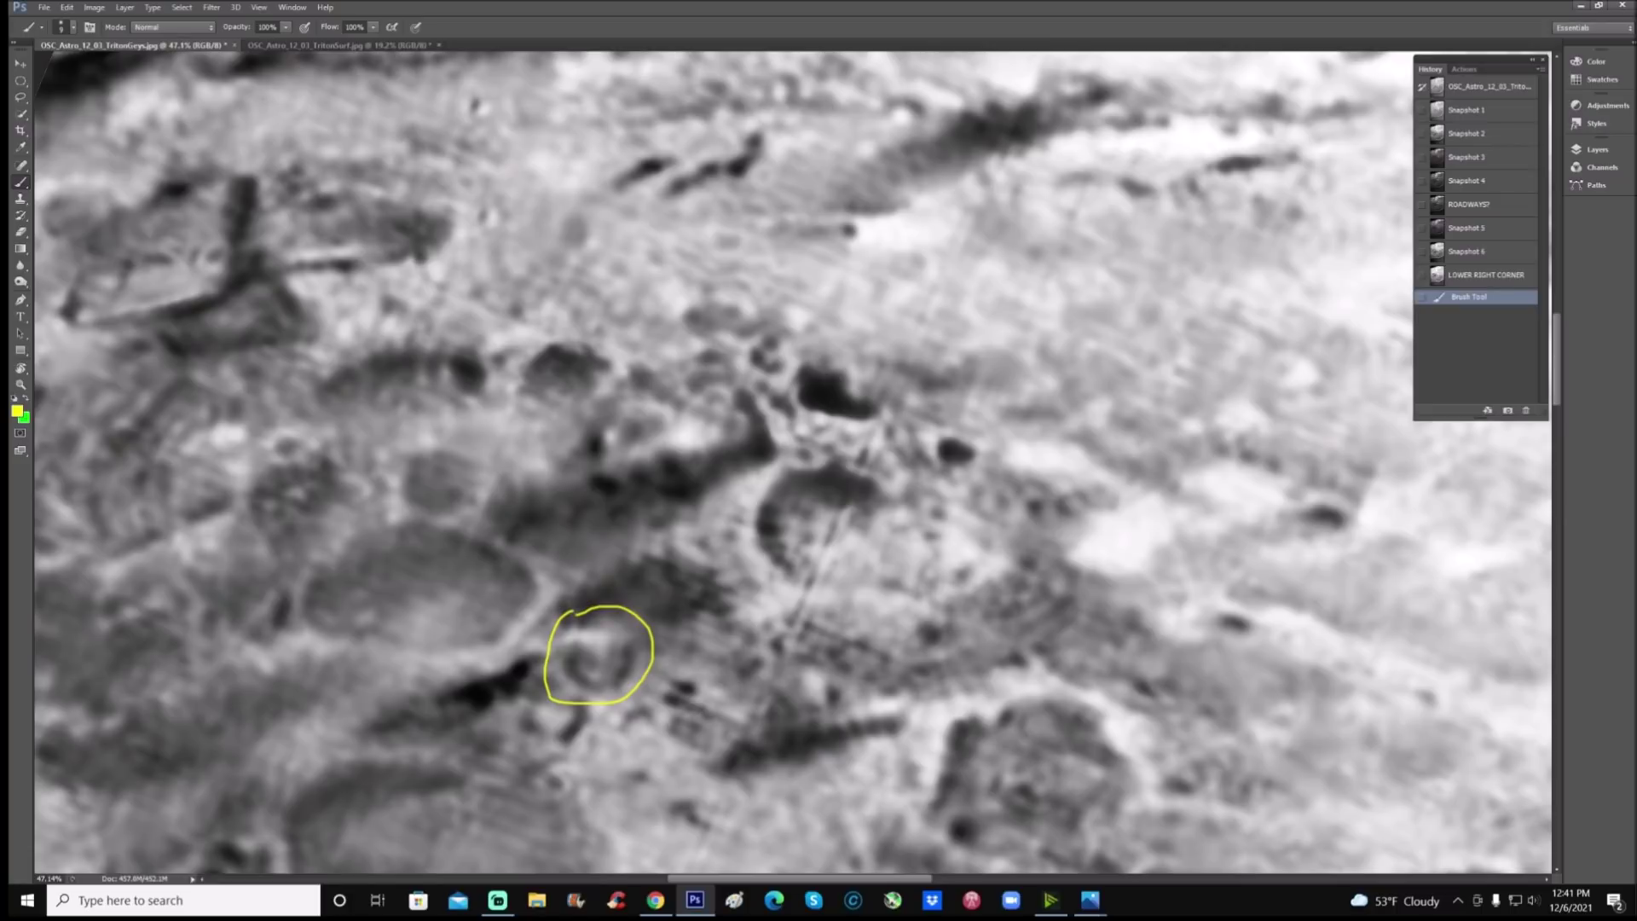
mouse_move(791, 386)
left_mouse_down()
mouse_move(751, 396)
mouse_move(748, 442)
mouse_move(801, 477)
mouse_move(872, 494)
mouse_move(929, 464)
mouse_move(917, 424)
mouse_move(794, 397)
left_mouse_up()
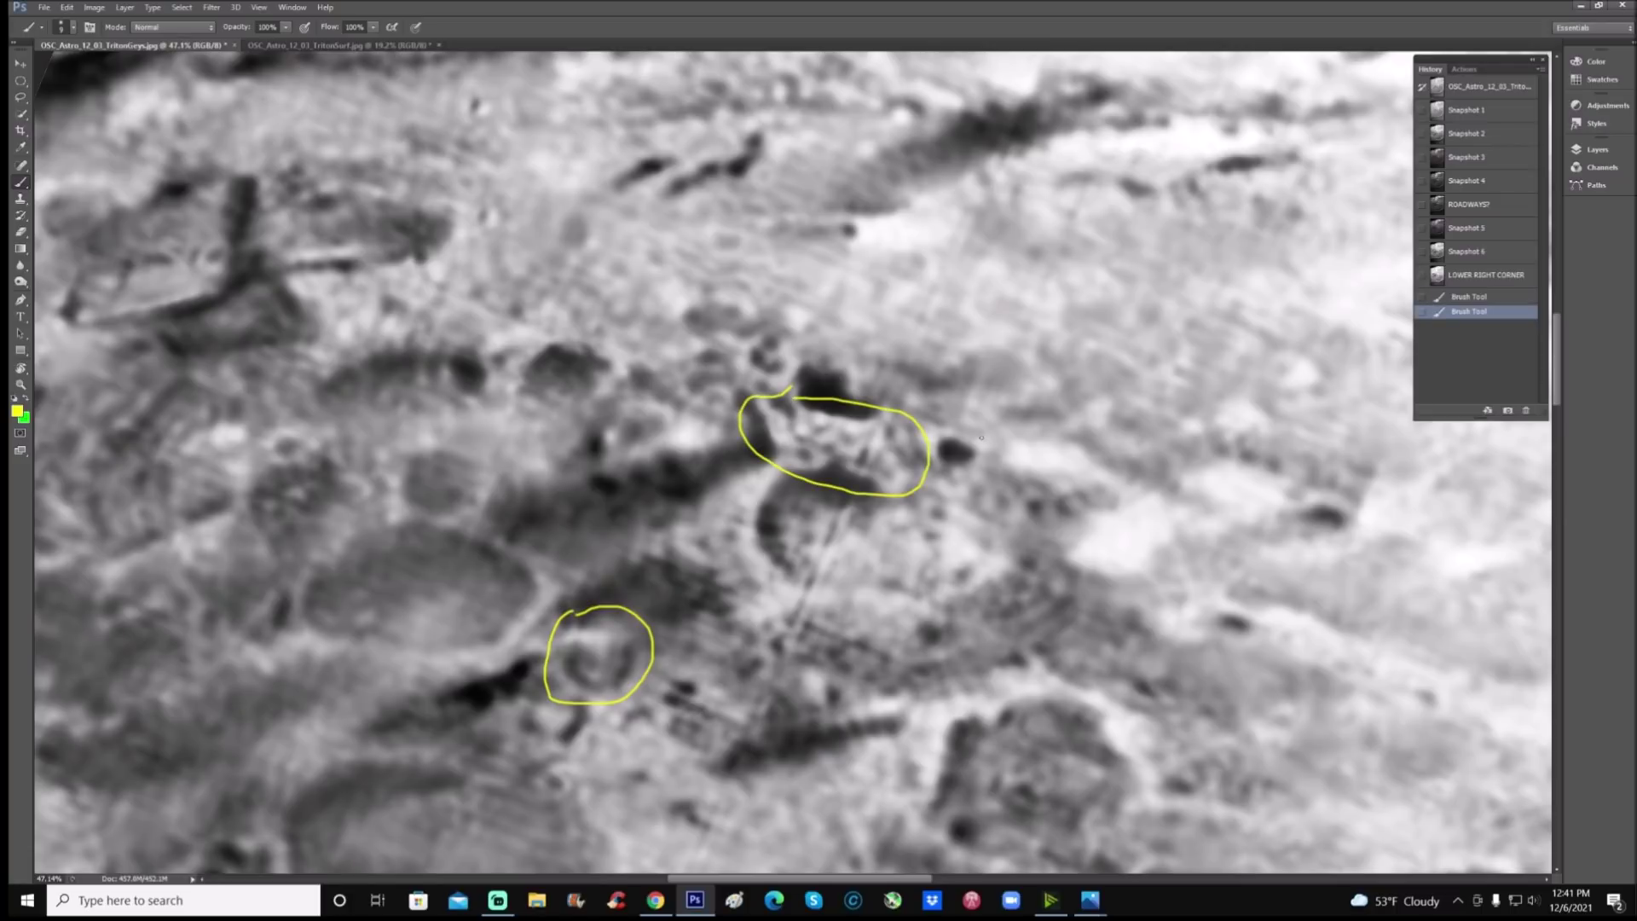
Step: Outline the long curving band right of the speckled strip in yellow and trace the wavy line and short marks inside
mouse_move(1077, 454)
left_mouse_down()
mouse_move(1285, 409)
mouse_move(1365, 450)
mouse_move(1384, 487)
left_mouse_up()
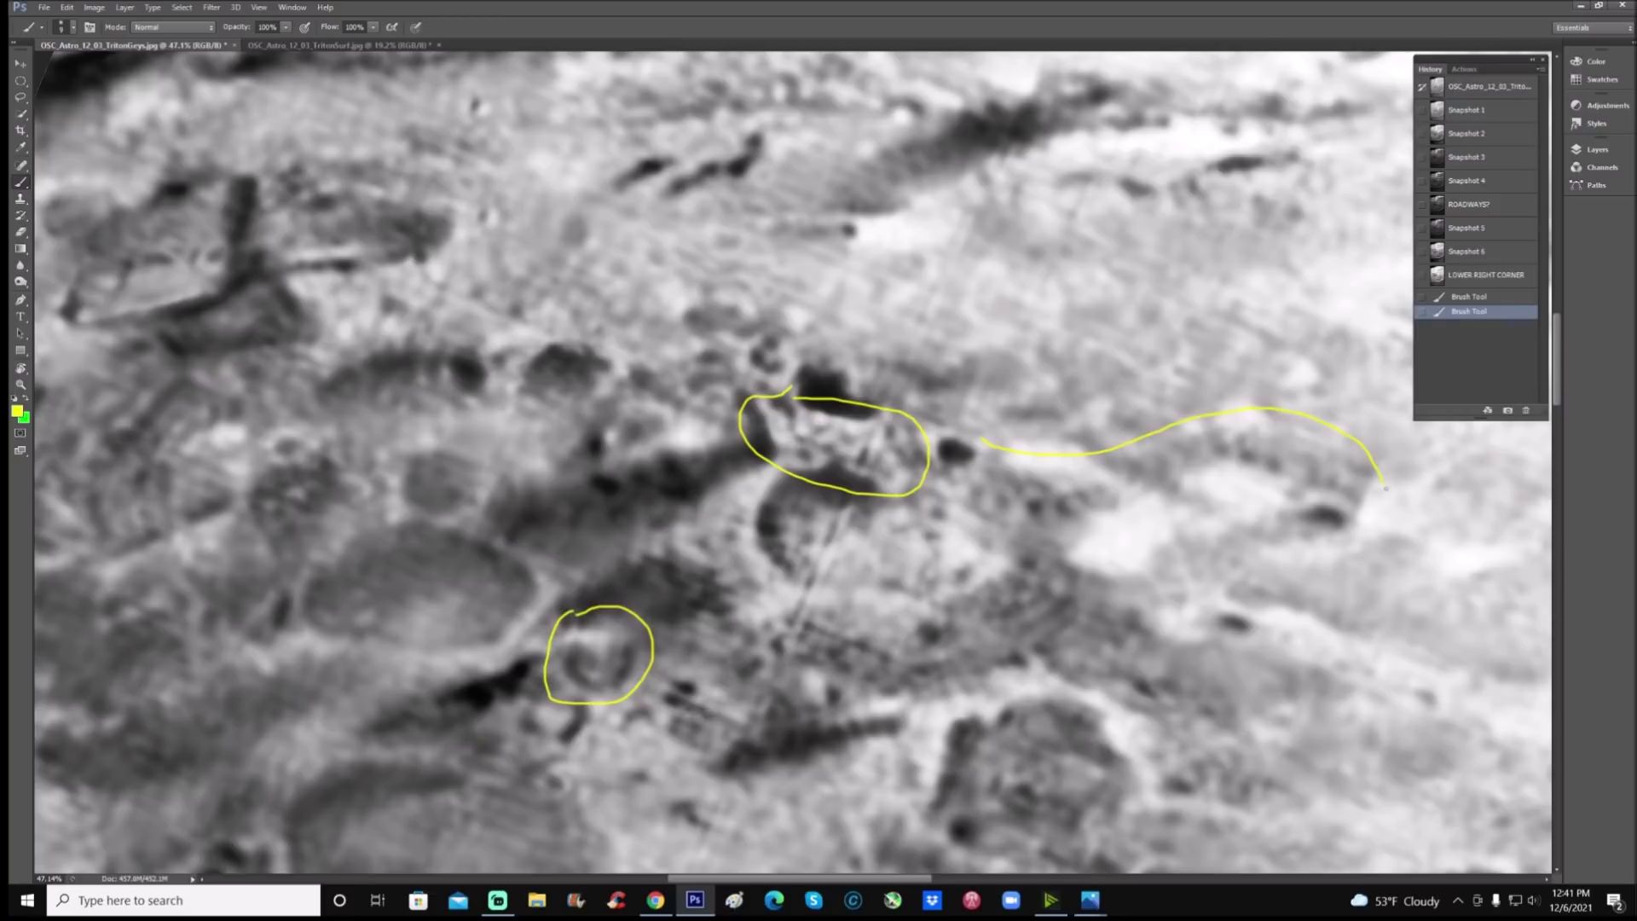
mouse_move(1304, 547)
left_mouse_down()
mouse_move(1222, 487)
mouse_move(1094, 534)
mouse_move(957, 526)
mouse_move(977, 497)
mouse_move(1022, 520)
mouse_move(1040, 502)
mouse_move(1047, 524)
mouse_move(1104, 509)
left_mouse_up()
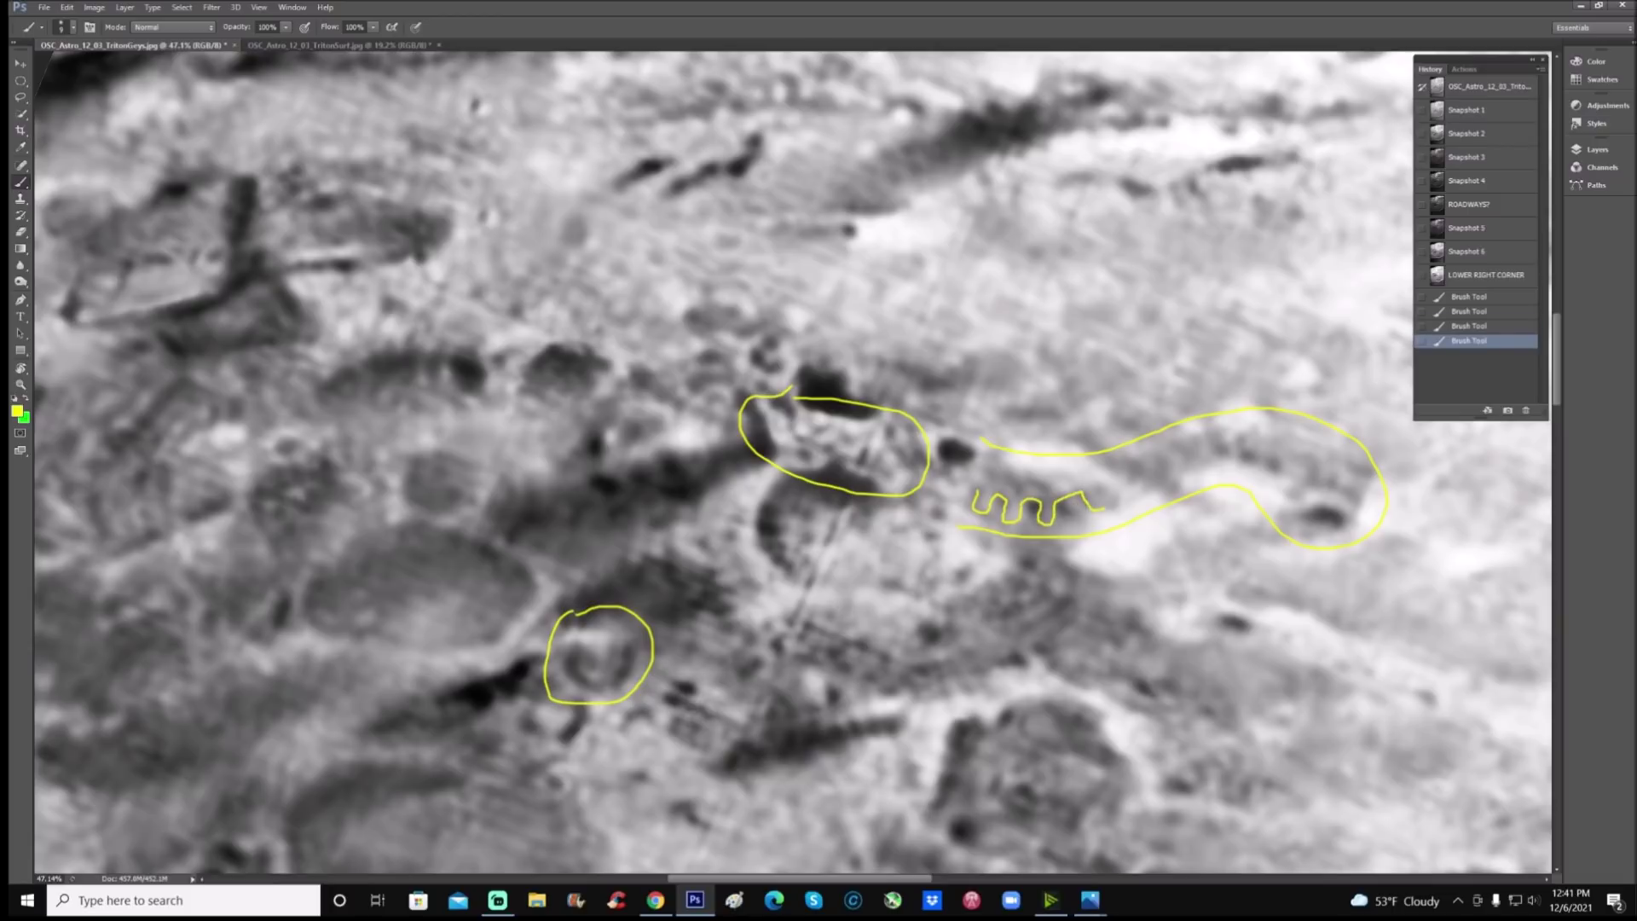
left_click(1072, 492)
left_click(1099, 512)
left_click_drag(1080, 460, 1153, 490)
mouse_move(1191, 438)
left_mouse_down()
mouse_move(1194, 455)
mouse_move(1207, 438)
left_mouse_up()
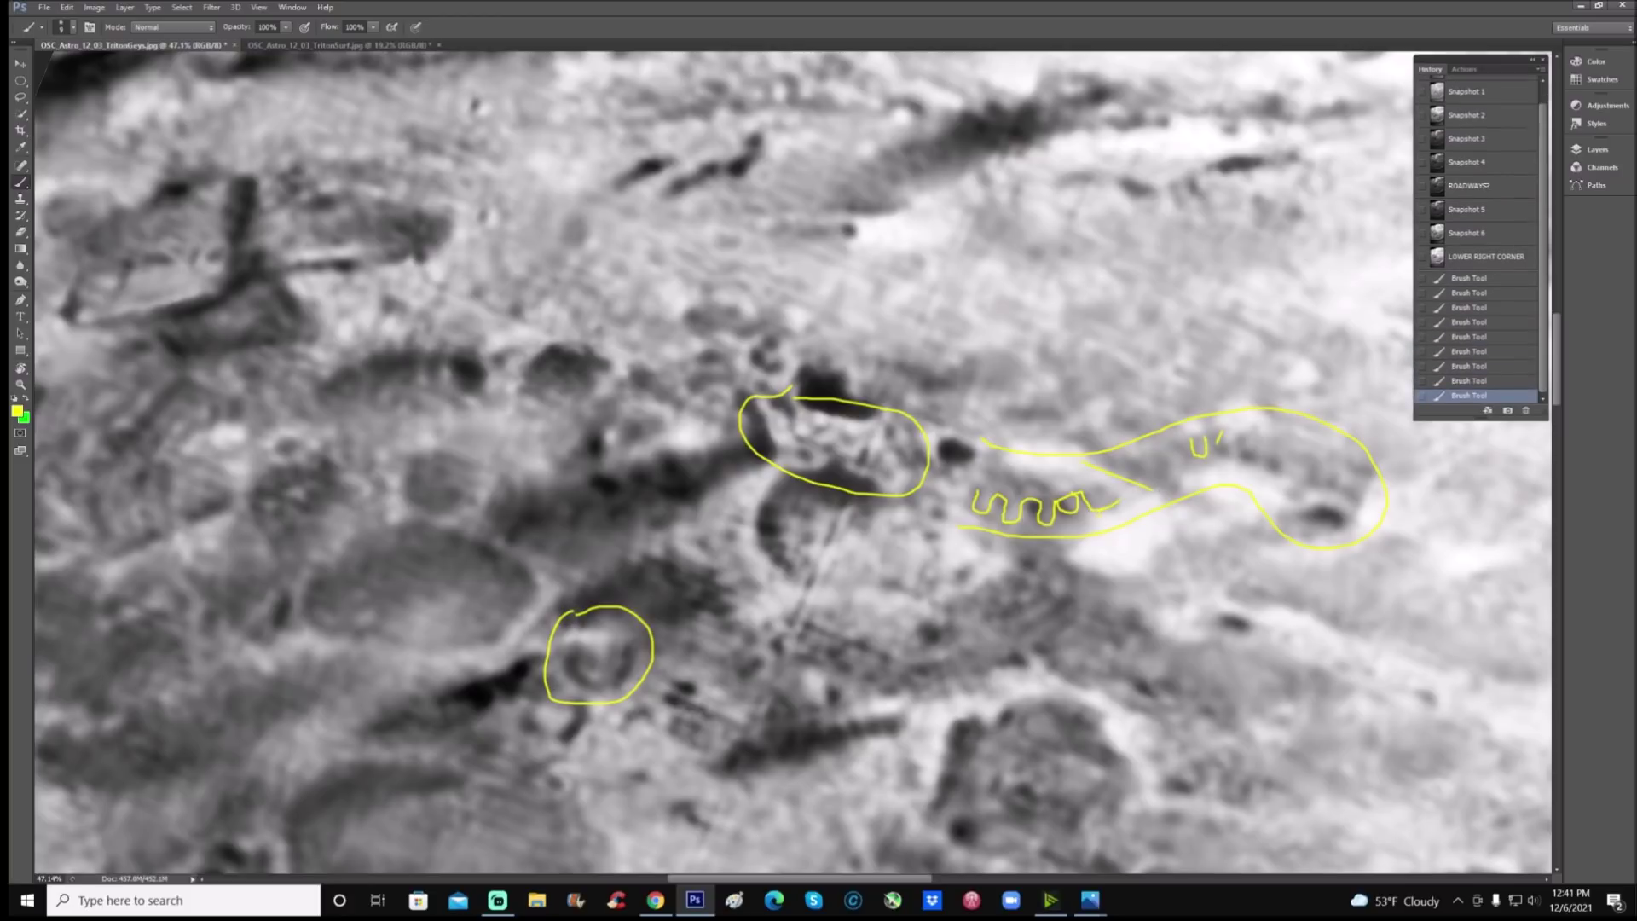
mouse_move(1228, 449)
left_mouse_down()
mouse_move(1239, 432)
mouse_move(1251, 456)
mouse_move(1257, 437)
left_mouse_up()
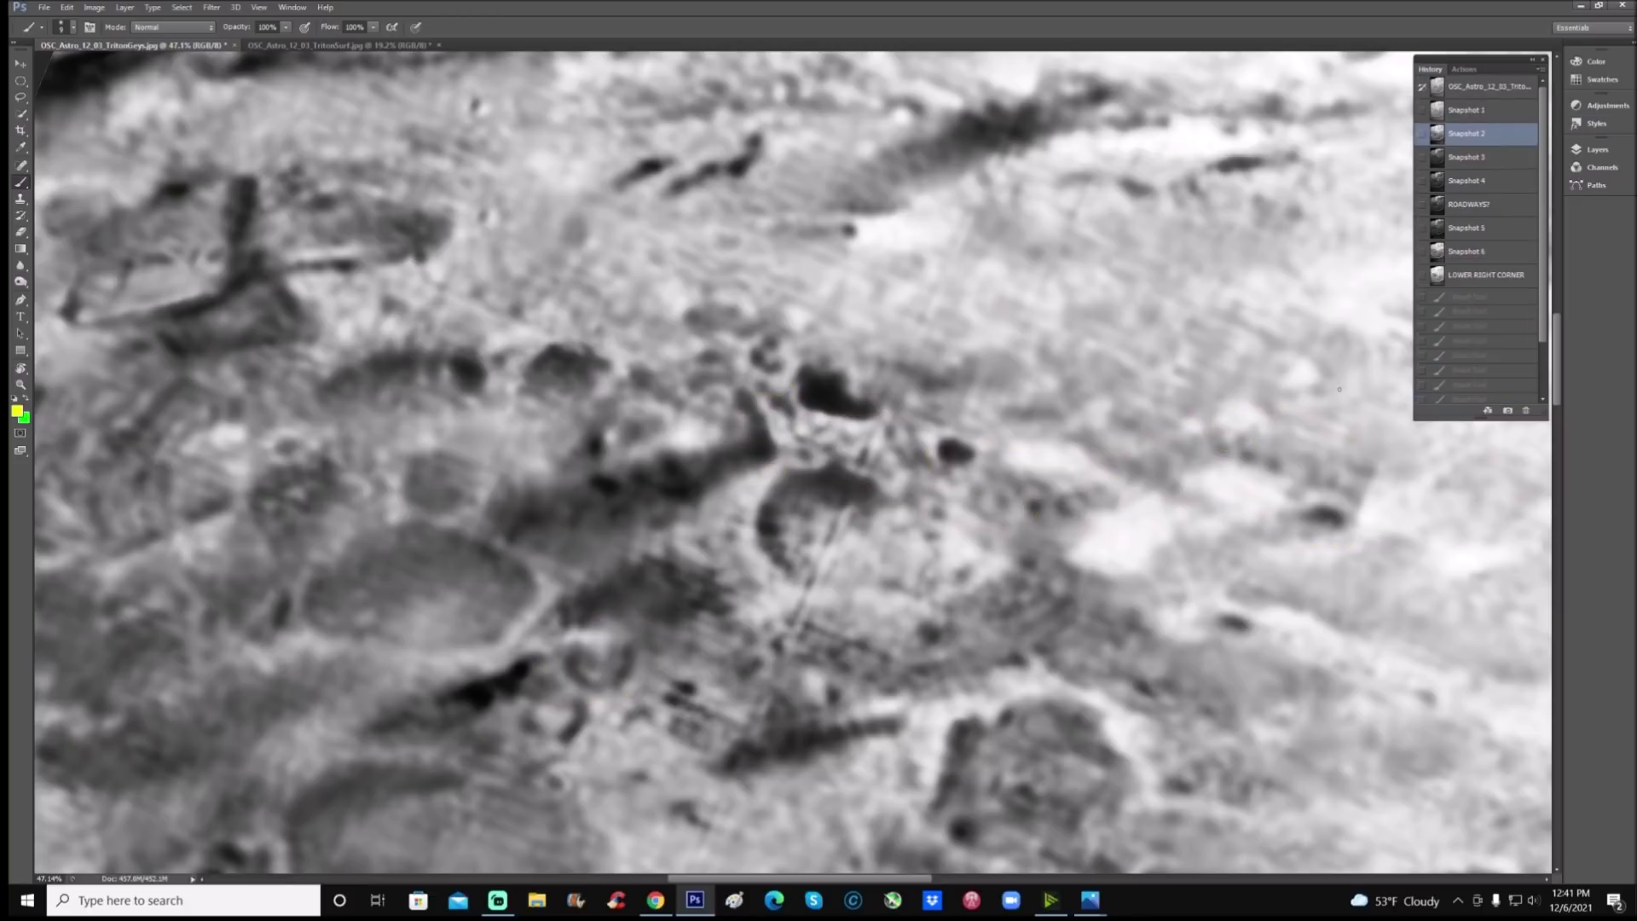
Step: Draw a yellow arrow pointing at the dark rounded patch right of center and trace short line segments inside the patch
scroll(1075, 461, "down", 6)
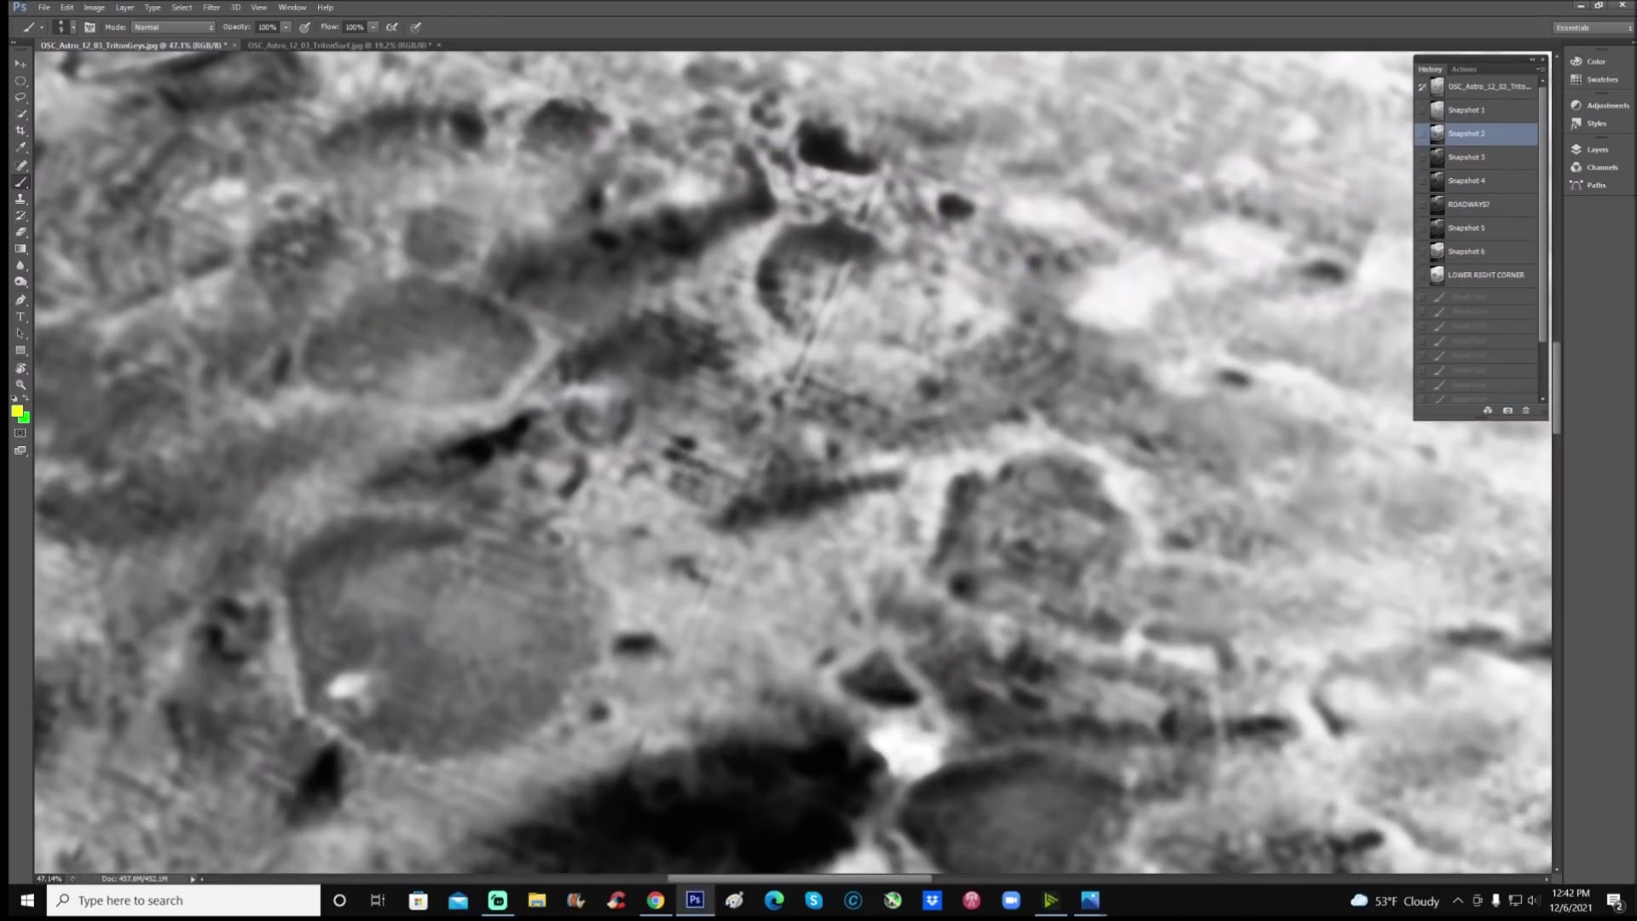
mouse_move(1185, 429)
left_mouse_down()
mouse_move(1098, 505)
mouse_move(1138, 502)
left_mouse_up()
left_click_drag(1005, 508, 1006, 545)
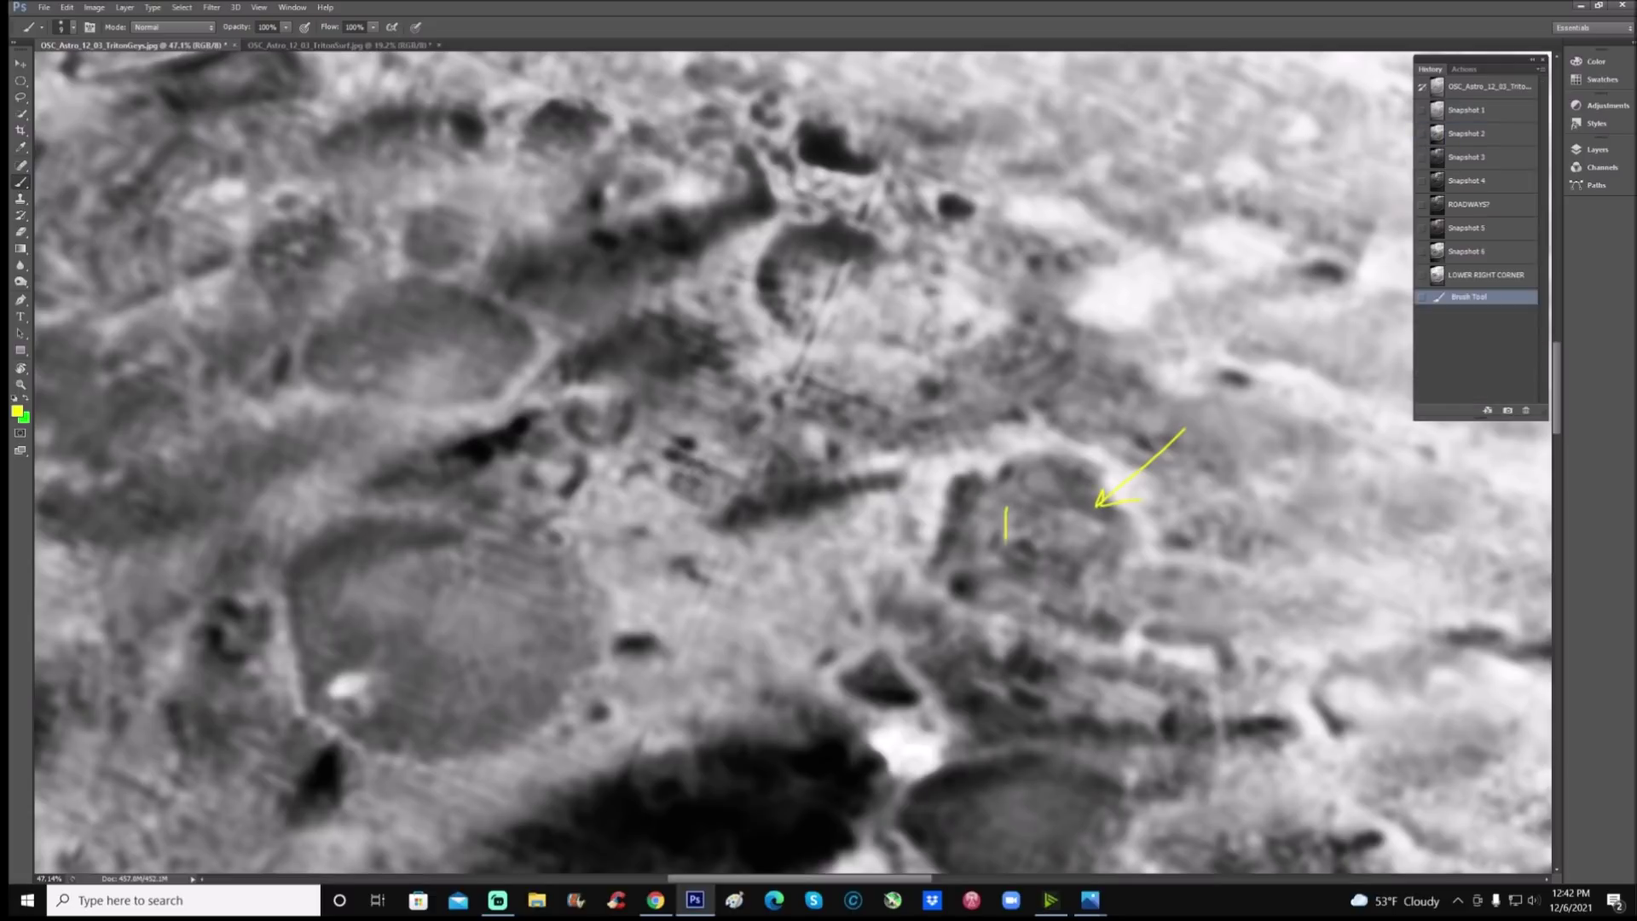
left_click_drag(1111, 532, 1084, 570)
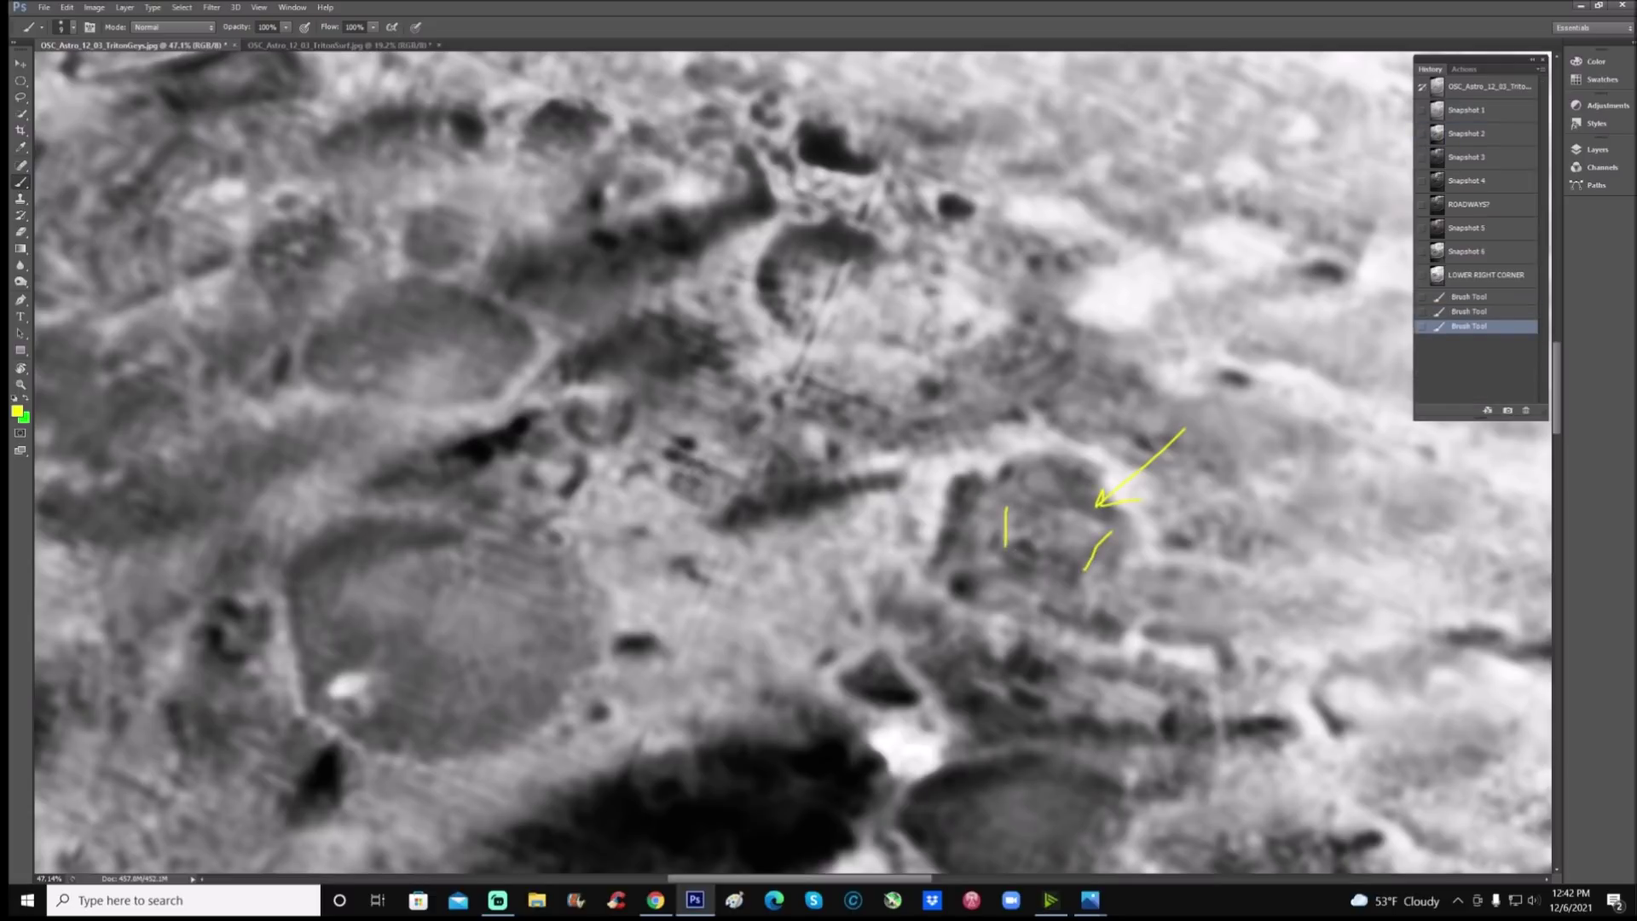
left_click_drag(1045, 499, 1098, 525)
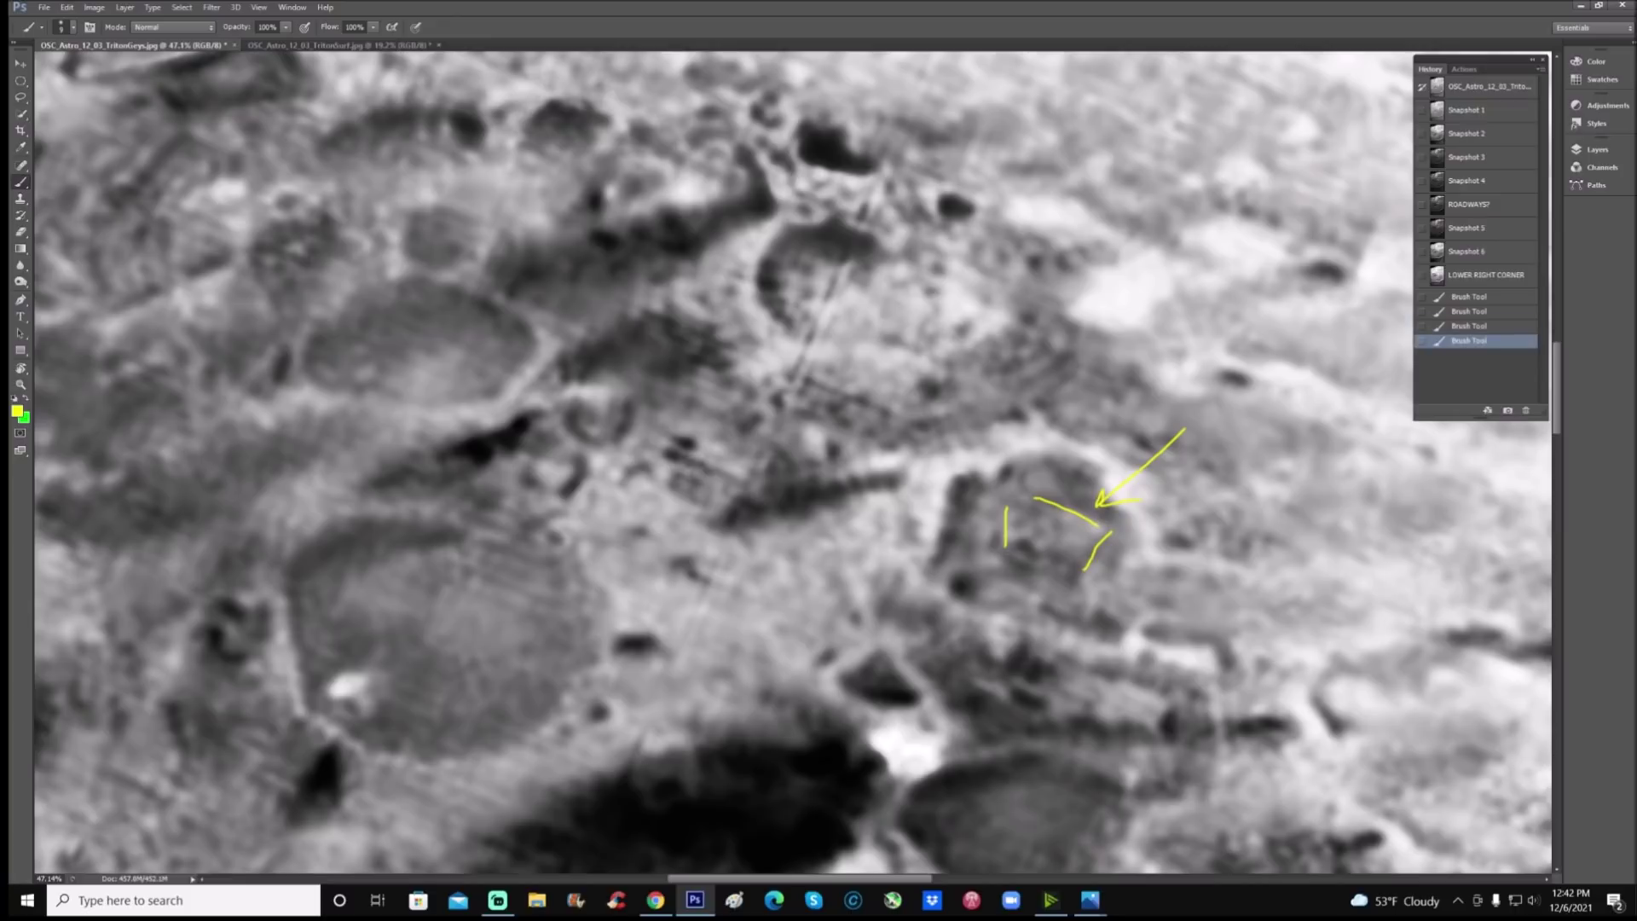
left_click_drag(1006, 553, 1060, 574)
Step: Restore Snapshot 2 and trace a closed yellow outline around the dark patch beside the large black streak
left_click(1468, 134)
scroll(1079, 383, "down", 3)
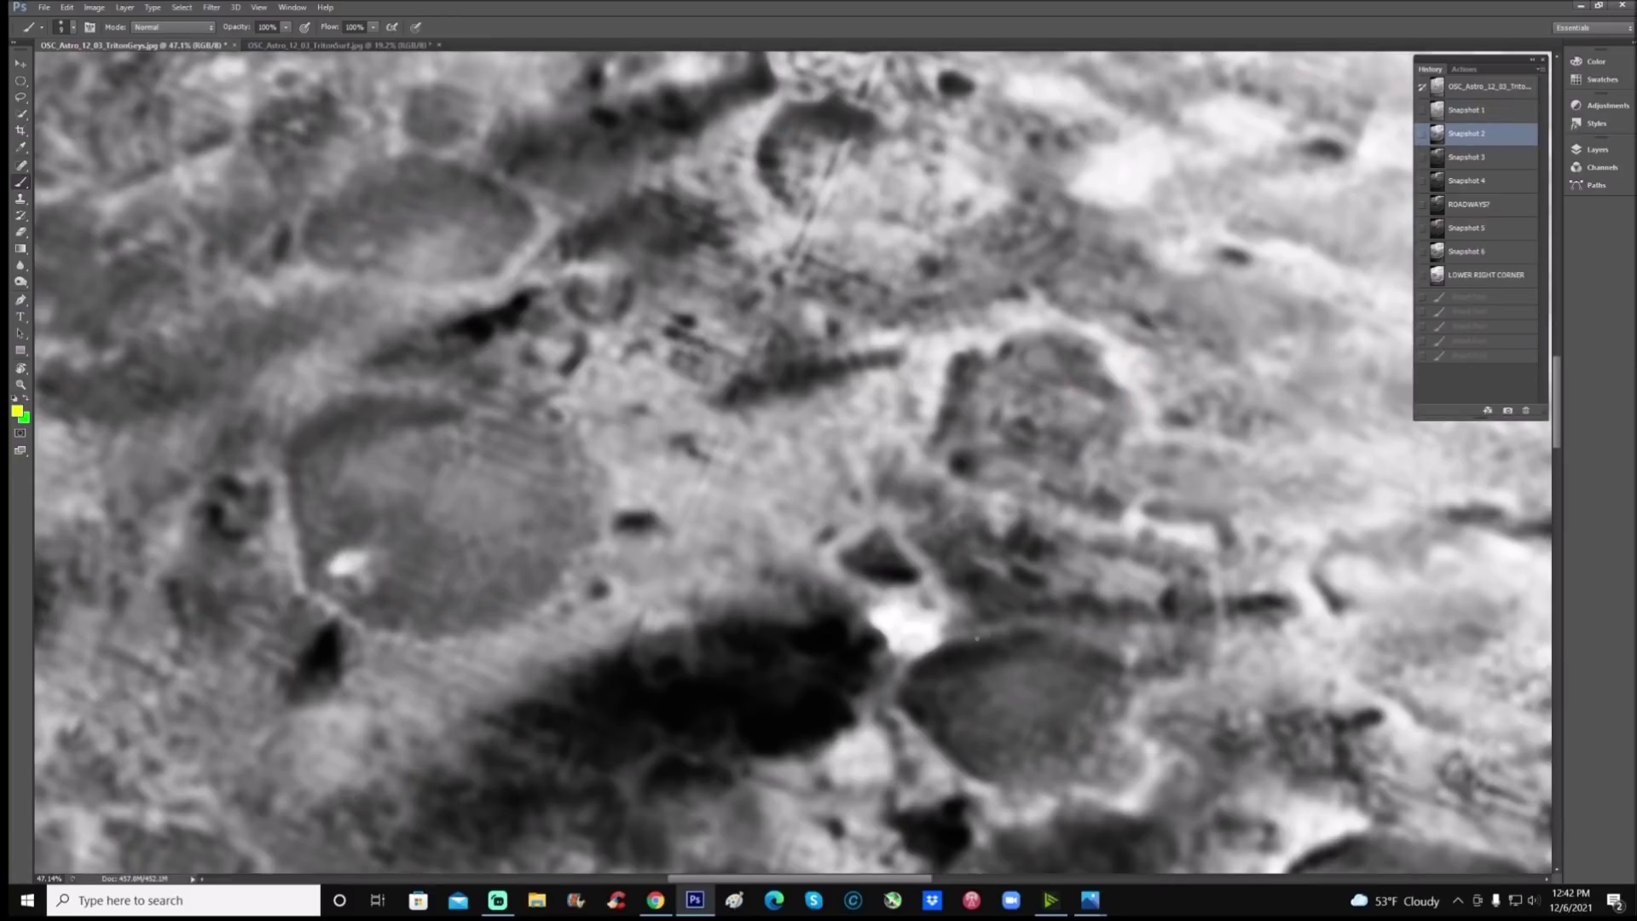
mouse_move(976, 638)
left_mouse_down()
mouse_move(910, 657)
mouse_move(884, 692)
mouse_move(1000, 810)
mouse_move(1047, 808)
mouse_move(1068, 785)
mouse_move(1125, 795)
mouse_move(1143, 753)
mouse_move(1125, 701)
left_mouse_up()
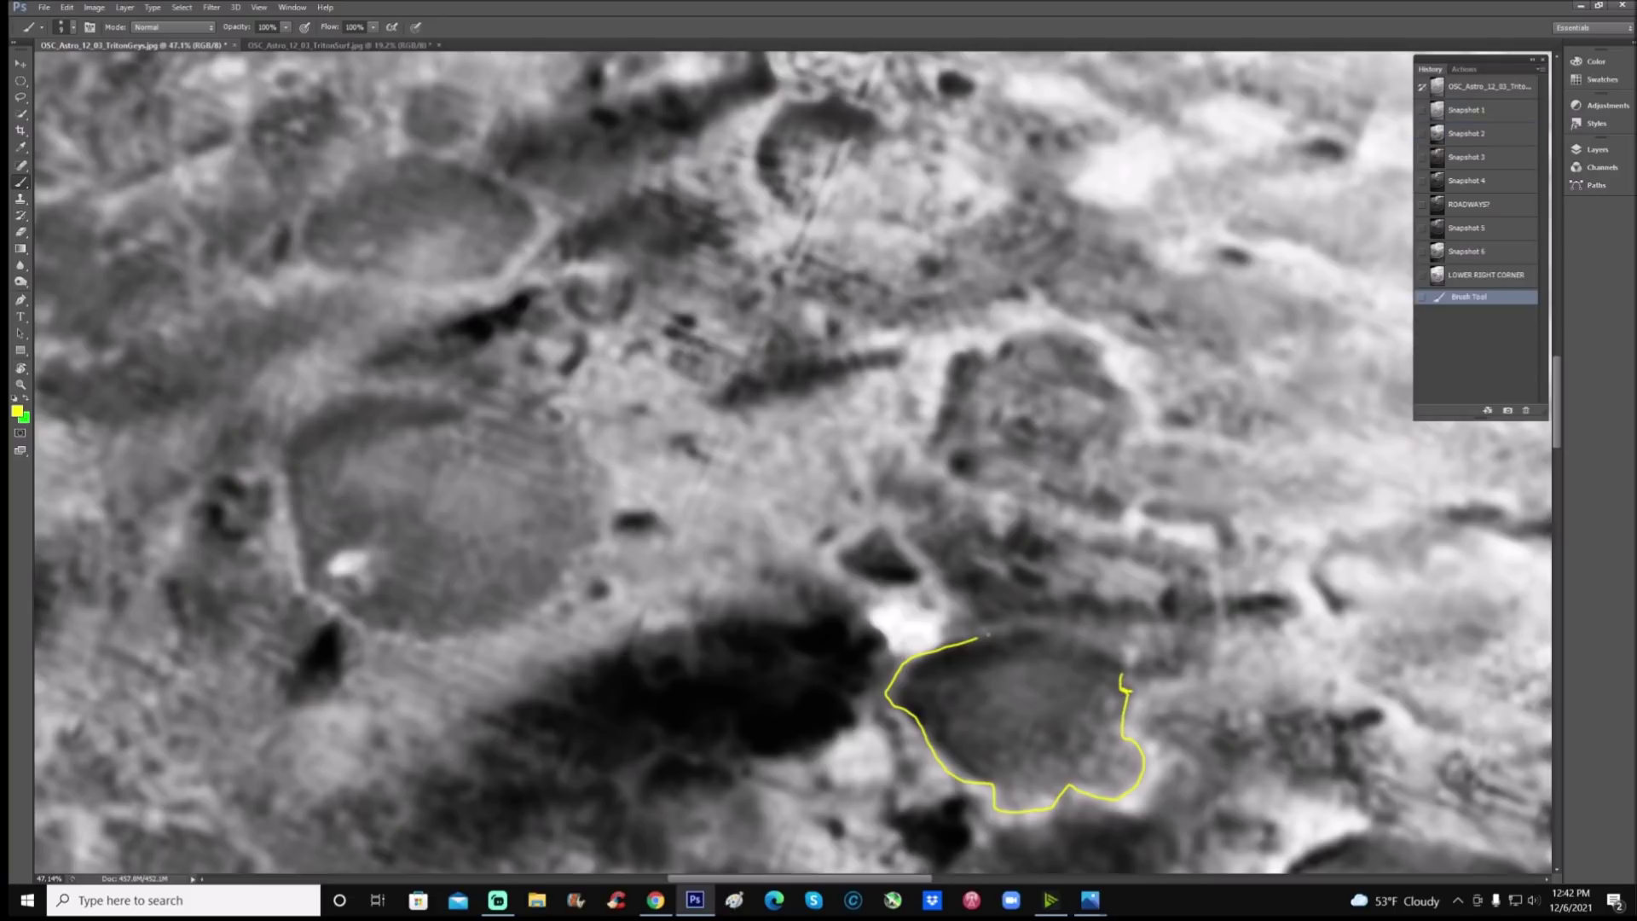
mouse_move(981, 635)
left_mouse_down()
mouse_move(1021, 622)
mouse_move(1121, 674)
left_mouse_up()
scroll(1121, 674, "down", 3)
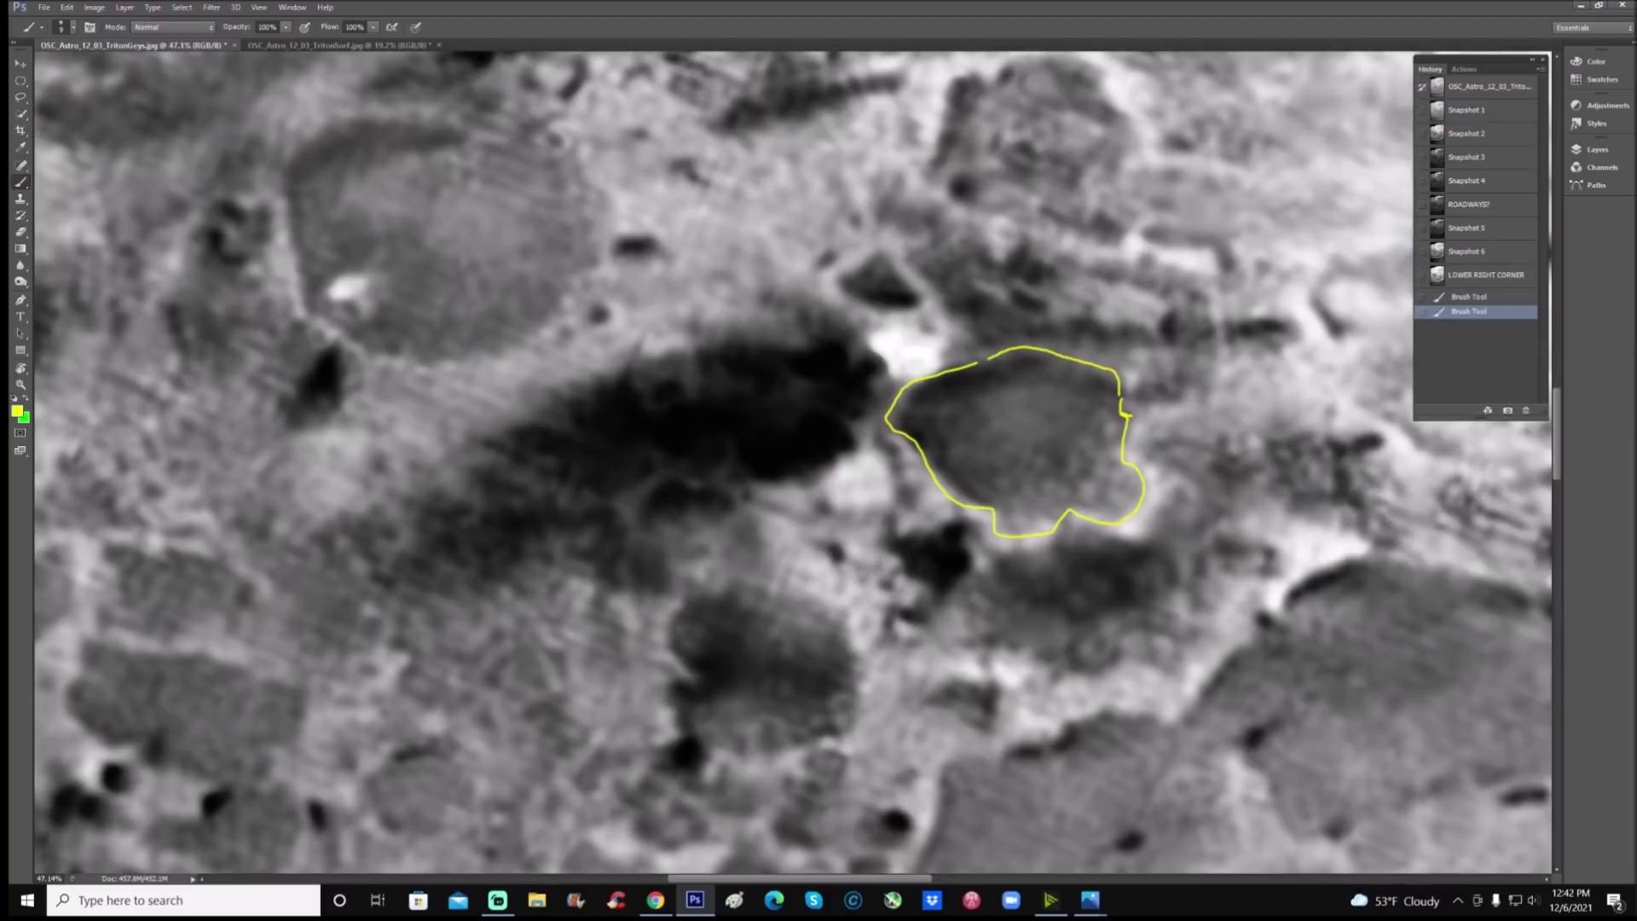
Step: Zoom out and circle in yellow the small crater with a bright center among the dark patches at the lower left
scroll(796, 461, "down", 1)
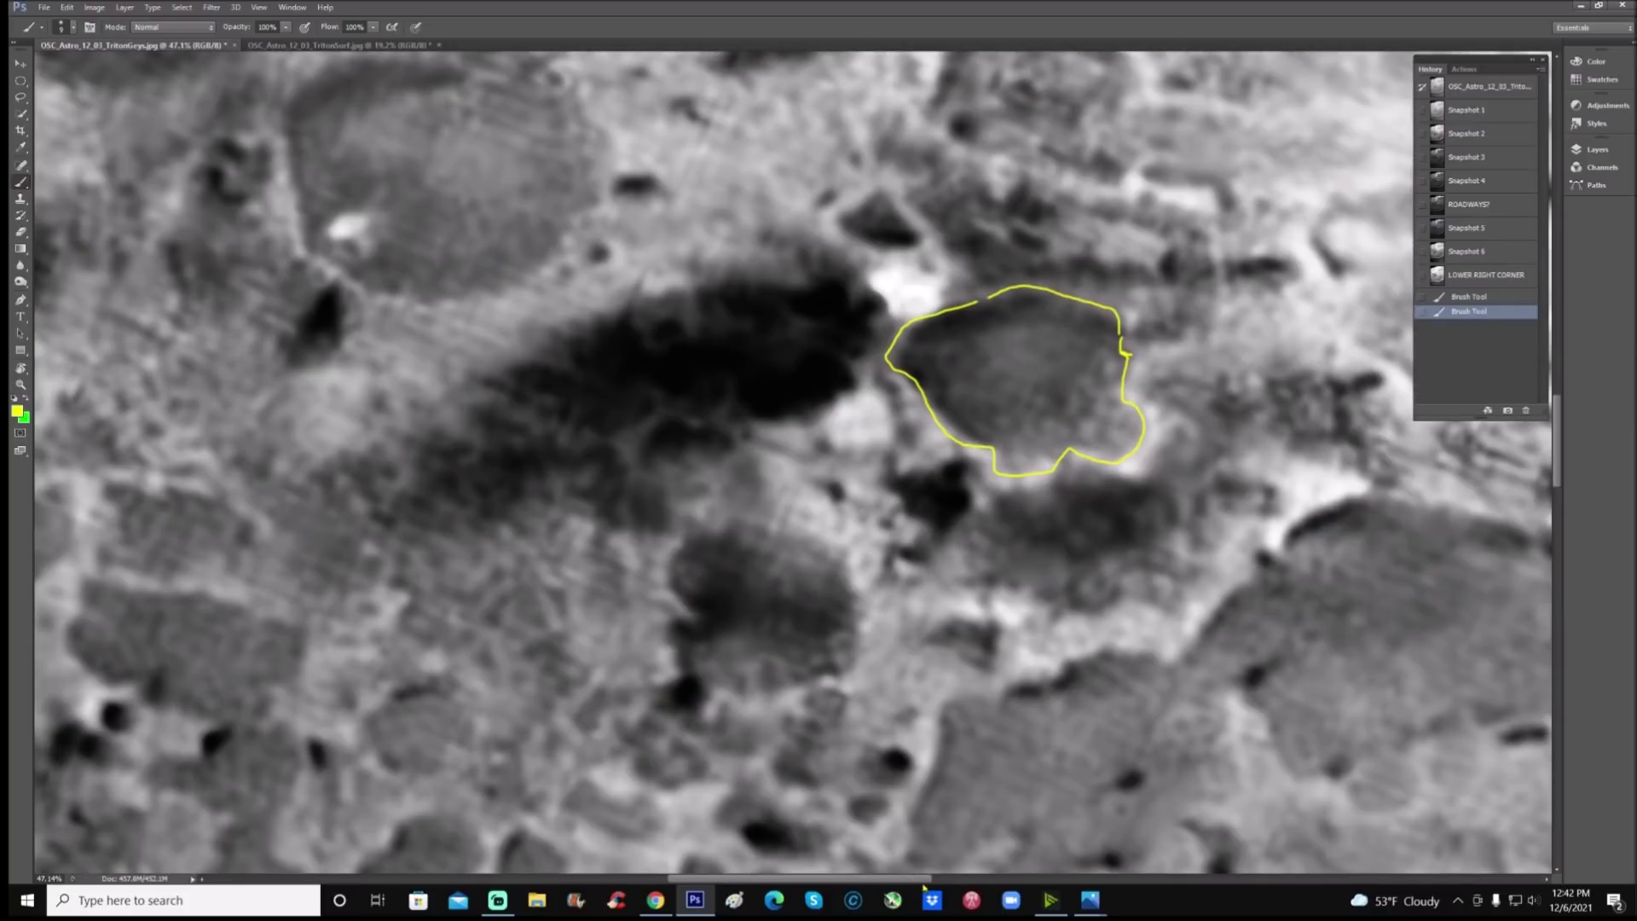
left_click_drag(924, 881, 898, 880)
scroll(881, 674, "down", 1)
key("ctrl+minus")
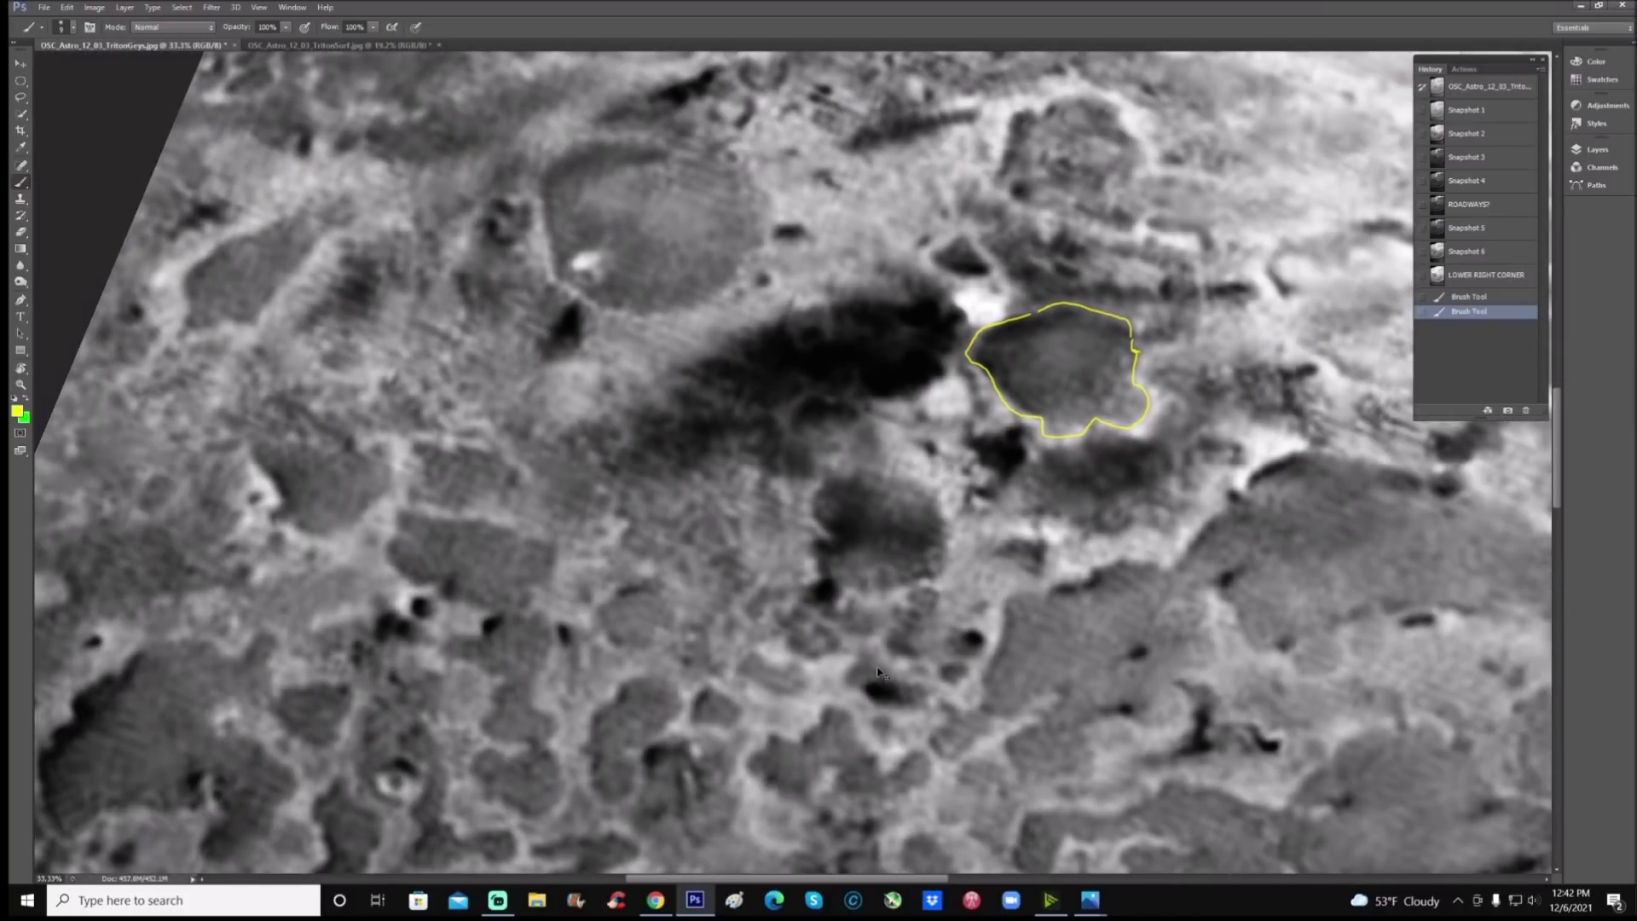
scroll(878, 673, "down", 2)
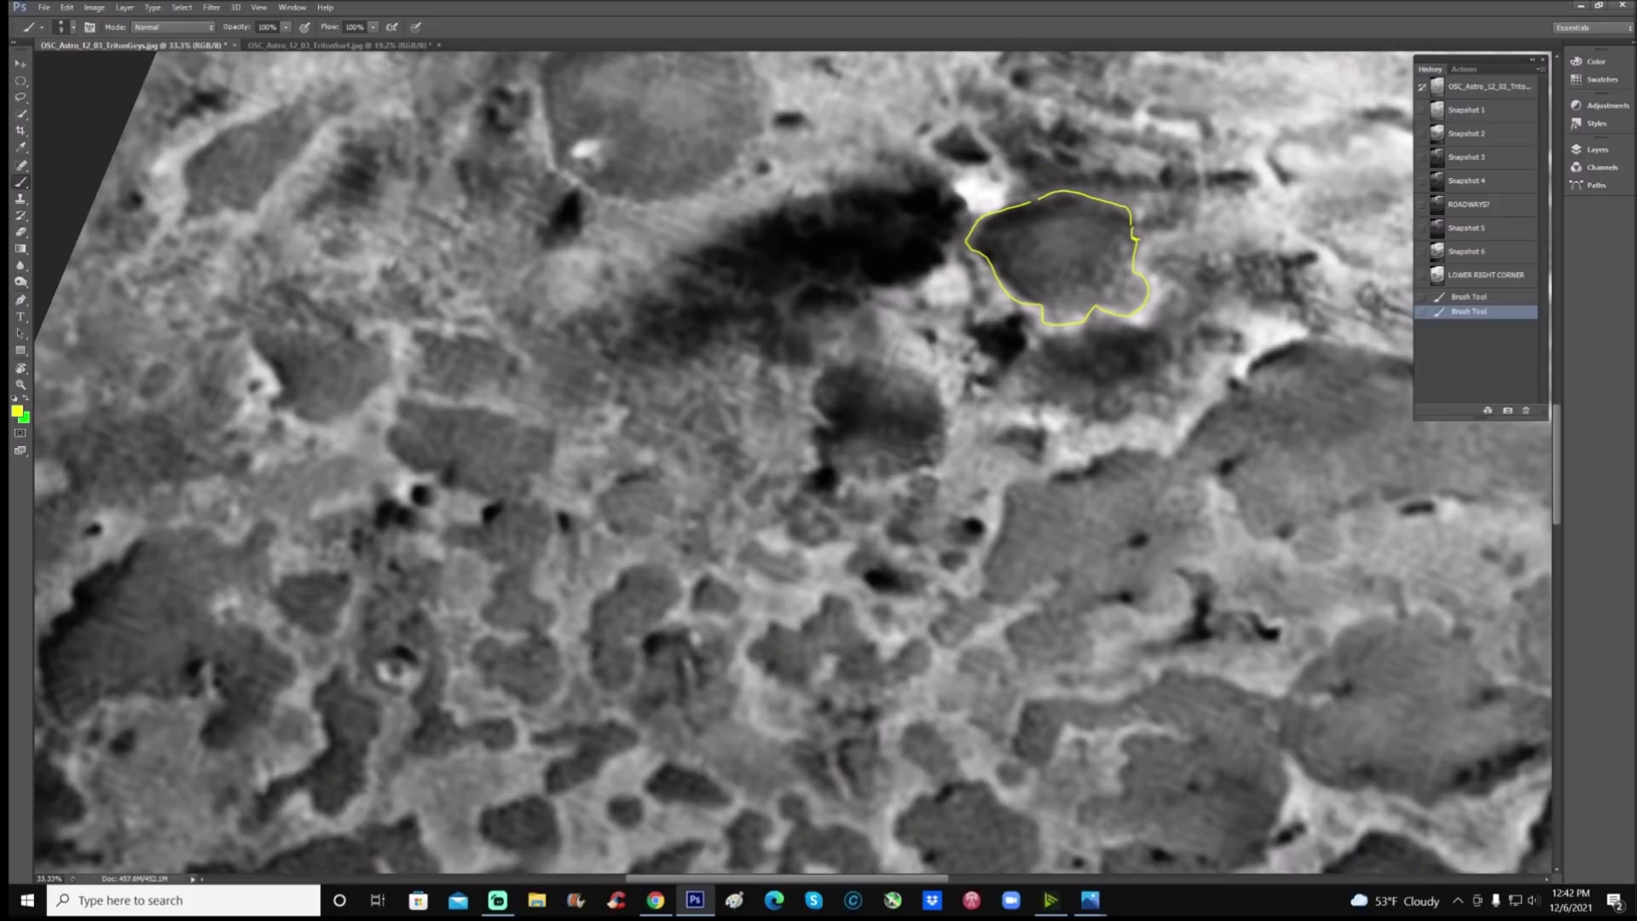
mouse_move(384, 621)
left_mouse_down()
mouse_move(333, 682)
mouse_move(460, 709)
mouse_move(432, 617)
mouse_move(362, 624)
left_mouse_up()
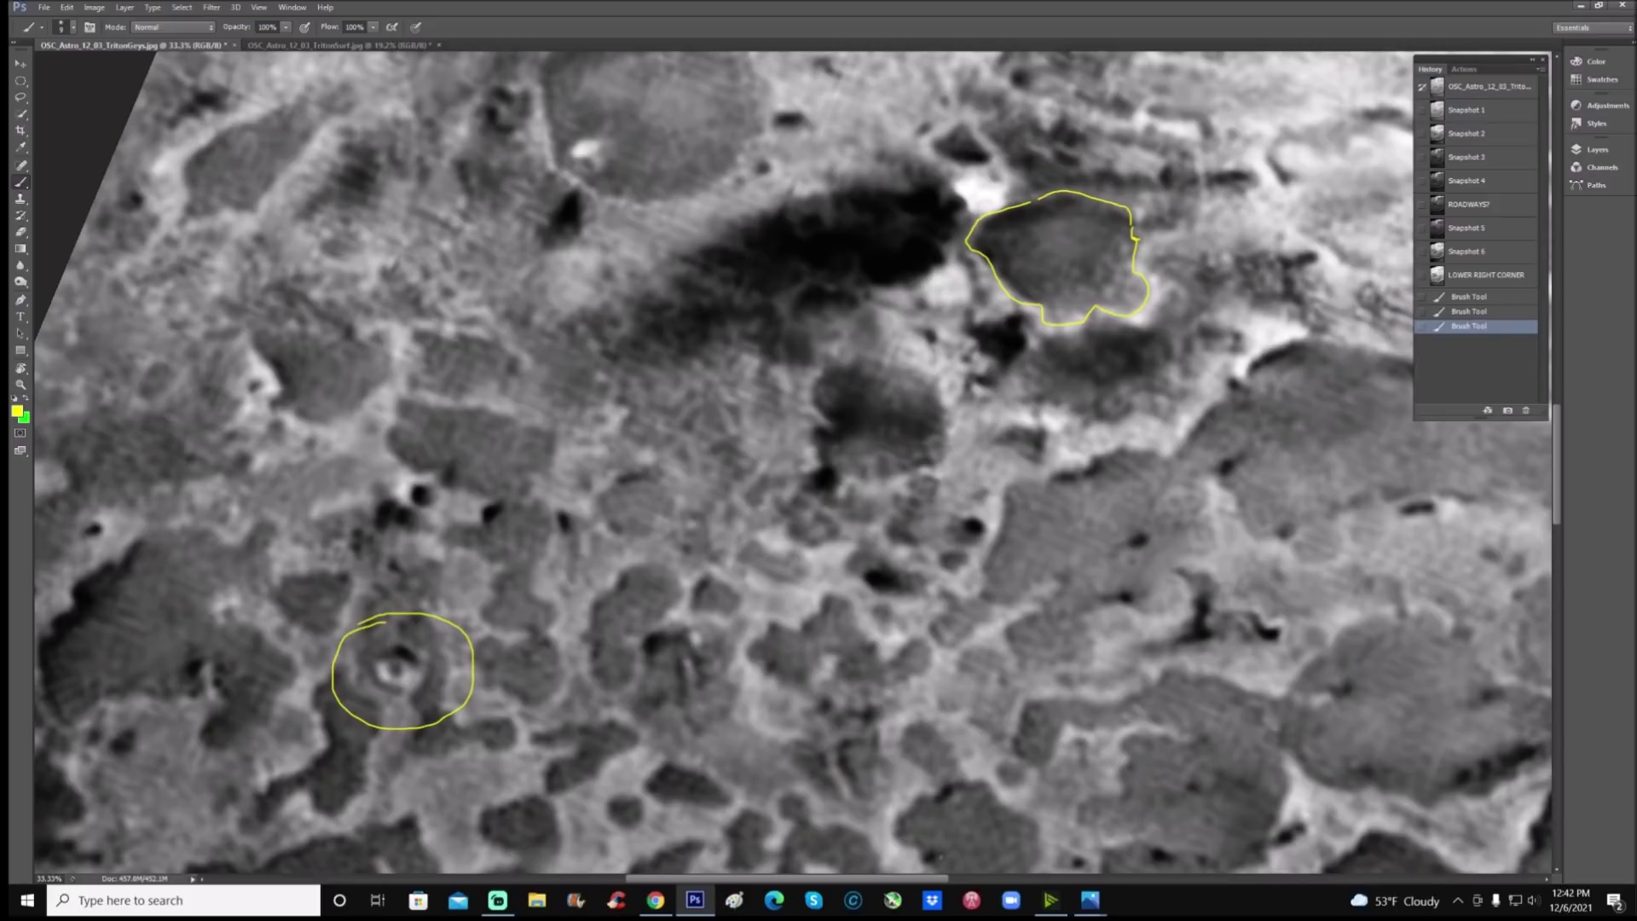
Step: Circle in yellow the bright spots at the upper end of the thin dark streak near the image's right edge
left_click_drag(919, 880, 1139, 878)
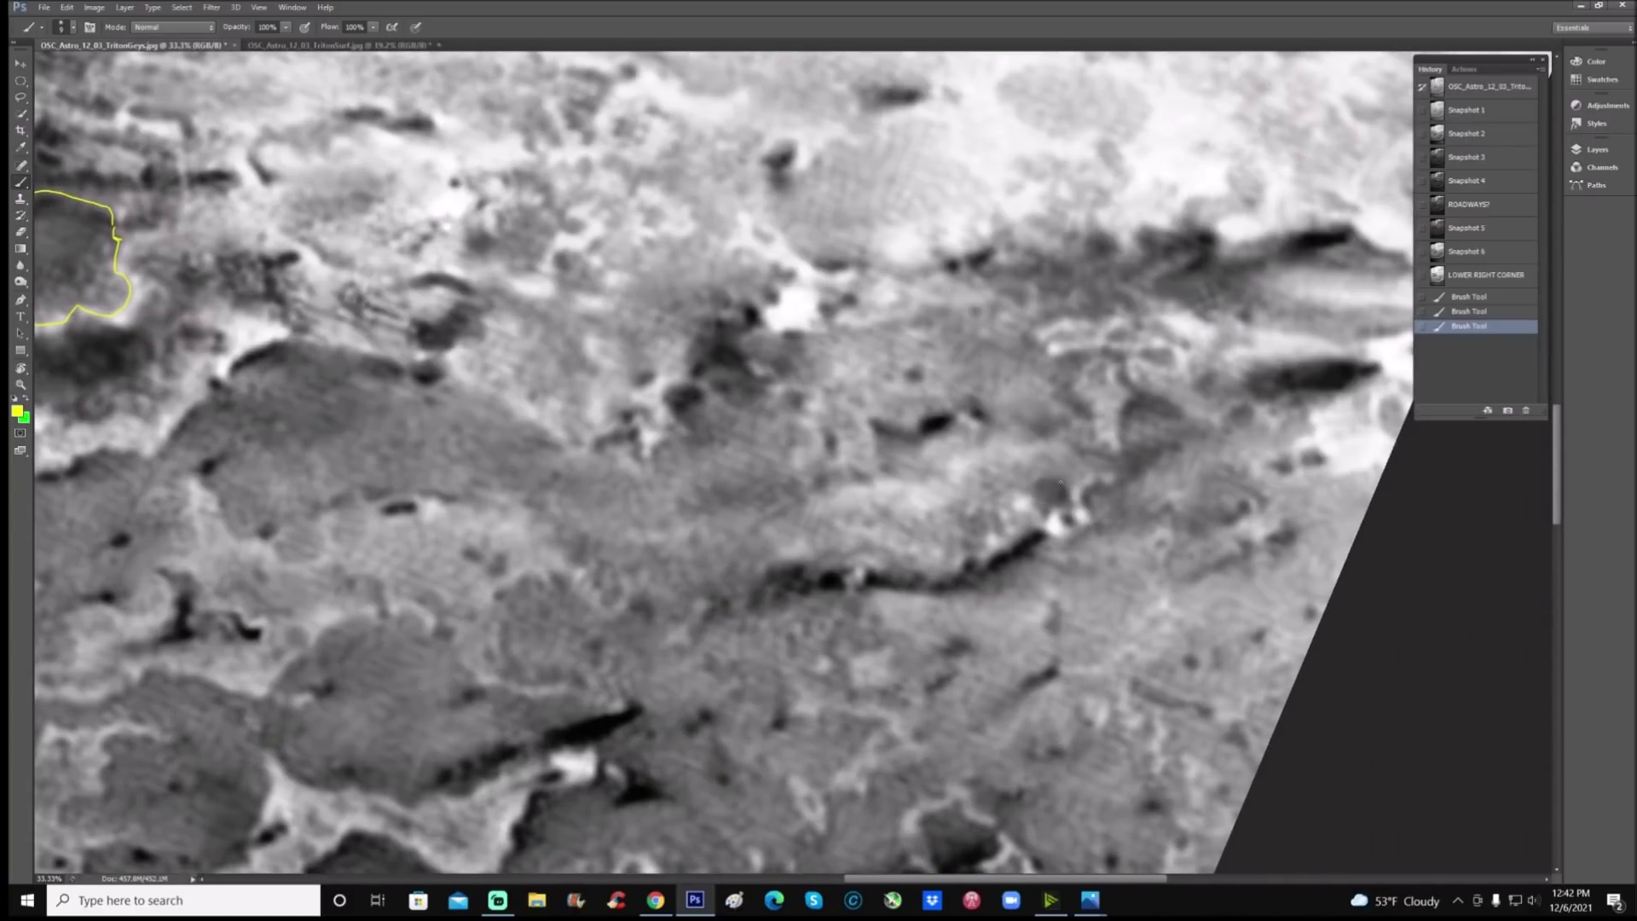
mouse_move(1060, 481)
left_mouse_down()
mouse_move(1019, 489)
mouse_move(994, 541)
mouse_move(1041, 567)
mouse_move(1104, 550)
mouse_move(1115, 497)
mouse_move(1044, 480)
left_mouse_up()
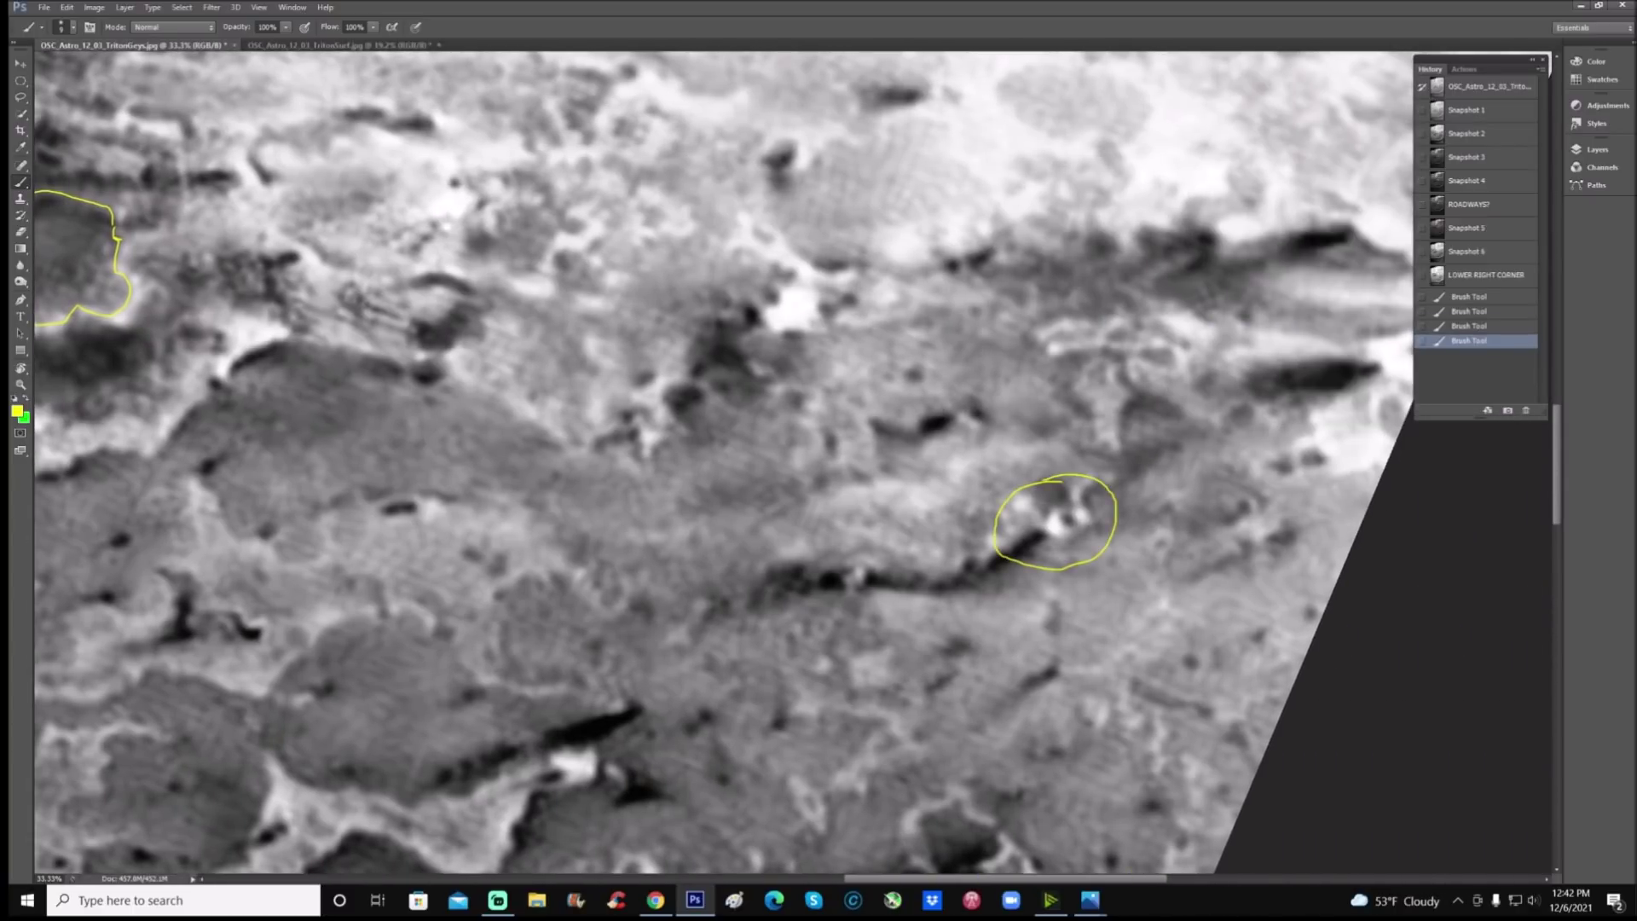
scroll(793, 460, "up", 3)
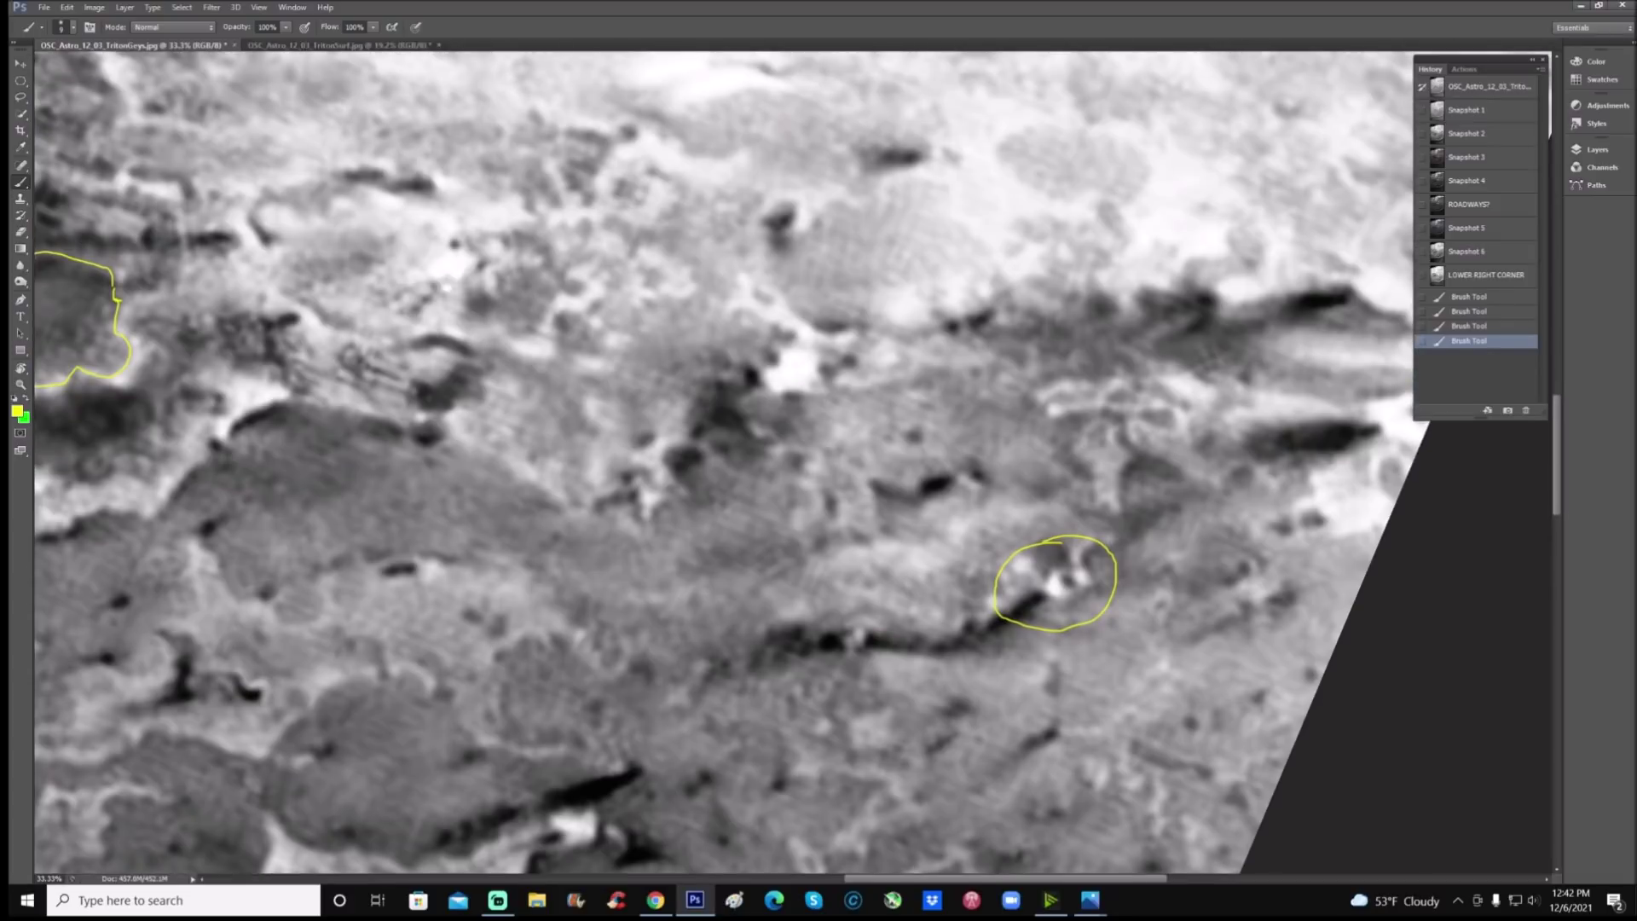
Step: Restore Snapshot 4 and draw a yellow outline around the pale angular formations near the image's upper left edge
key("ctrl+minus")
key("ctrl+minus")
key("ctrl+minus")
key("ctrl+minus")
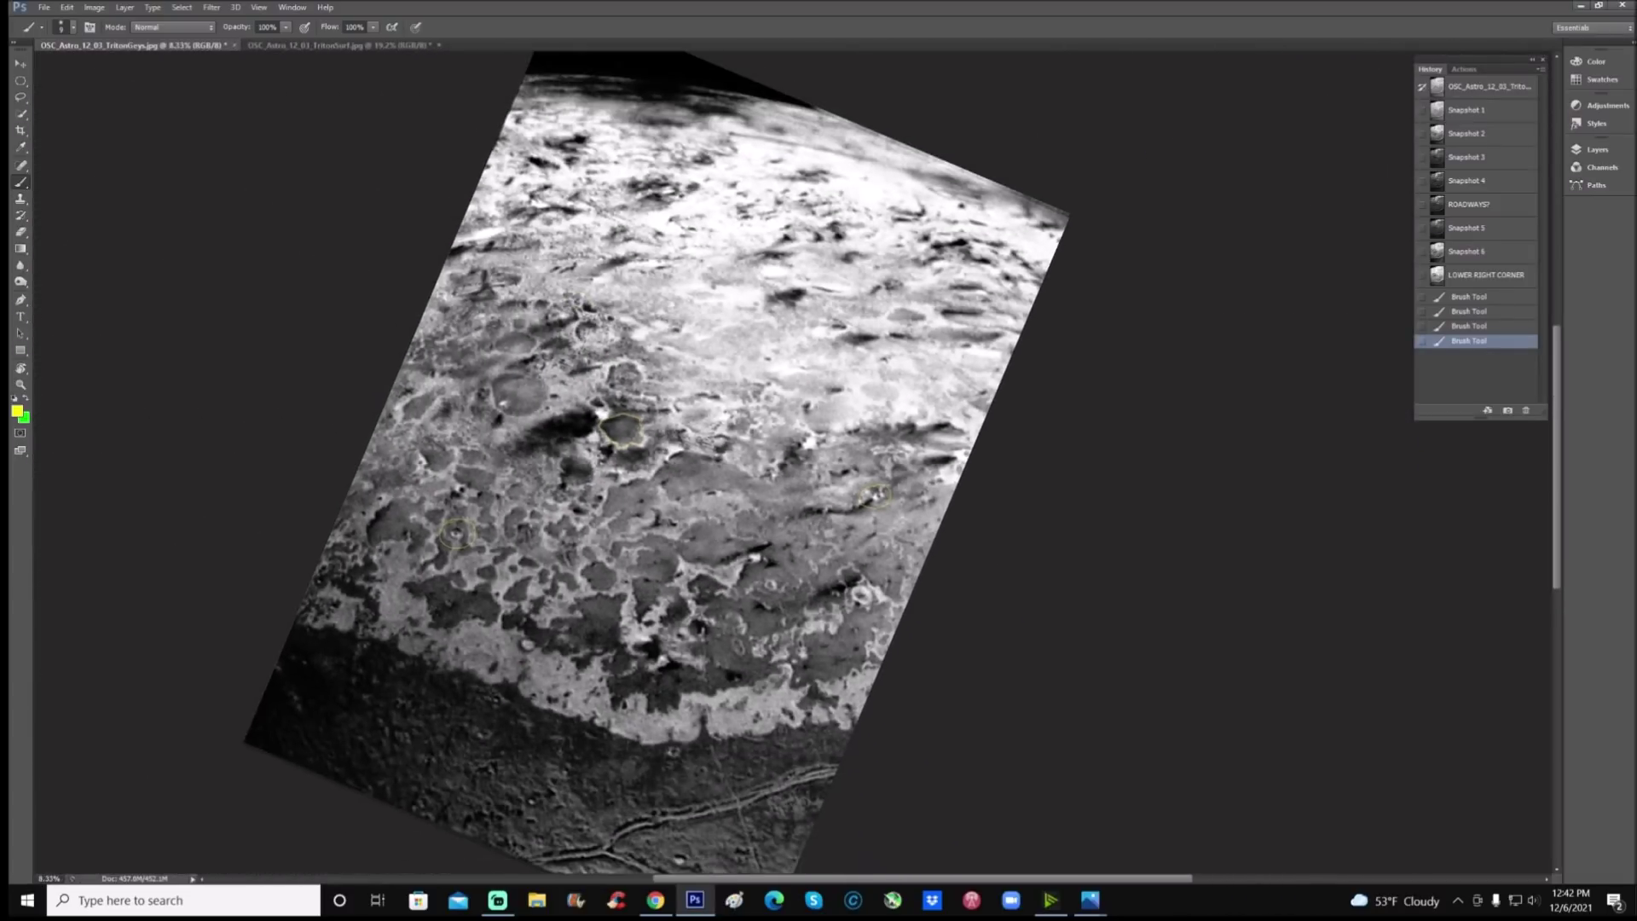
scroll(698, 560, "up", 2)
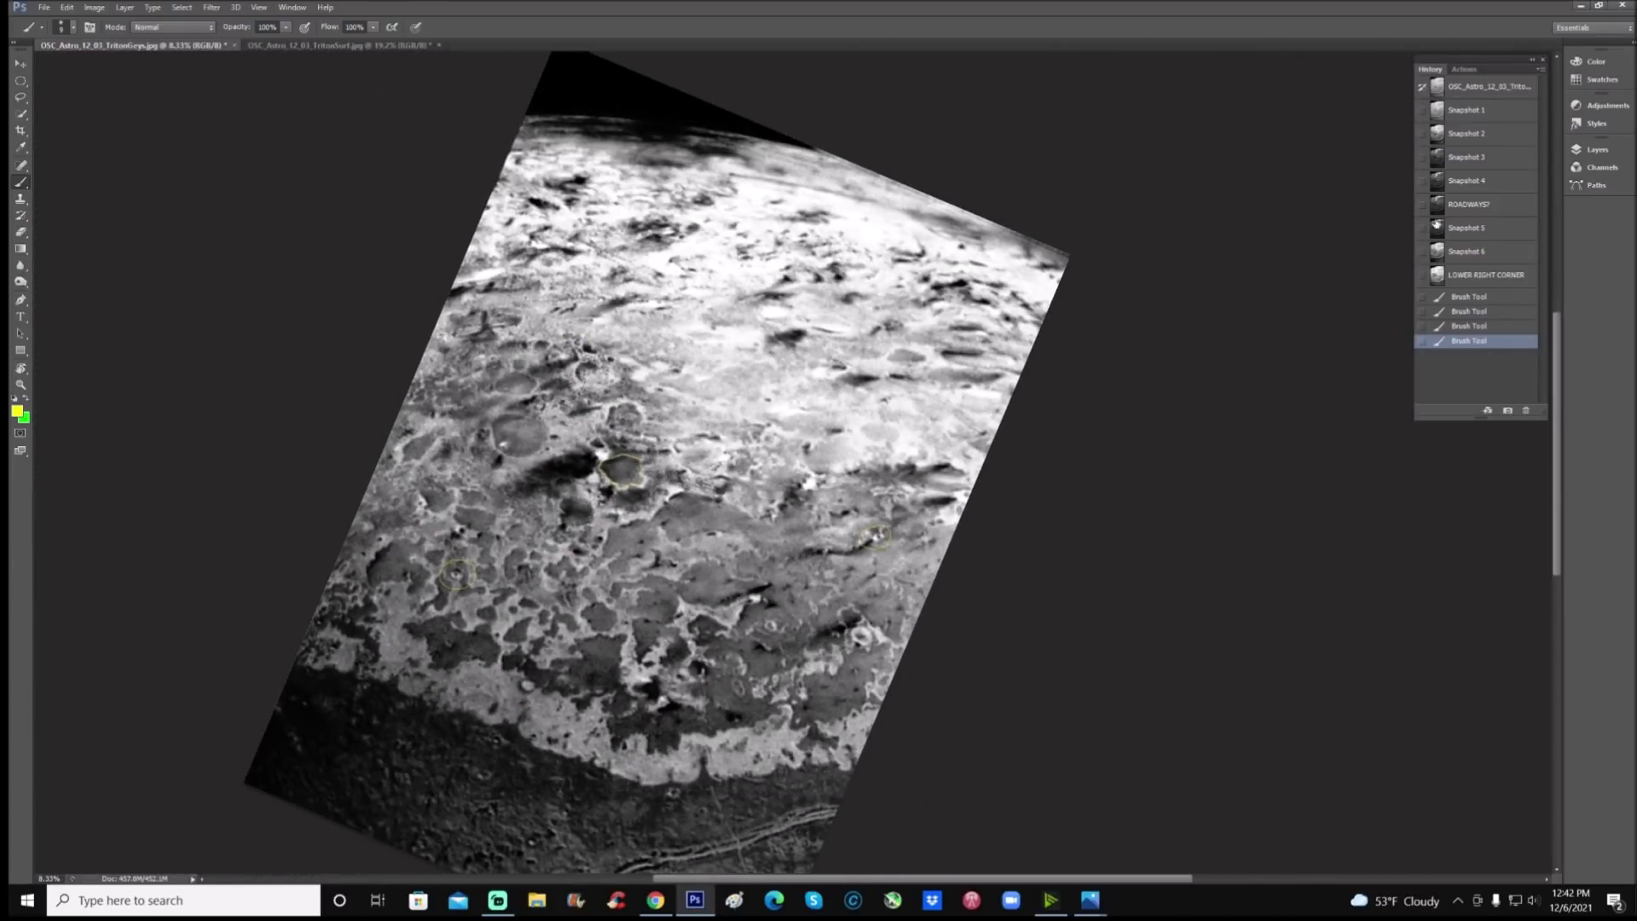
left_click(1481, 159)
left_click(1481, 181)
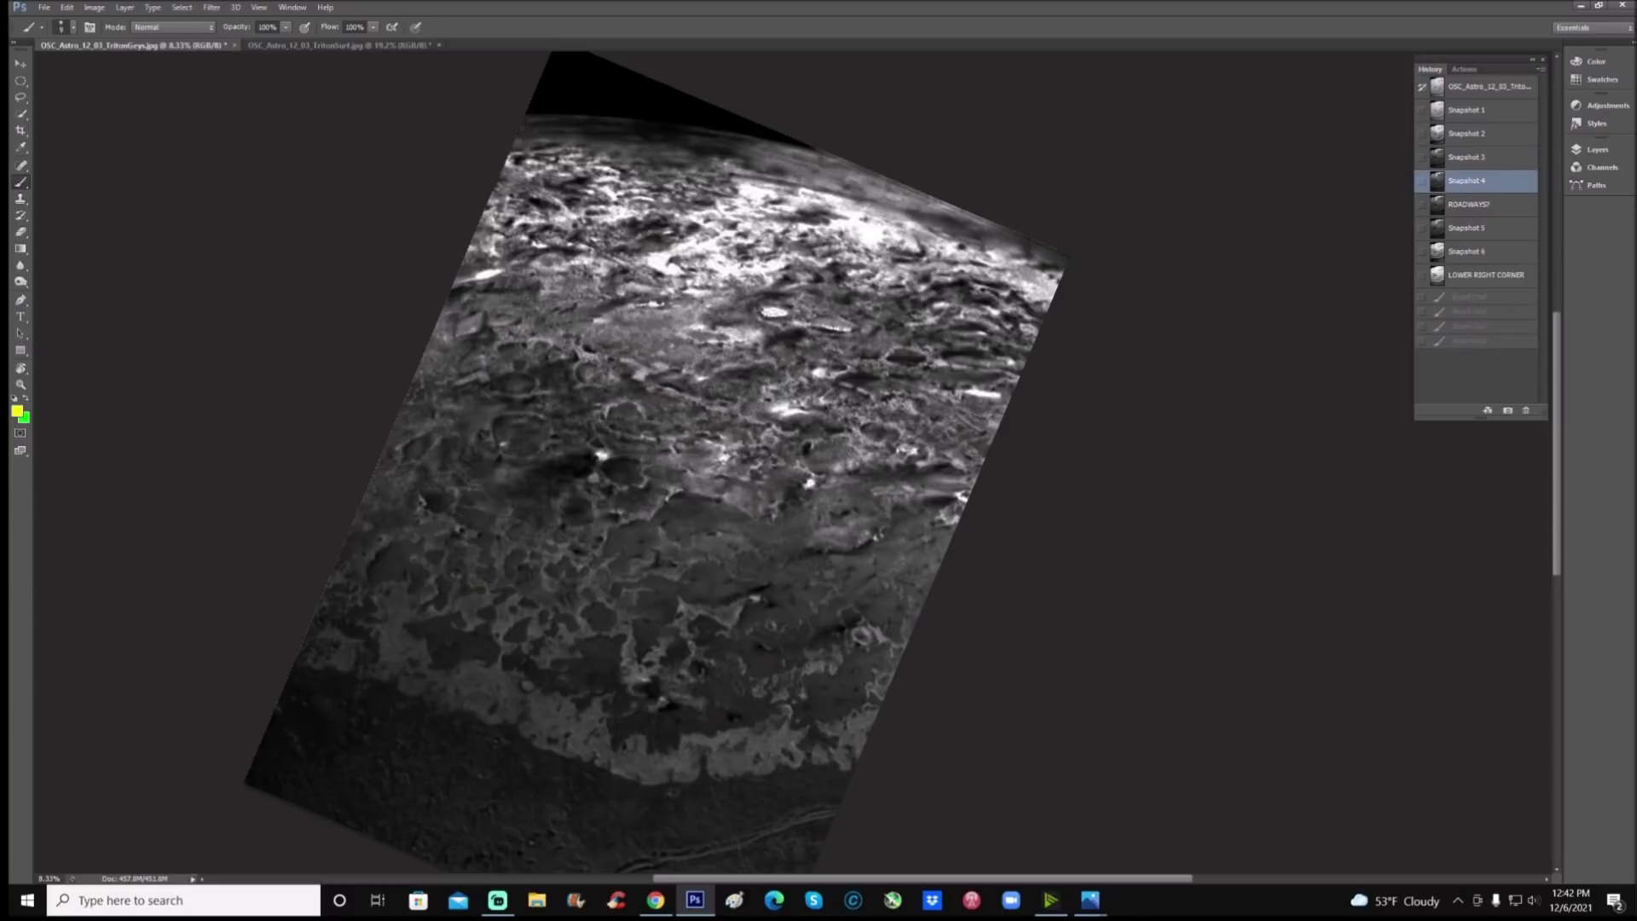
left_click(21, 385)
left_click_drag(380, 323, 442, 285)
key("b")
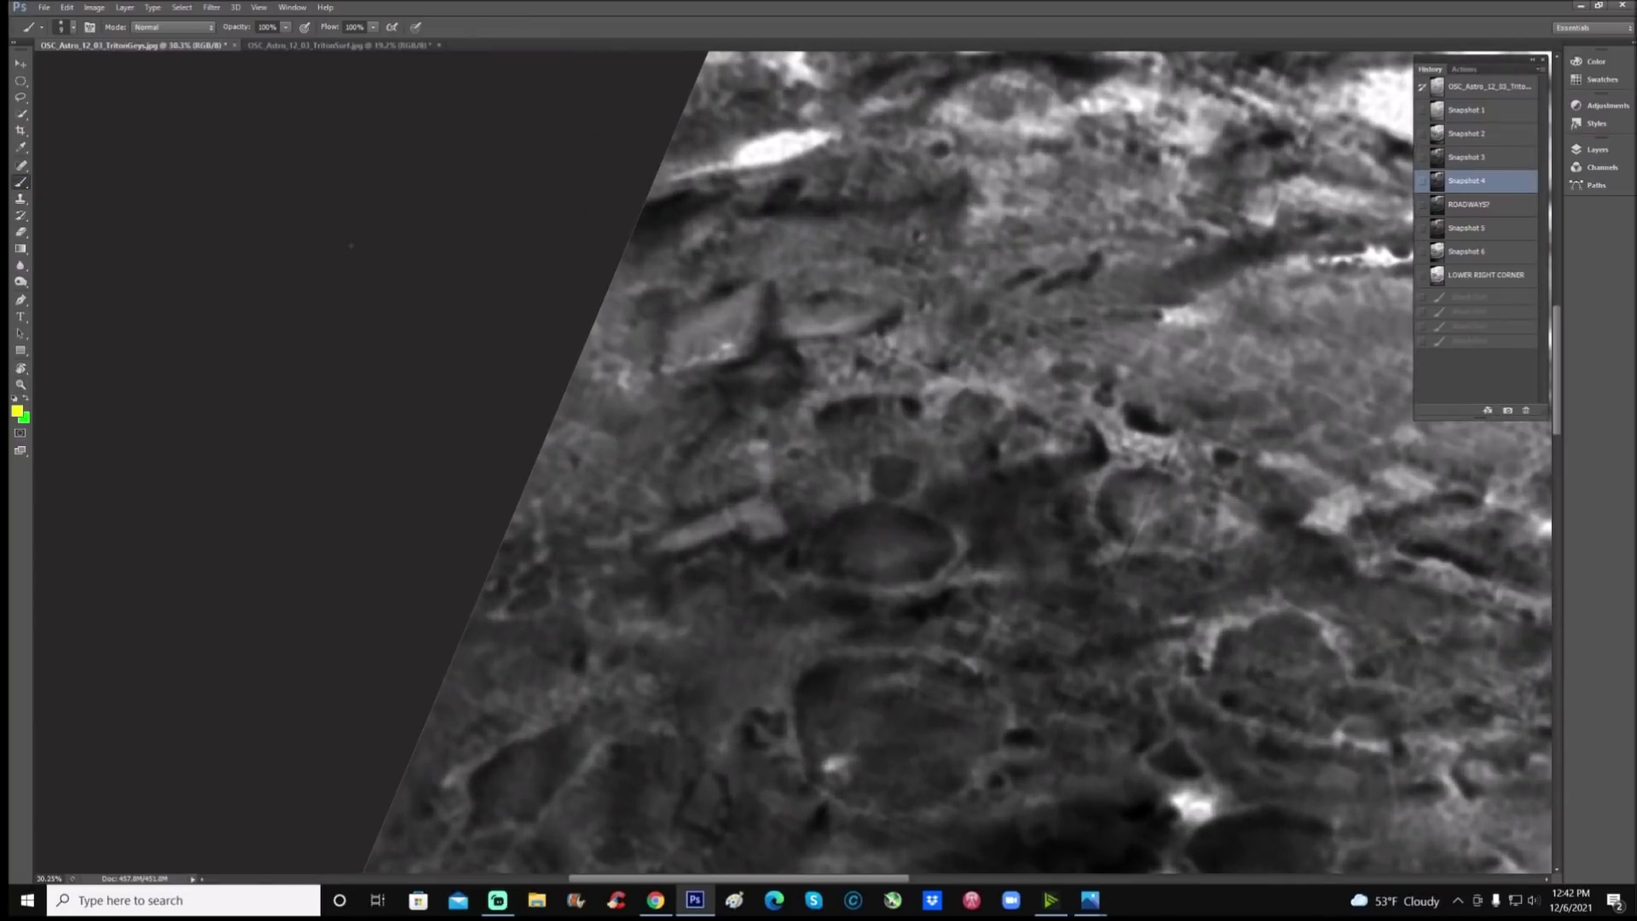
mouse_move(654, 266)
left_mouse_down()
mouse_move(627, 404)
mouse_move(783, 417)
mouse_move(952, 336)
mouse_move(888, 261)
mouse_move(656, 264)
left_mouse_up()
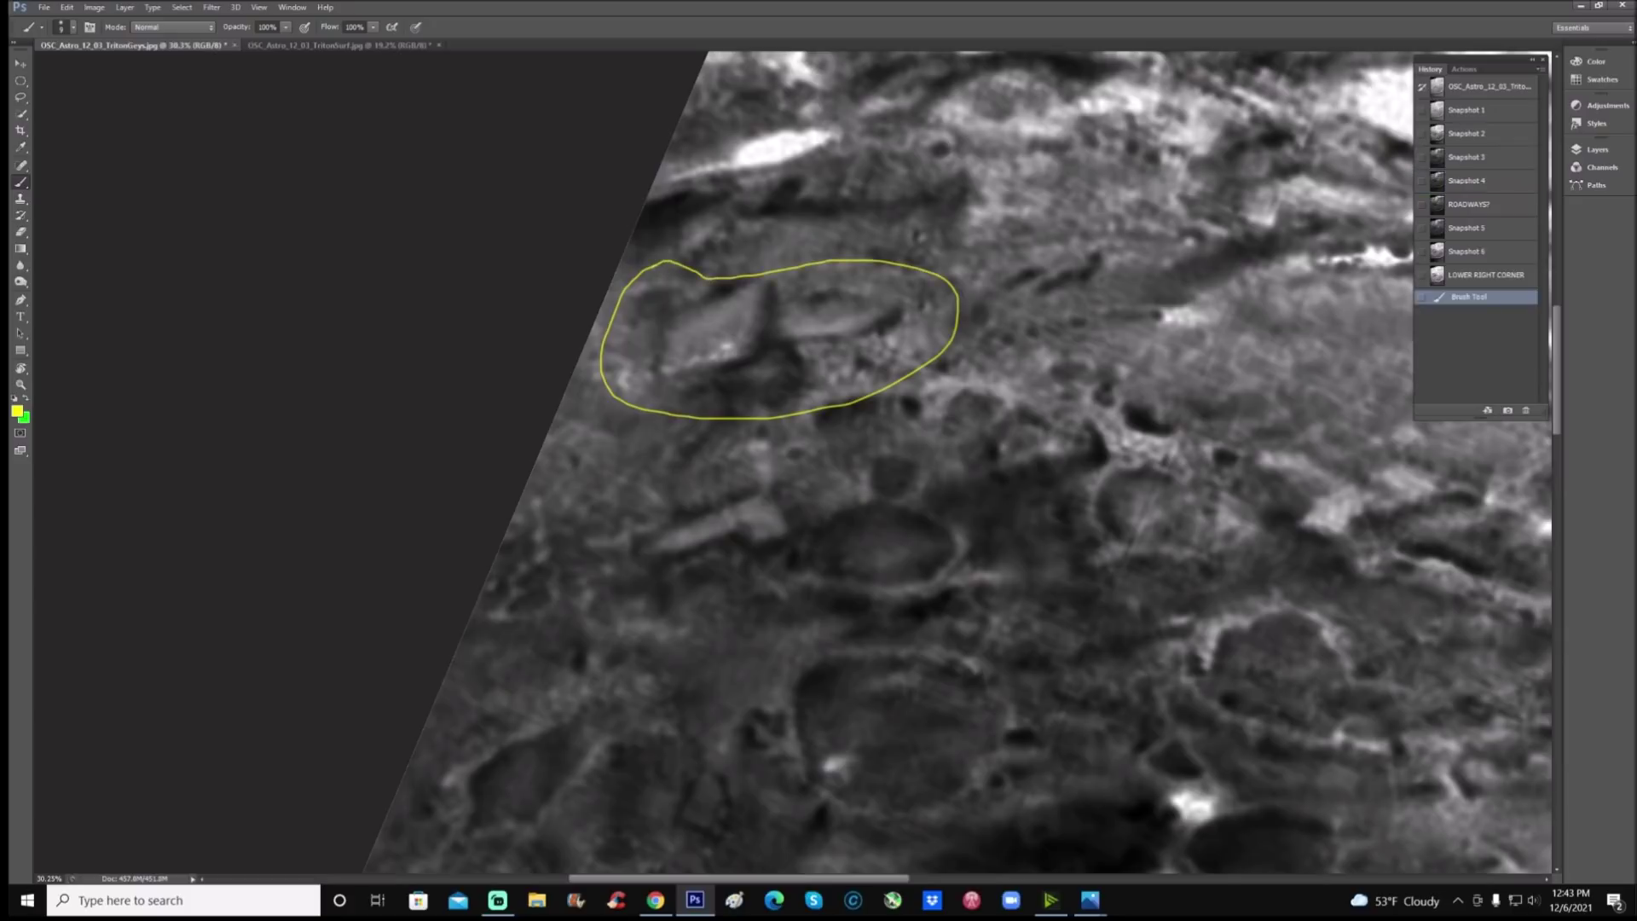
Step: Underline the bright lower edge of the pale angular block in yellow and circle a small spot on its face
left_click_drag(664, 881, 735, 885)
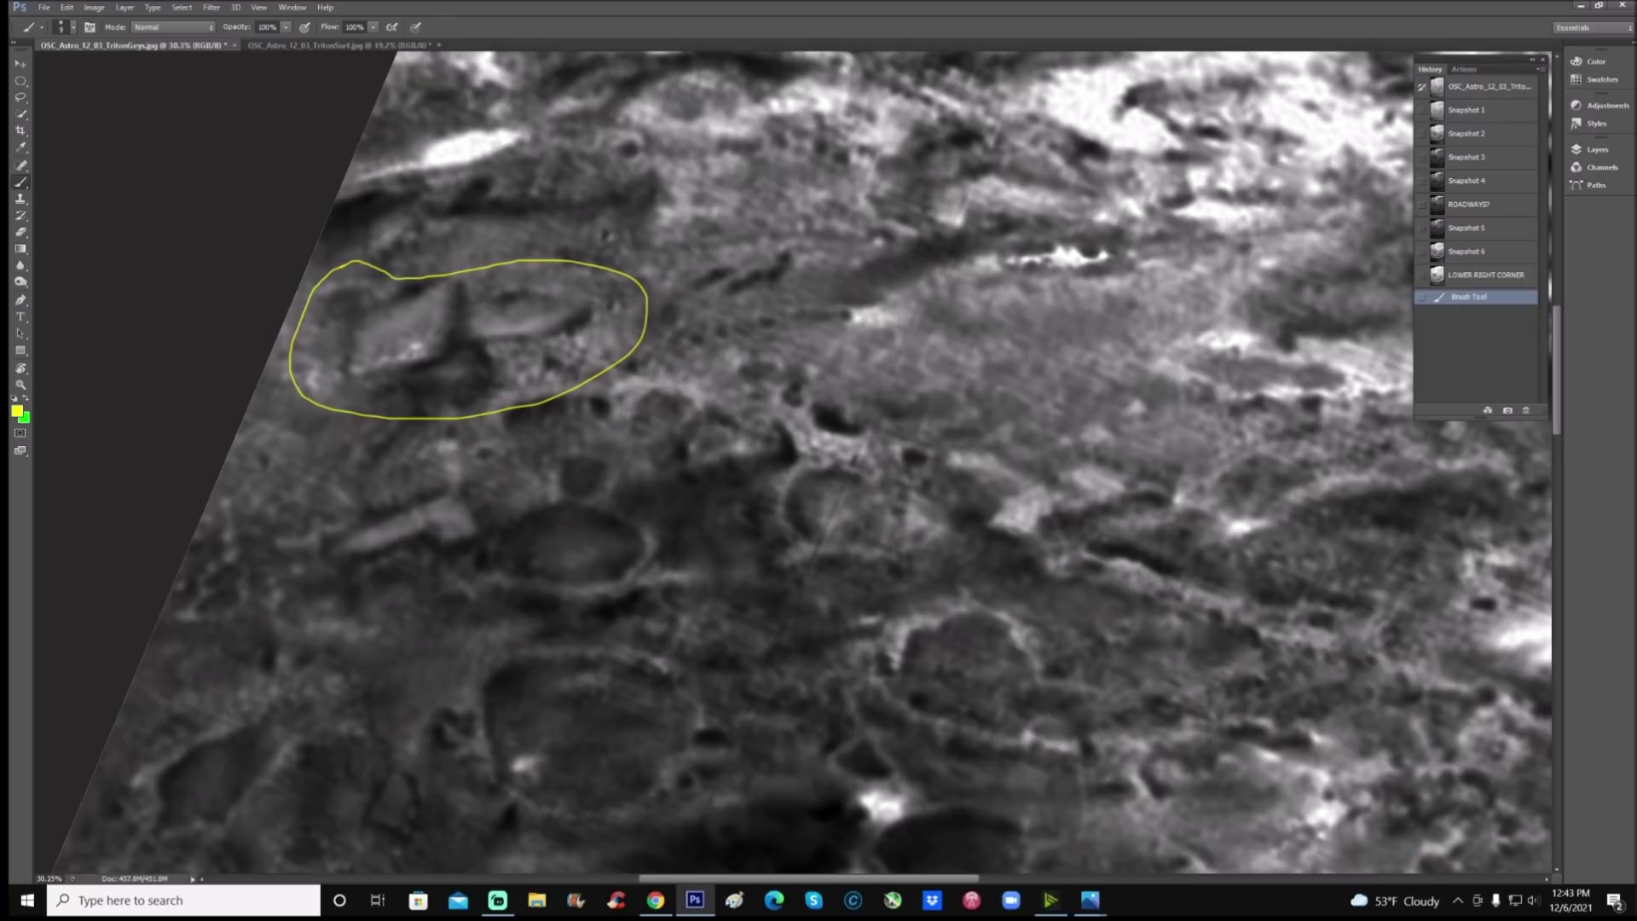
scroll(805, 460, "up", 2)
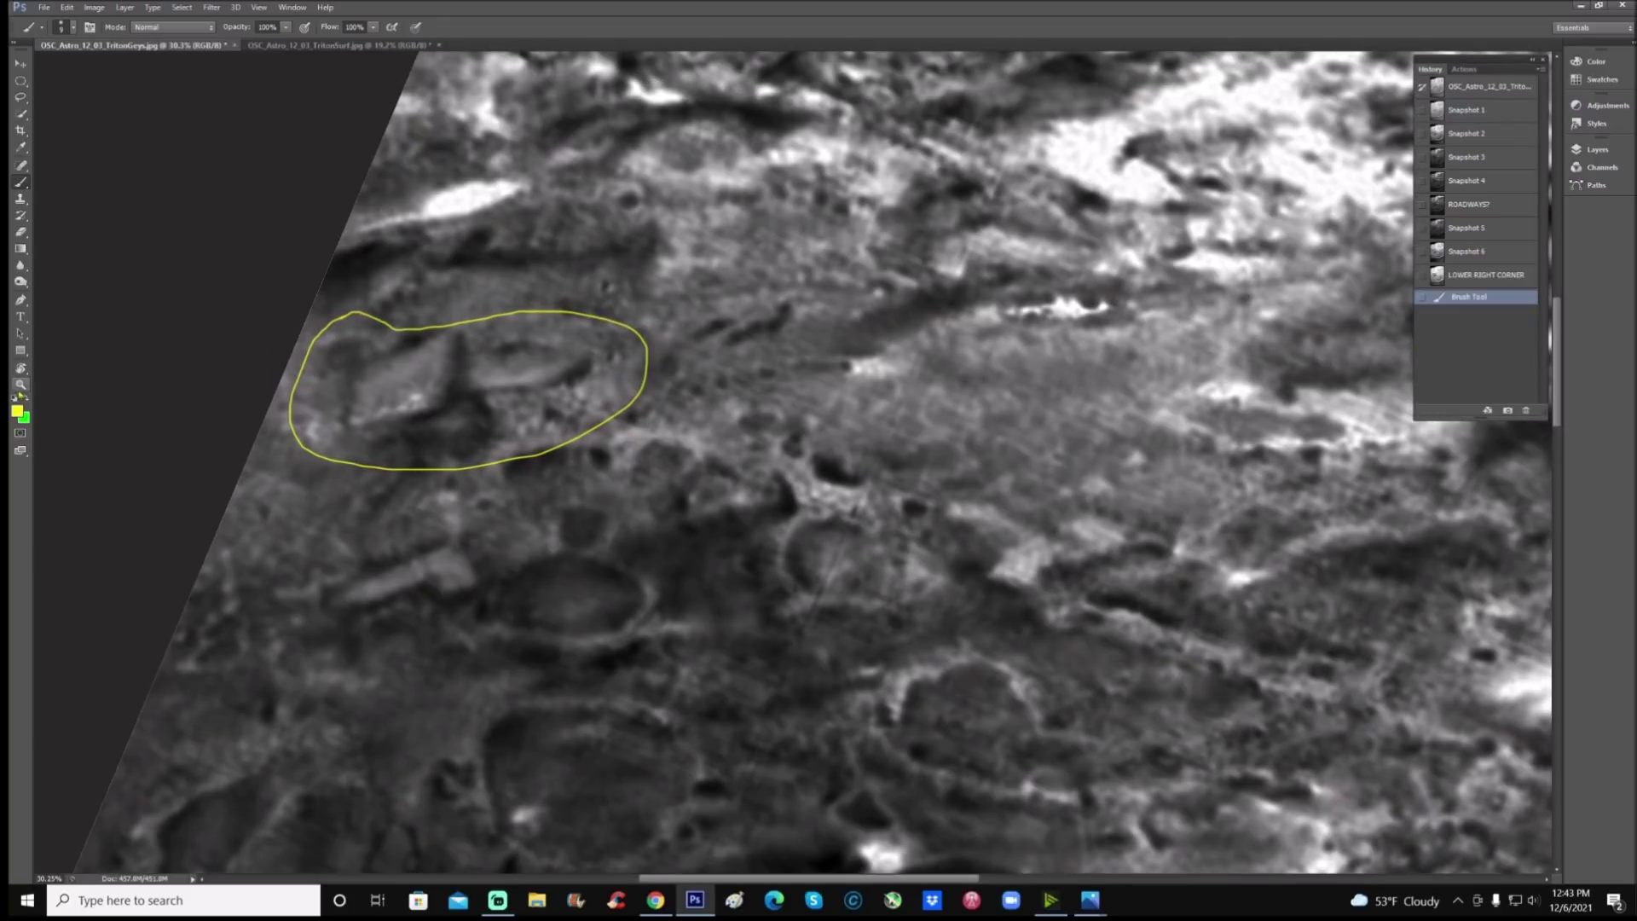
left_click(20, 384)
left_click(237, 412)
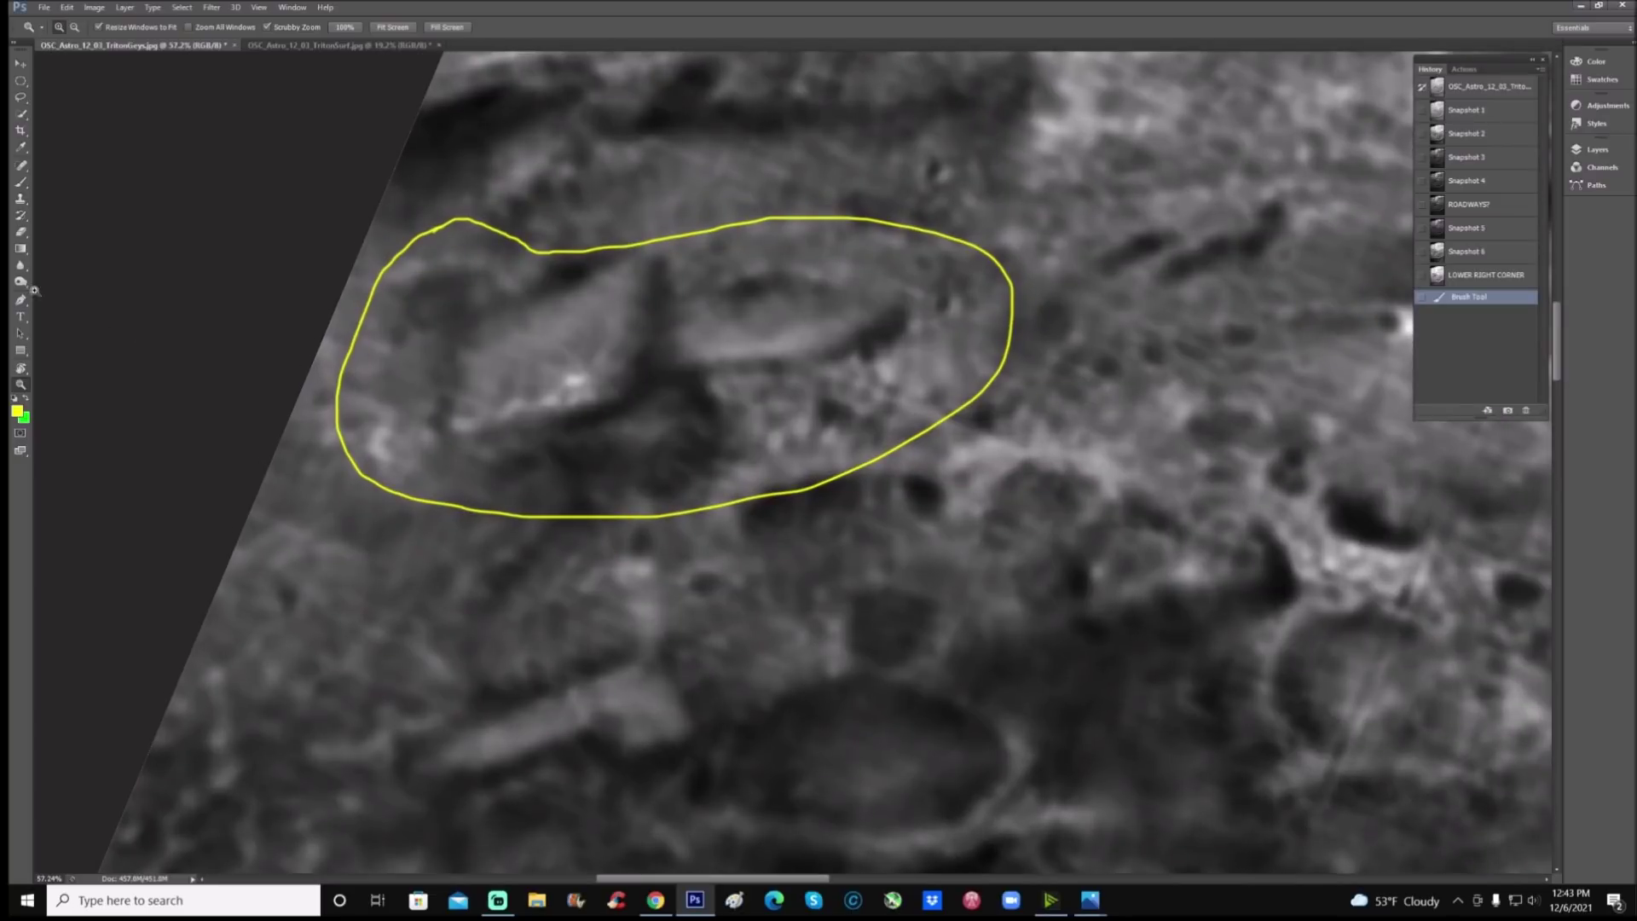
left_click(21, 183)
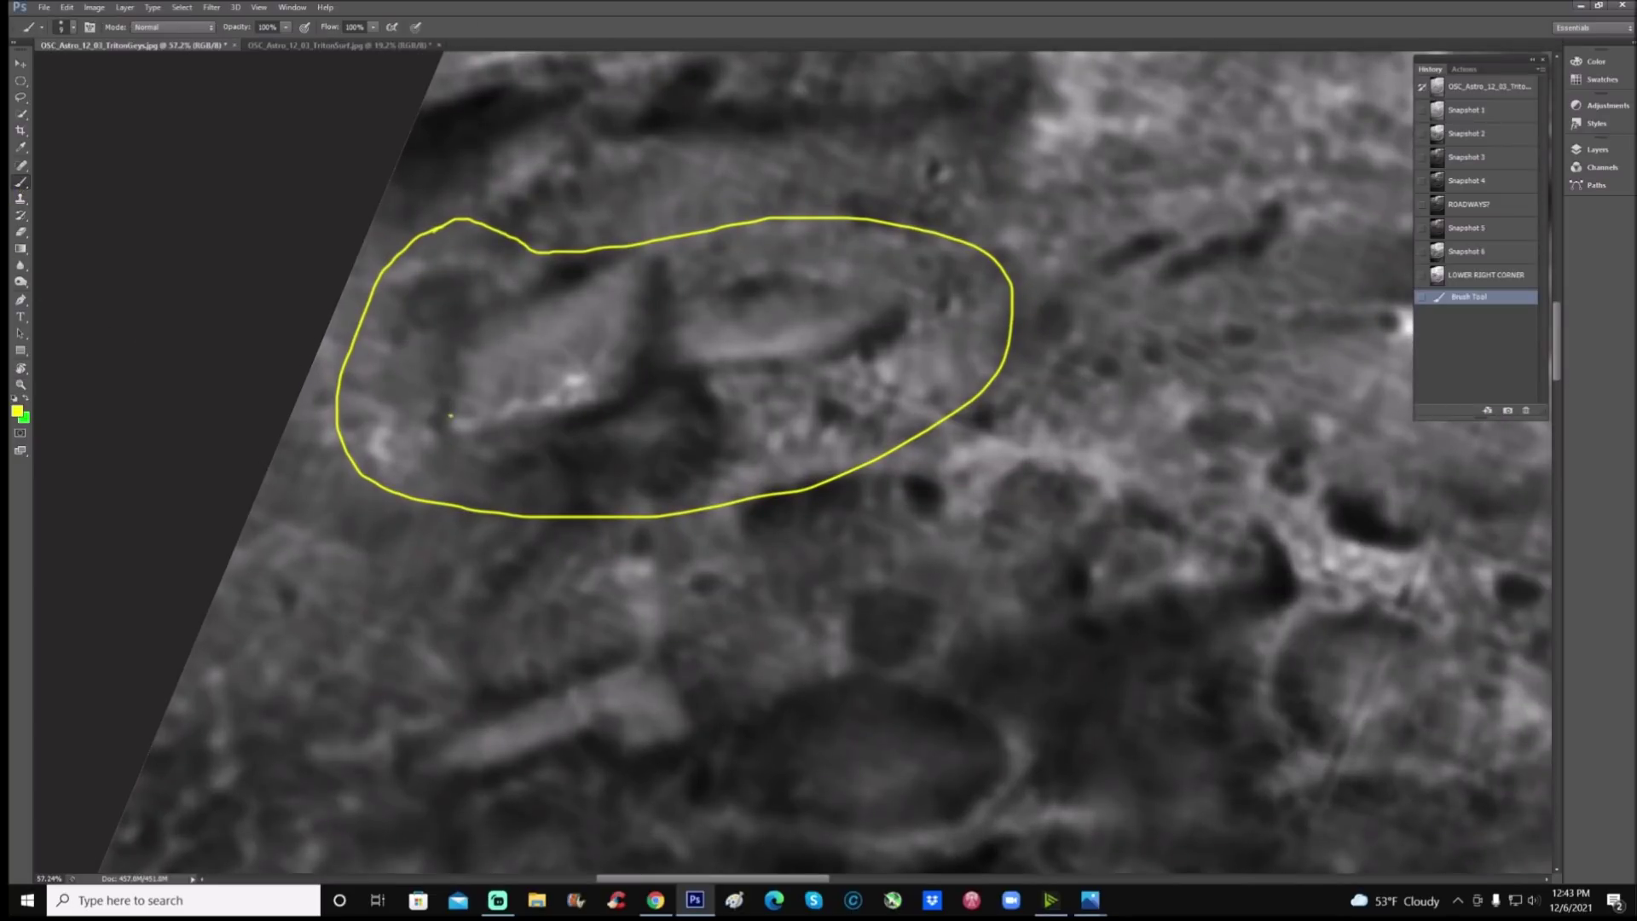
left_click_drag(450, 416, 585, 398)
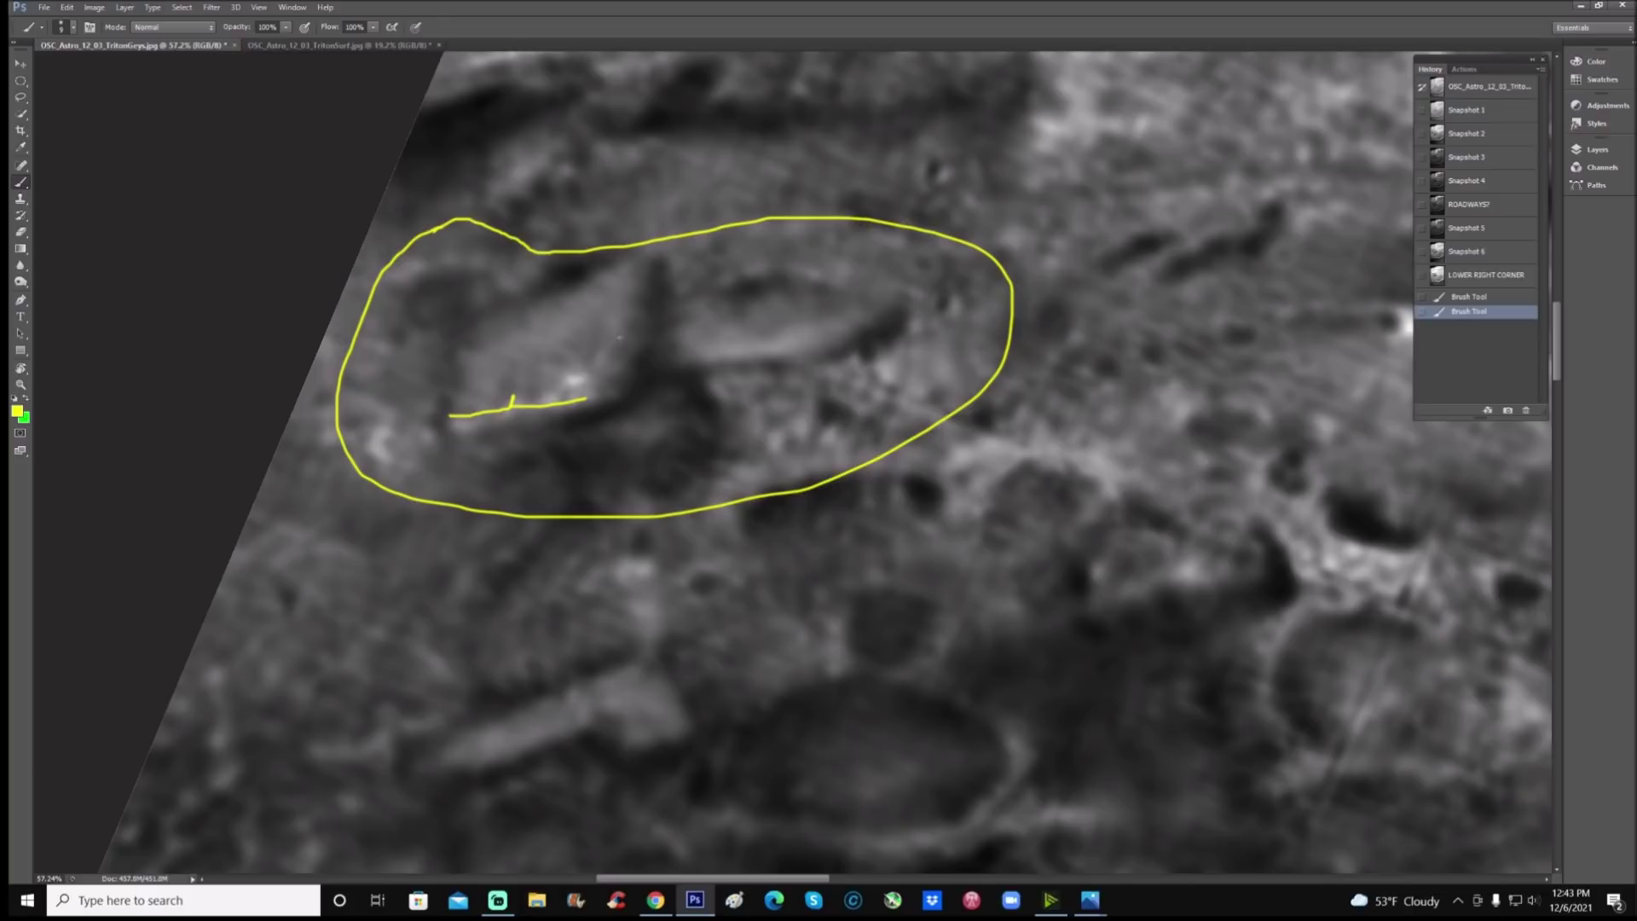
mouse_move(608, 338)
left_mouse_down()
mouse_move(588, 365)
mouse_move(628, 362)
mouse_move(610, 354)
left_mouse_up()
Step: Circle in yellow the small dark ring-shaped feature at the lower left of the large shallow crater
scroll(814, 426, "down", 2)
scroll(881, 453, "down", 2)
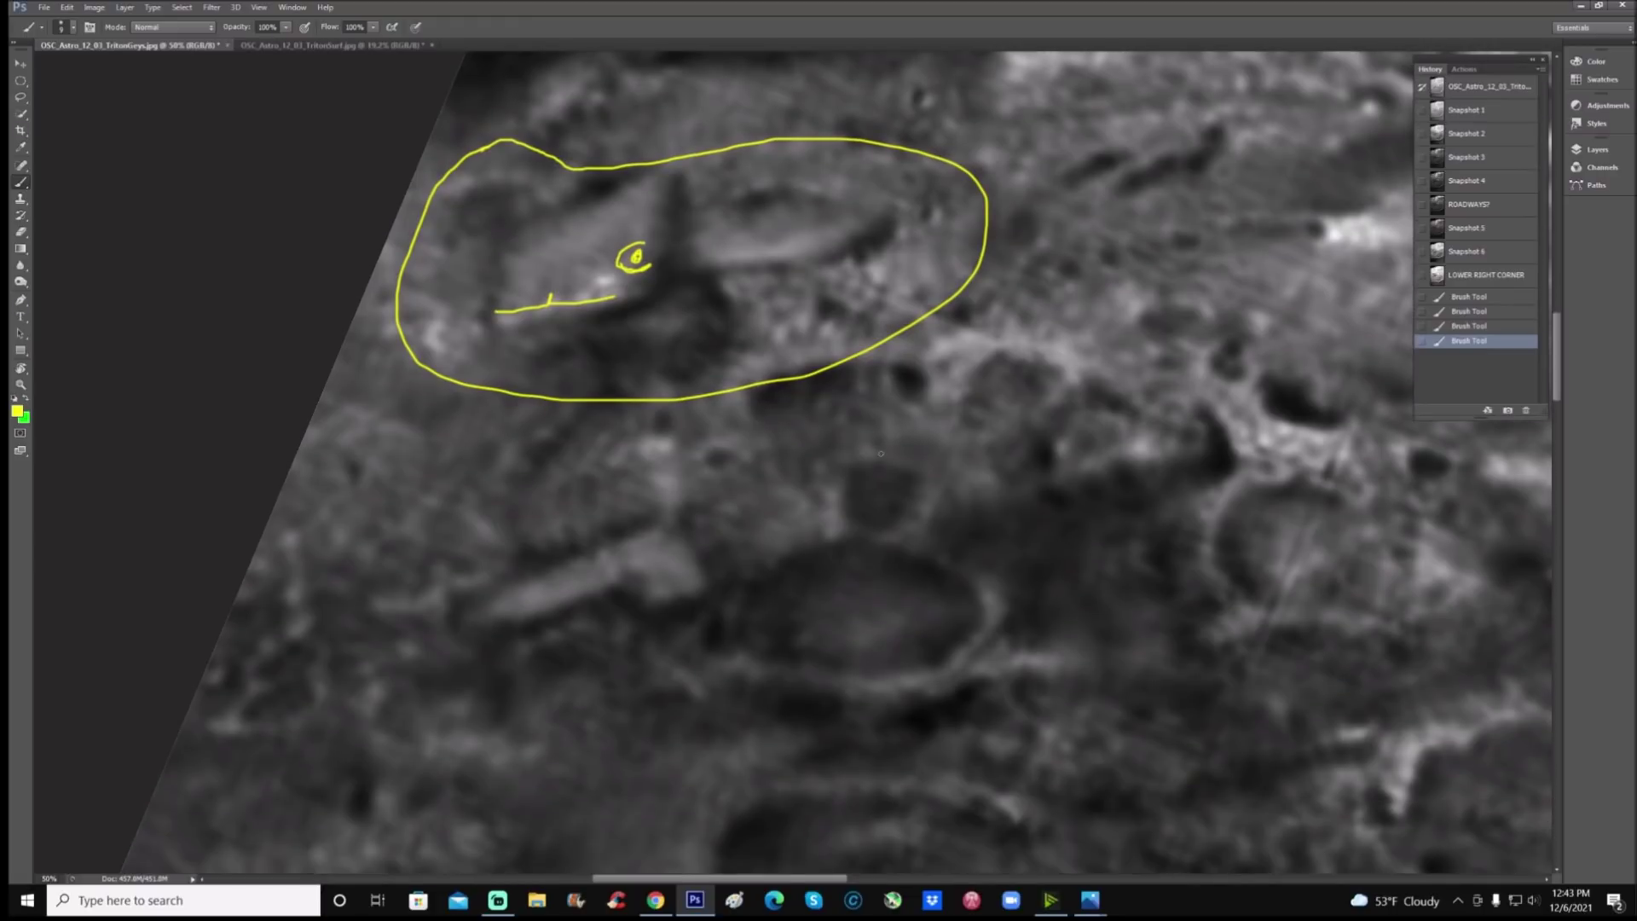
key("ctrl+minus")
scroll(878, 459, "down", 3)
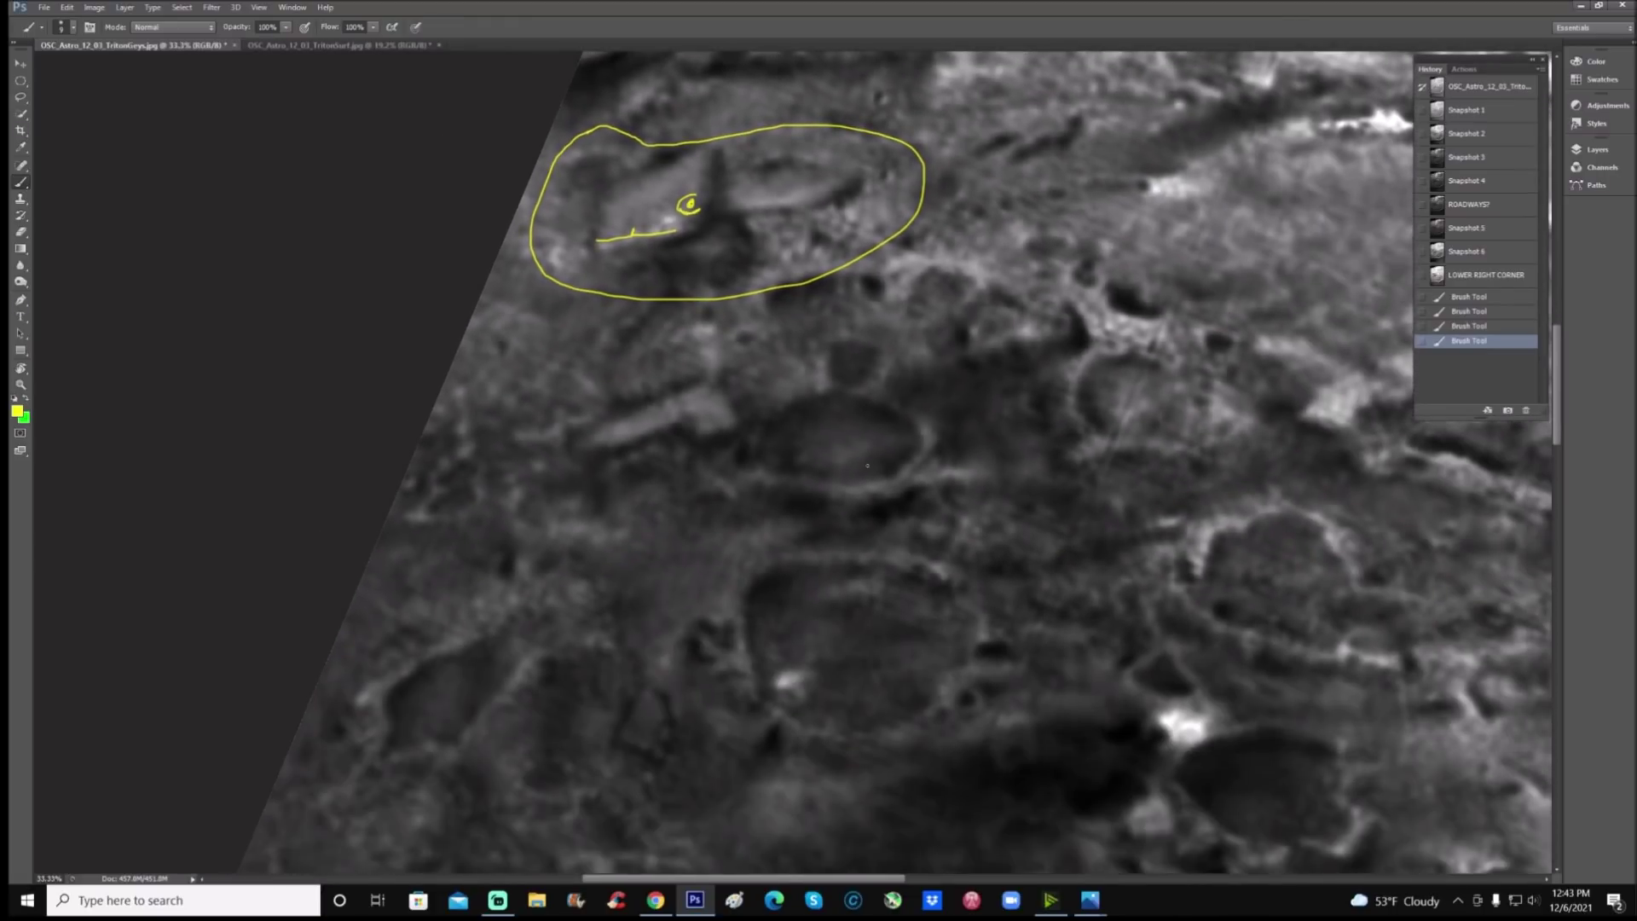
scroll(867, 466, "down", 1)
mouse_move(632, 609)
left_mouse_down()
mouse_move(593, 646)
mouse_move(584, 720)
mouse_move(675, 732)
mouse_move(715, 680)
mouse_move(703, 632)
mouse_move(675, 603)
mouse_move(634, 607)
left_mouse_up()
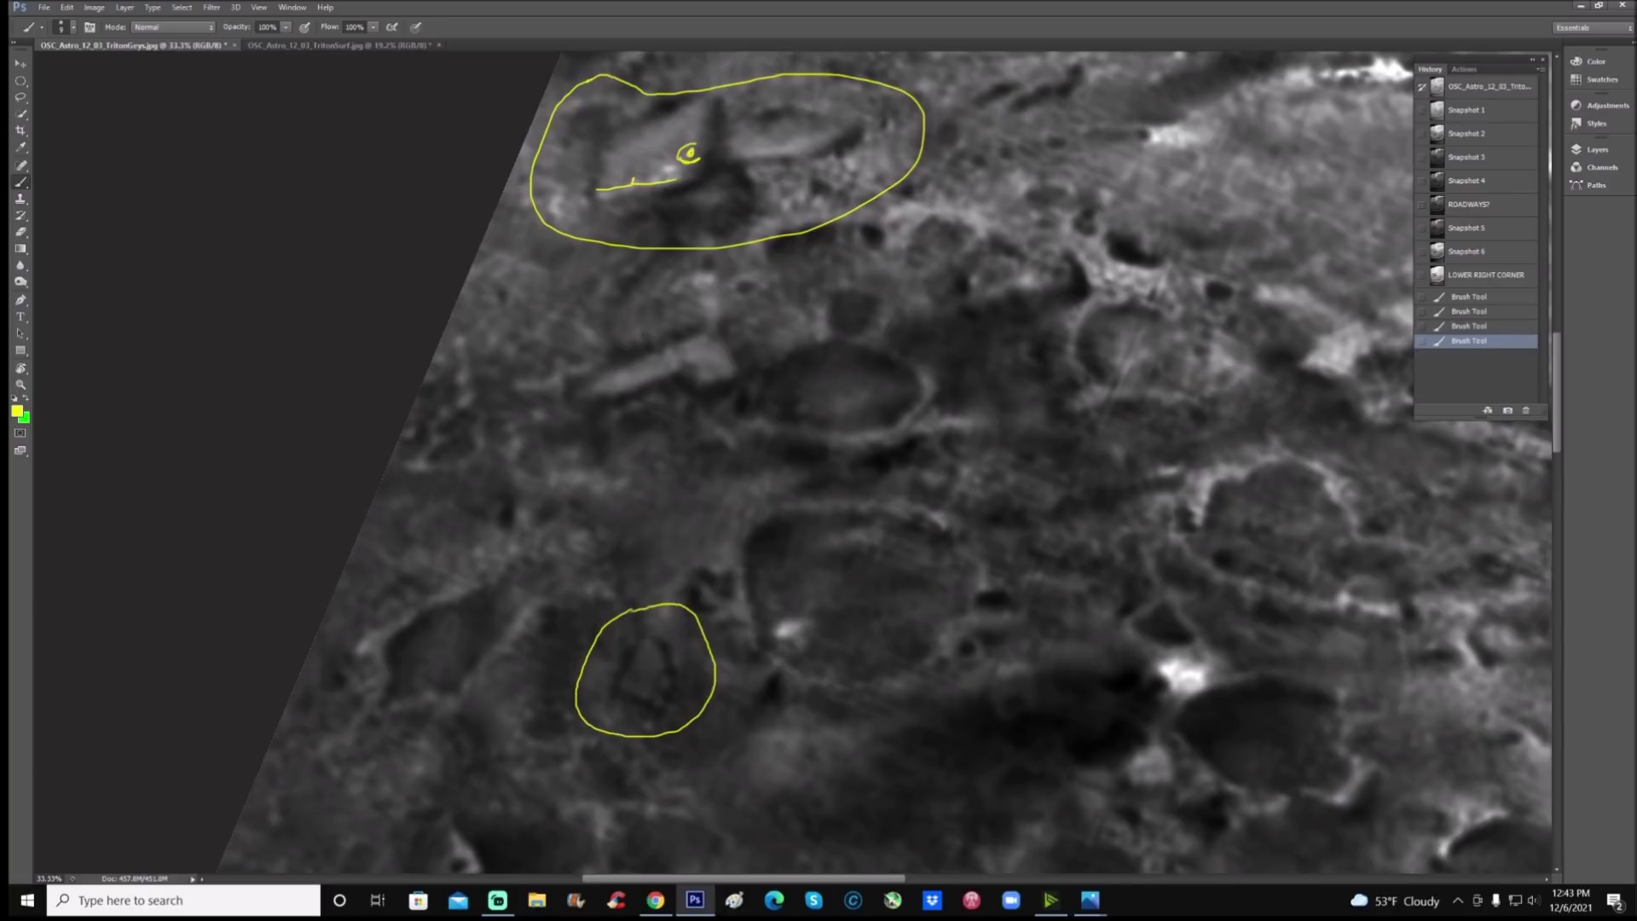
Step: Outline in yellow the pair of small dark pits and the adjoining bright patch beside the dark slope
scroll(635, 607, "down", 1)
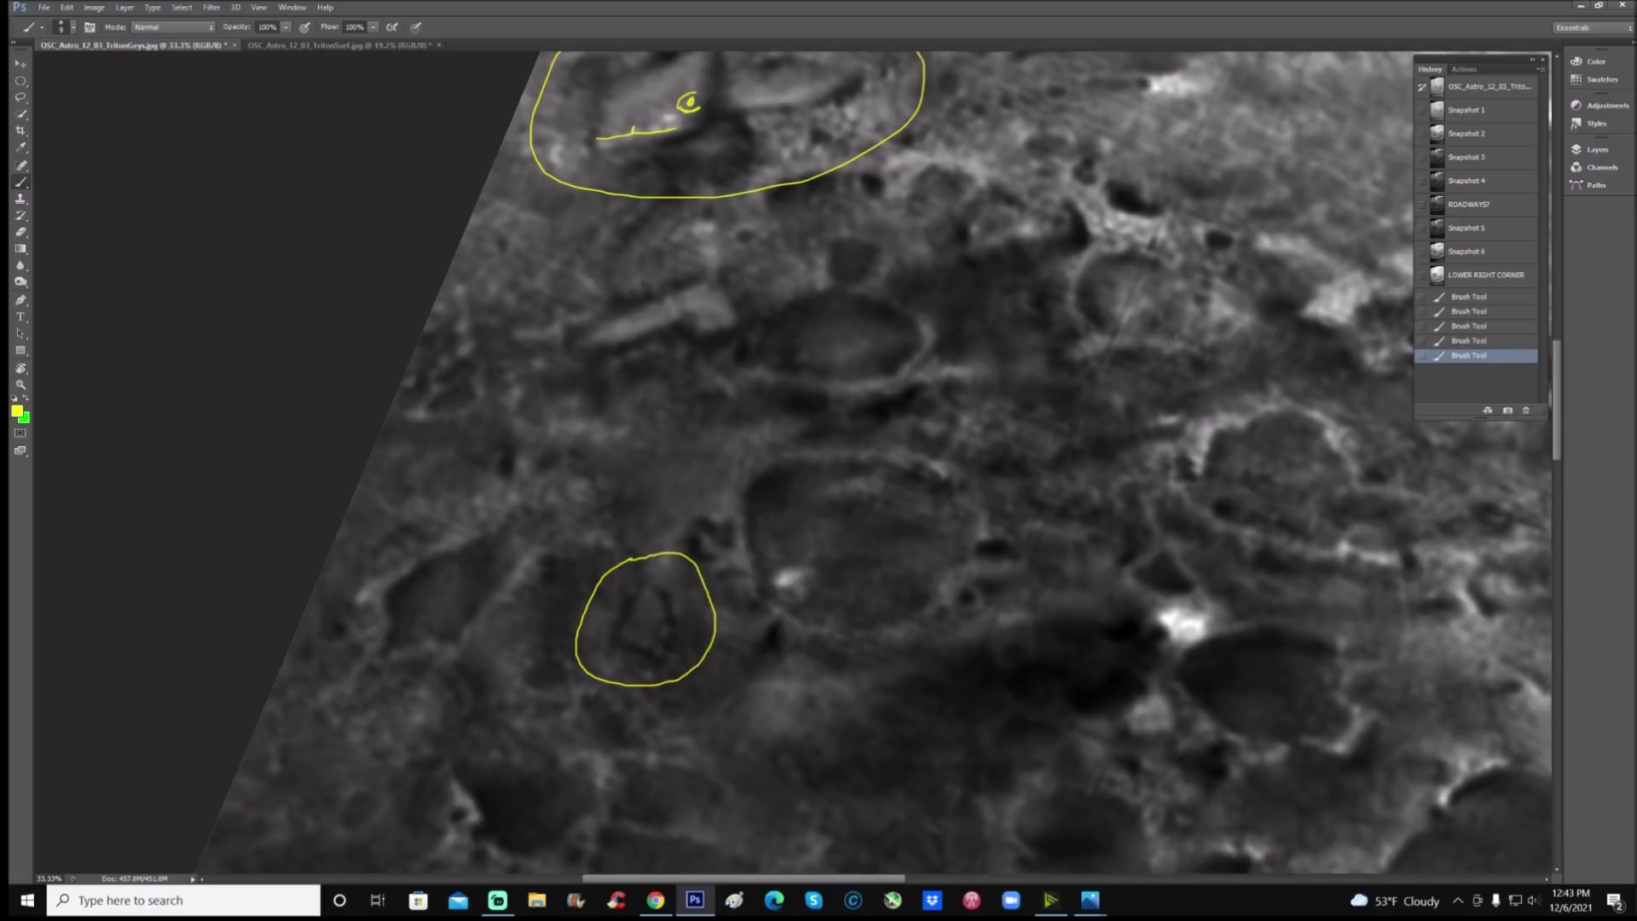
scroll(748, 849, "right", 4)
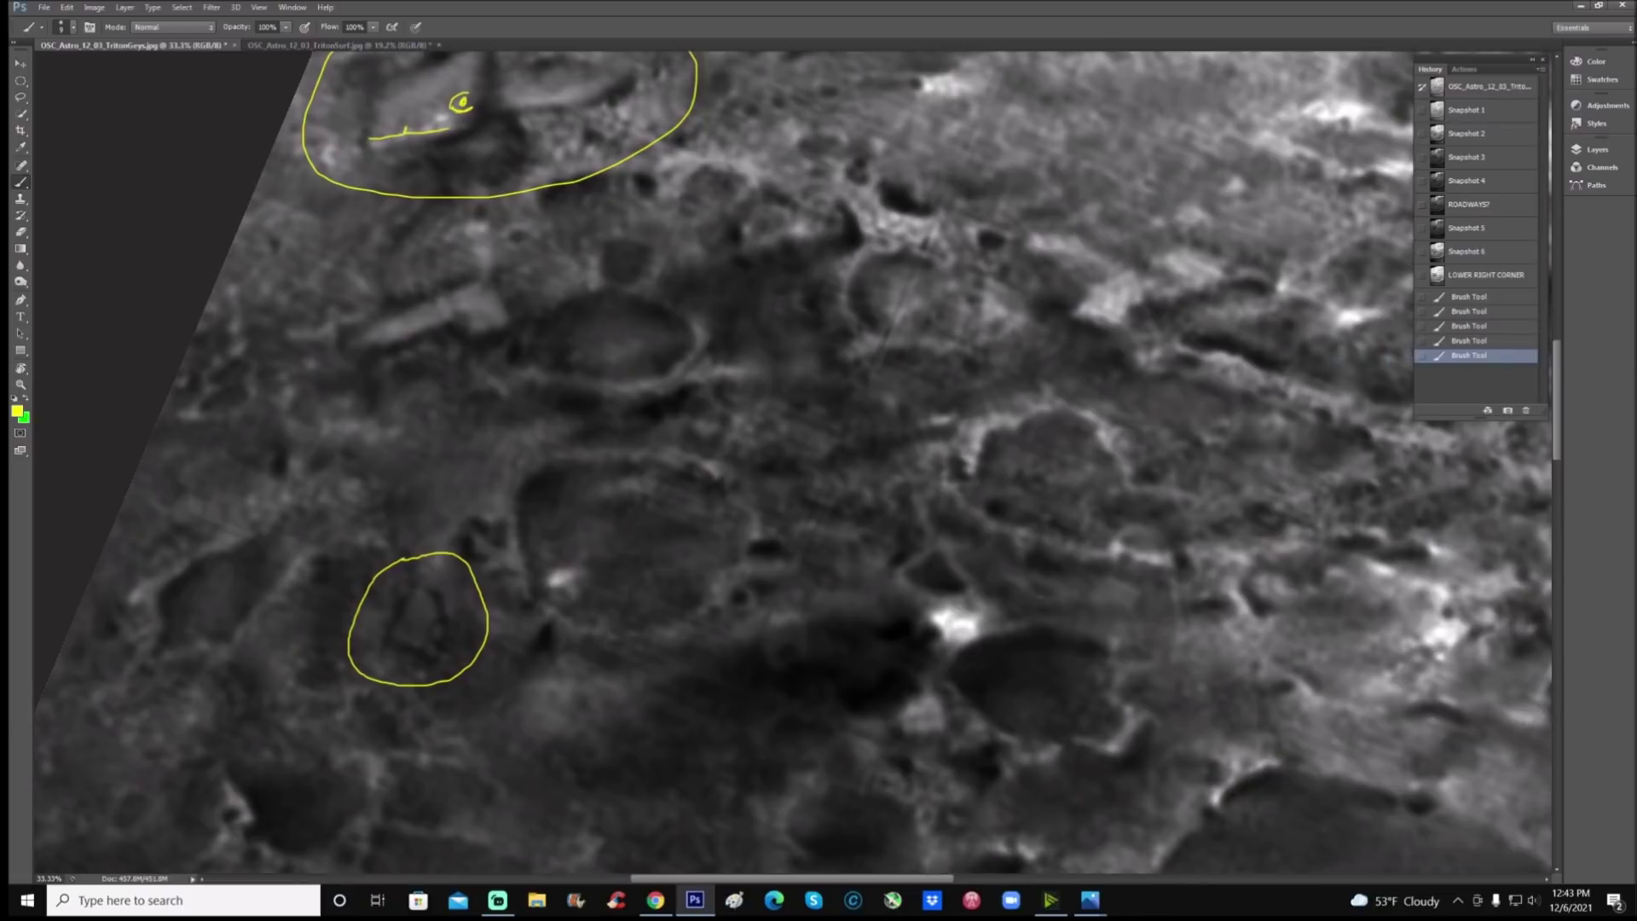
scroll(1069, 548, "up", 3)
scroll(1069, 548, "up", 3)
key("ctrl+plus")
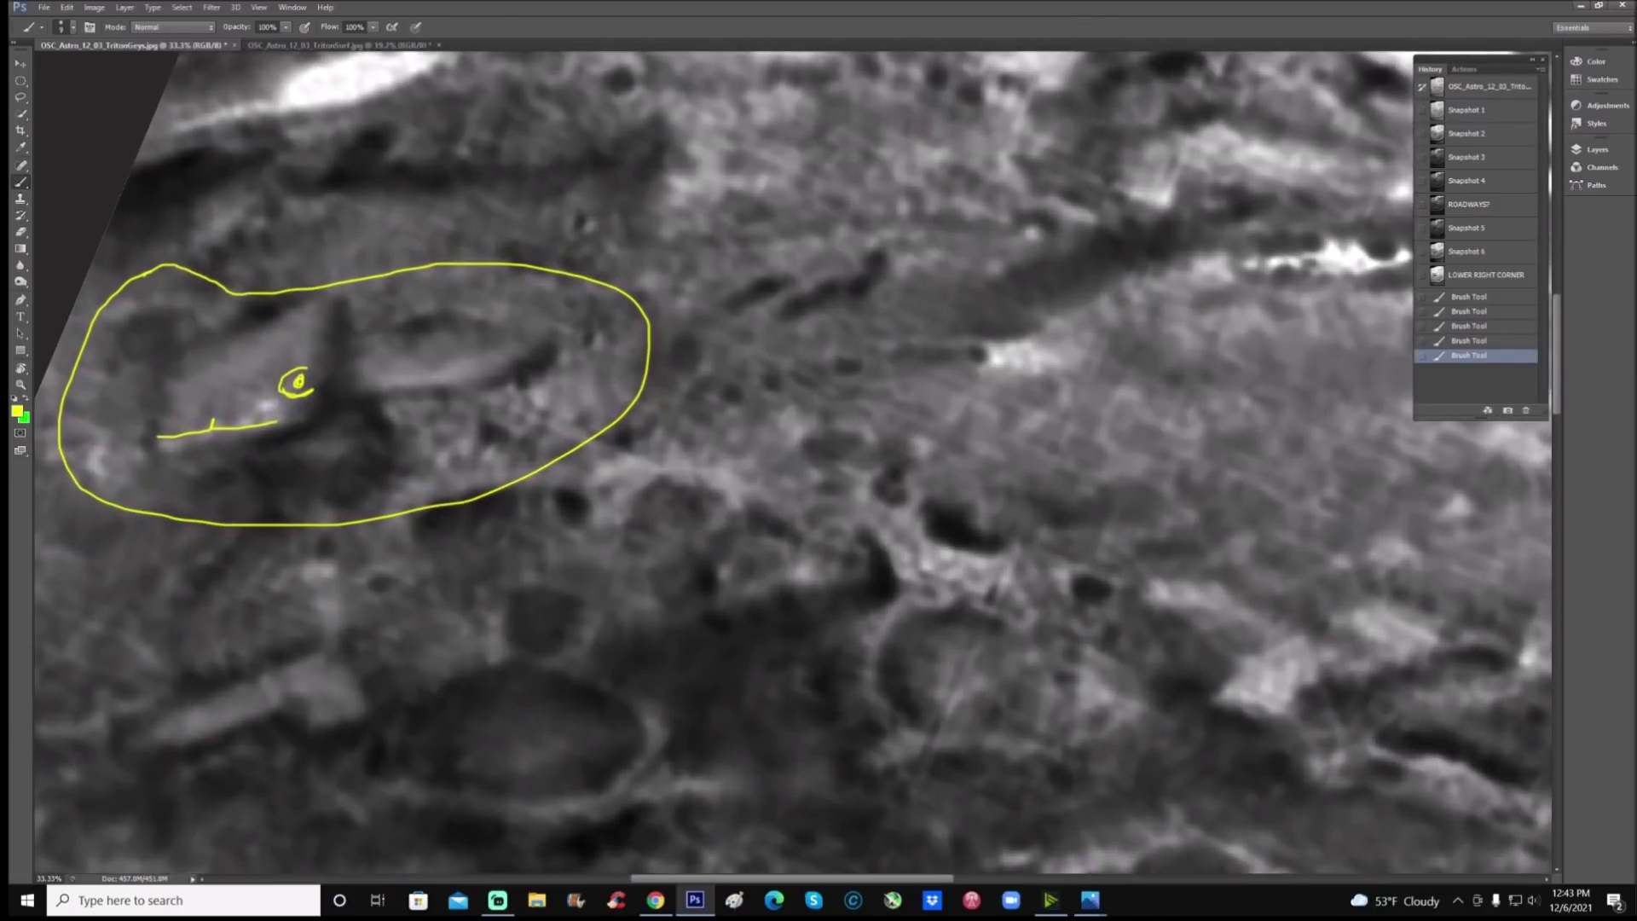
mouse_move(911, 441)
left_mouse_down()
mouse_move(818, 435)
mouse_move(796, 485)
mouse_move(872, 535)
mouse_move(933, 504)
mouse_move(923, 443)
left_mouse_up()
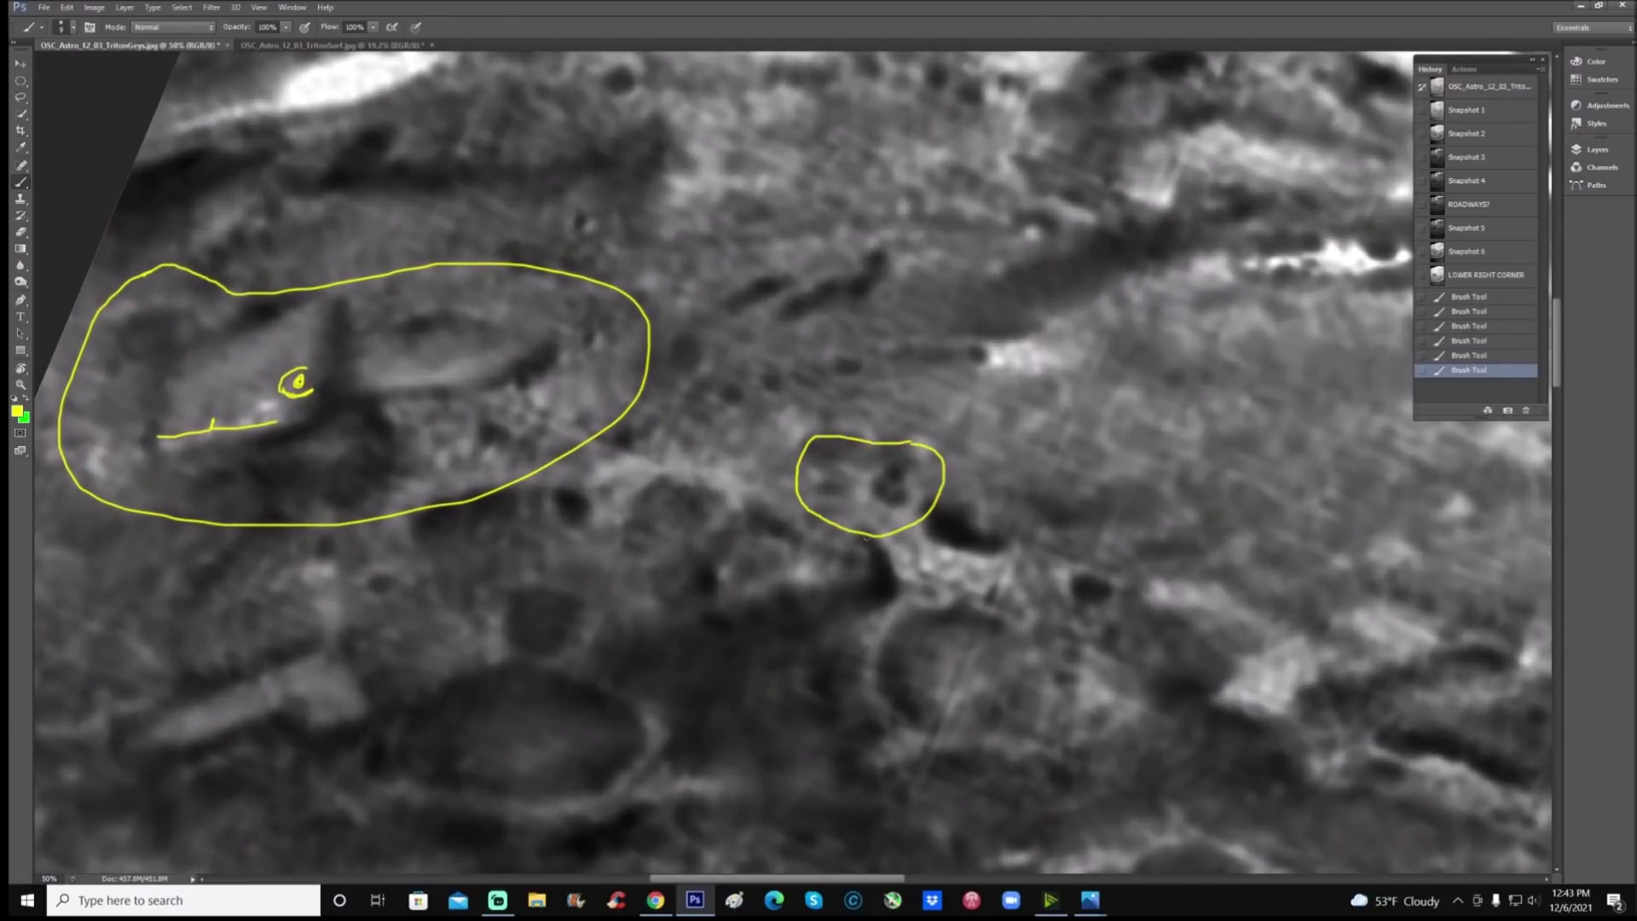
mouse_move(865, 537)
left_mouse_down()
mouse_move(883, 596)
mouse_move(1043, 641)
mouse_move(1050, 599)
mouse_move(1029, 552)
mouse_move(1001, 509)
mouse_move(945, 494)
left_mouse_up()
Step: Circle the three large craters in yellow and trace an open outline around the oval crater and small pit above them
scroll(944, 494, "down", 3)
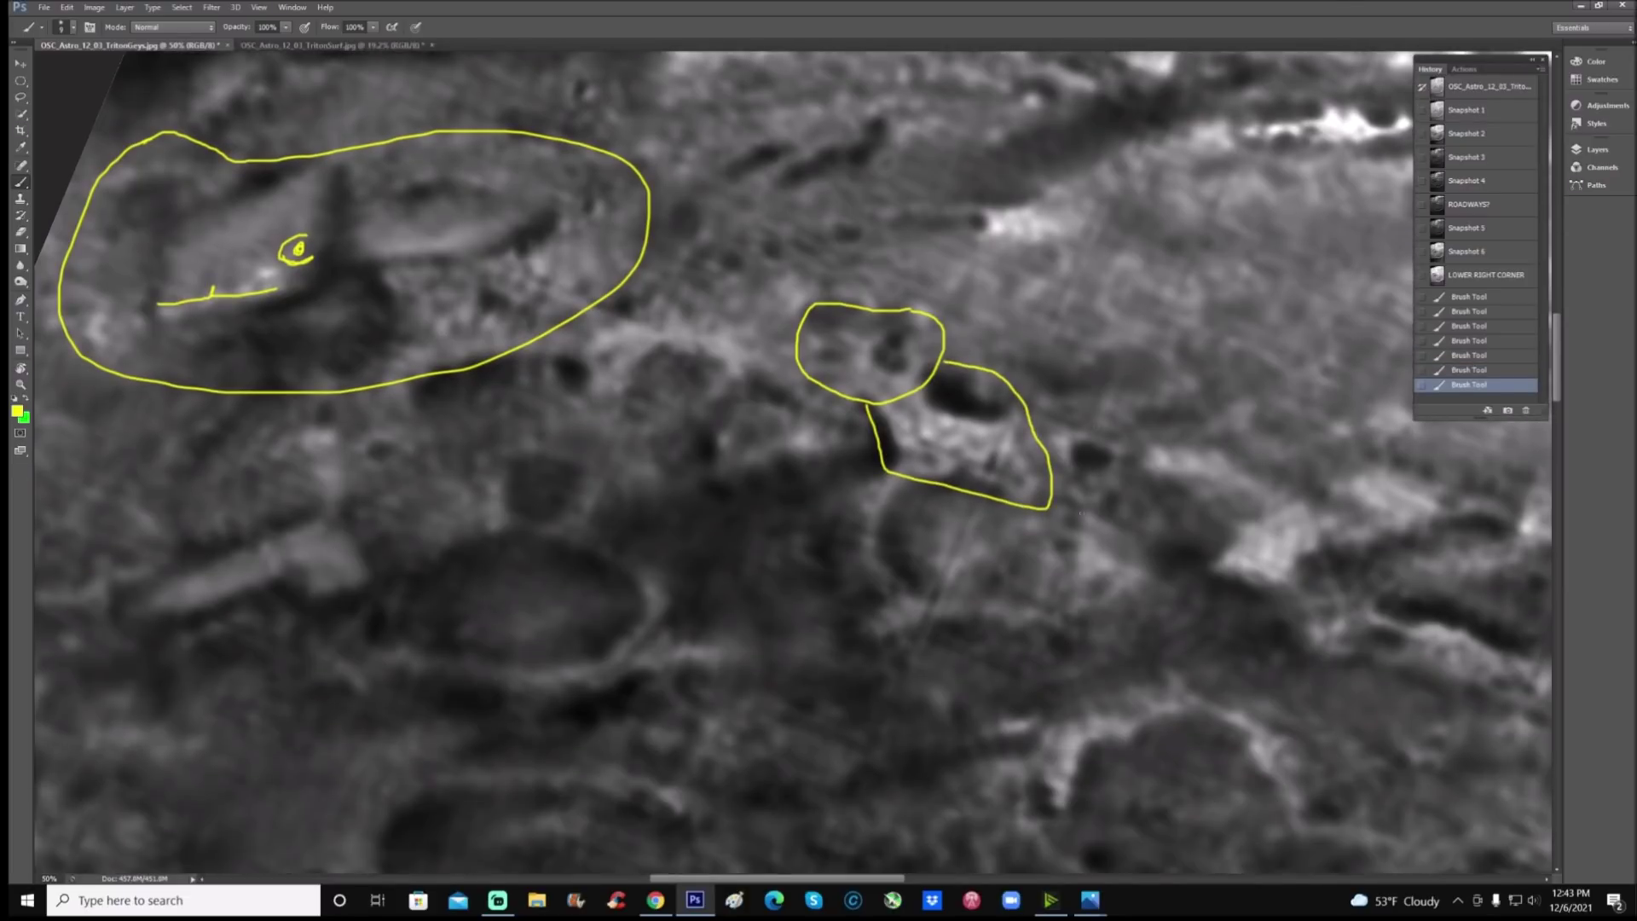
scroll(835, 600, "down", 6)
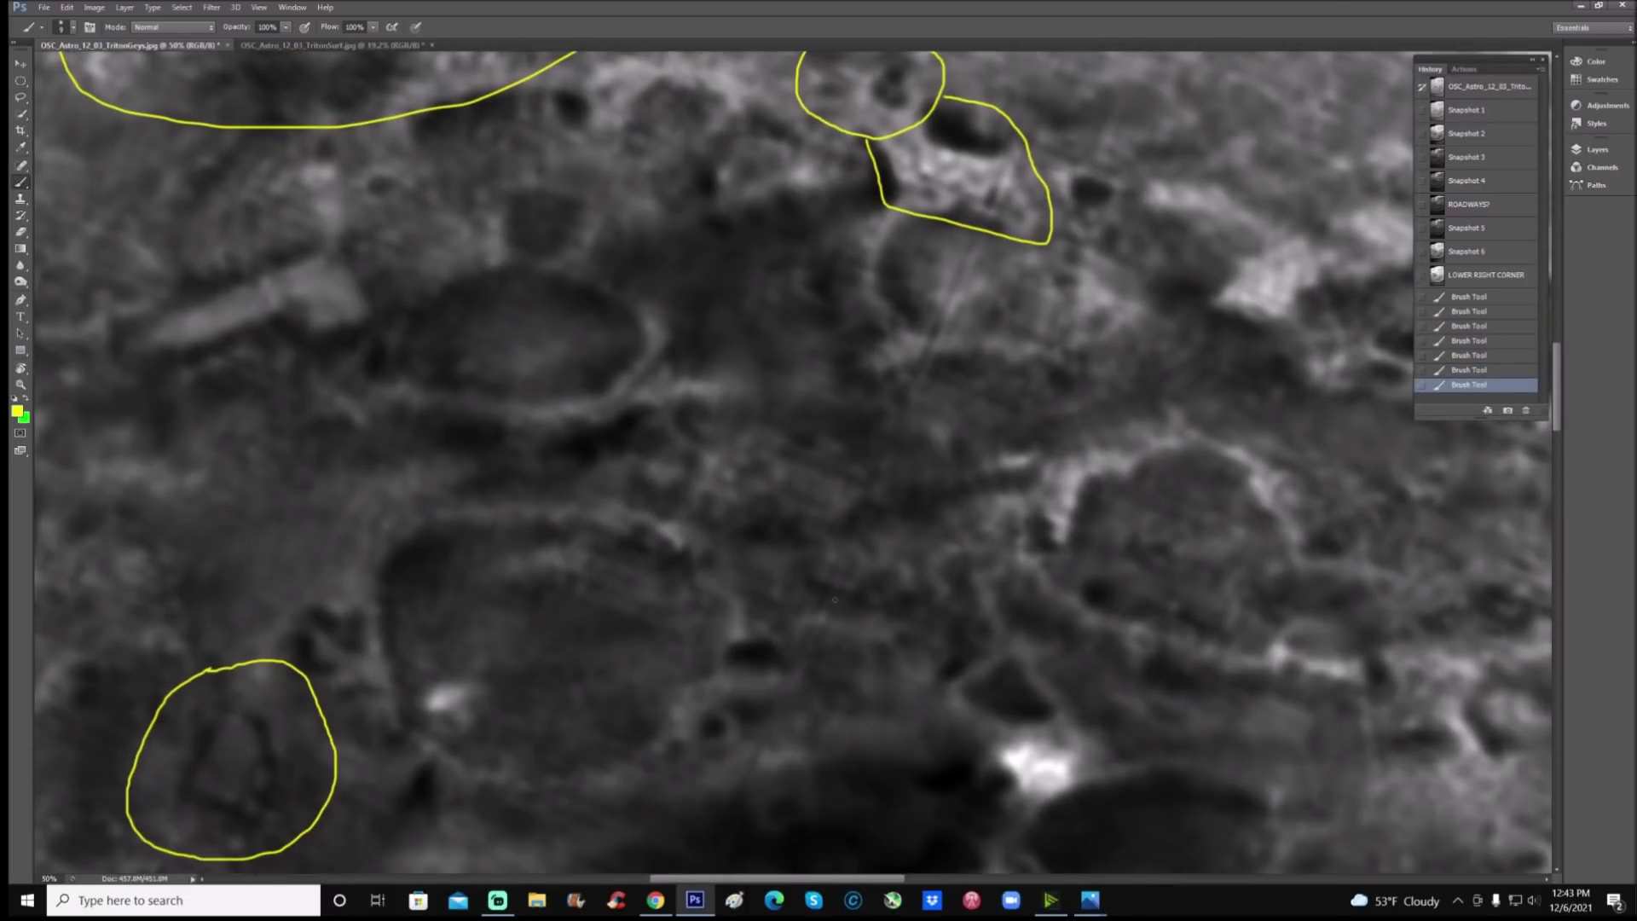
key("ctrl+minus")
mouse_move(1055, 424)
left_mouse_down()
mouse_move(987, 434)
mouse_move(947, 618)
mouse_move(1116, 461)
mouse_move(1087, 437)
left_mouse_up()
mouse_move(968, 670)
left_mouse_down()
mouse_move(906, 696)
mouse_move(1130, 840)
mouse_move(1091, 632)
mouse_move(987, 627)
left_mouse_up()
mouse_move(567, 476)
left_mouse_down()
mouse_move(533, 486)
mouse_move(477, 540)
mouse_move(473, 620)
mouse_move(645, 755)
mouse_move(840, 642)
mouse_move(786, 490)
mouse_move(548, 472)
left_mouse_up()
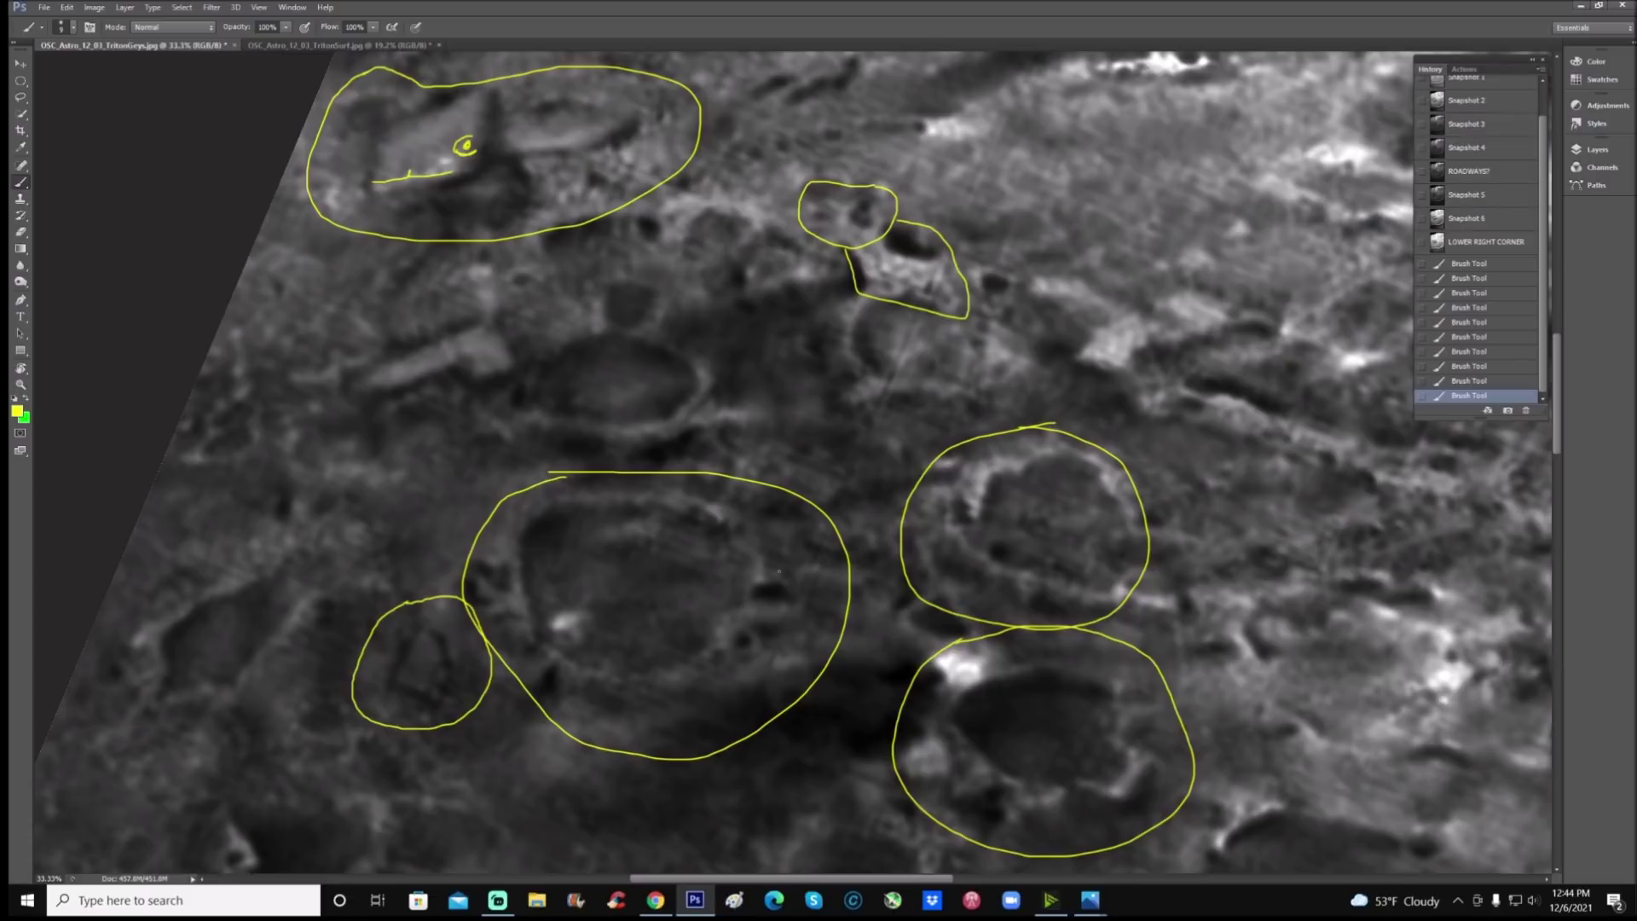
mouse_move(554, 309)
left_mouse_down()
mouse_move(593, 285)
mouse_move(677, 279)
mouse_move(725, 388)
mouse_move(594, 460)
left_mouse_up()
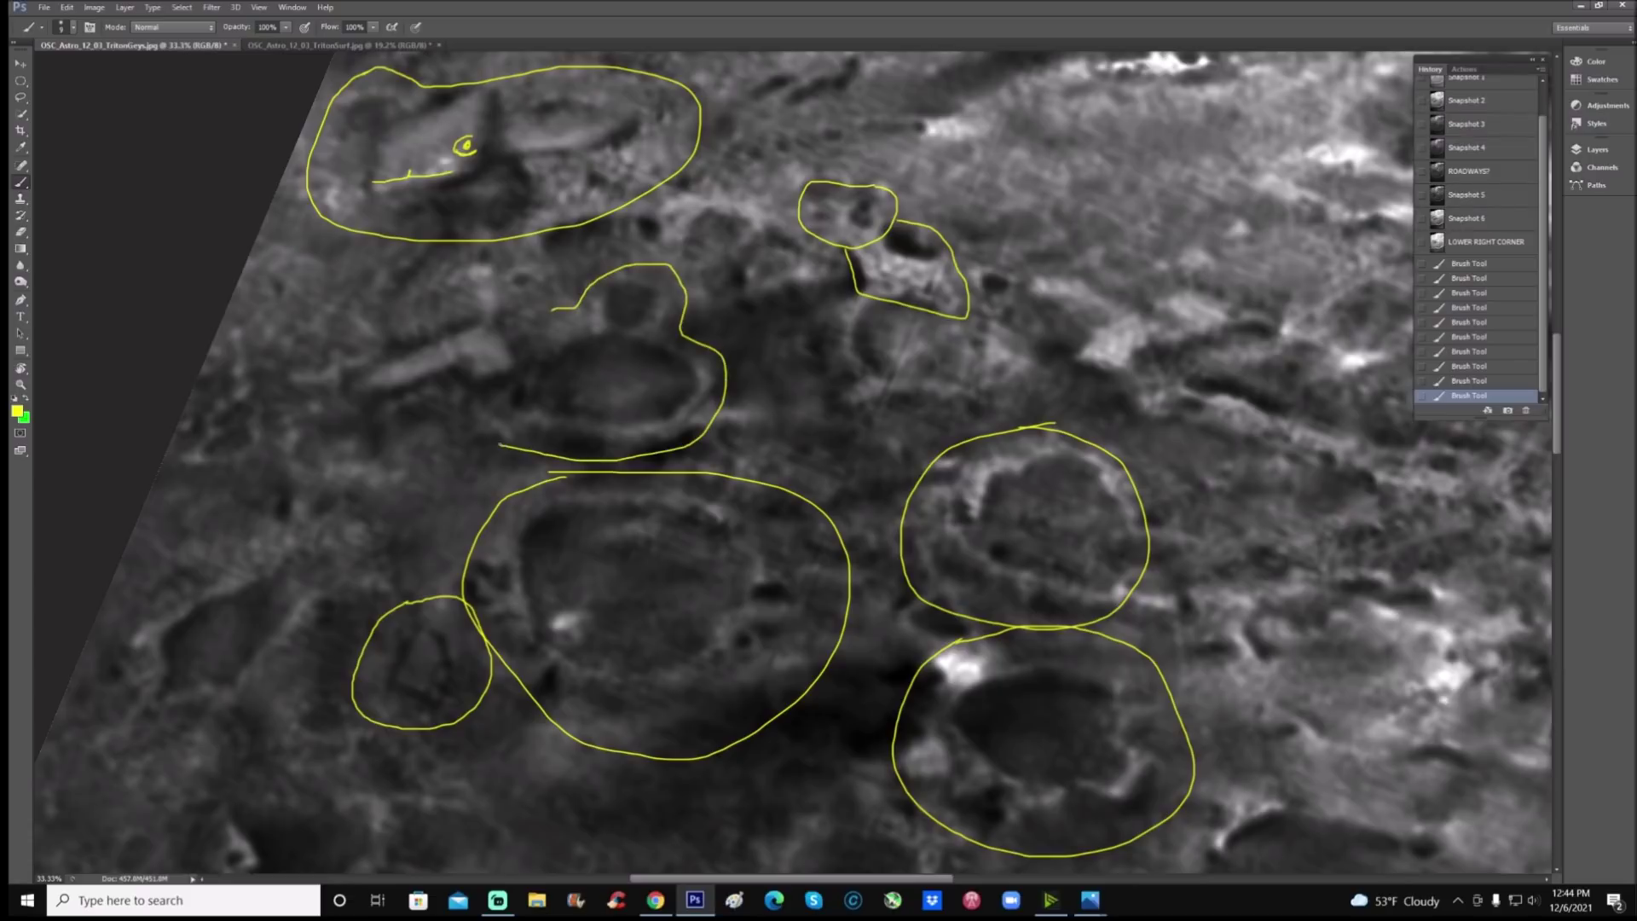
left_click_drag(552, 308, 528, 328)
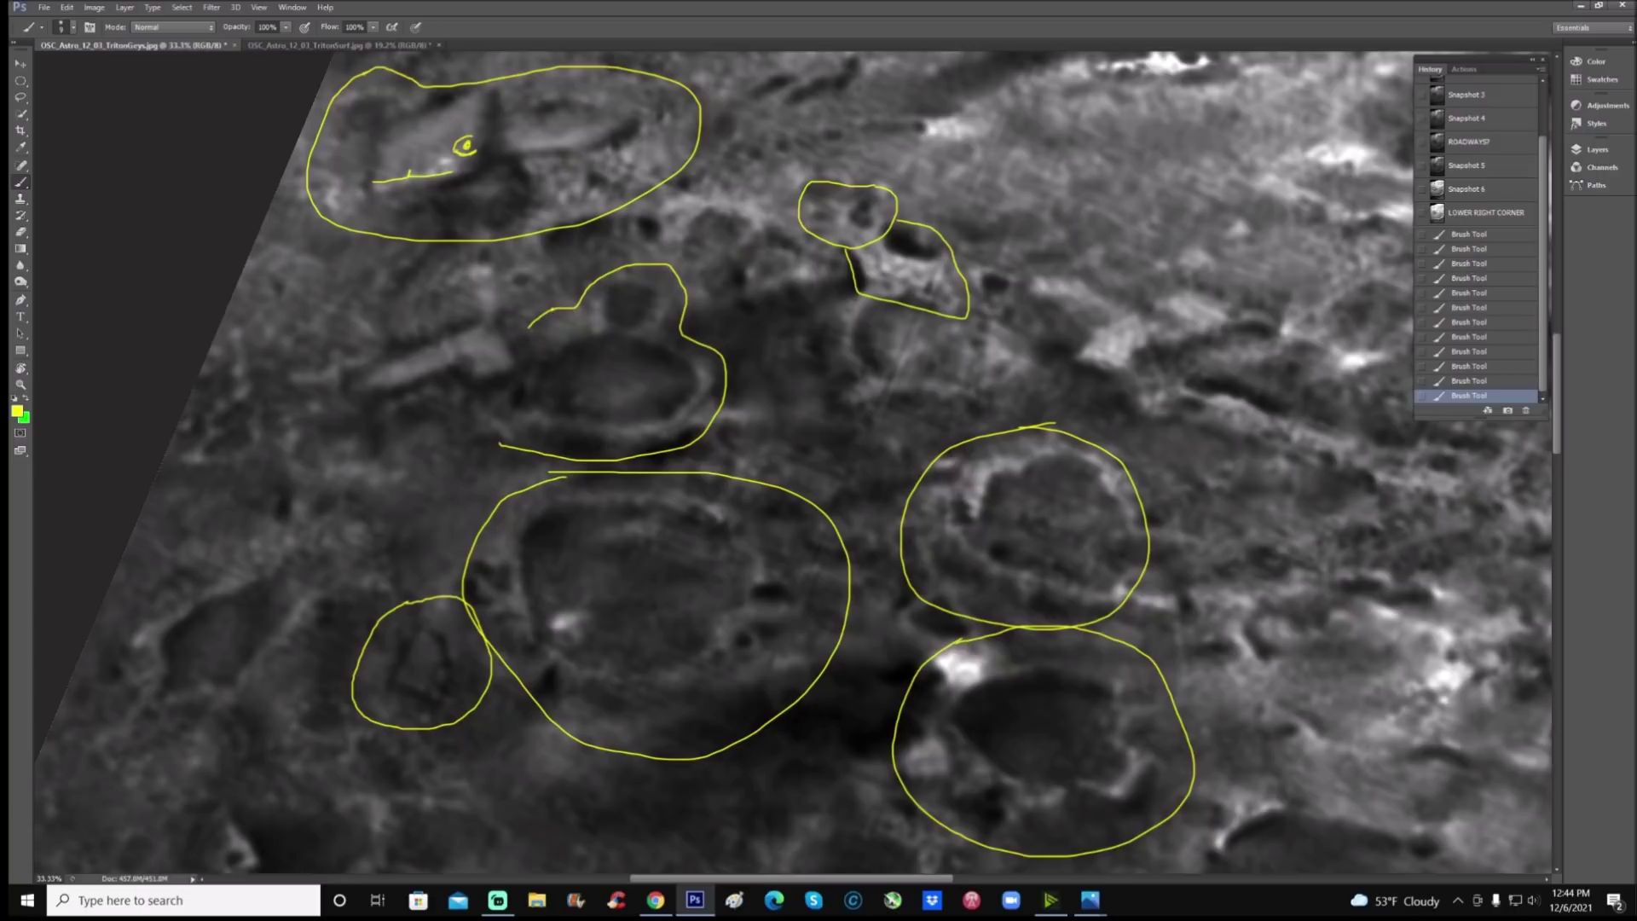
Step: Circle the tiny dark pits near the image's left edge and mark them with a short line and arrowhead inside
scroll(793, 461, "down", 2)
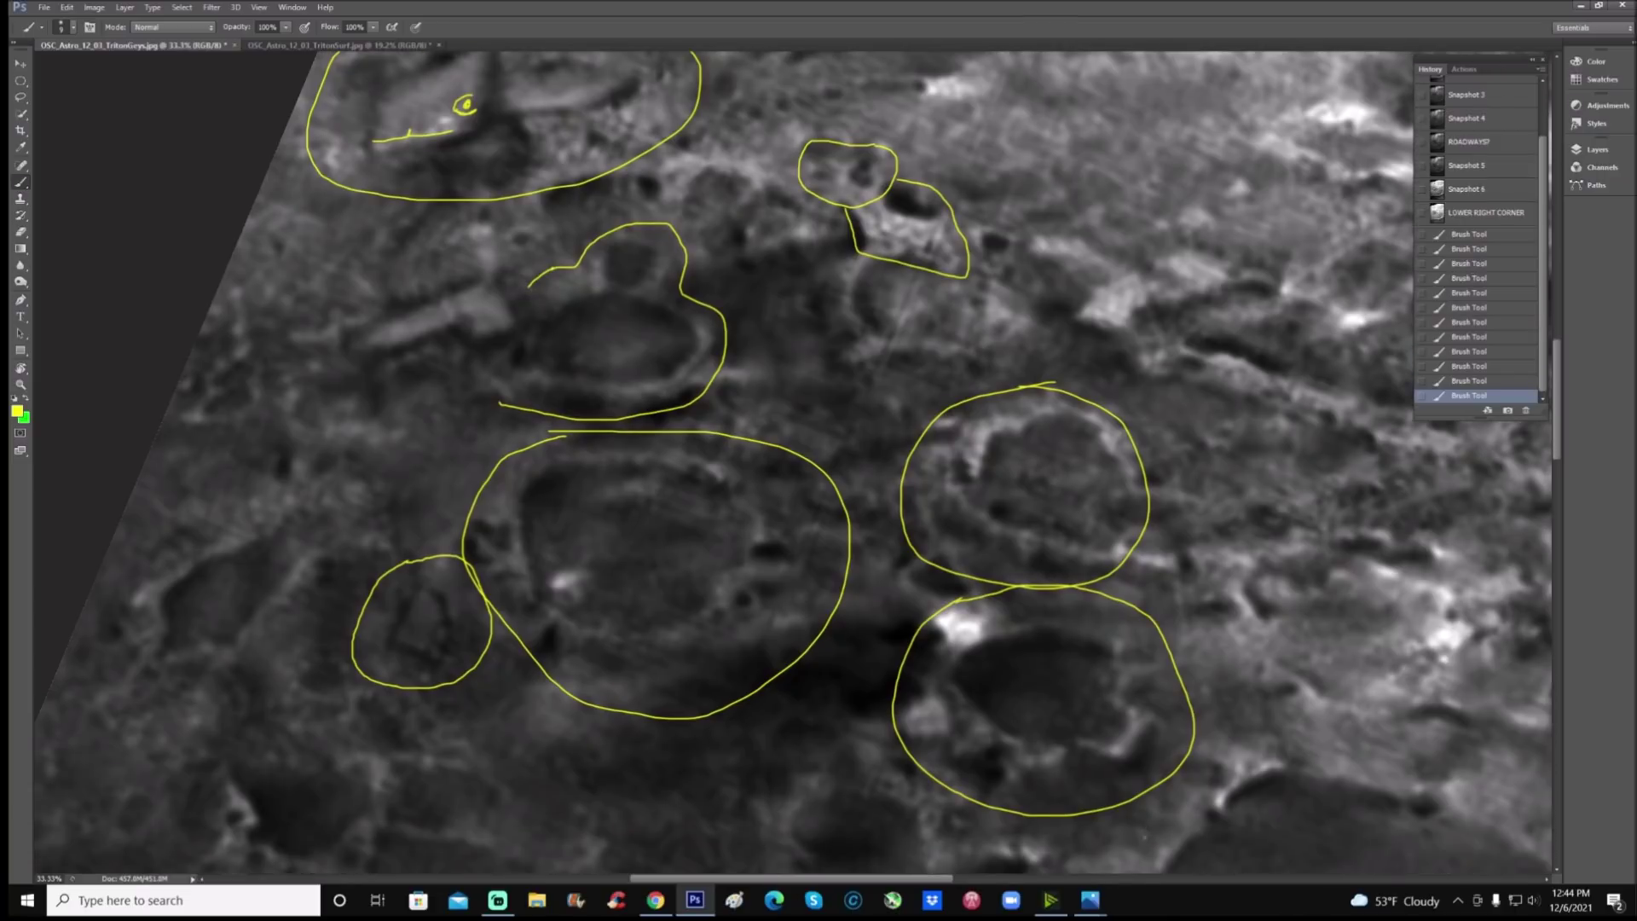
left_click_drag(793, 461, 783, 450)
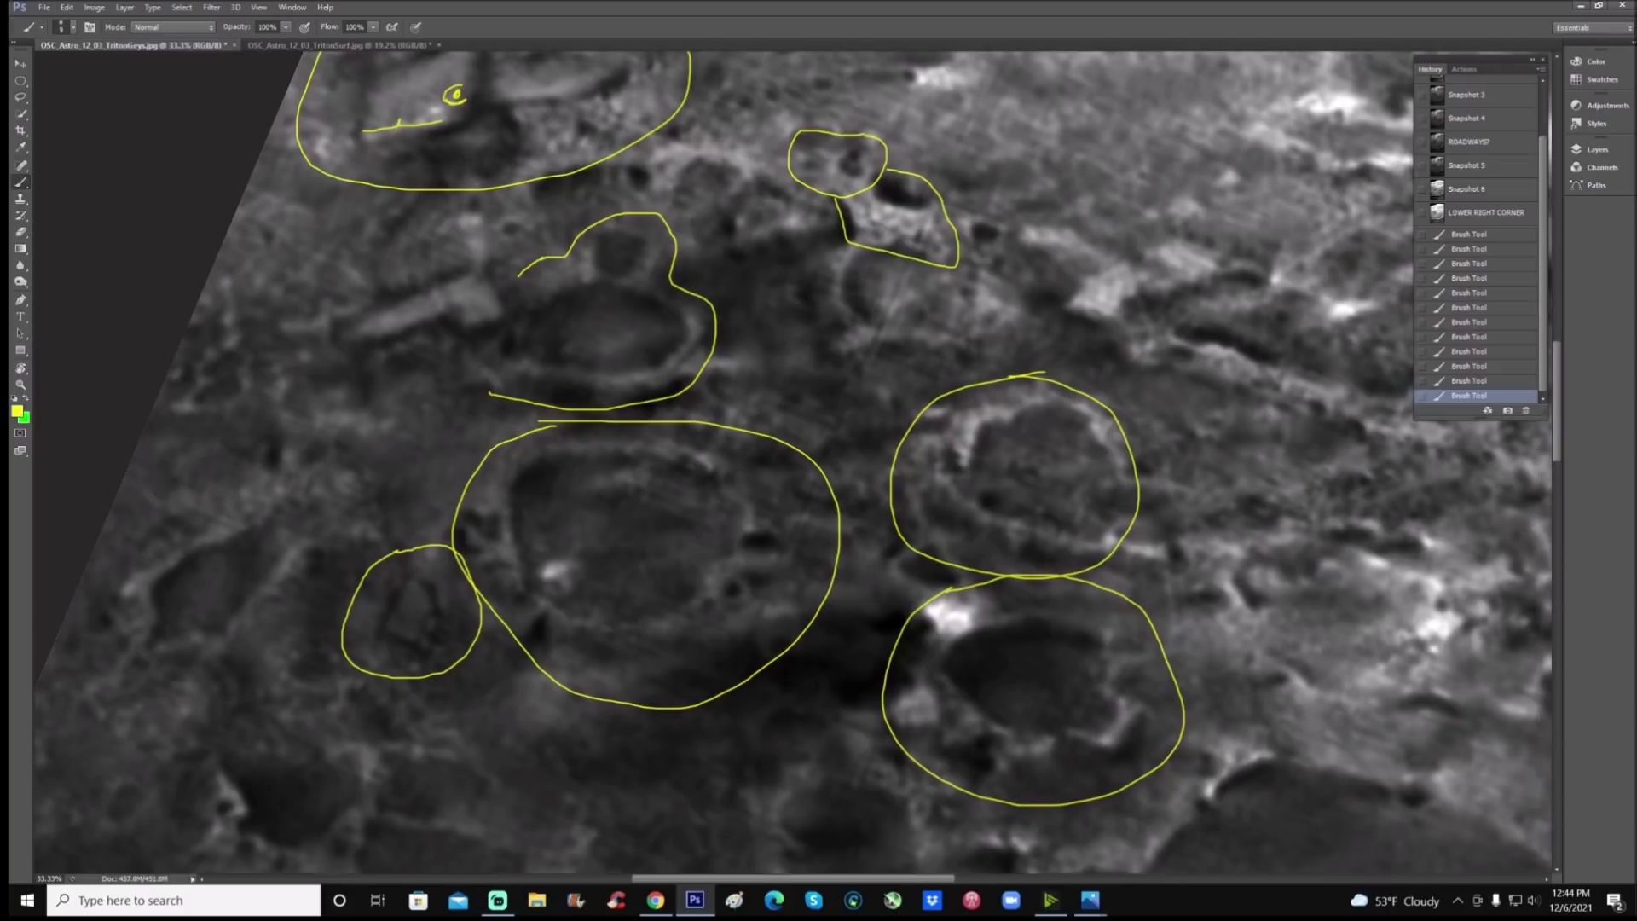
scroll(793, 461, "down", 5)
mouse_move(207, 627)
left_mouse_down()
mouse_move(179, 645)
mouse_move(170, 709)
mouse_move(218, 739)
mouse_move(269, 712)
mouse_move(260, 663)
mouse_move(216, 630)
mouse_move(211, 685)
mouse_move(260, 671)
left_mouse_up()
scroll(252, 669, "down", 5)
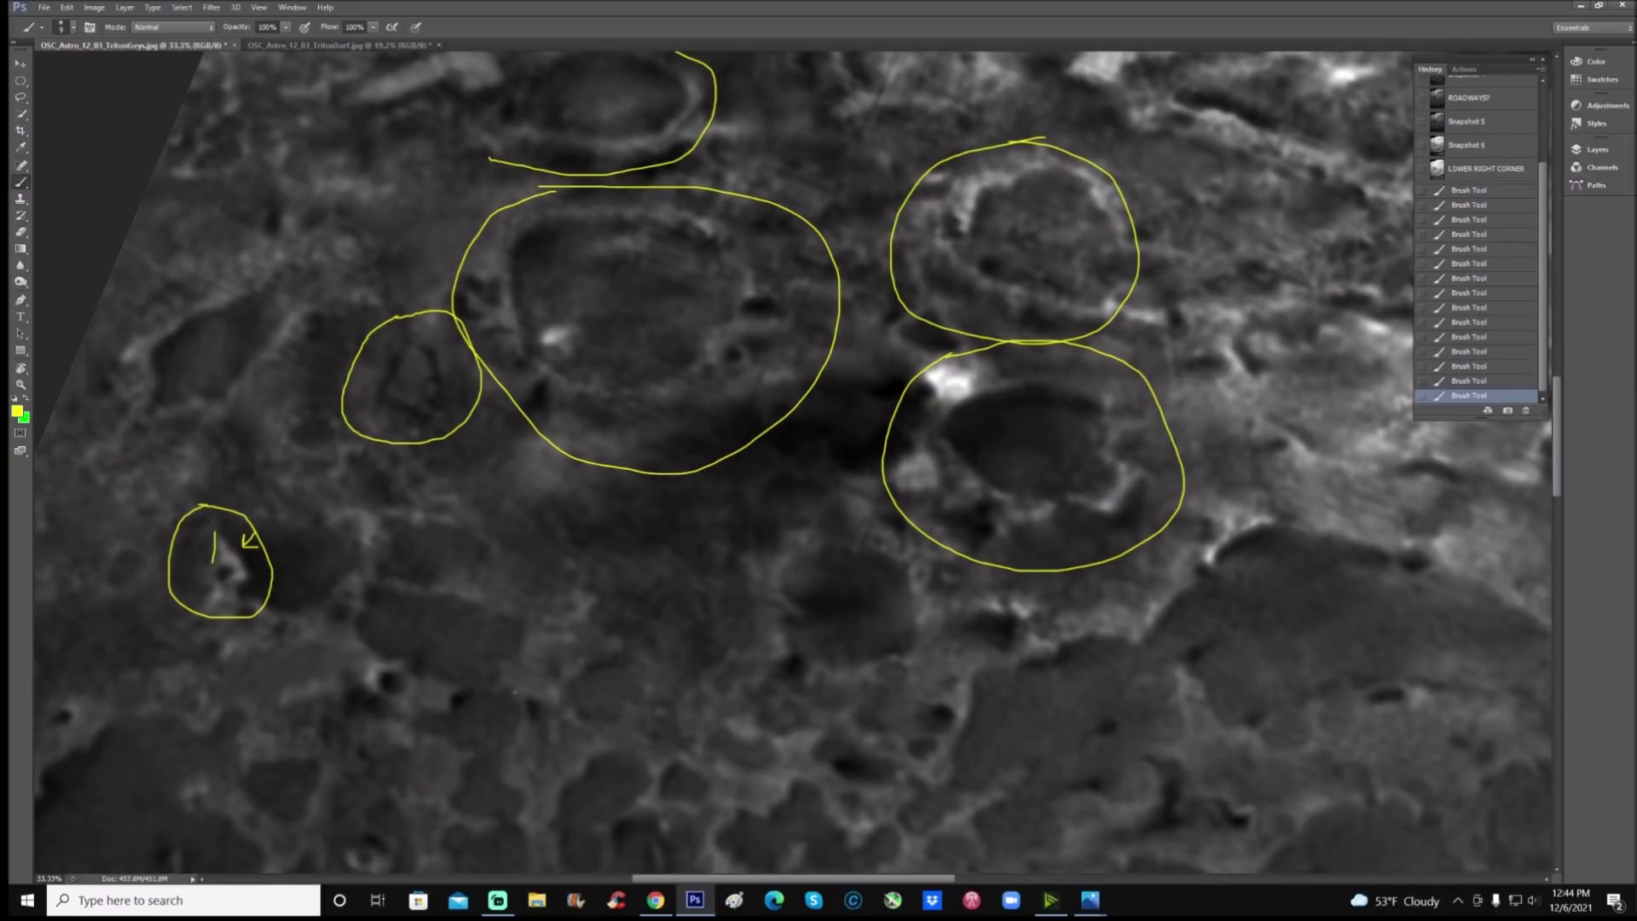
Step: Outline in yellow the narrow diagonal track-like streak near the image's right edge
scroll(515, 691, "down", 2)
left_click_drag(839, 879, 1109, 883)
scroll(1011, 729, "up", 8)
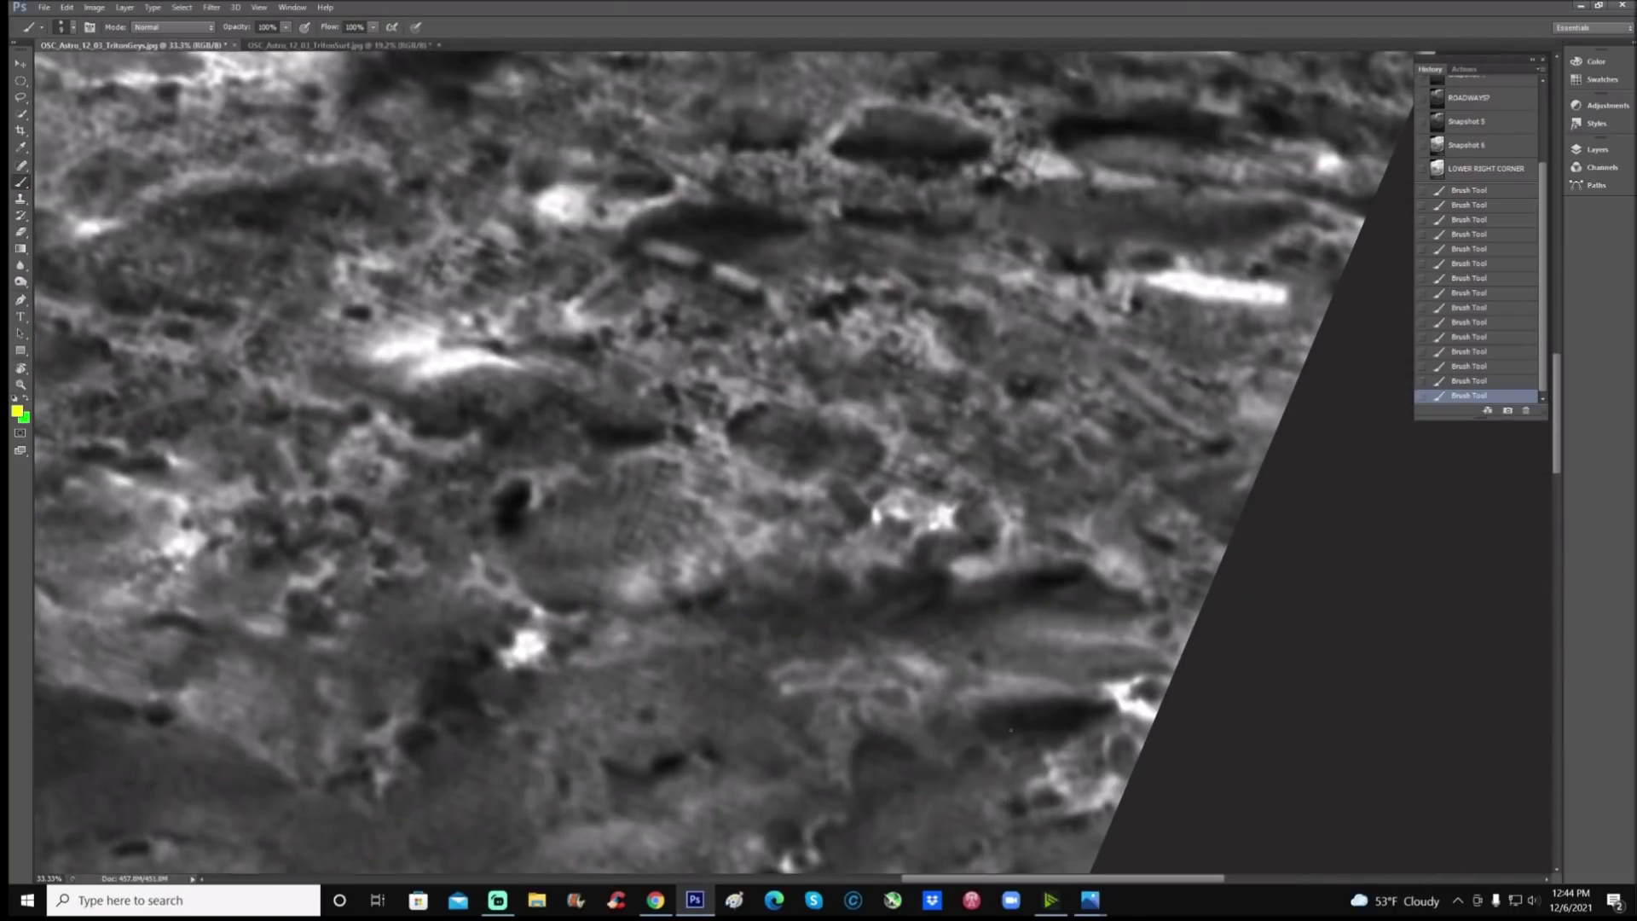
scroll(793, 460, "up", 1)
mouse_move(1113, 413)
left_mouse_down()
mouse_move(1128, 485)
mouse_move(1222, 543)
mouse_move(1252, 530)
mouse_move(1224, 475)
mouse_move(1112, 411)
left_mouse_up()
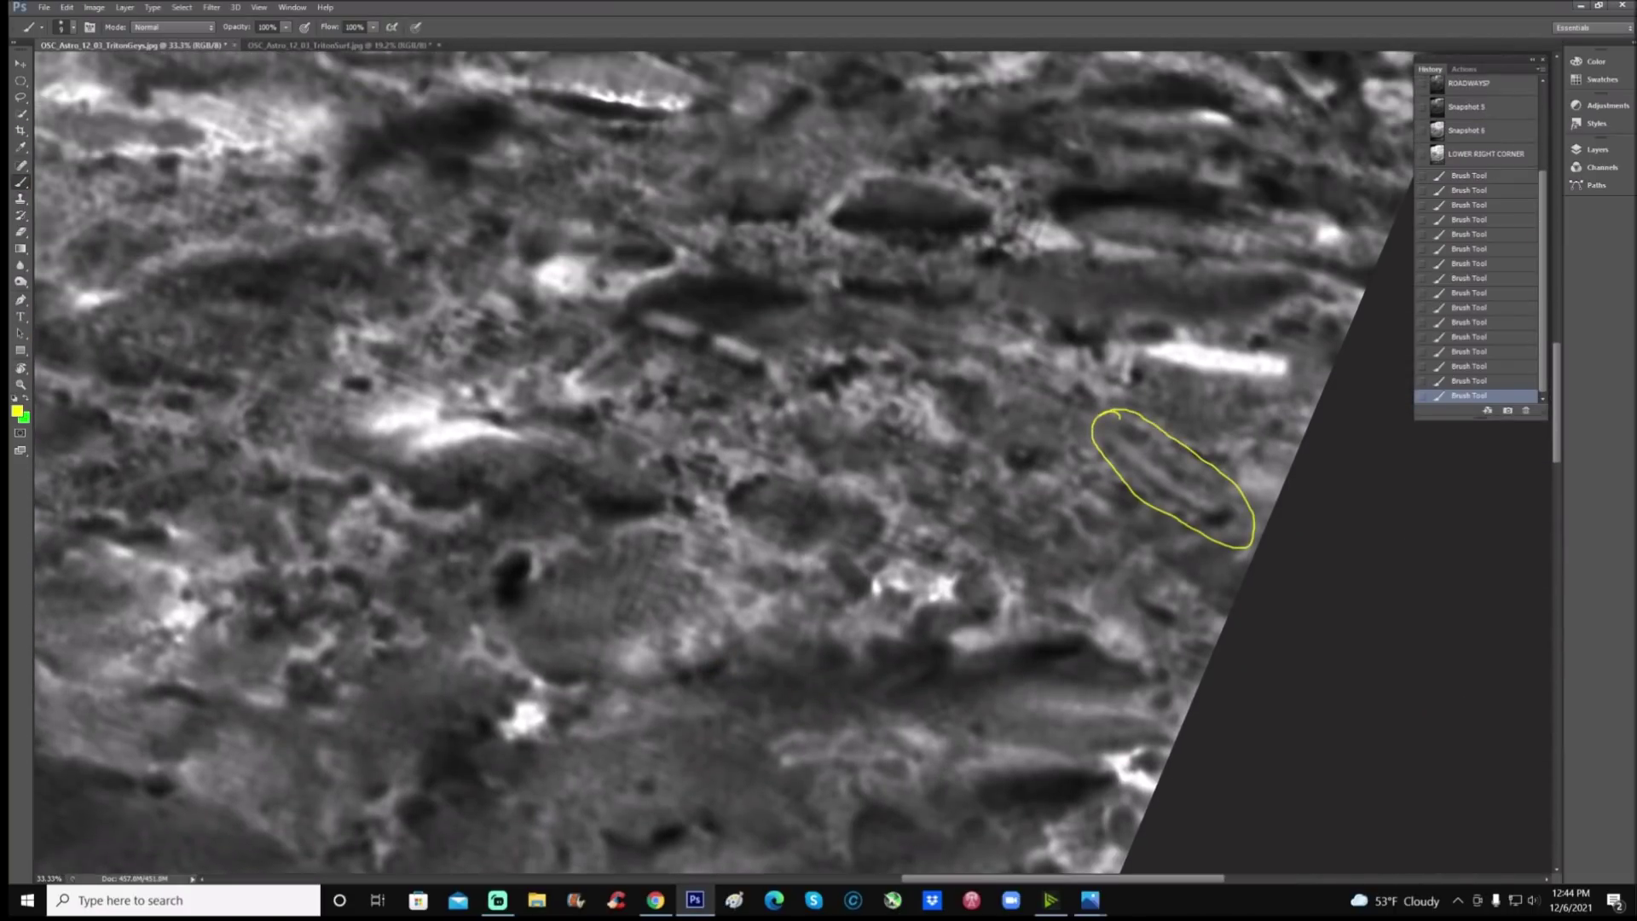
Step: Circle the formation below the dark ridge and outline its two bright blocks, the slanted strip and the small pieces beside them
scroll(793, 460, "up", 1)
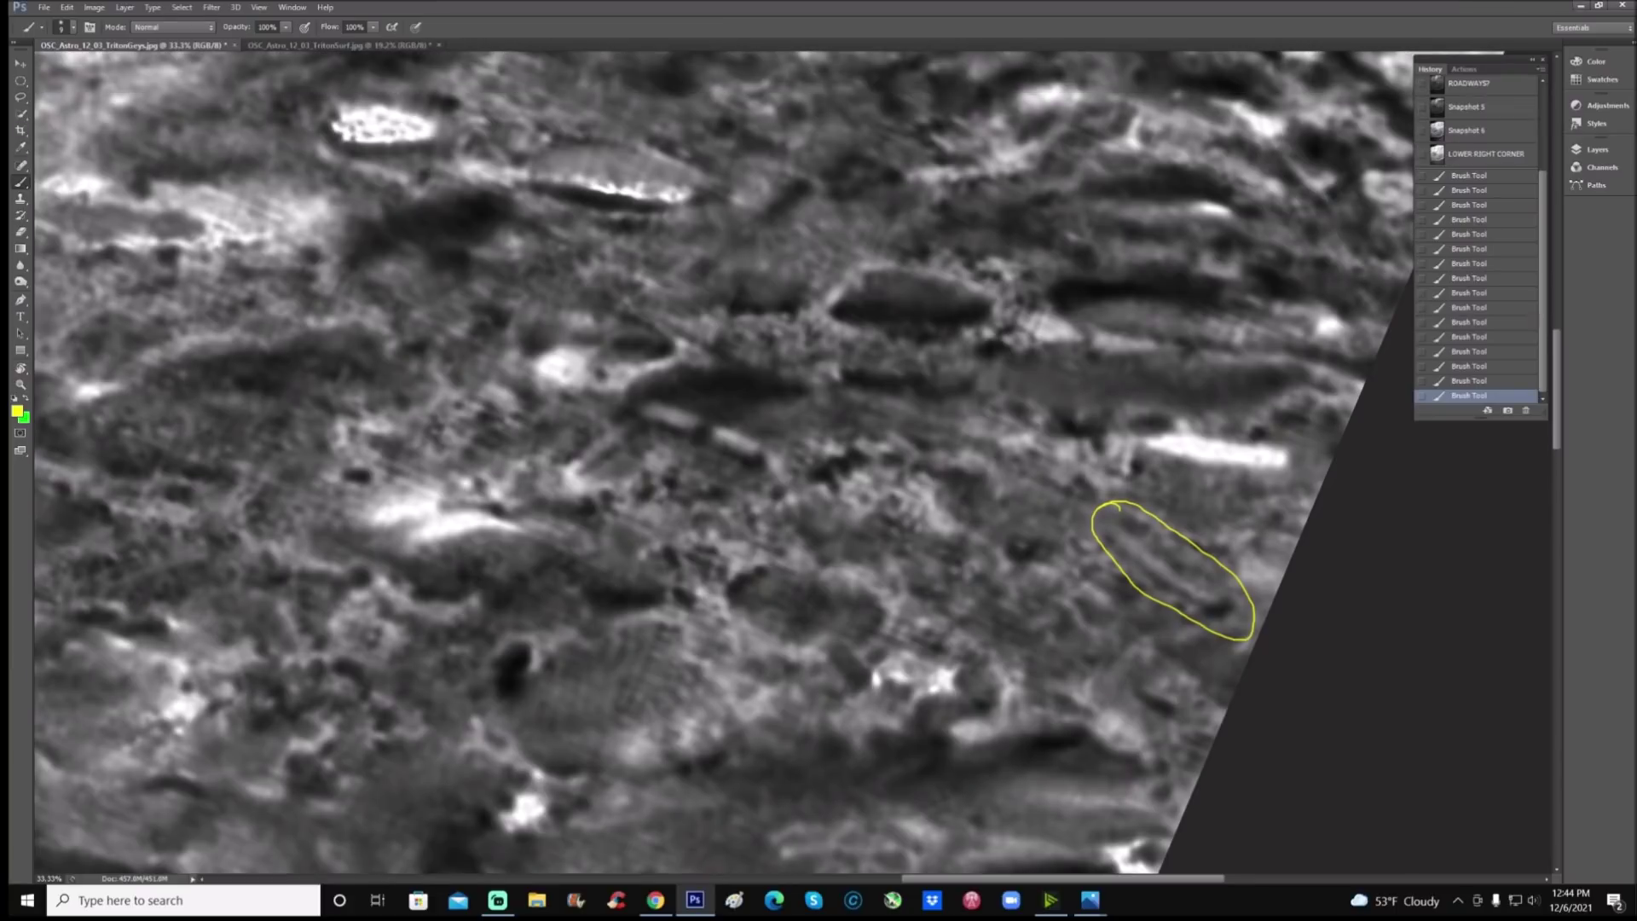
mouse_move(620, 385)
left_mouse_down()
mouse_move(516, 527)
mouse_move(860, 513)
mouse_move(573, 392)
left_mouse_up()
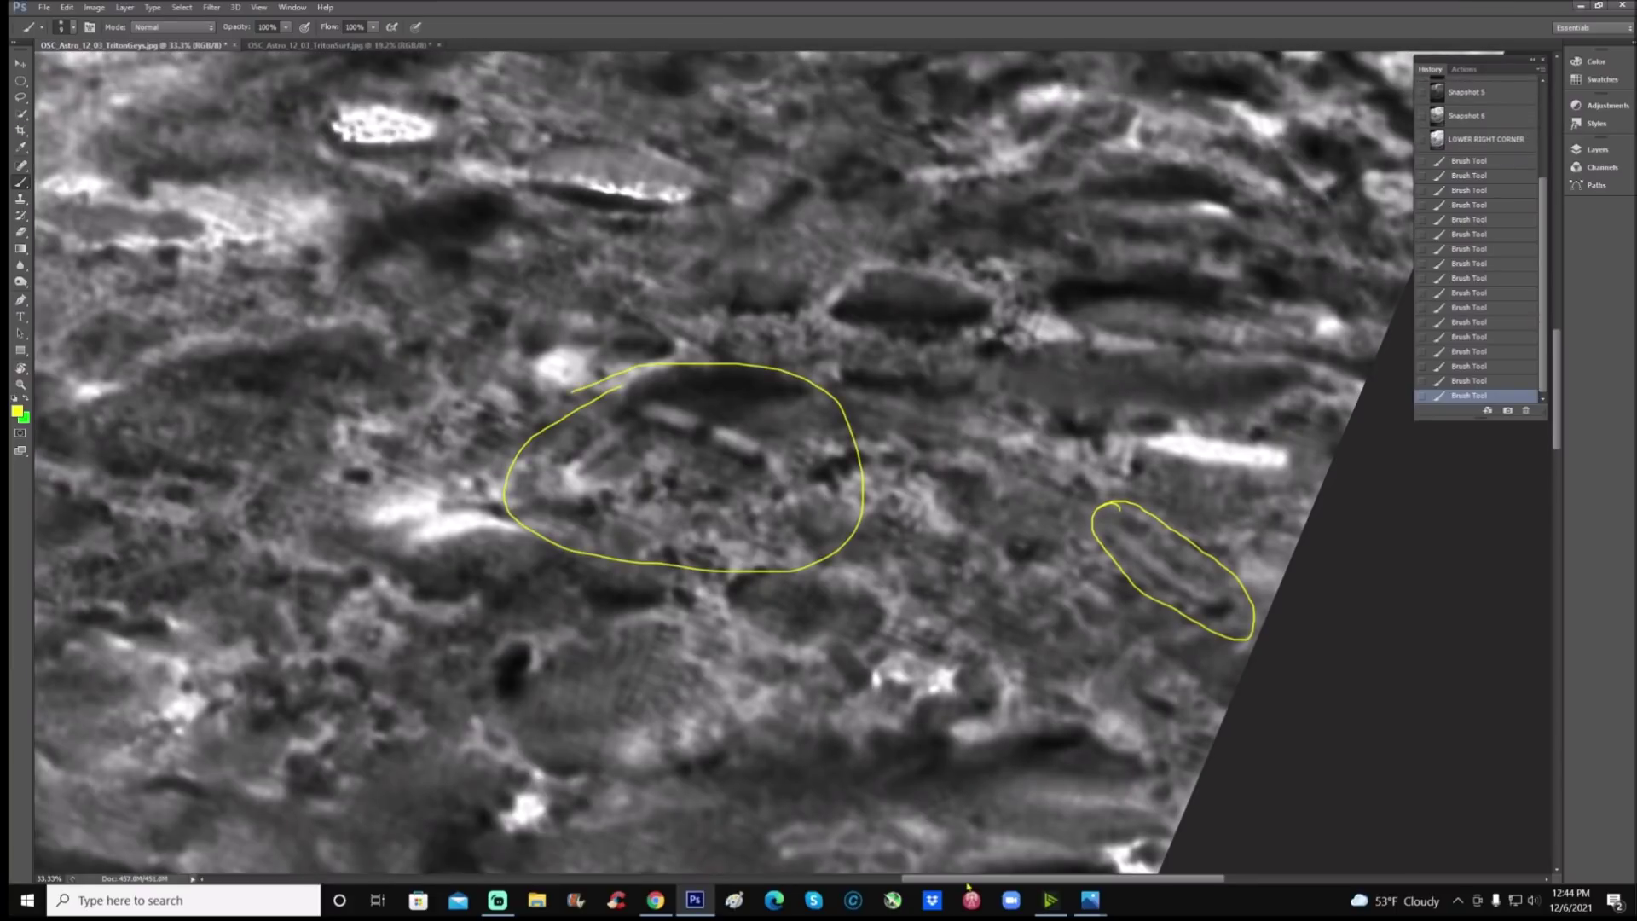
left_click_drag(967, 887, 939, 887)
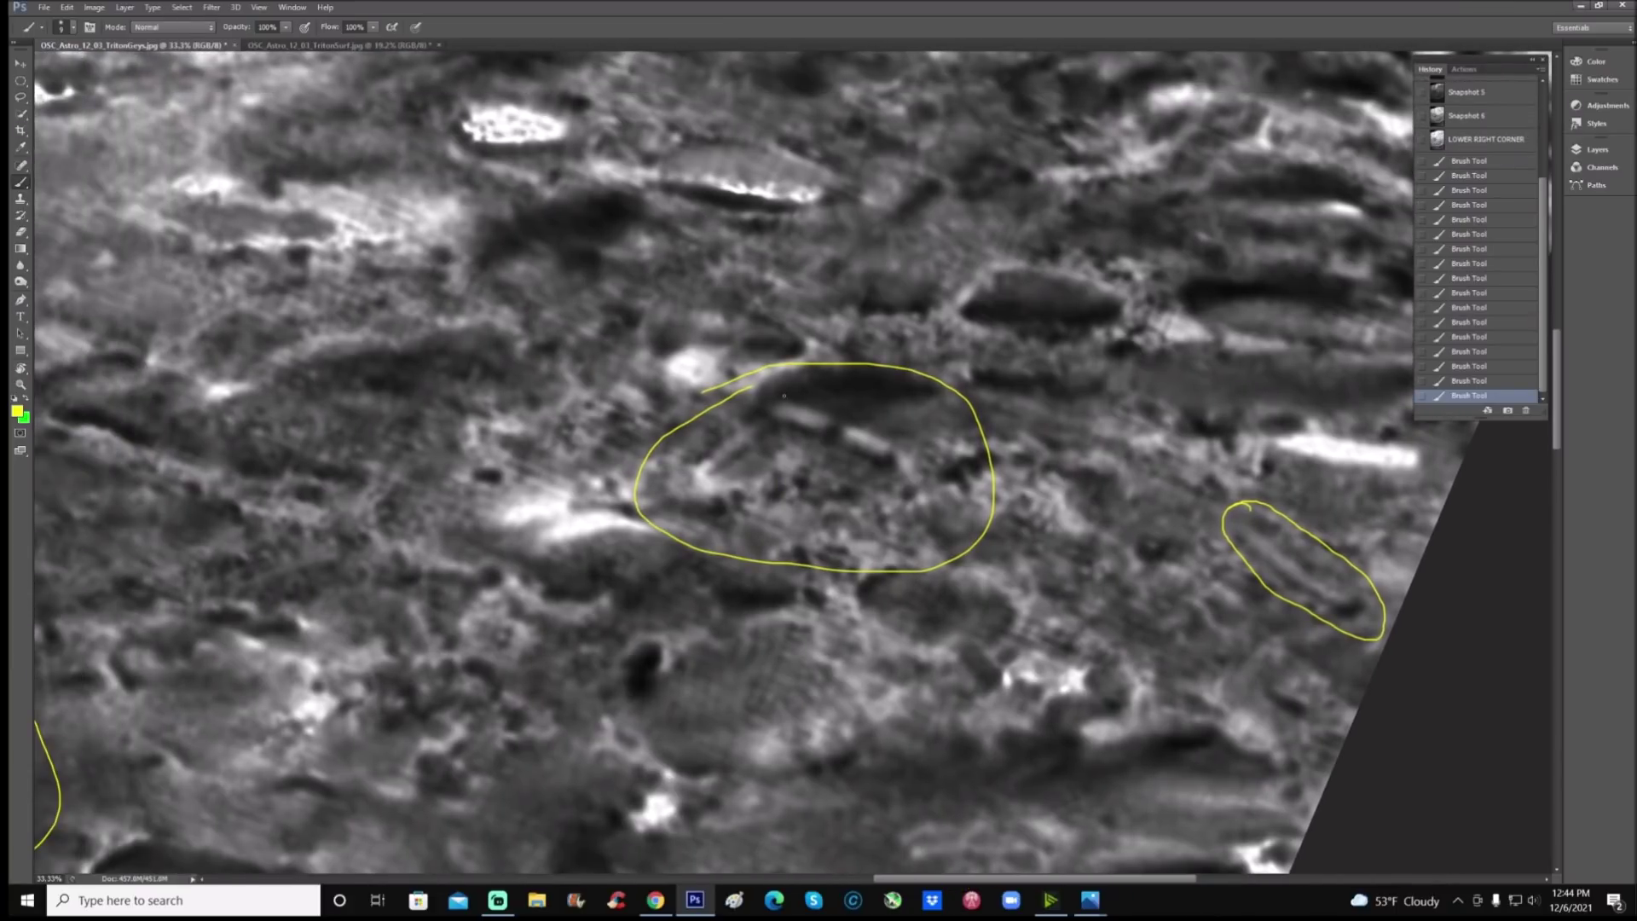
mouse_move(783, 395)
left_mouse_down()
mouse_move(791, 433)
mouse_move(816, 437)
mouse_move(820, 411)
mouse_move(793, 404)
mouse_move(878, 458)
mouse_move(847, 431)
mouse_move(712, 473)
mouse_move(771, 422)
left_mouse_up()
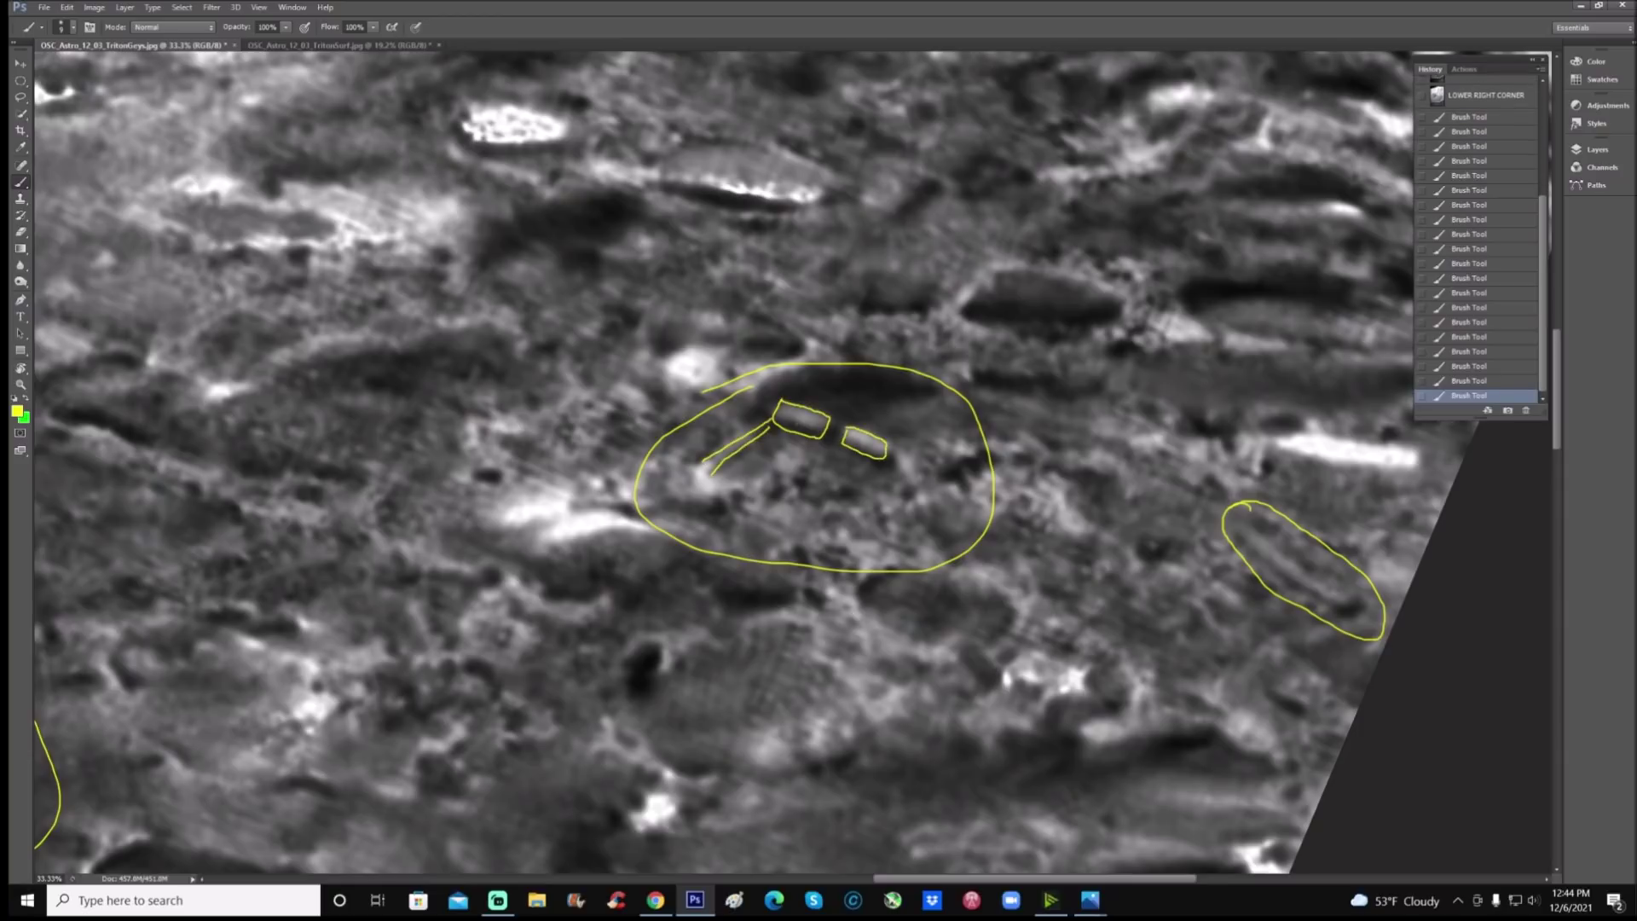
left_click_drag(890, 454, 917, 477)
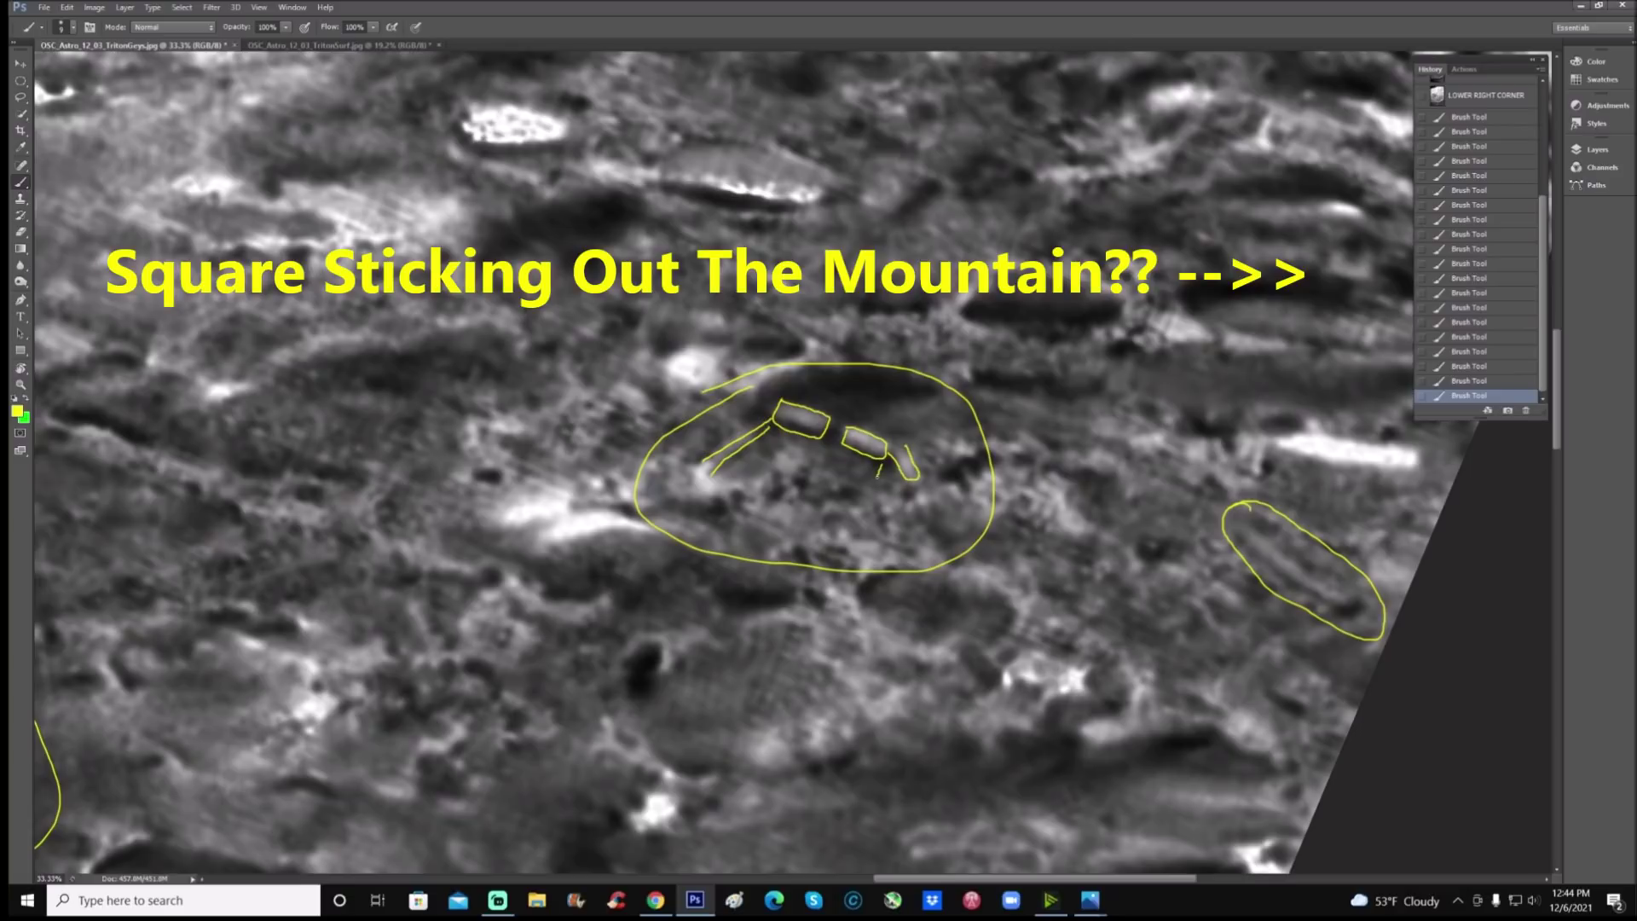
mouse_move(878, 476)
left_mouse_down()
mouse_move(887, 459)
mouse_move(929, 493)
left_mouse_up()
Step: Circle in yellow the lens-shaped formation with the bright jagged lower edge above the marked blocks
scroll(925, 495, "up", 6)
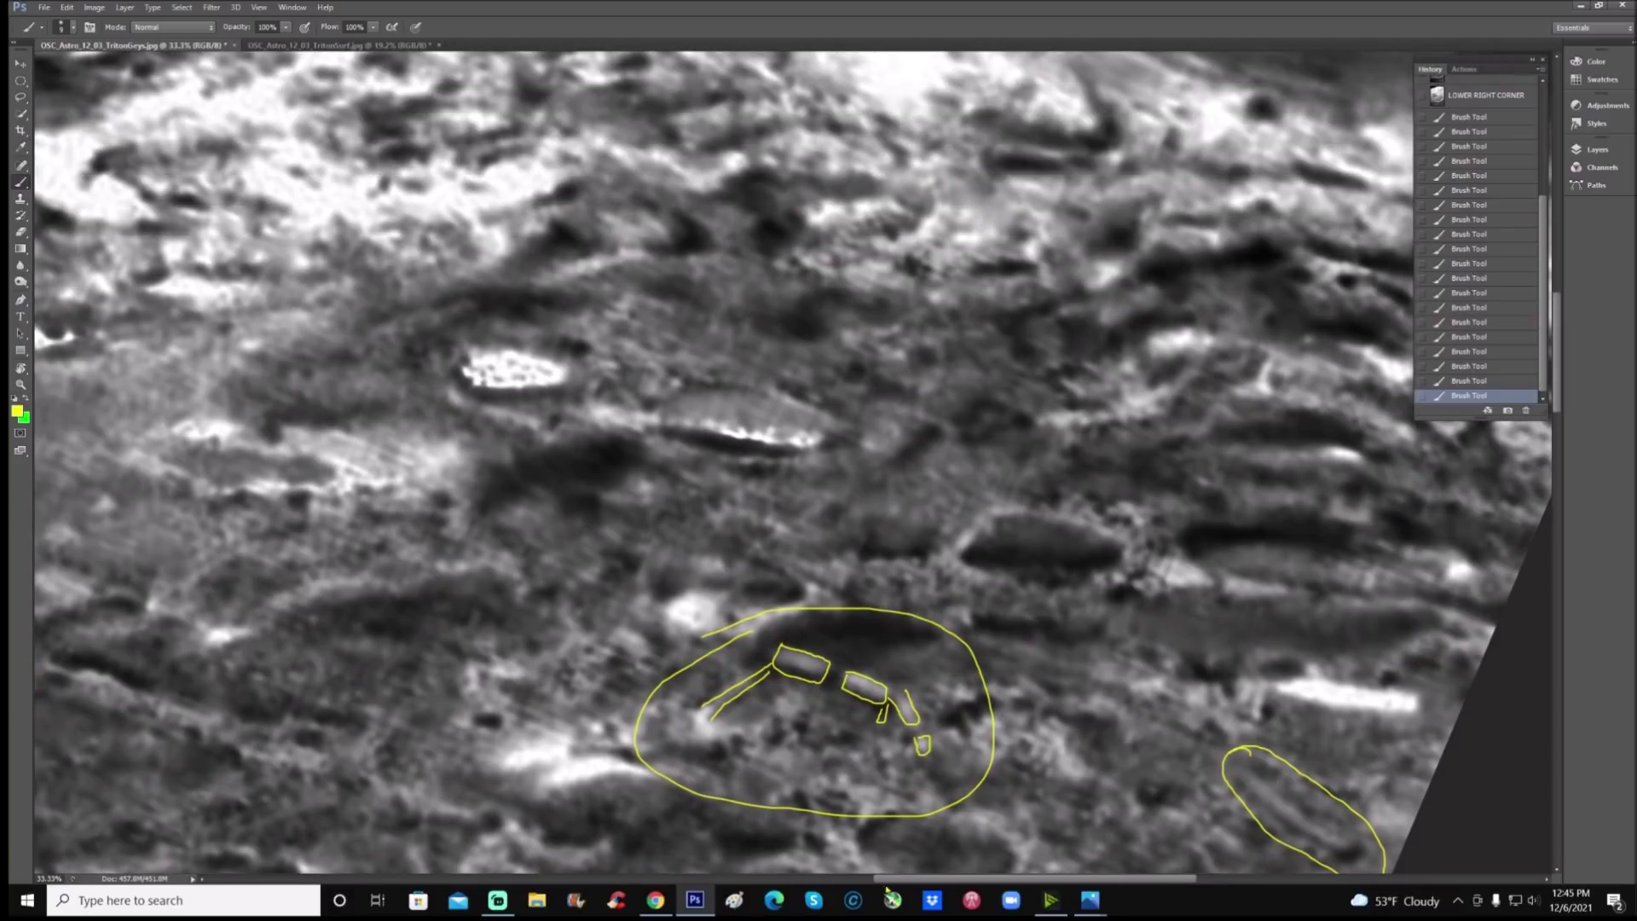
scroll(793, 461, "left", 3)
scroll(895, 629, "up", 2)
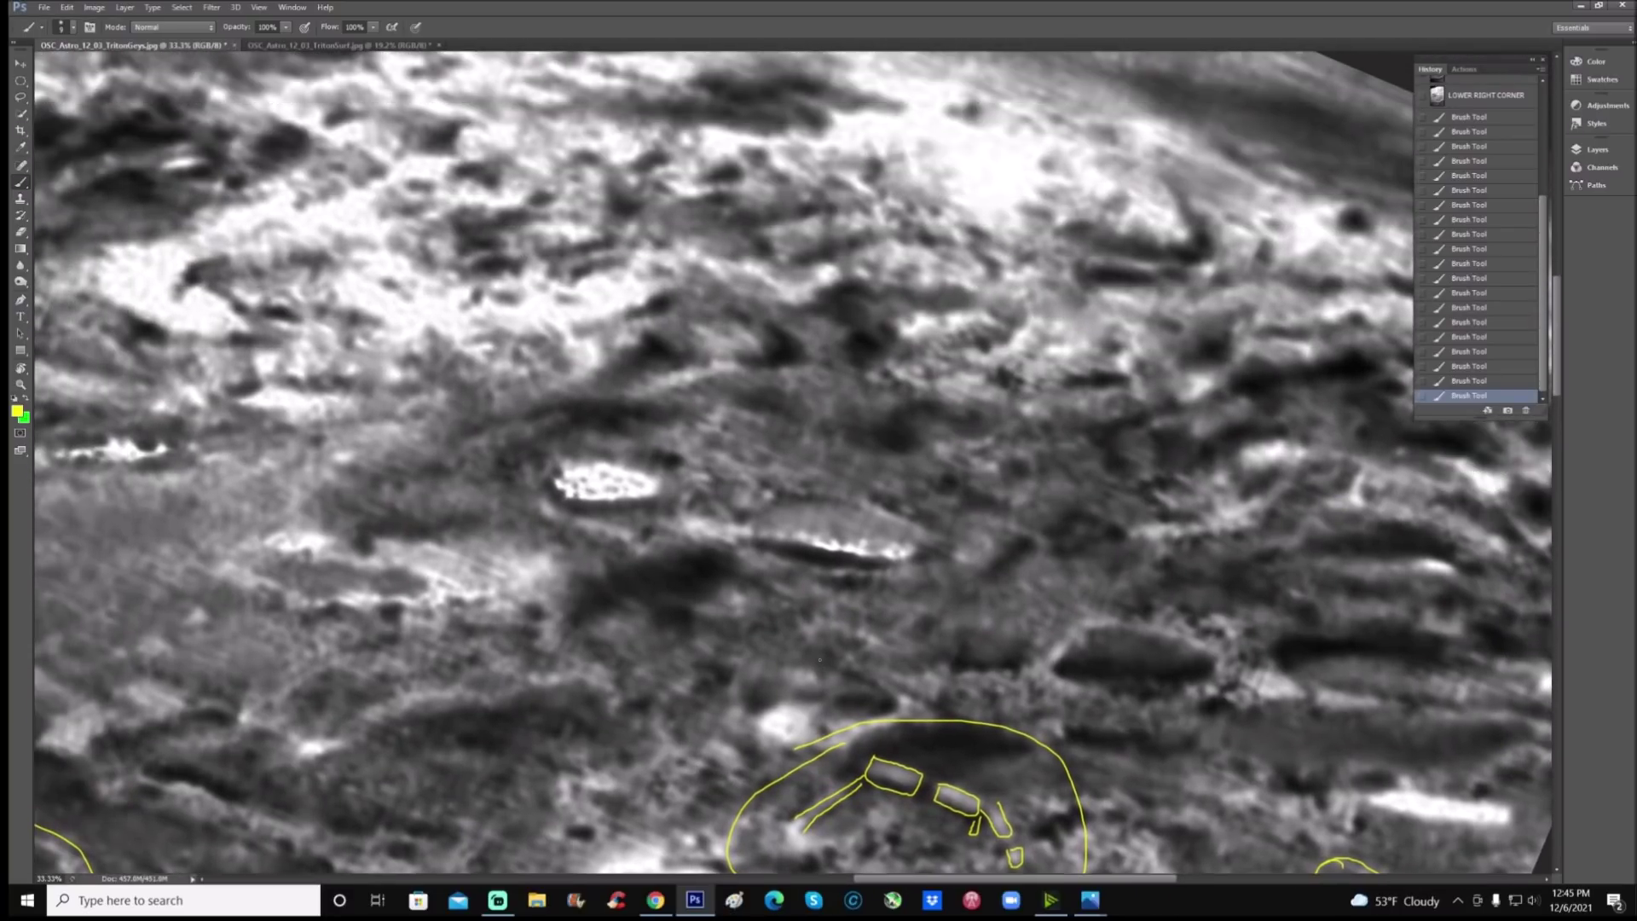
mouse_move(805, 470)
left_mouse_down()
mouse_move(746, 494)
mouse_move(731, 526)
mouse_move(749, 568)
mouse_move(853, 605)
mouse_move(960, 599)
mouse_move(984, 535)
mouse_move(916, 486)
mouse_move(808, 464)
left_mouse_up()
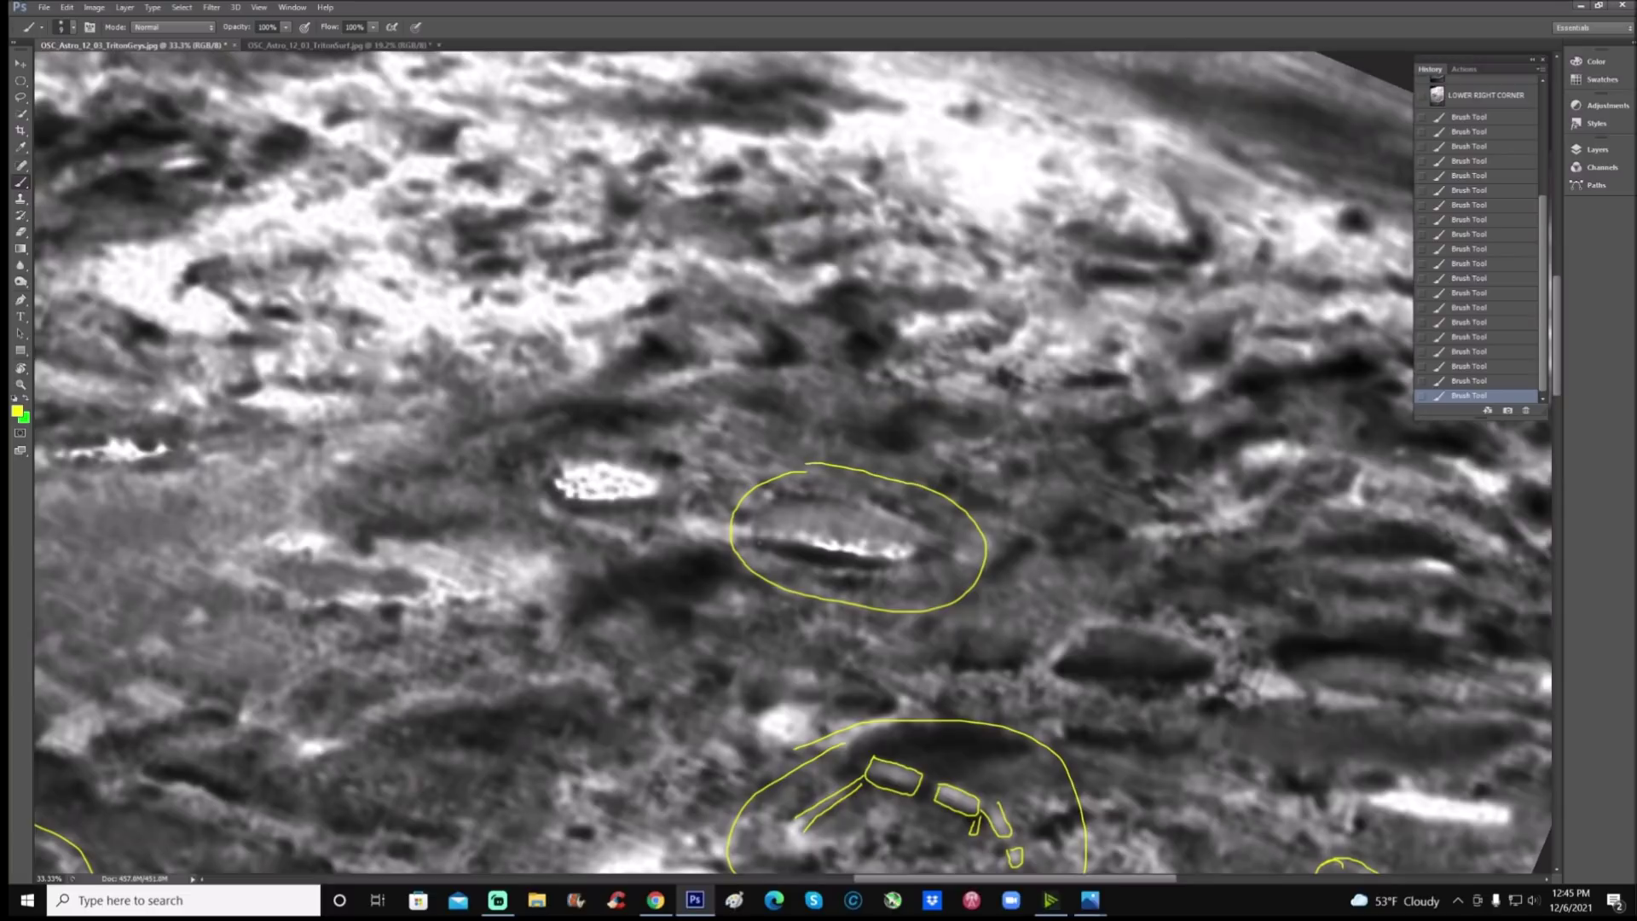
Step: Trace the lens-shaped formation's bright edge and jagged surface in yellow, and circle the bright speckled patch beside it
left_click_drag(758, 542, 927, 551)
mouse_move(778, 503)
left_mouse_down()
mouse_move(814, 520)
mouse_move(878, 517)
left_mouse_up()
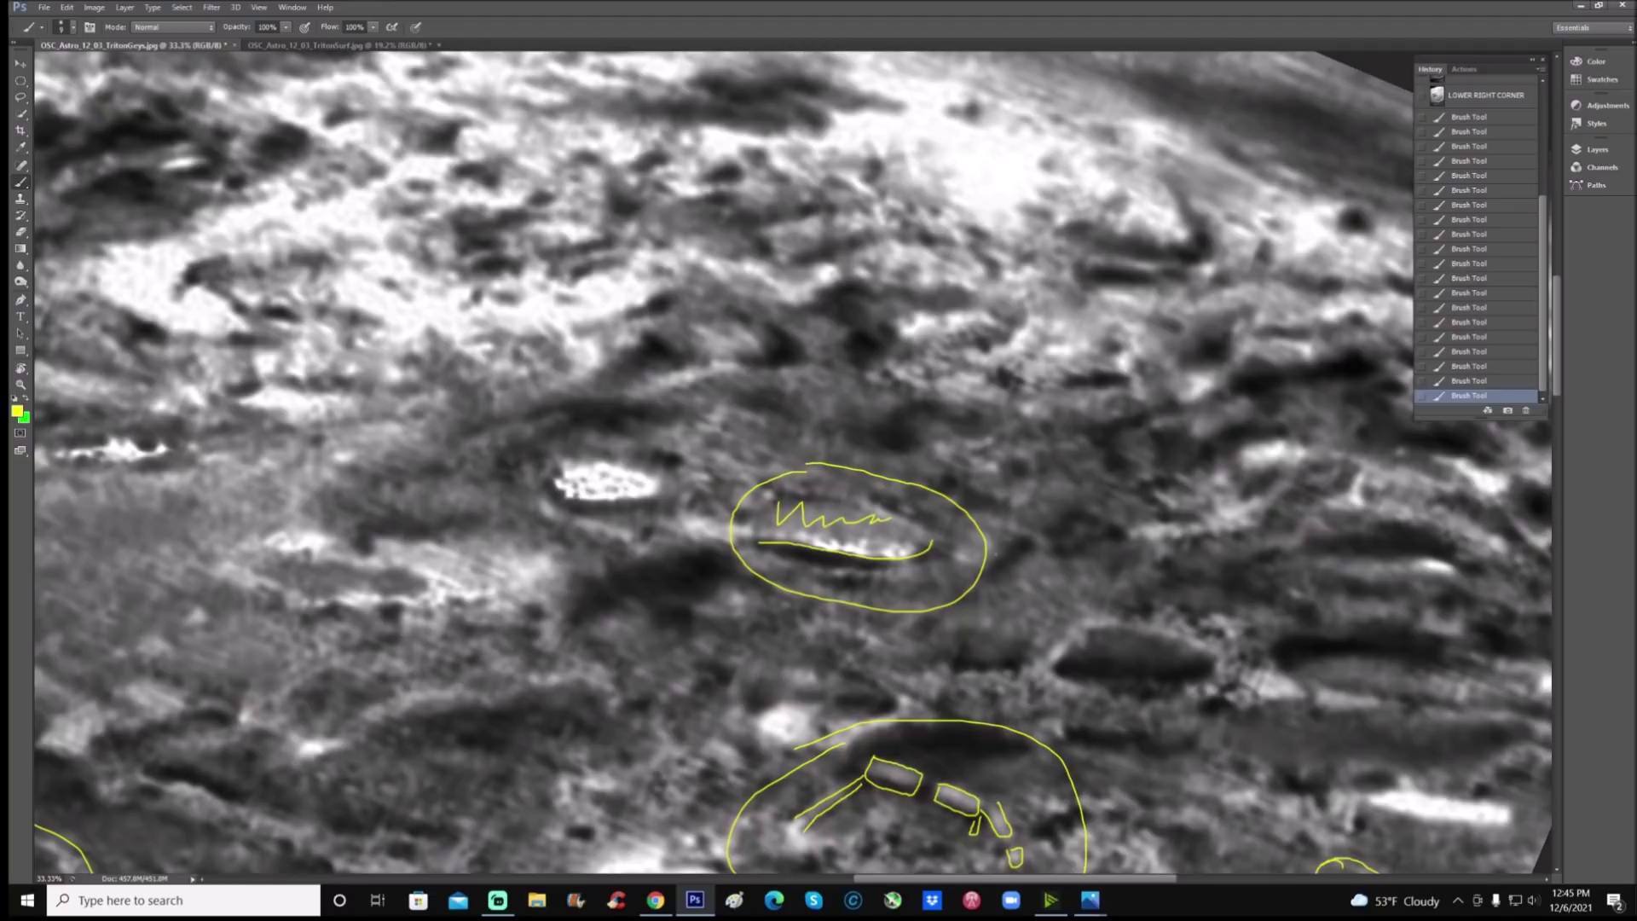
mouse_move(593, 436)
left_mouse_down()
mouse_move(529, 506)
mouse_move(644, 550)
mouse_move(647, 449)
mouse_move(565, 435)
left_mouse_up()
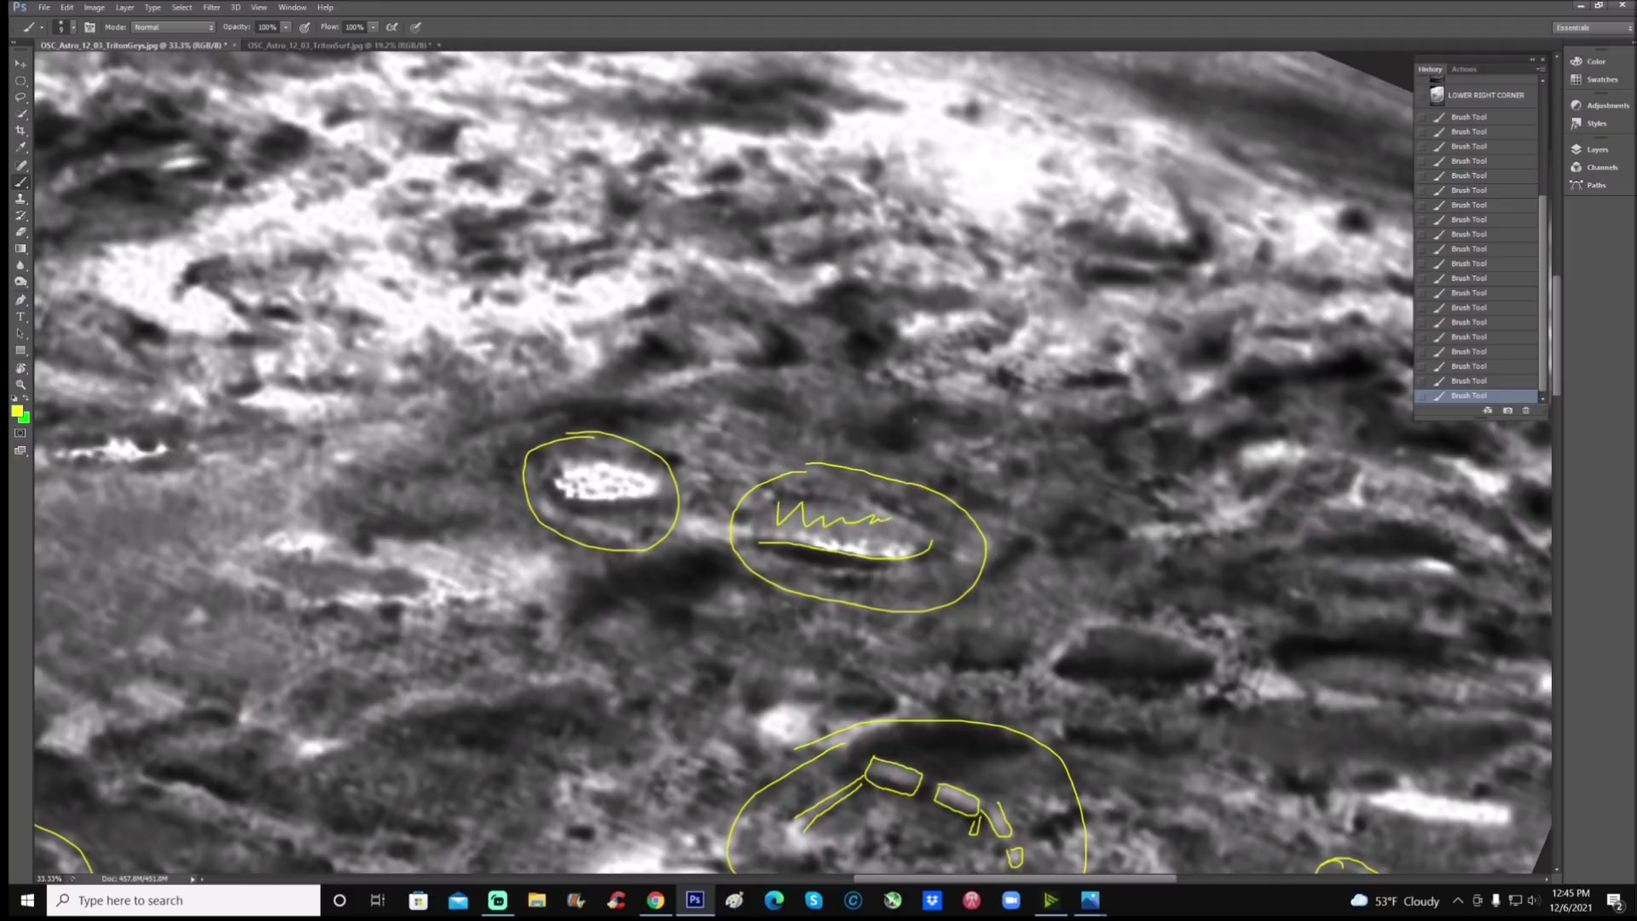
Step: Restore the ROADWAYS? snapshot to clear the yellow markings and bring most of the surface up to the horizon into view
left_click(1519, 146)
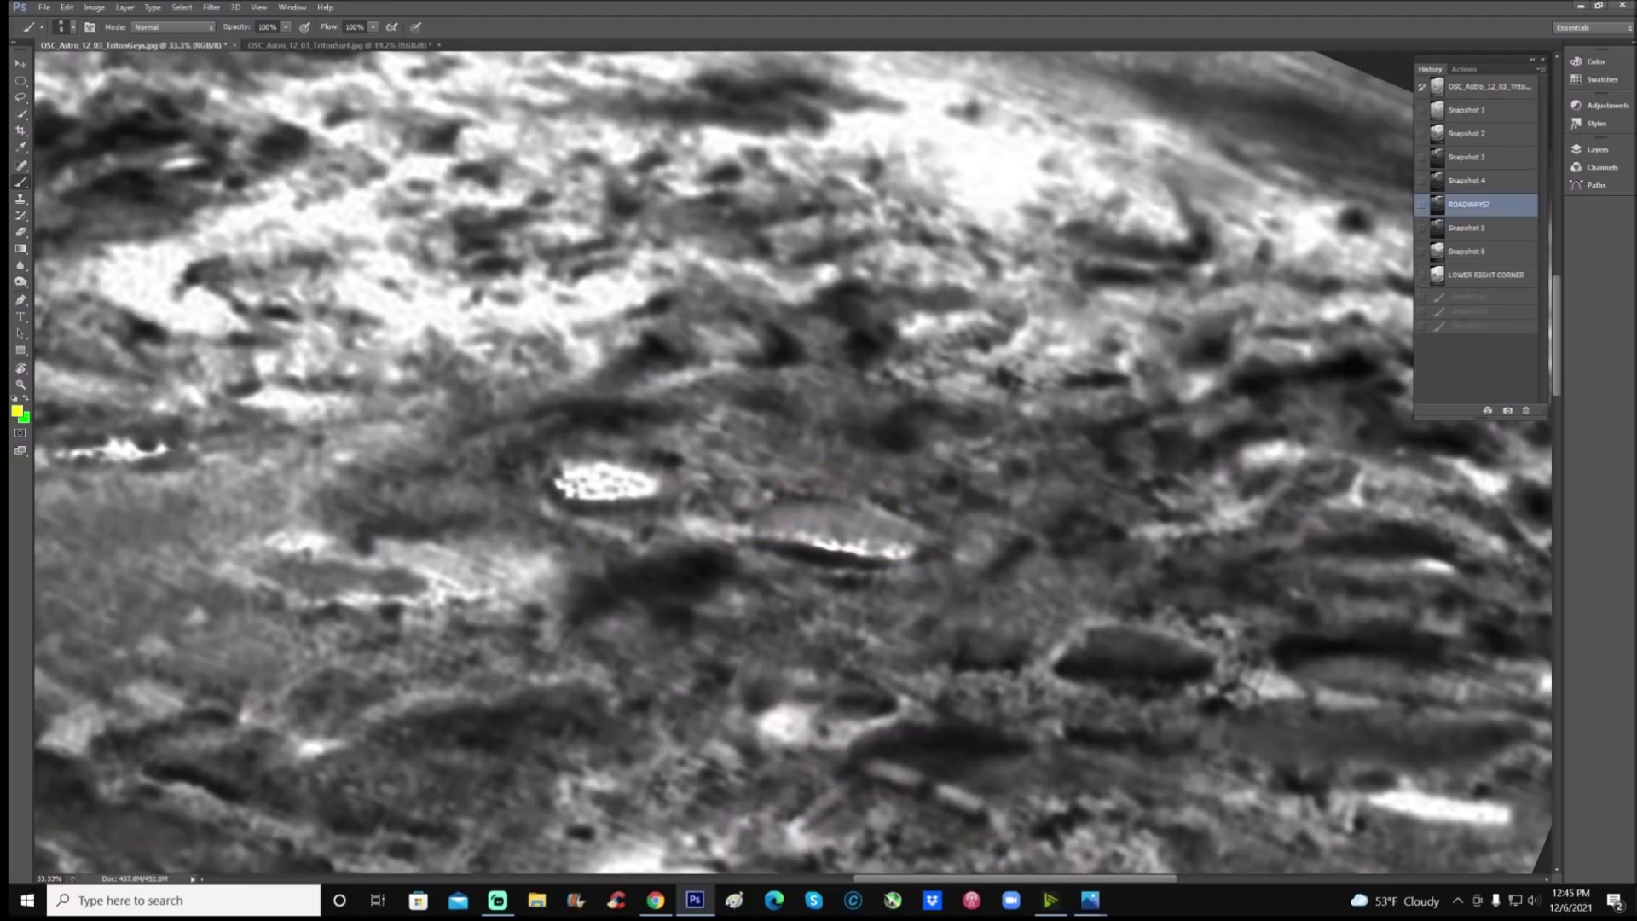
scroll(793, 461, "up", 3)
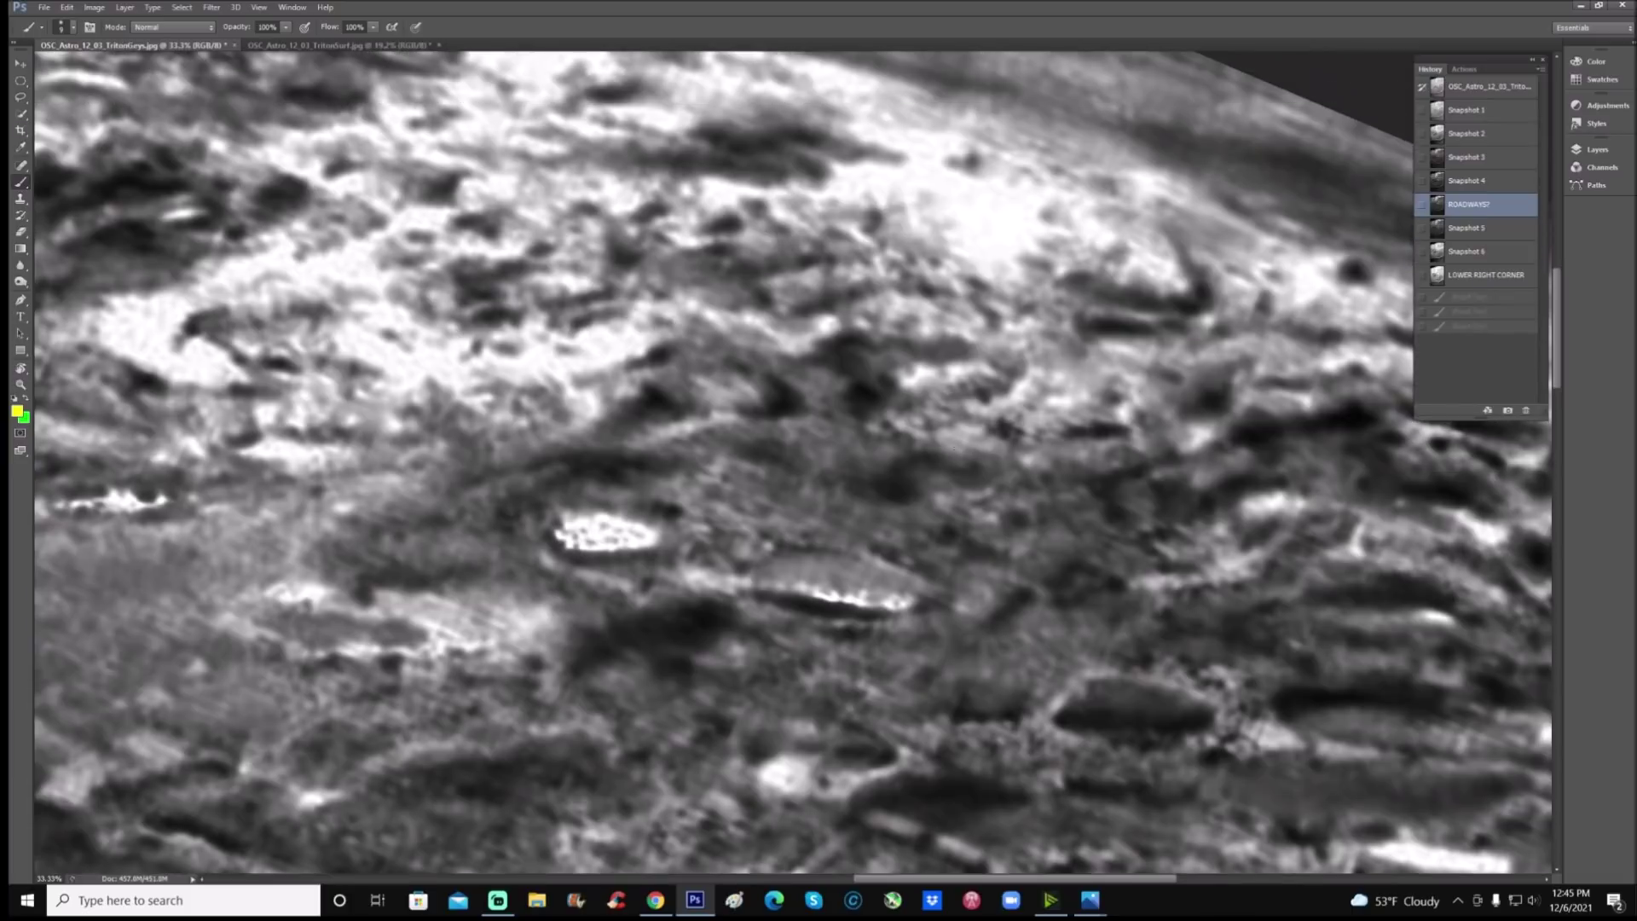
left_click_drag(1026, 881, 958, 881)
scroll(608, 603, "up", 3)
scroll(607, 603, "down", 2)
scroll(607, 603, "down", 5)
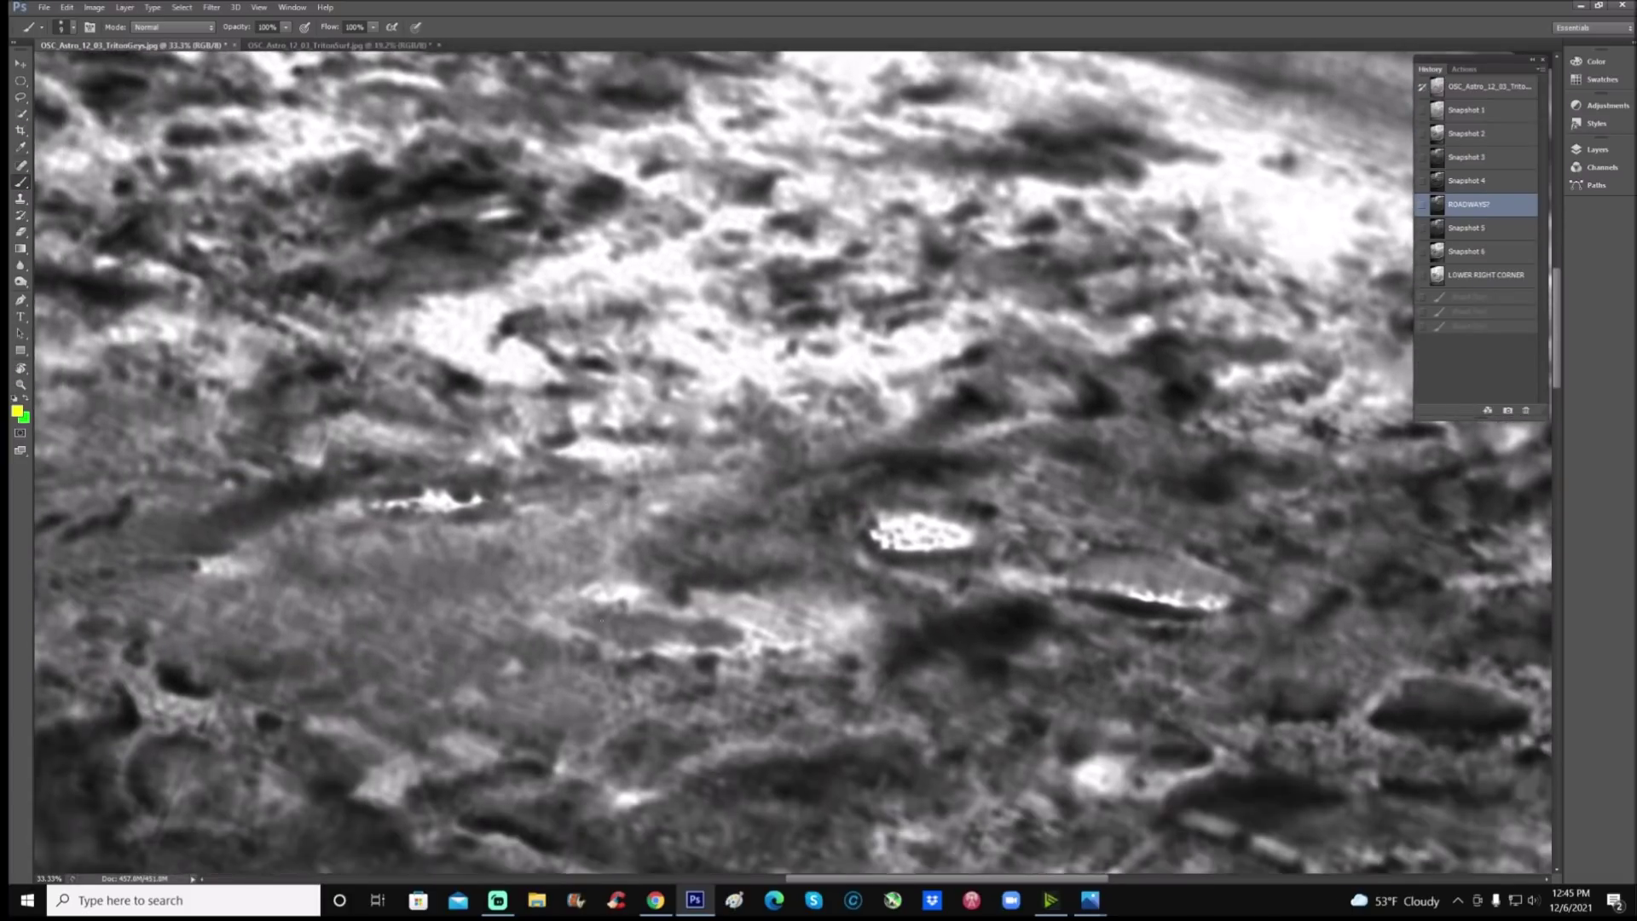
key("ctrl+minus")
key("ctrl+minus")
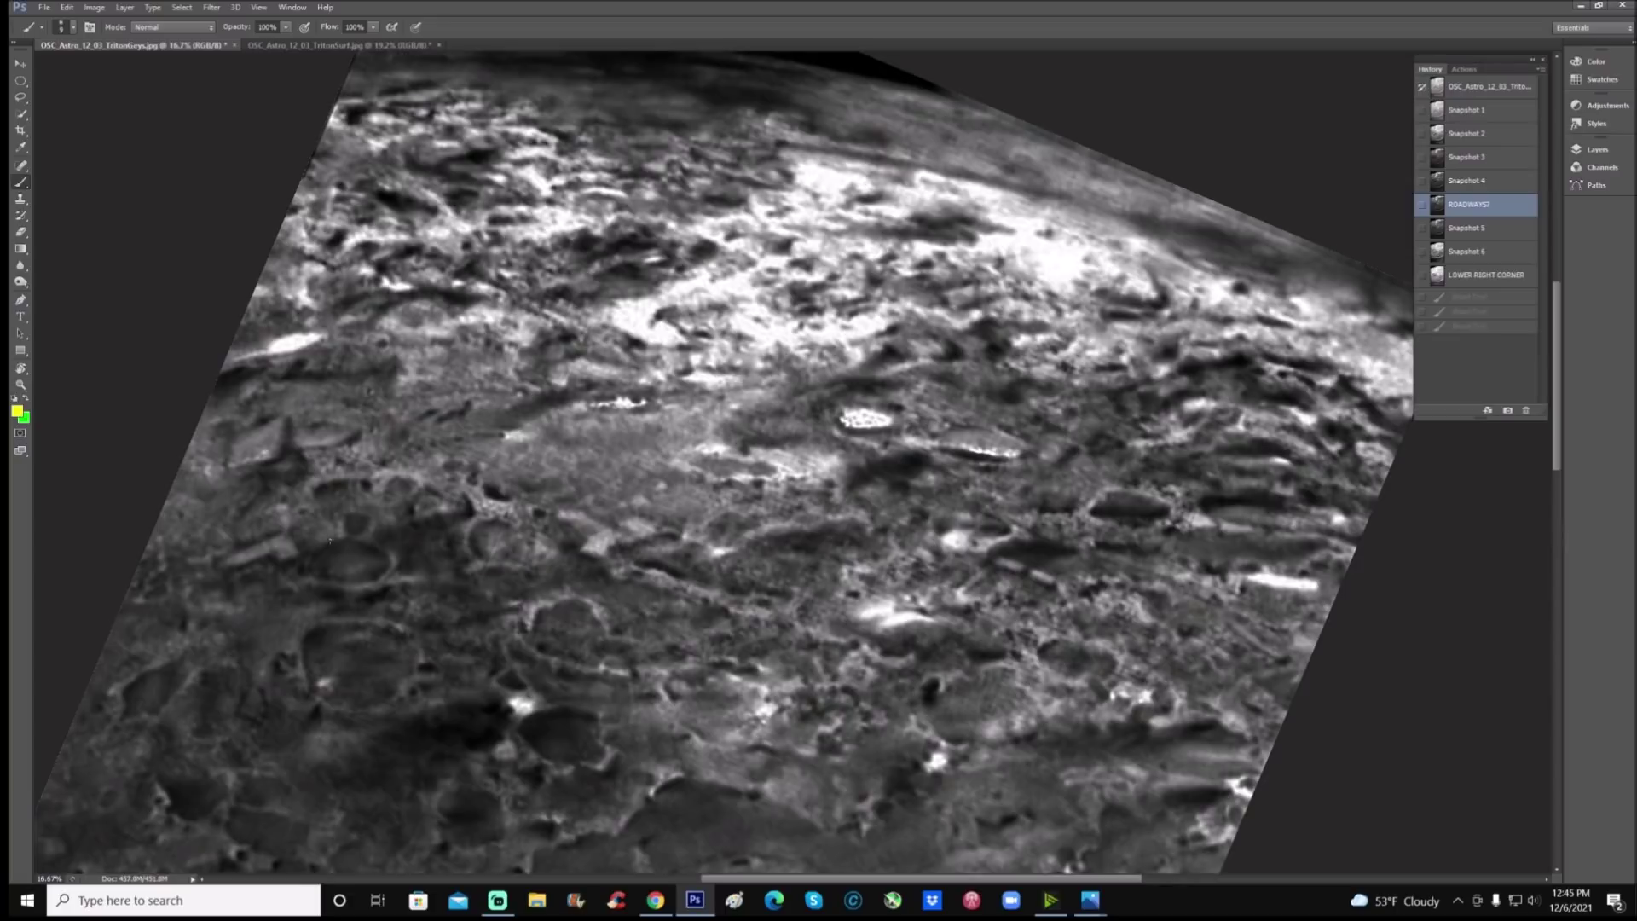
Step: Draw a yellow arrow and D-shaped mark near the dark patch, plus a long arrow toward the horizon with a short one beside it
mouse_move(338, 747)
left_mouse_down()
mouse_move(398, 697)
mouse_move(412, 708)
mouse_move(493, 680)
mouse_move(444, 715)
left_mouse_up()
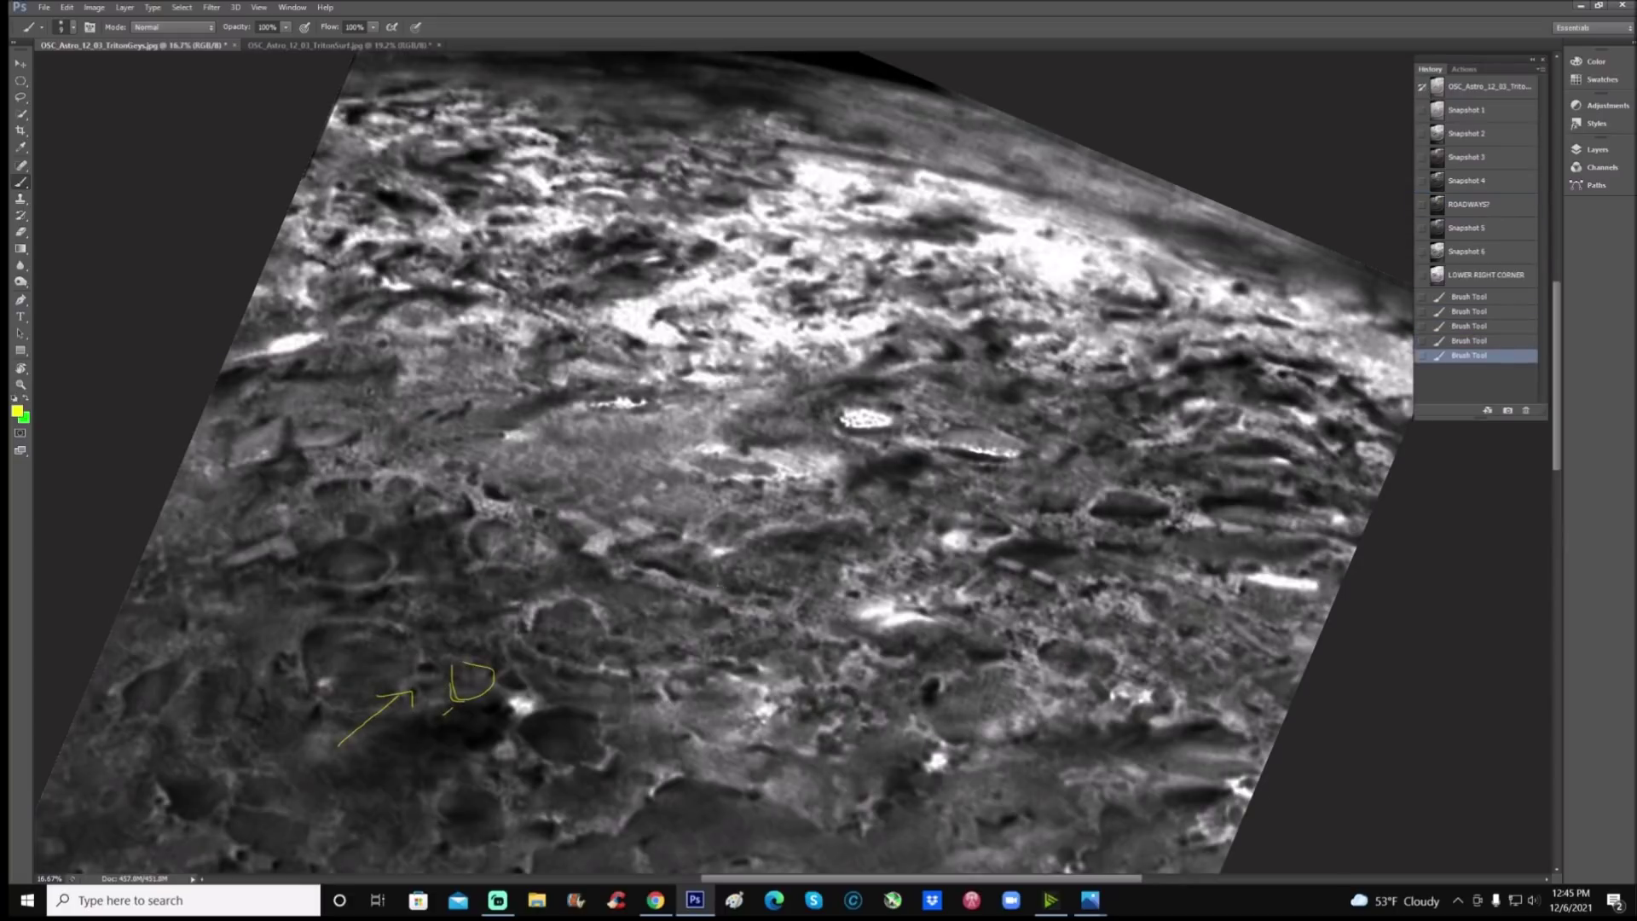
scroll(724, 461, "up", 3)
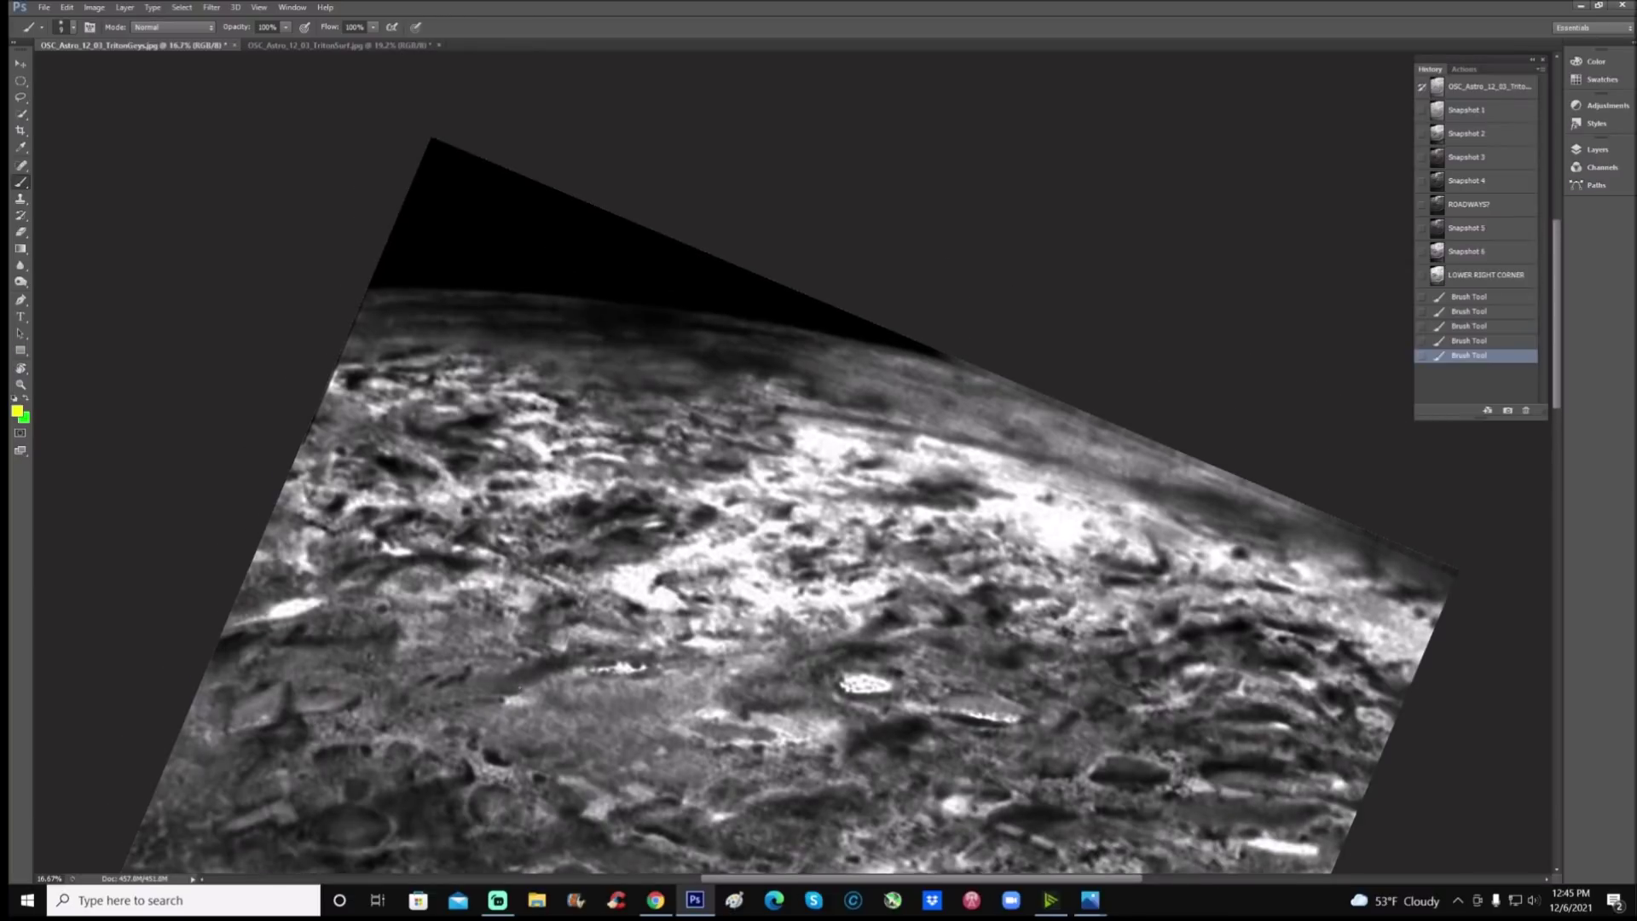
mouse_move(525, 695)
left_mouse_down()
mouse_move(566, 624)
mouse_move(637, 354)
mouse_move(611, 388)
mouse_move(726, 368)
left_mouse_up()
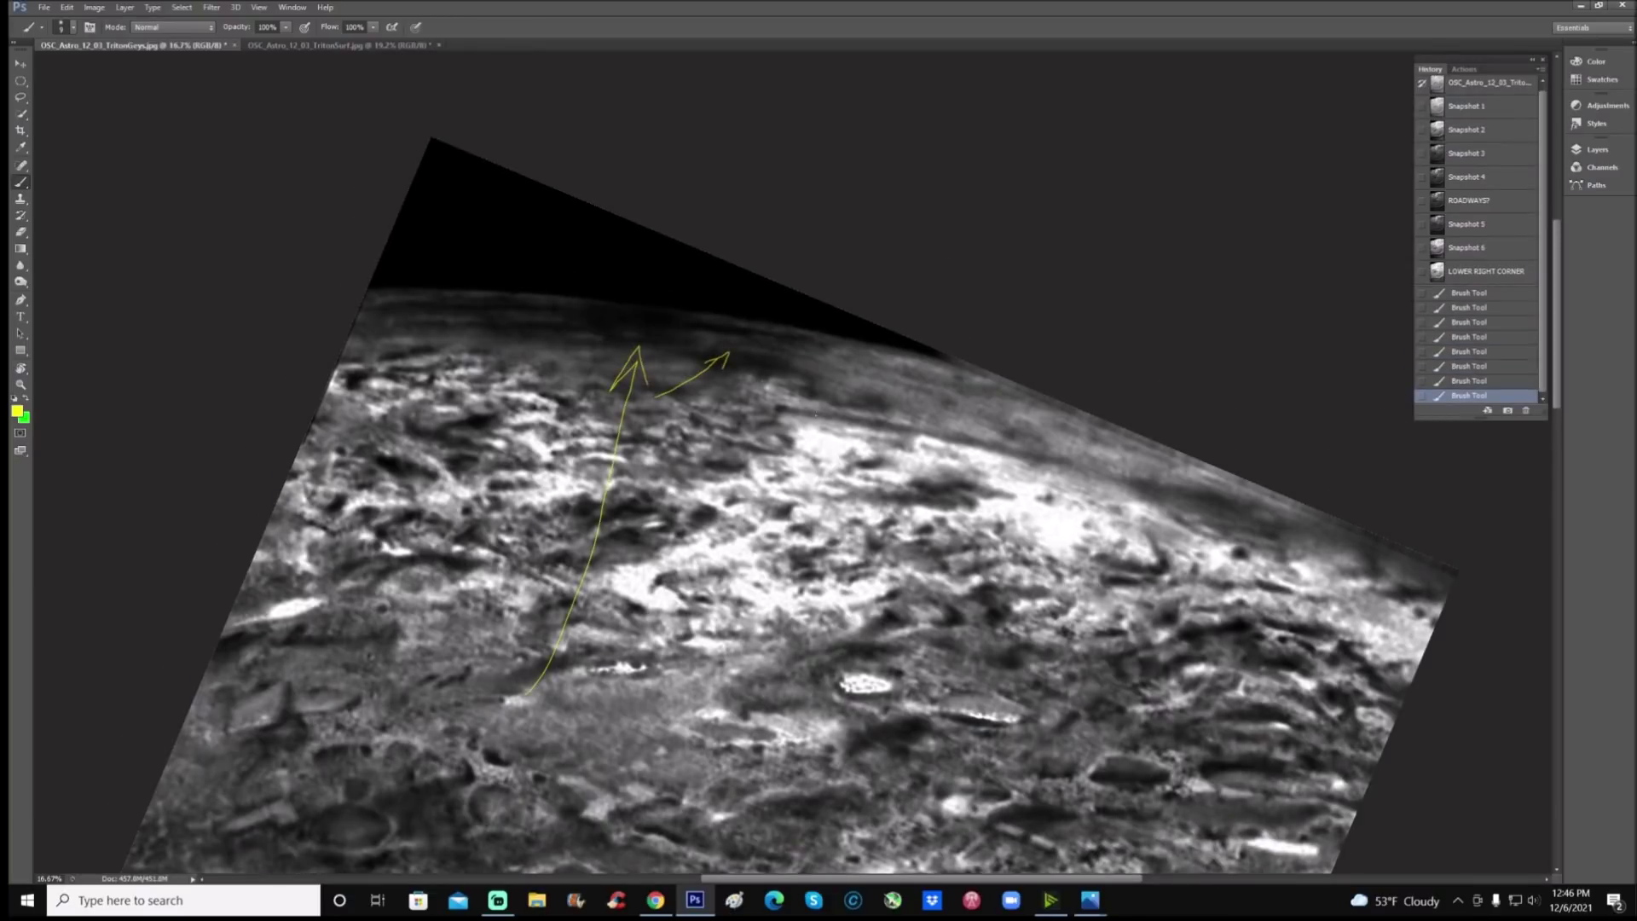
Step: Restore Snapshot 5 and trace the curved parallel-sided structure just below the horizon, adding two small yellow arrows above it
scroll(816, 421, "up", 2)
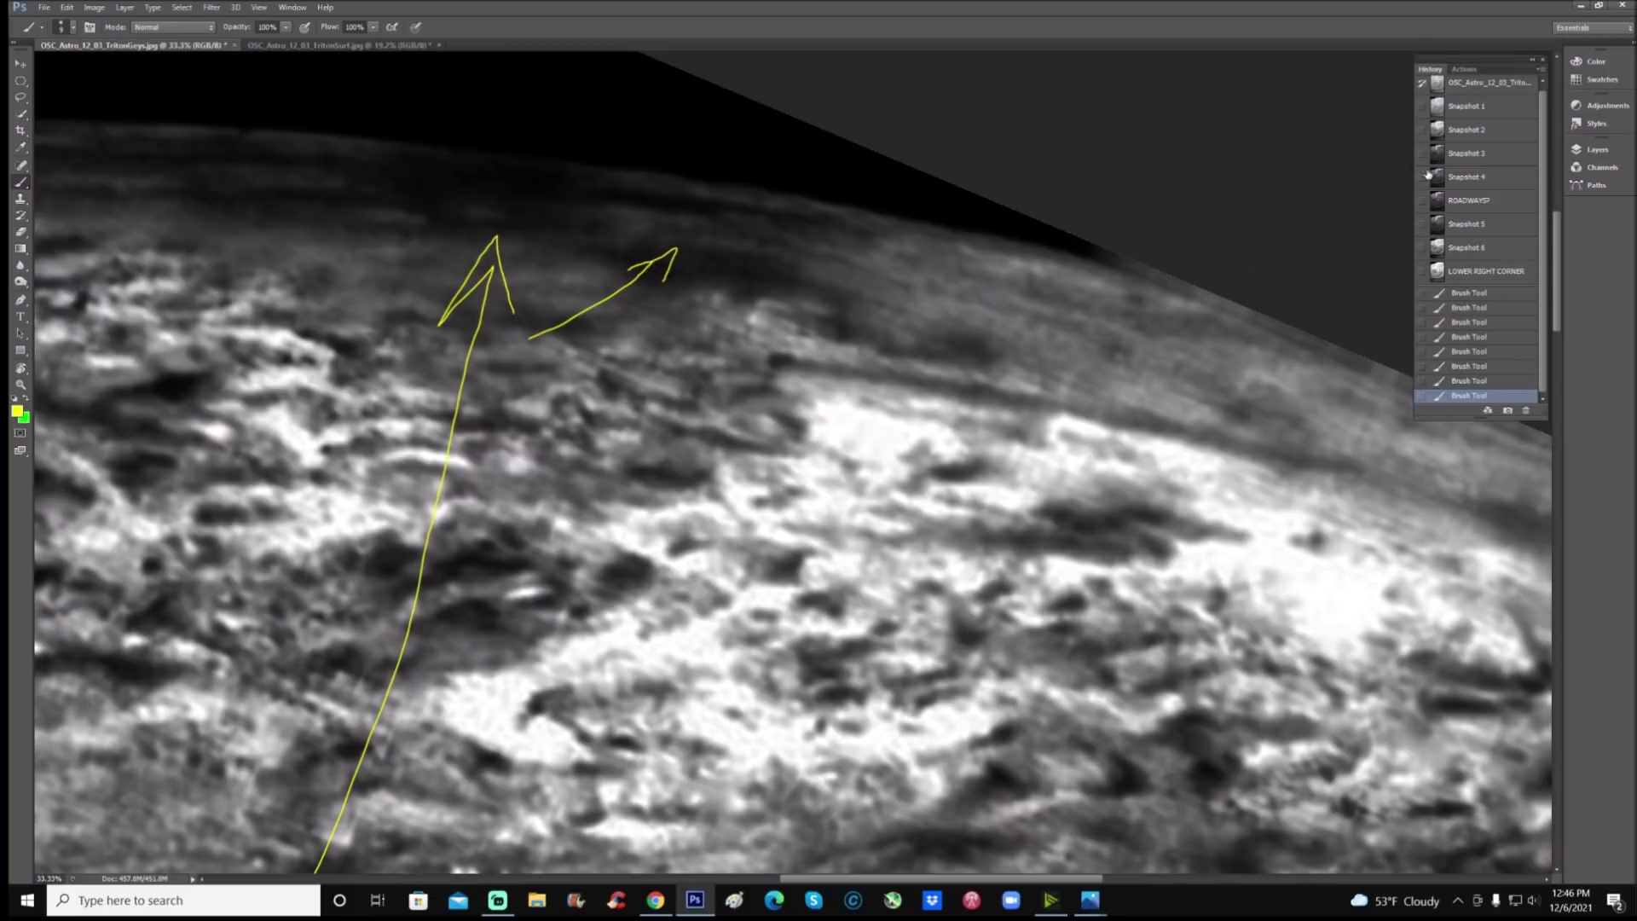
left_click(1484, 220)
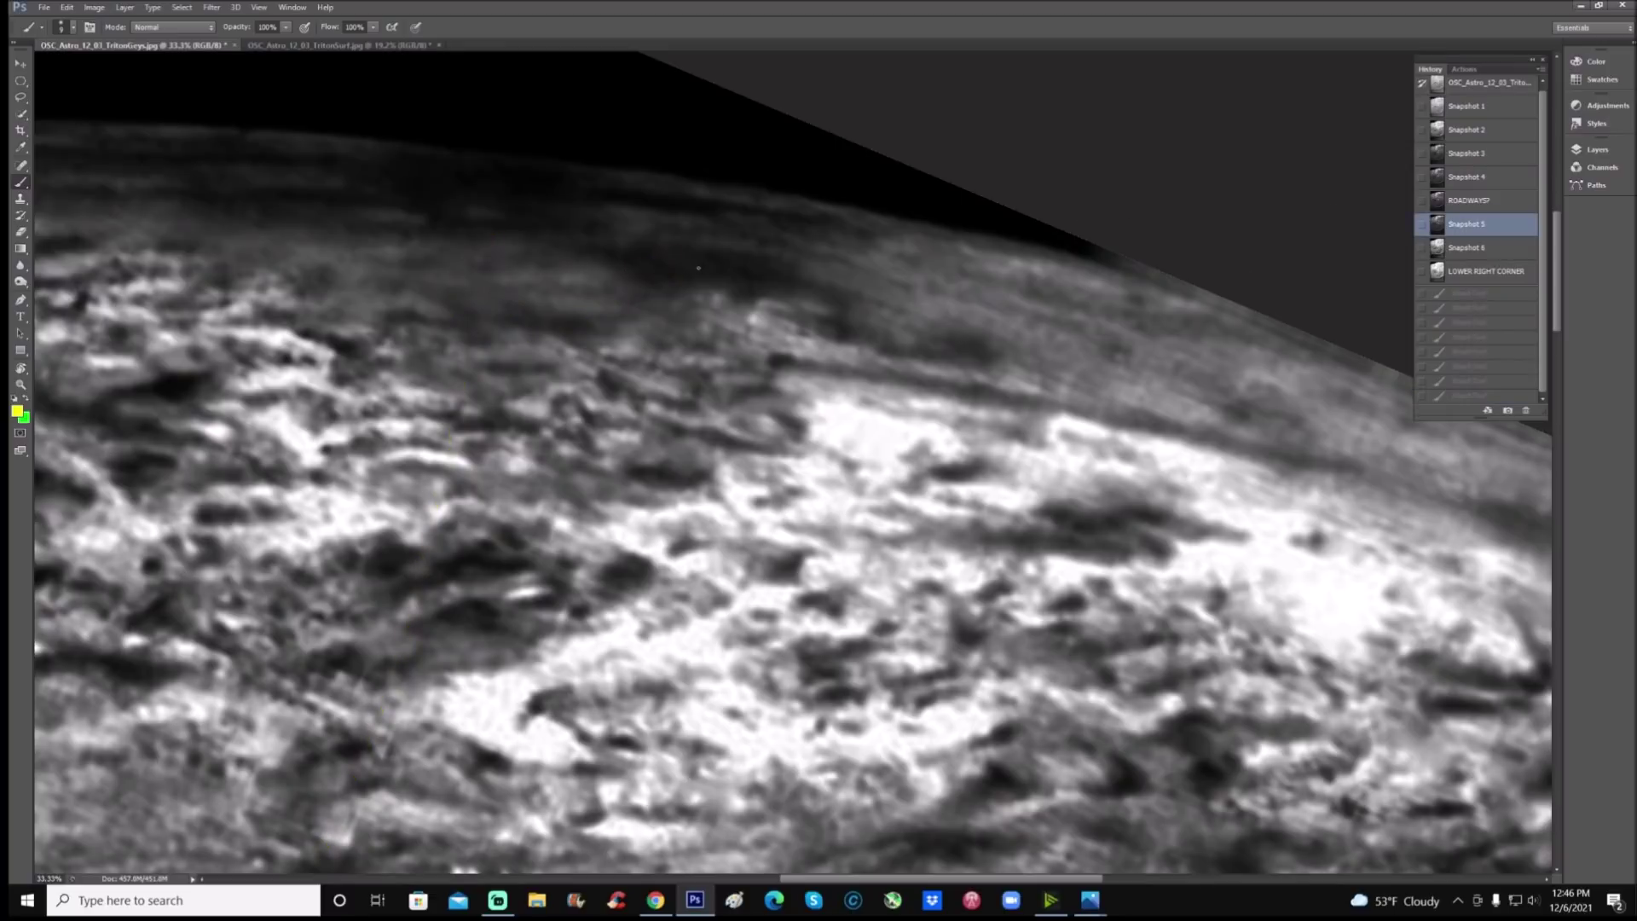
left_click_drag(665, 317, 714, 303)
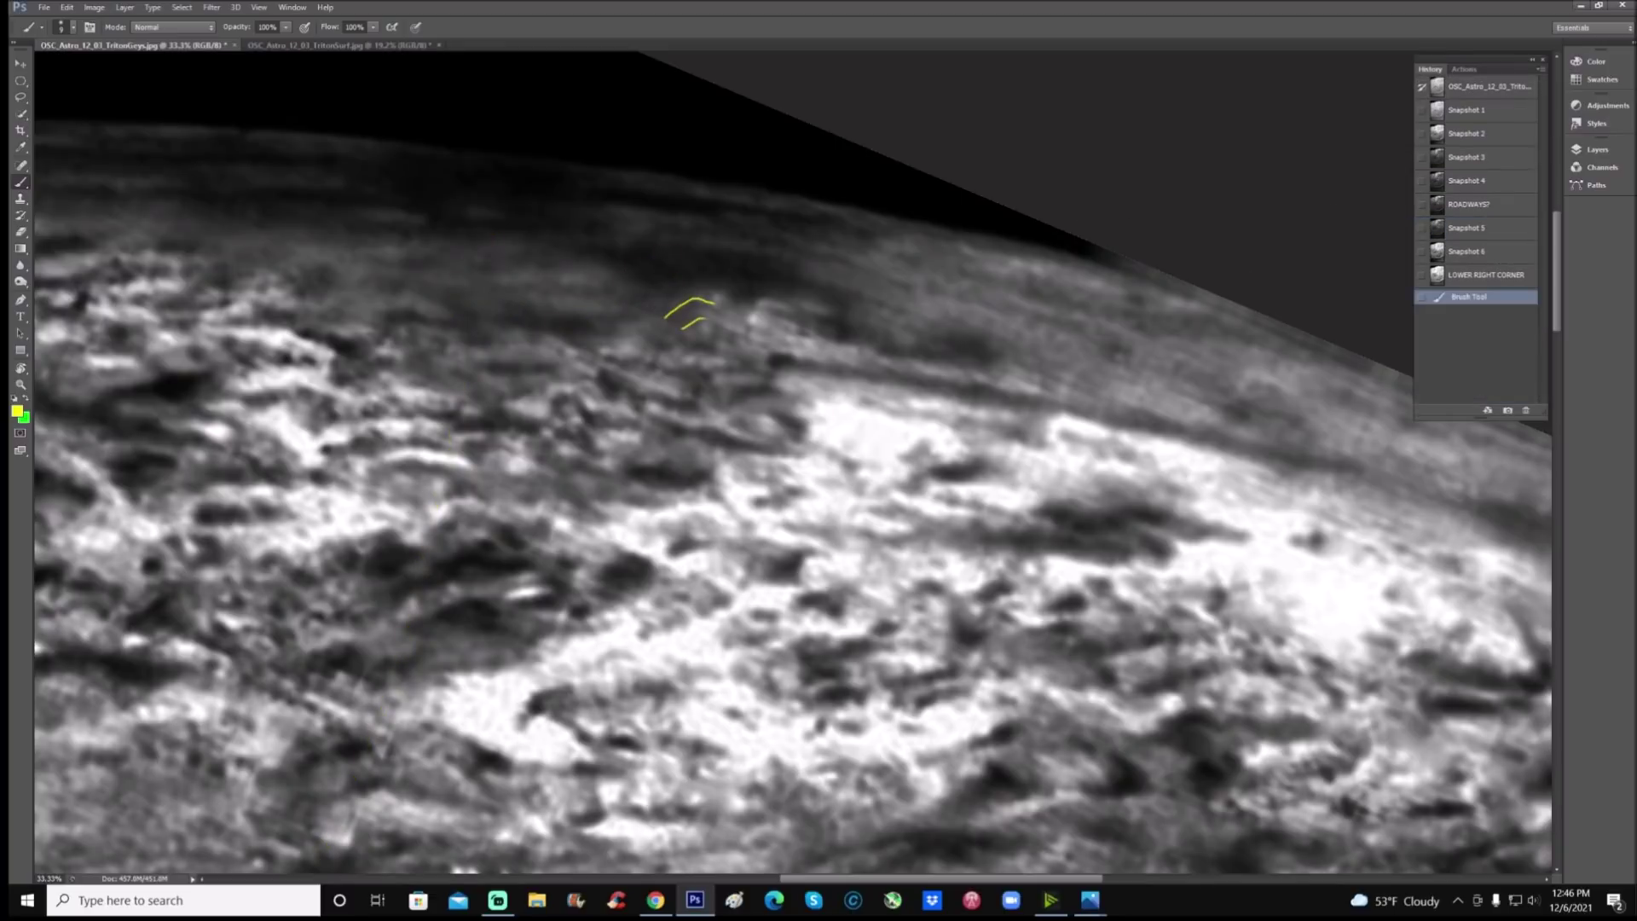
mouse_move(733, 331)
left_mouse_down()
mouse_move(675, 318)
mouse_move(712, 302)
mouse_move(772, 332)
mouse_move(734, 332)
mouse_move(763, 346)
mouse_move(714, 322)
left_mouse_up()
mouse_move(851, 262)
left_mouse_down()
mouse_move(831, 290)
mouse_move(841, 282)
mouse_move(772, 286)
mouse_move(805, 273)
left_mouse_up()
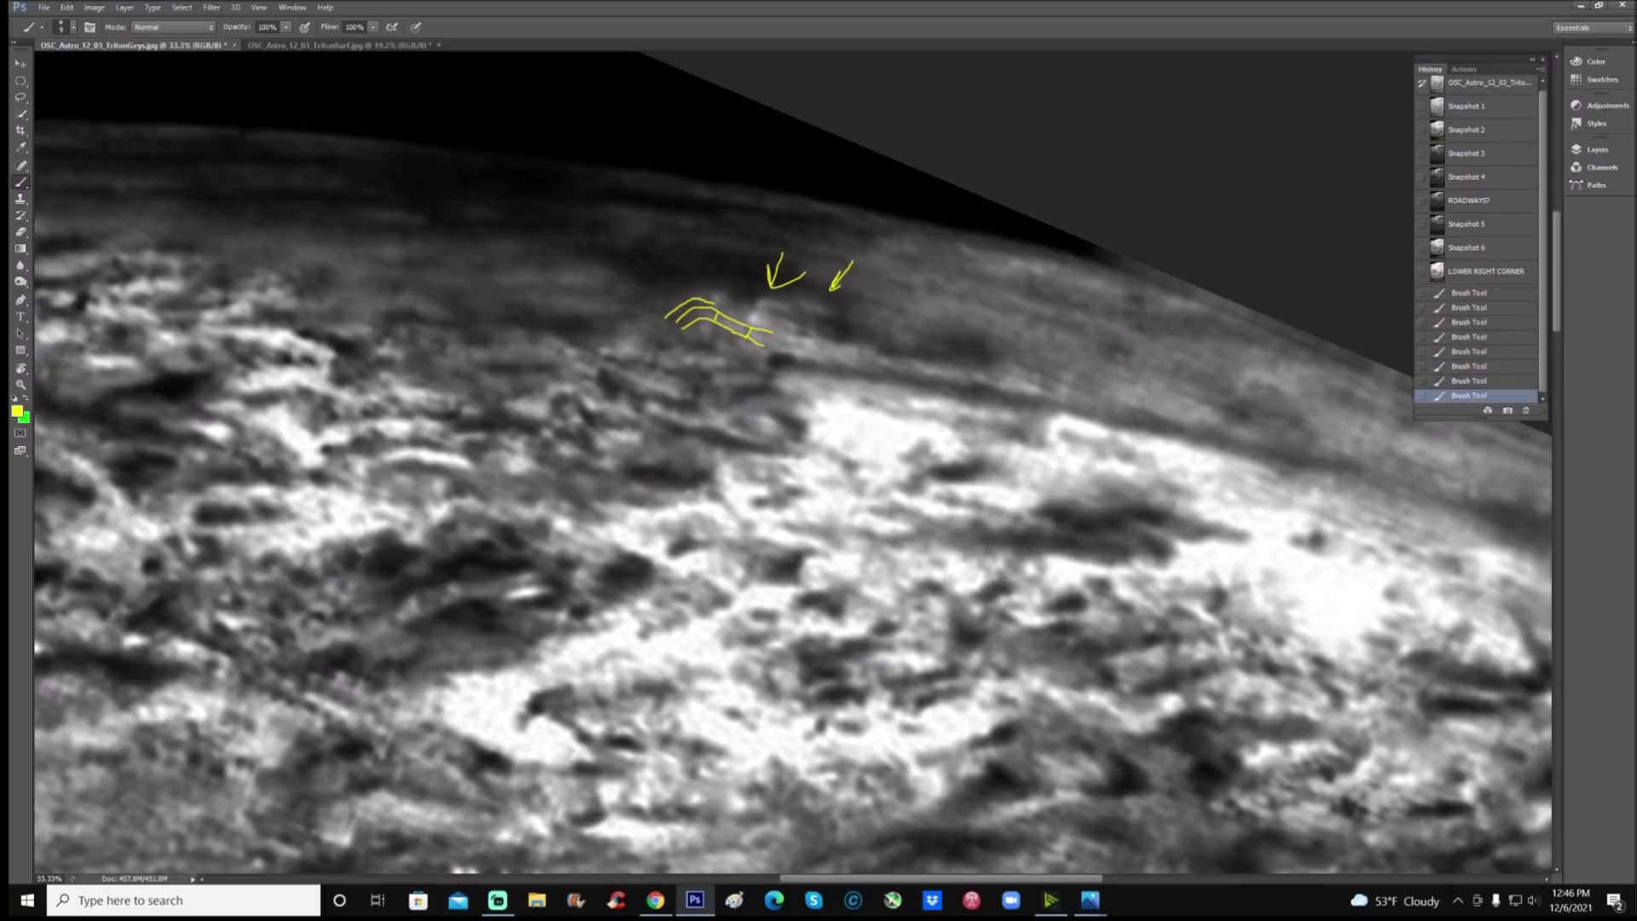
Step: Outline the large rough area below the horizon in yellow and mark features inside it with a corner shape and two small arrows
mouse_move(558, 292)
left_mouse_down()
mouse_move(381, 273)
mouse_move(309, 311)
mouse_move(286, 403)
mouse_move(406, 517)
mouse_move(609, 535)
mouse_move(821, 432)
mouse_move(802, 354)
left_mouse_up()
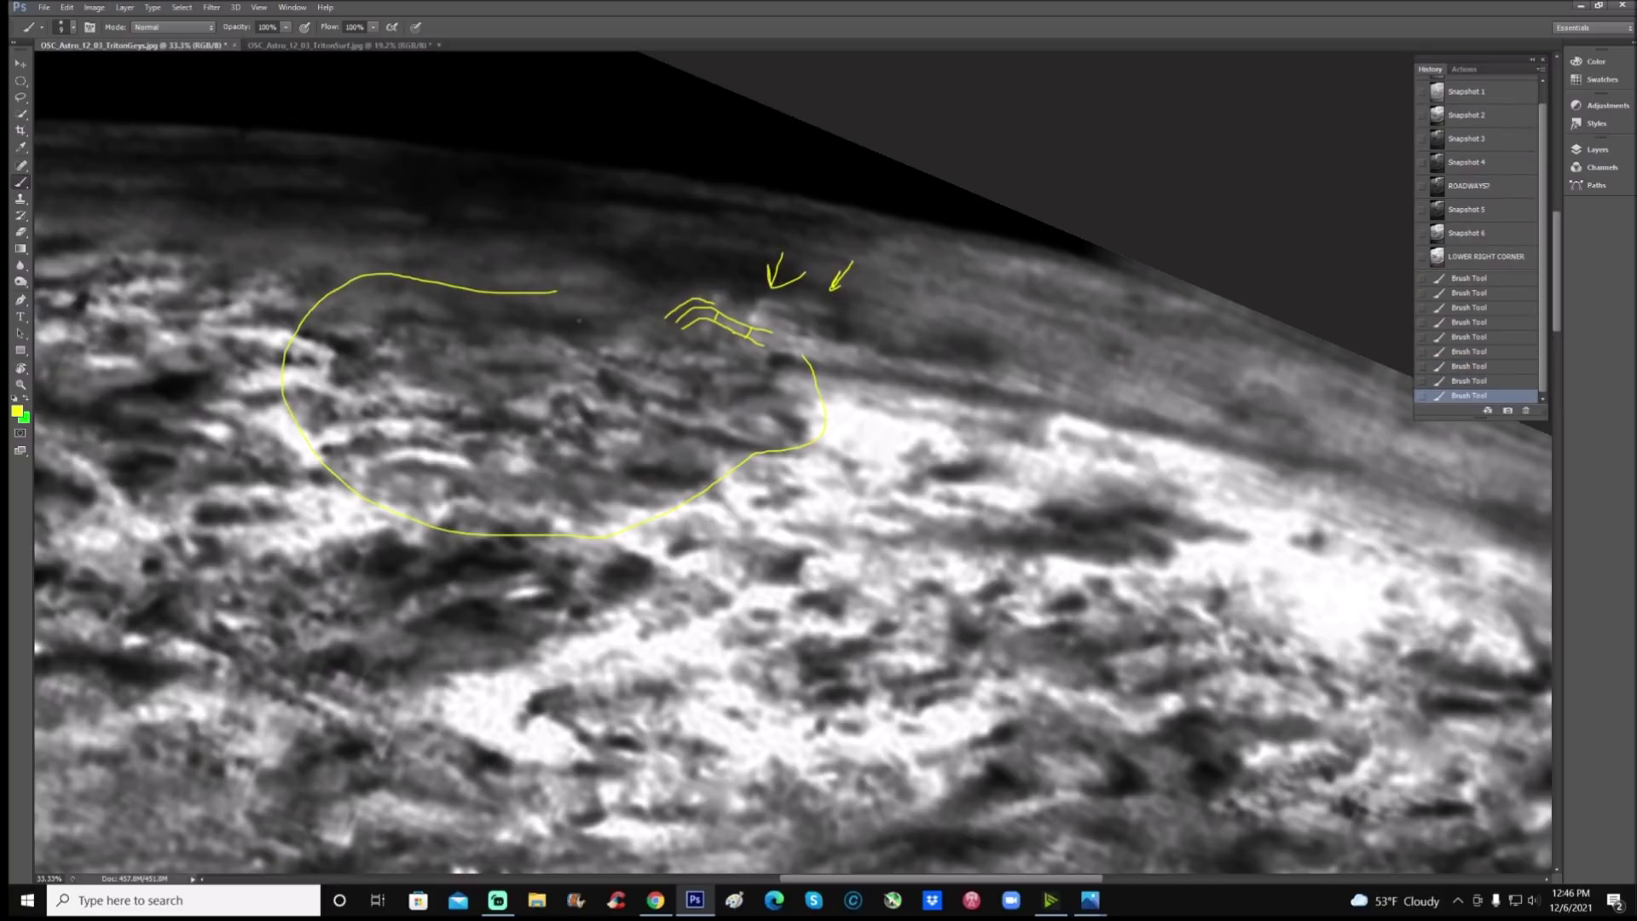
left_click_drag(548, 285, 654, 286)
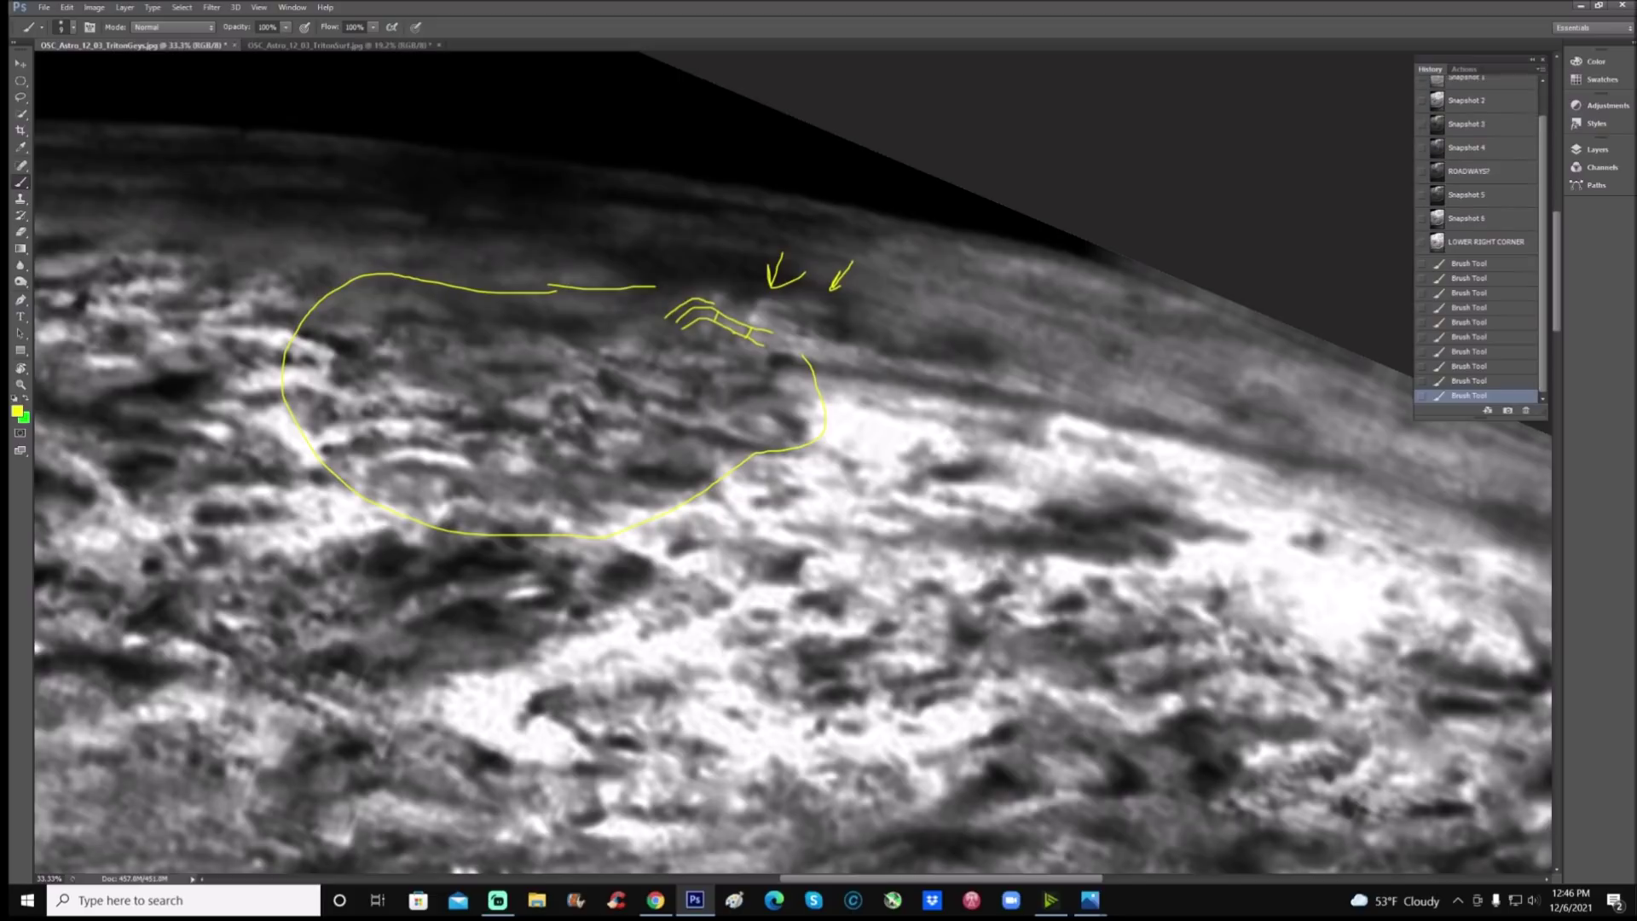
left_click_drag(721, 384, 770, 376)
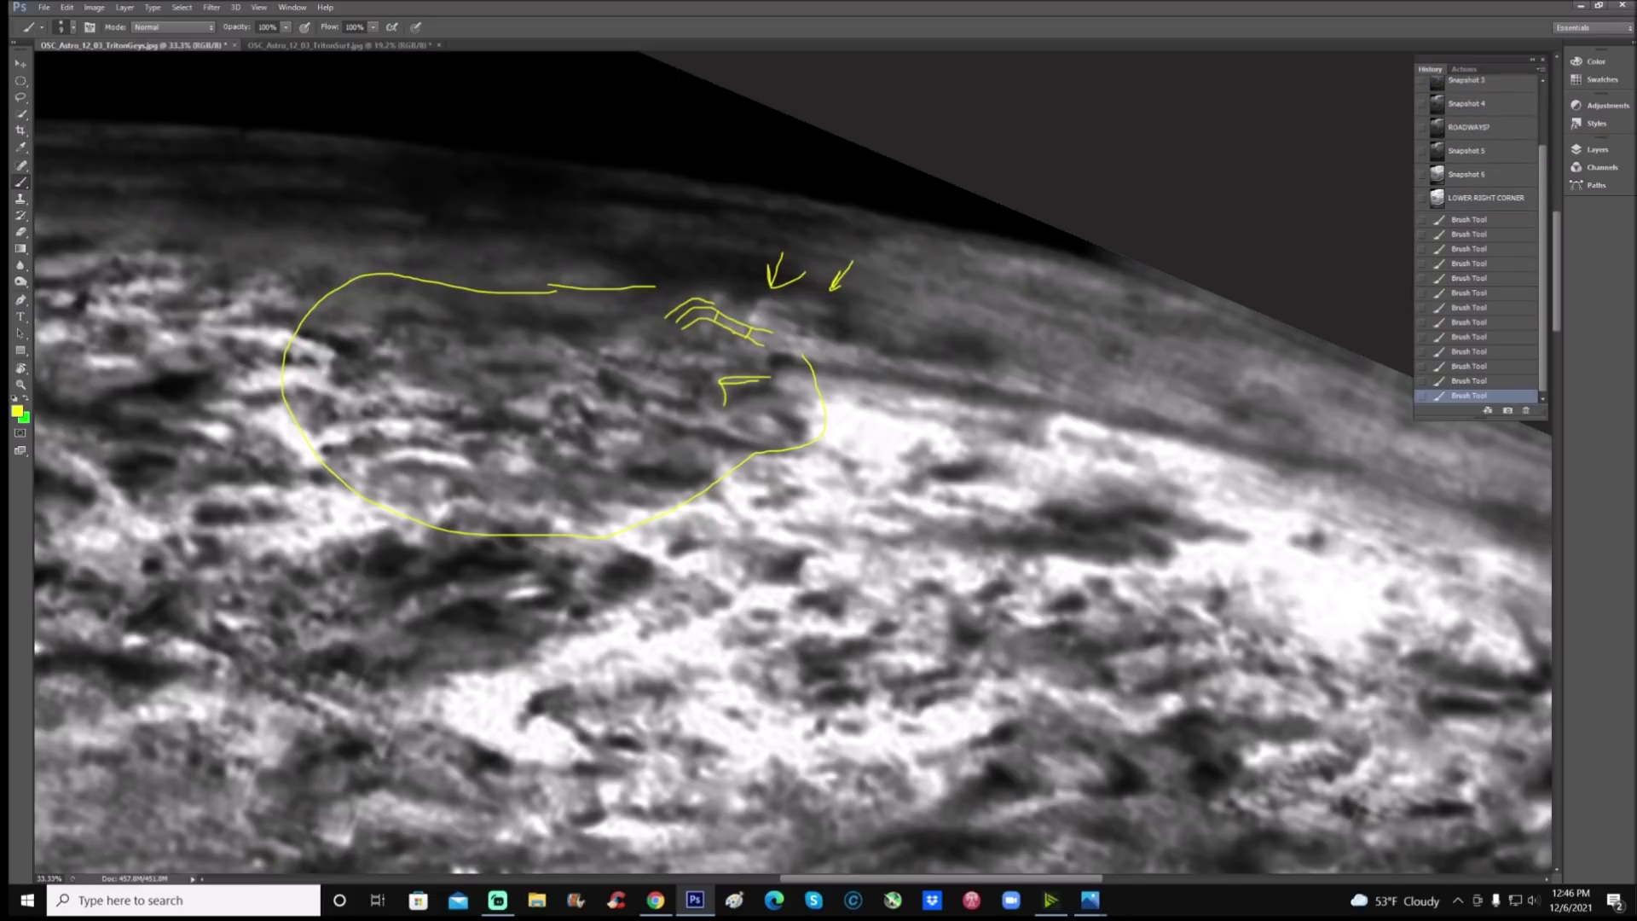
mouse_move(458, 324)
left_mouse_down()
mouse_move(435, 378)
mouse_move(456, 372)
left_mouse_up()
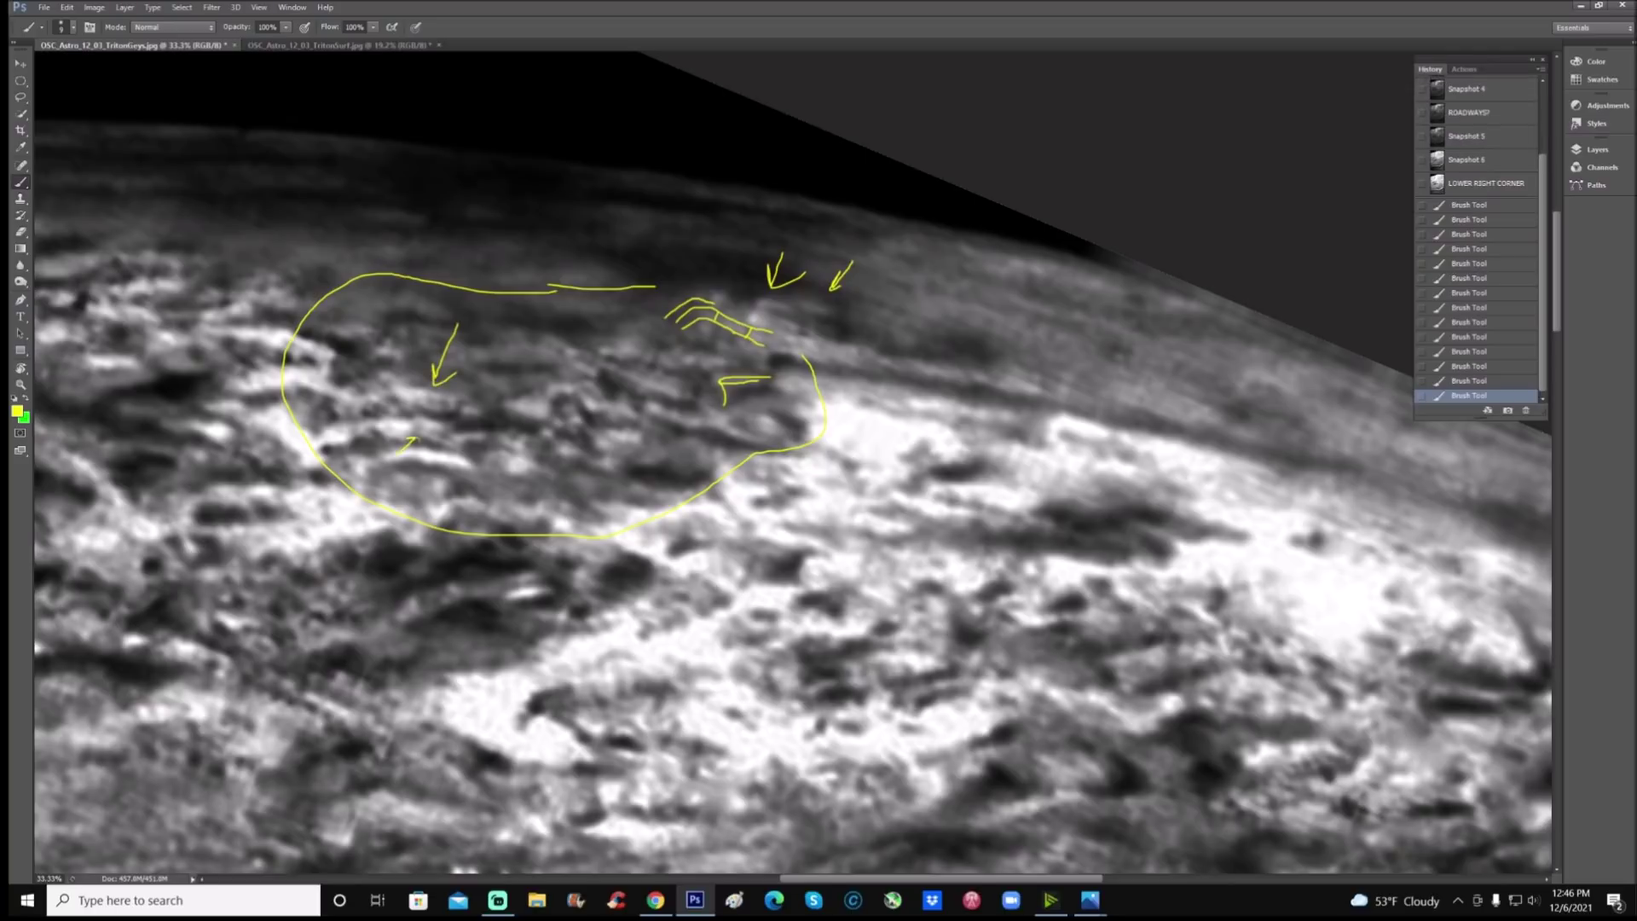
left_click_drag(417, 438, 419, 445)
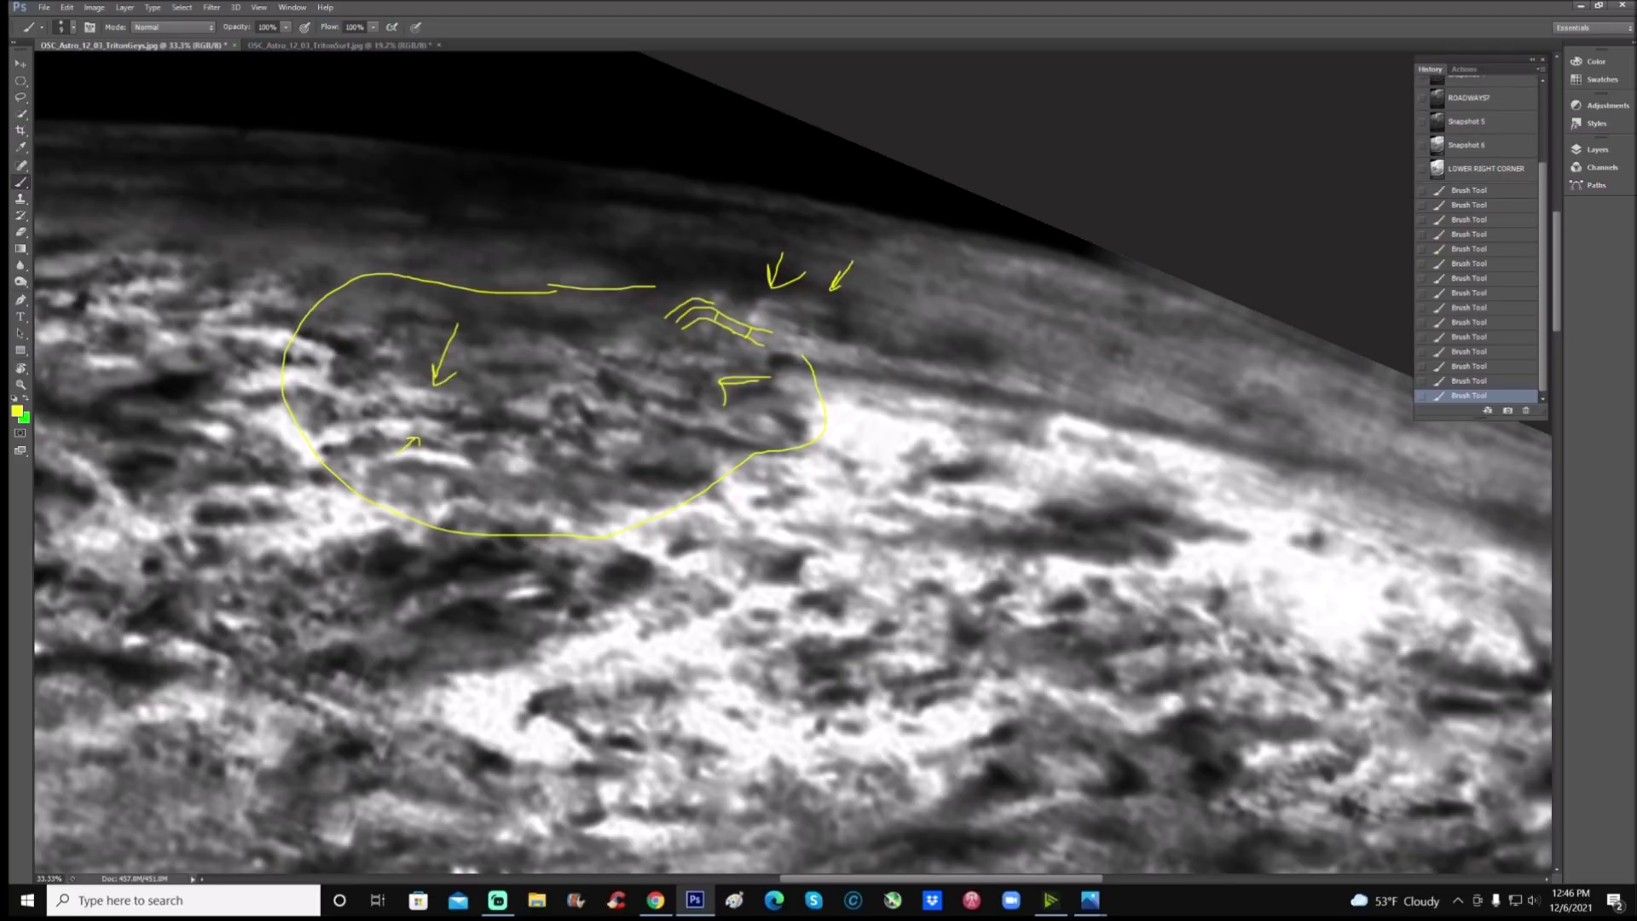
Step: Trace the jagged, stepped ridges in the middle of the outlined area, redrawing the last strokes as a longer line
left_click_drag(512, 408, 548, 401)
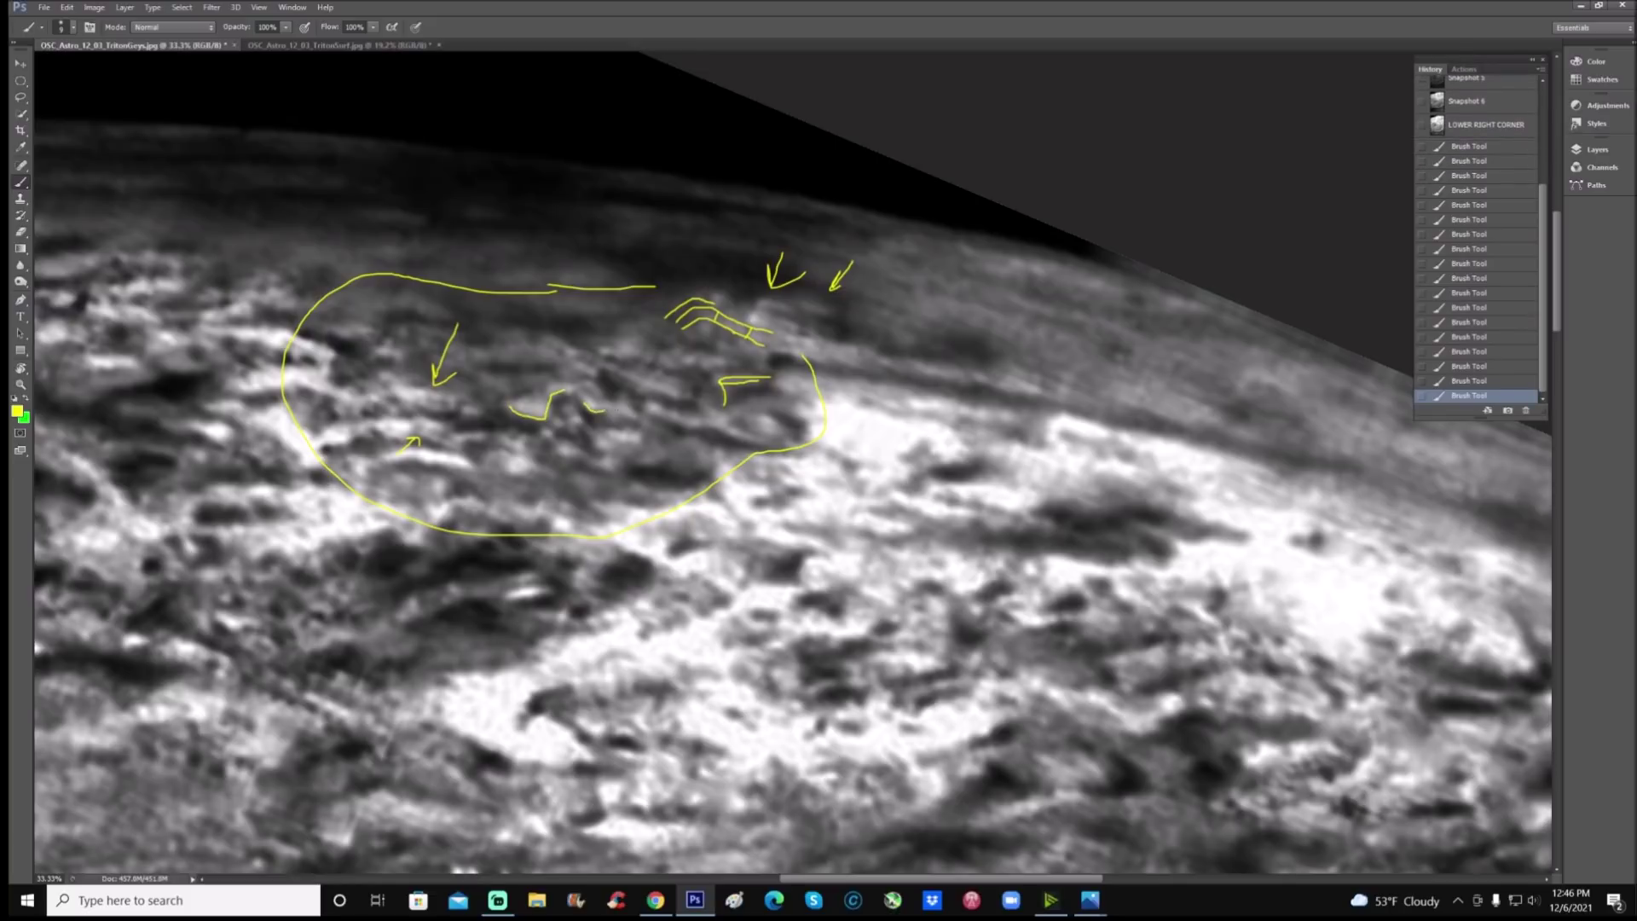
left_click_drag(607, 411, 640, 419)
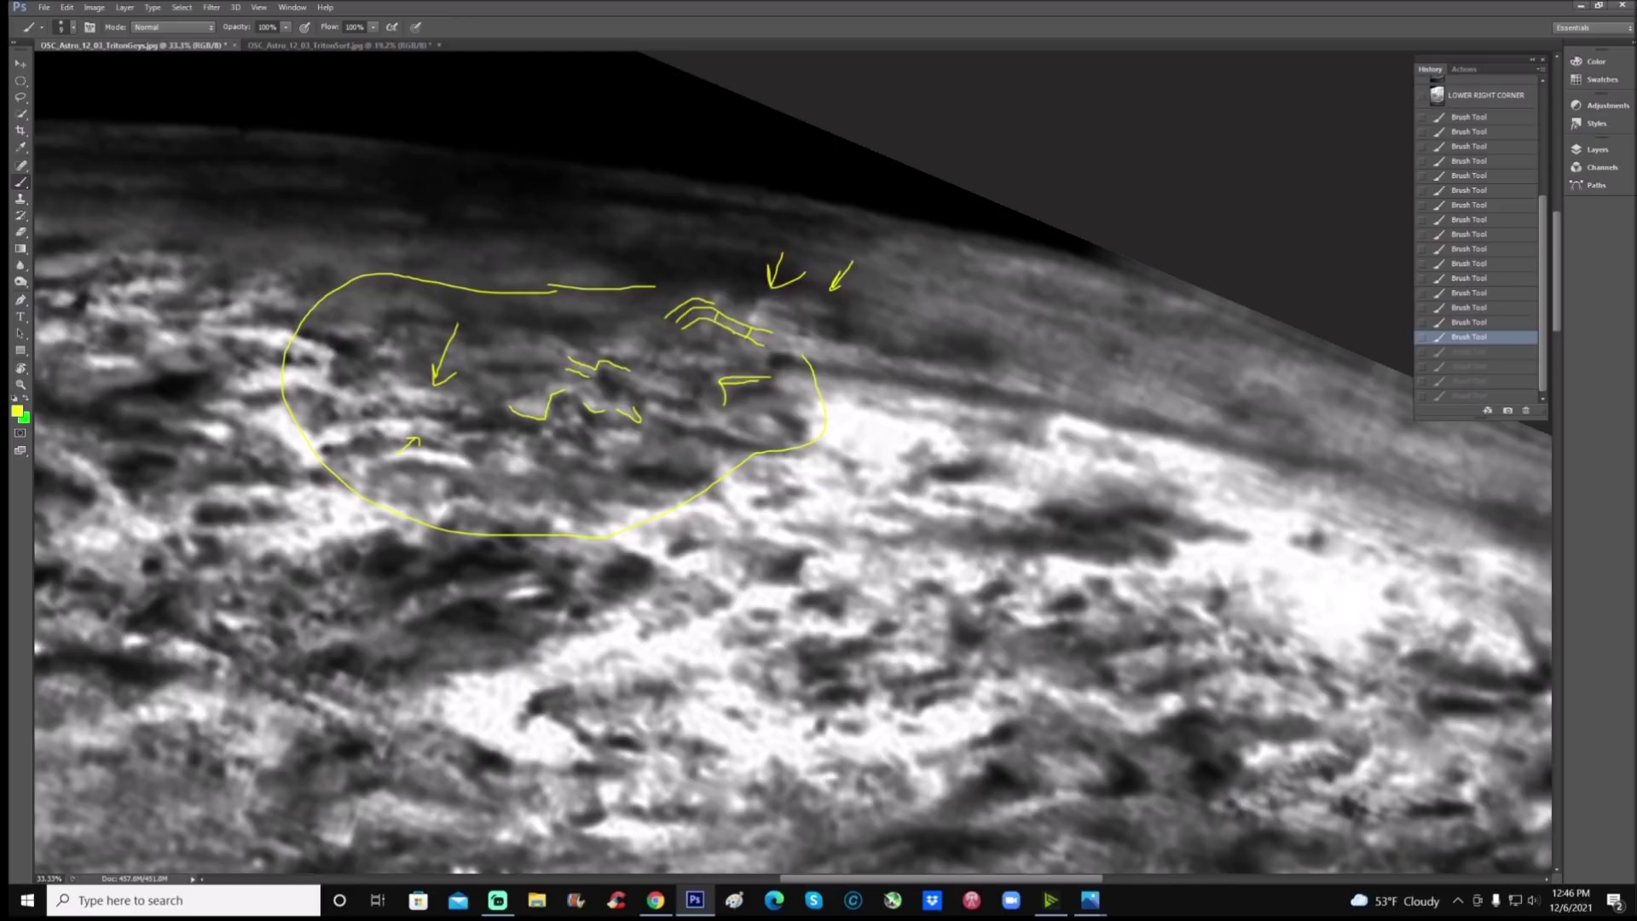
key("ctrl+shift+z")
key("ctrl+shift+z")
key("ctrl+shift+z")
key("ctrl+shift+z")
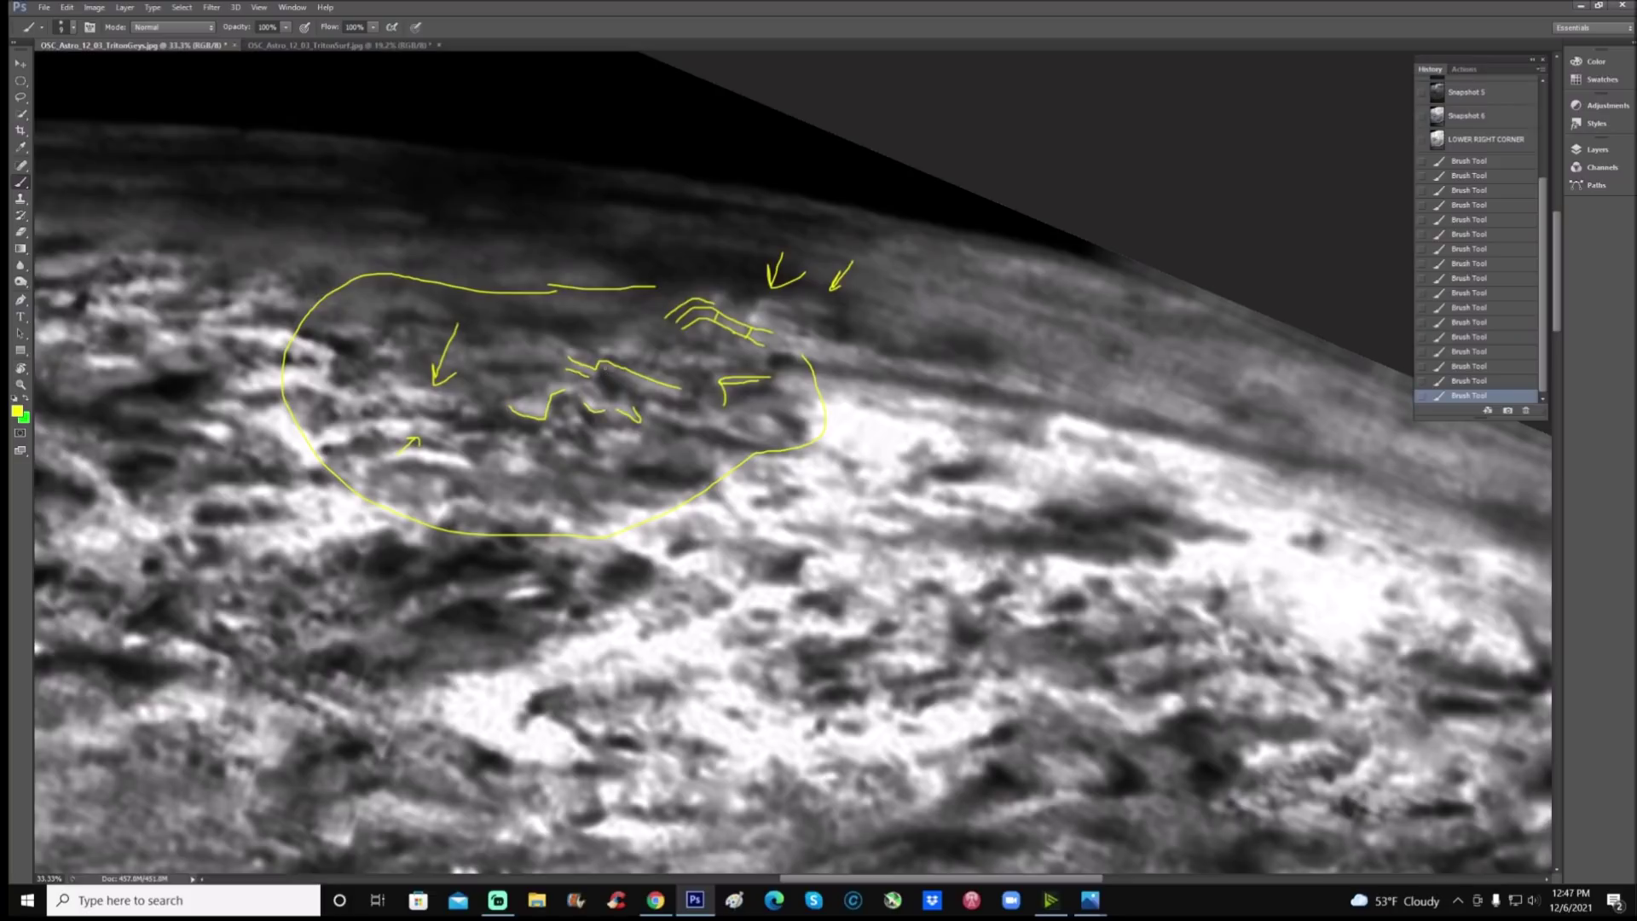
left_click_drag(598, 379, 606, 366)
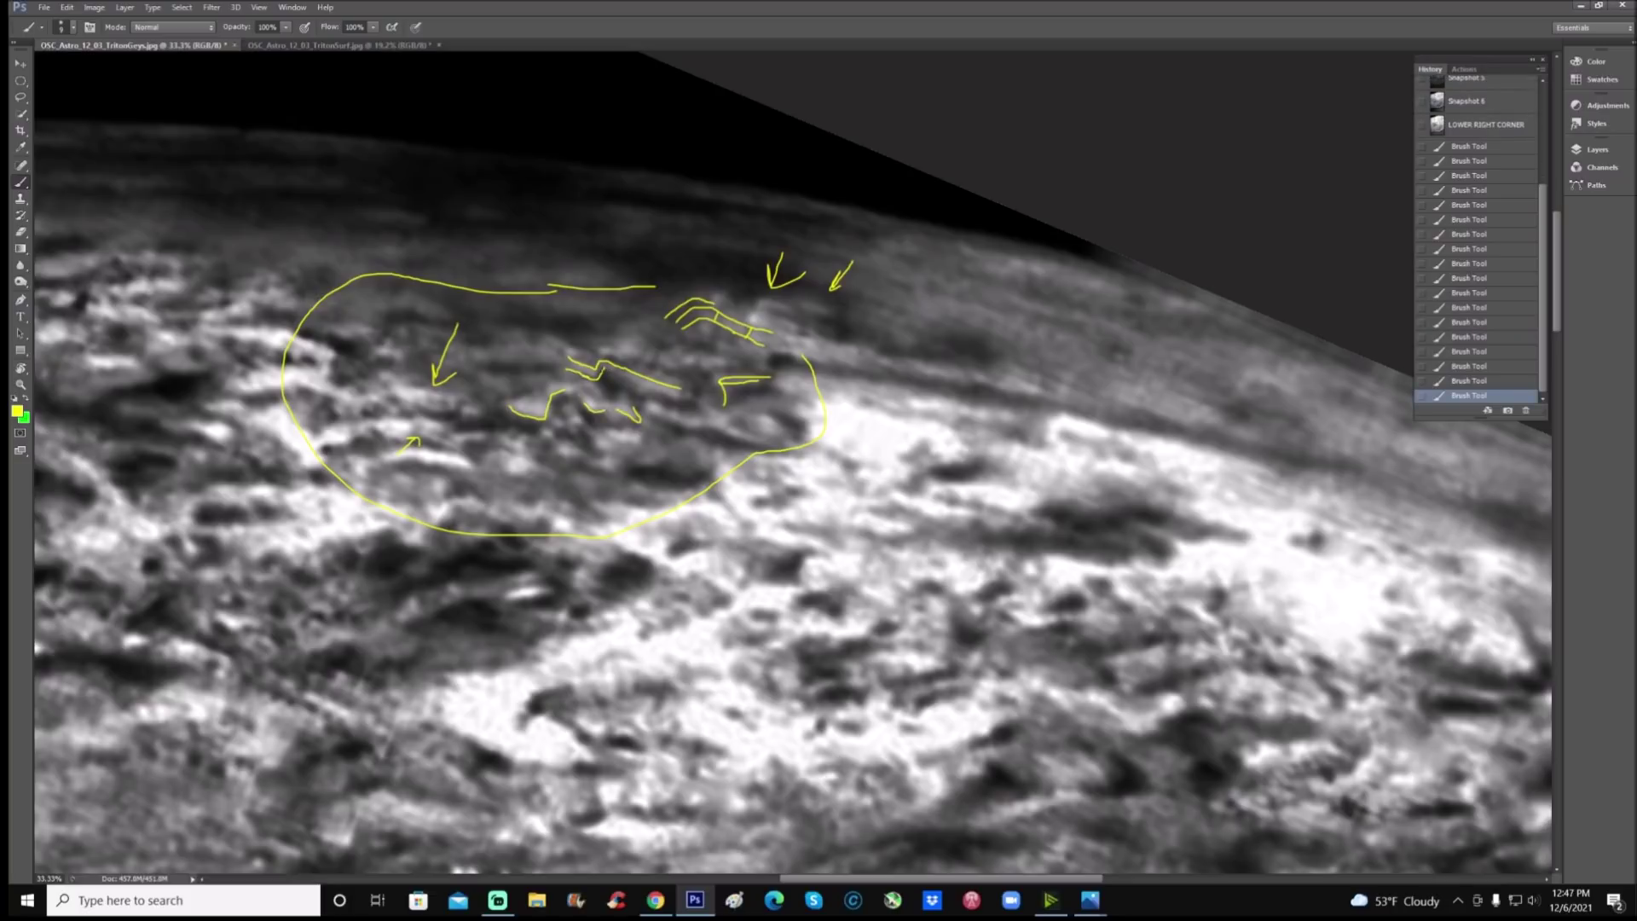
Step: Restore Snapshot 5, circle the bright streak at the image's left edge and trace the dark stepped shape beneath it
scroll(1479, 255, "up", 3)
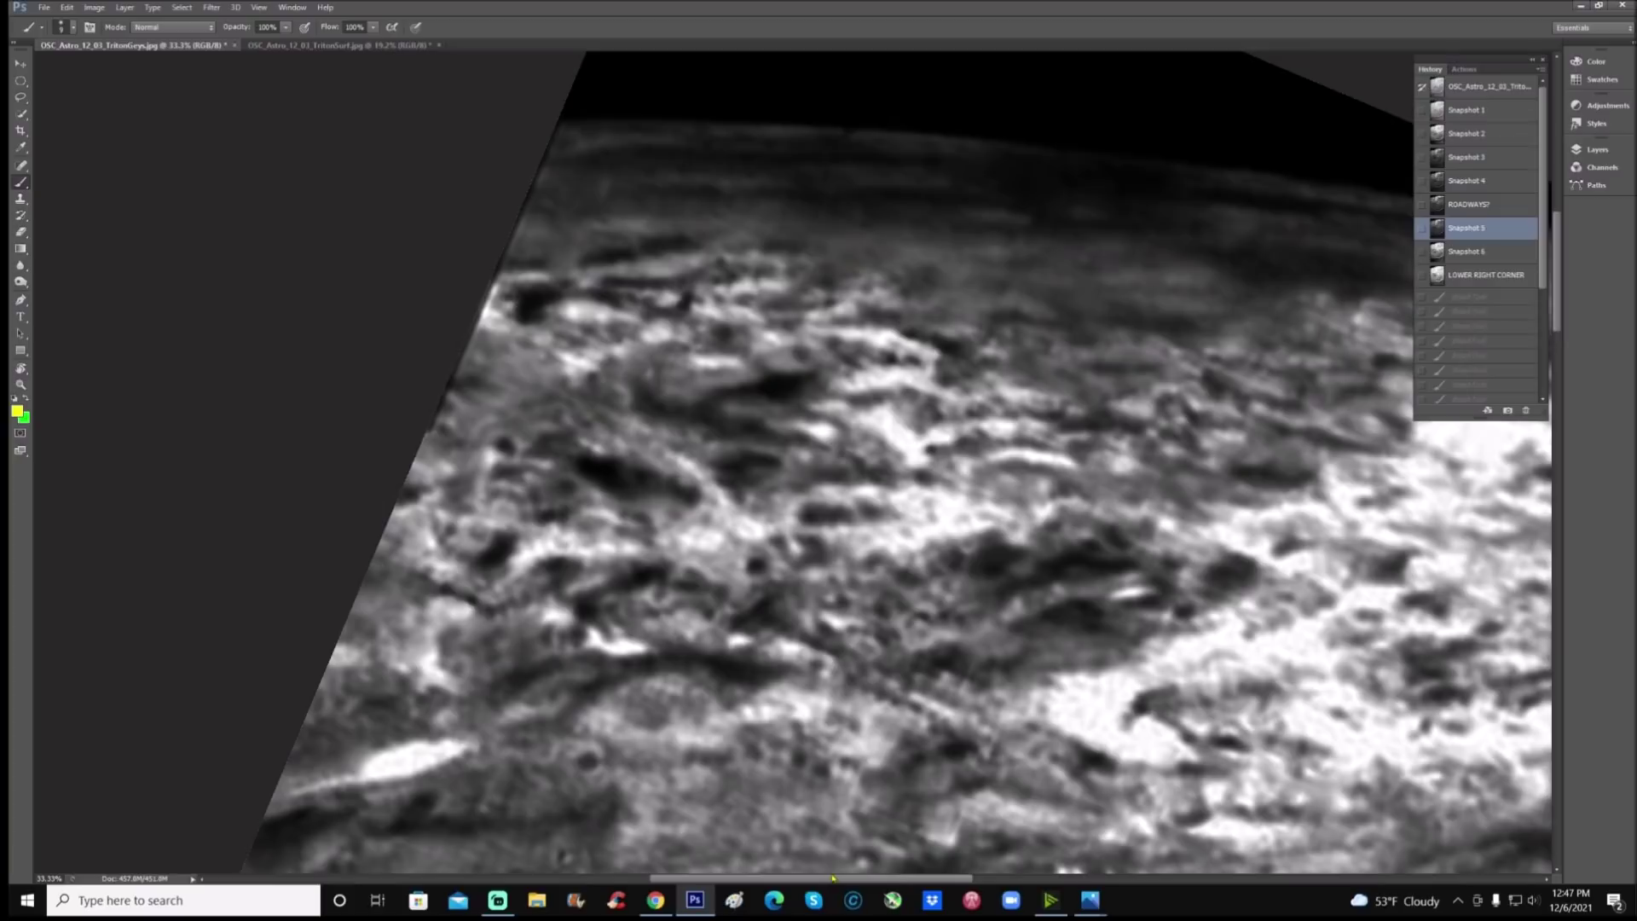
scroll(793, 462, "down", 5)
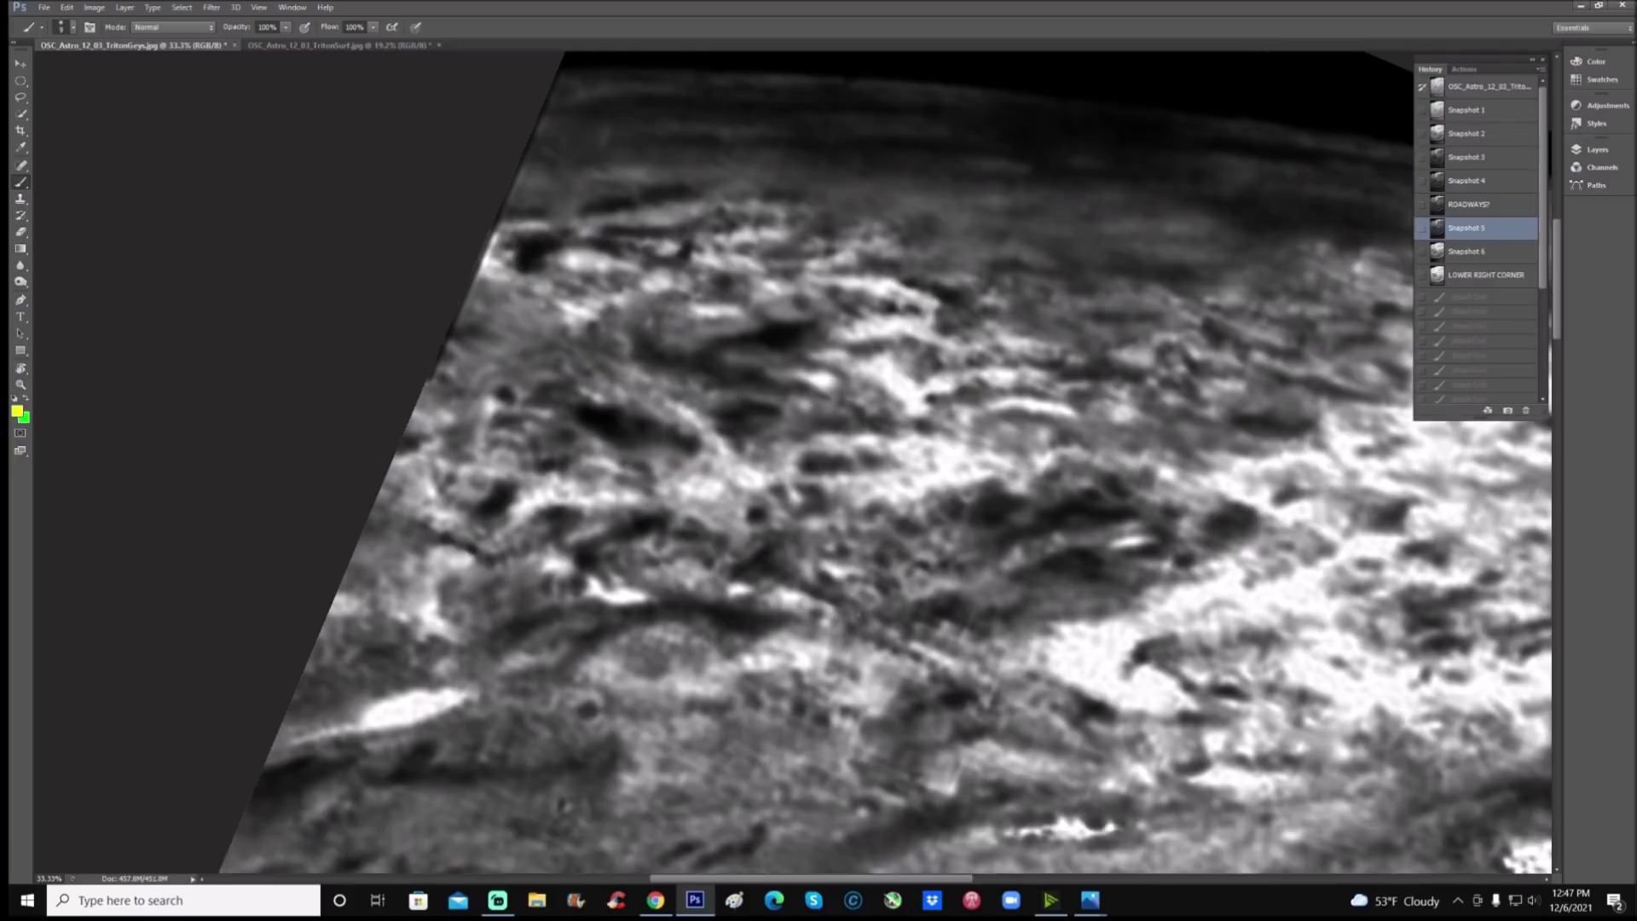
scroll(516, 488, "down", 2)
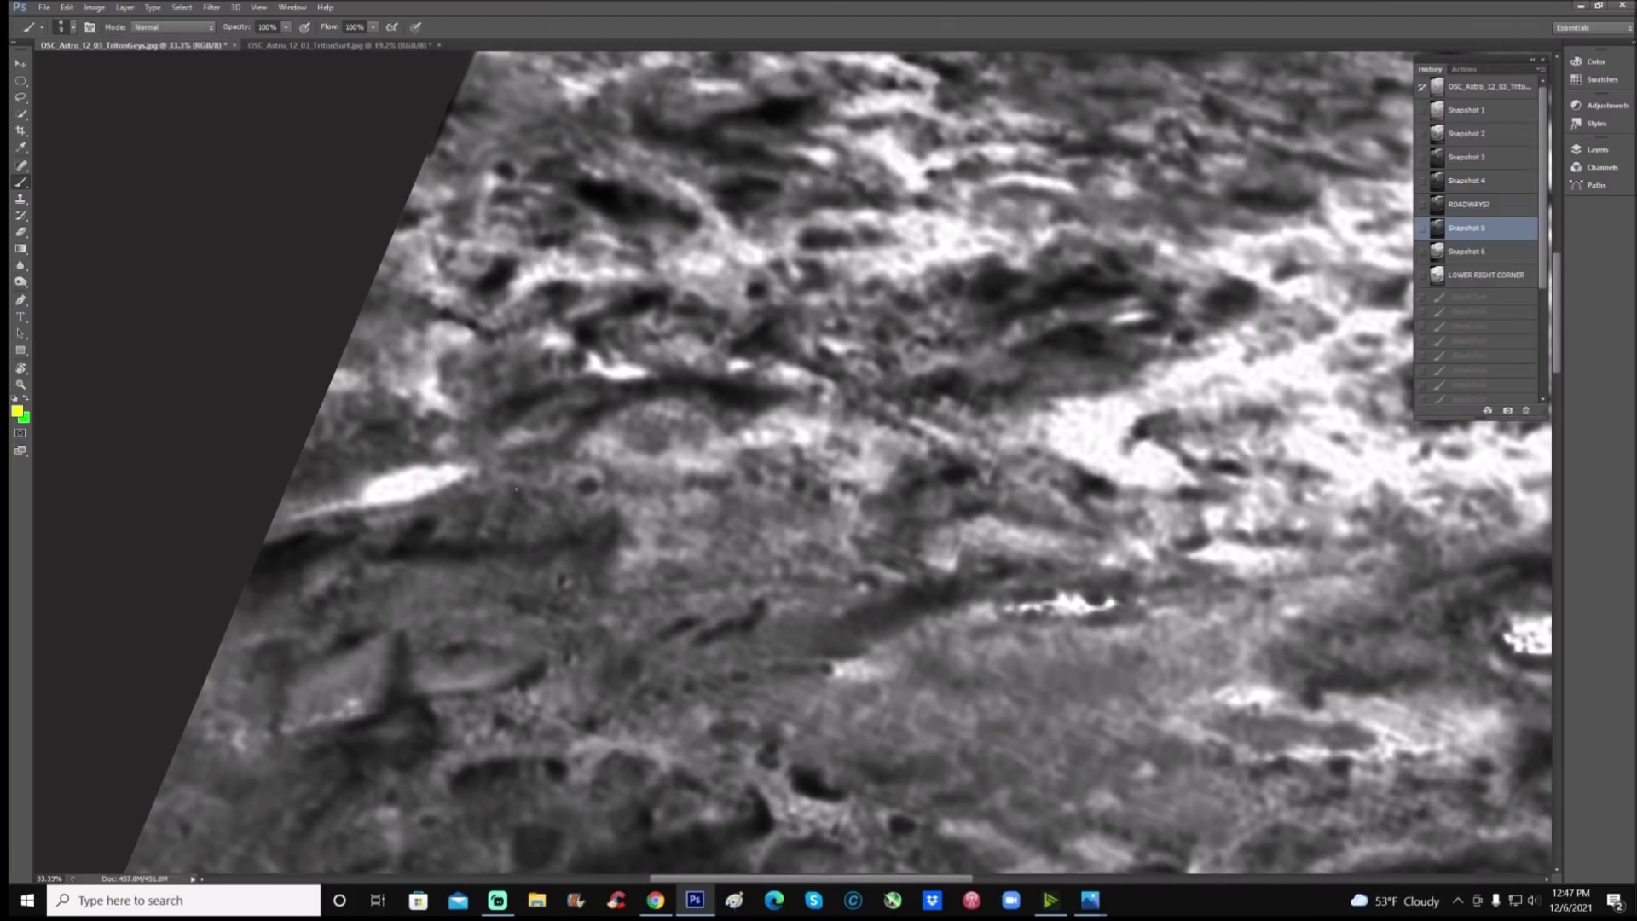
mouse_move(409, 435)
left_mouse_down()
mouse_move(627, 448)
mouse_move(644, 503)
mouse_move(593, 551)
mouse_move(373, 567)
mouse_move(320, 544)
left_mouse_up()
mouse_move(409, 435)
left_mouse_down()
mouse_move(333, 494)
mouse_move(388, 543)
mouse_move(429, 514)
mouse_move(434, 534)
mouse_move(466, 539)
mouse_move(489, 496)
mouse_move(502, 539)
mouse_move(570, 546)
left_mouse_up()
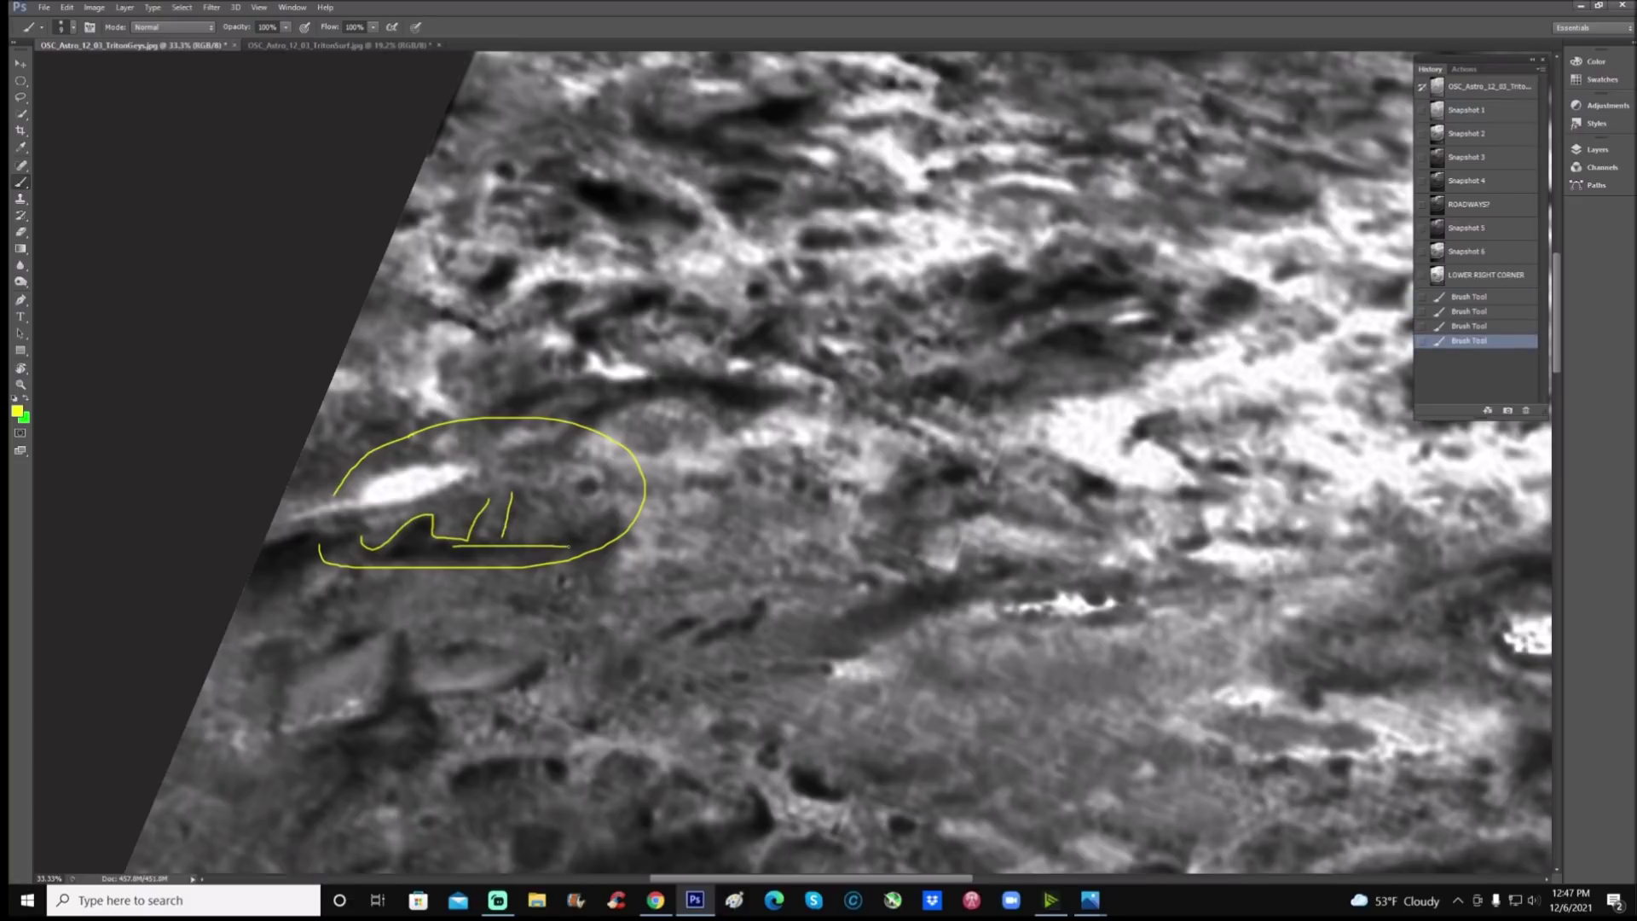
Step: Switch to the brighter snapshot and circle the small ring-shaped formations between the large craters, adding a curved mark just below
scroll(570, 547, "down", 3)
scroll(793, 460, "down", 6)
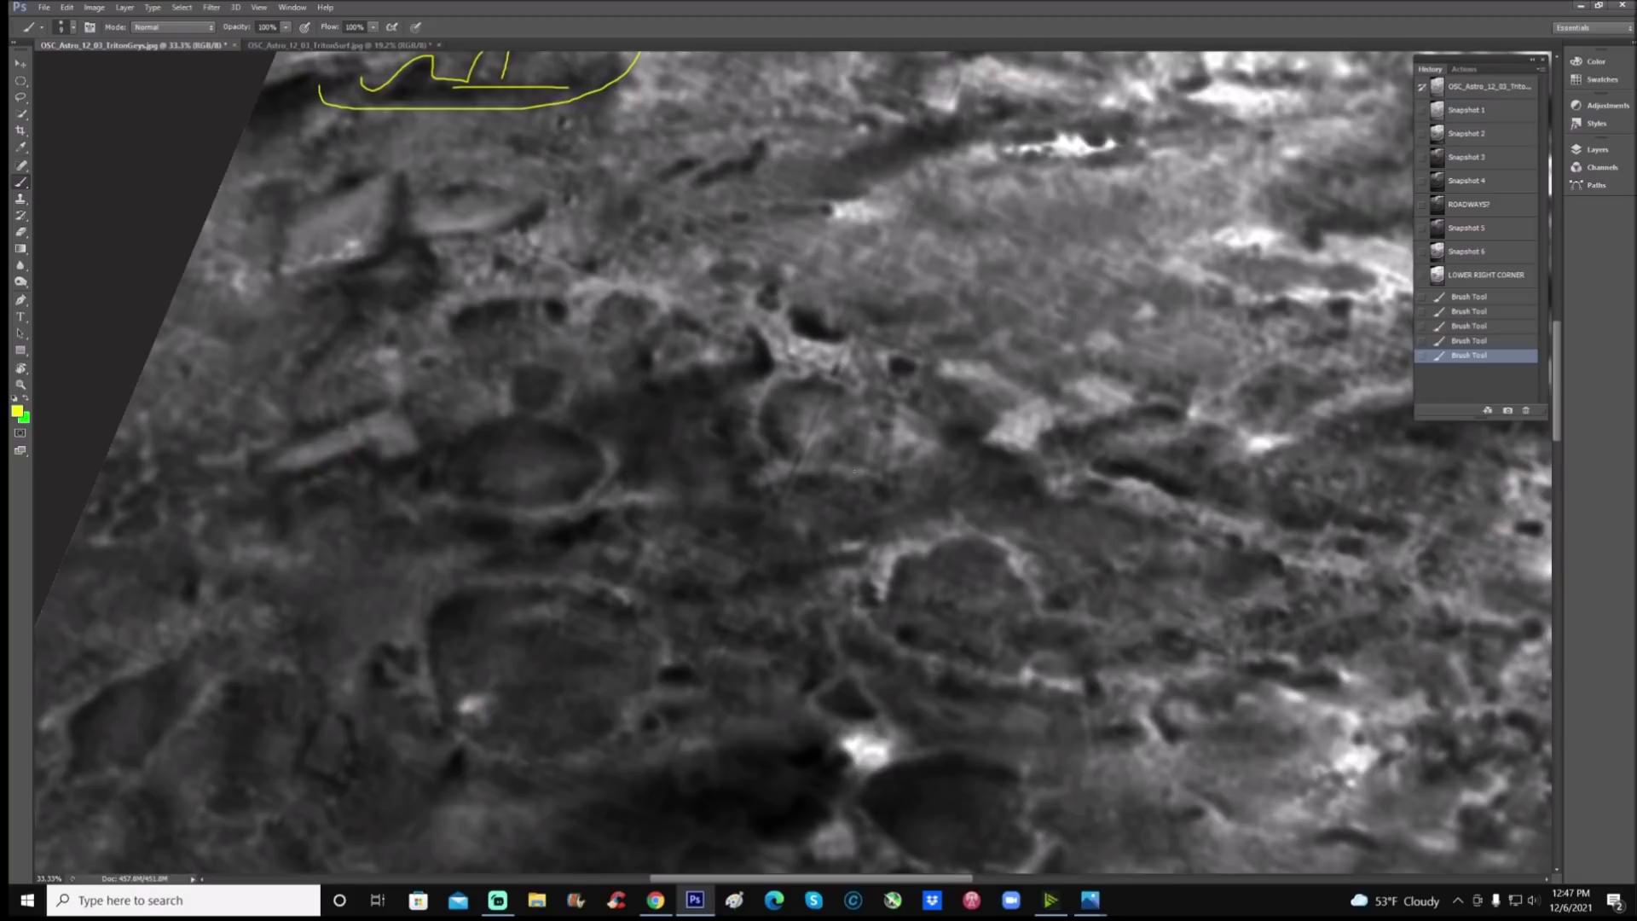
scroll(793, 461, "down", 1)
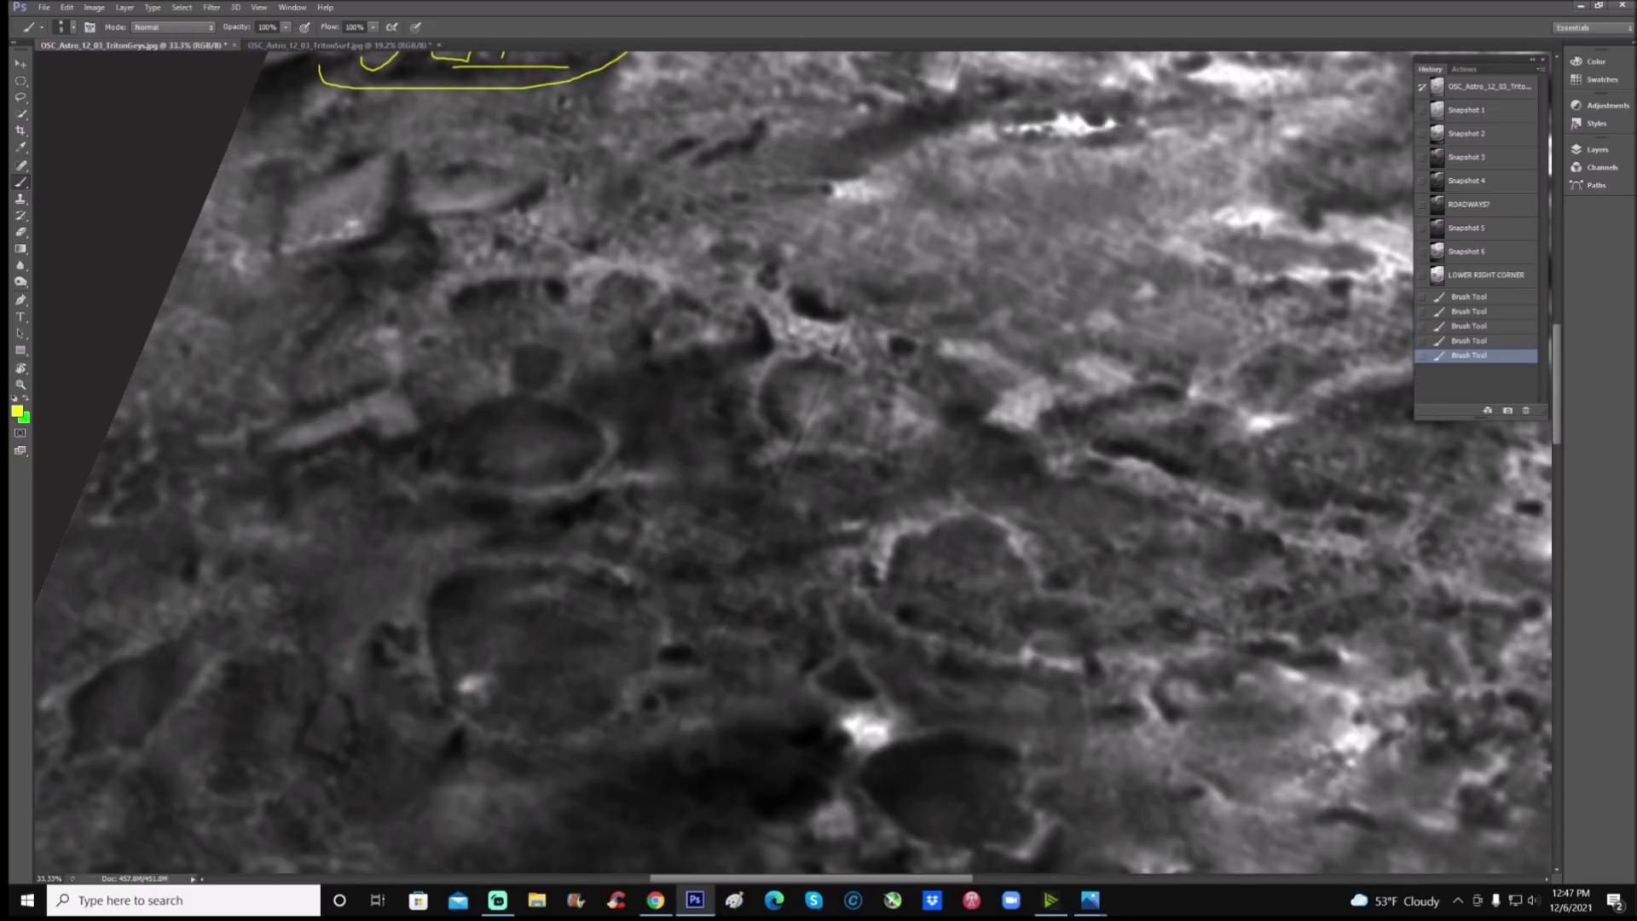
mouse_move(755, 224)
left_mouse_down()
mouse_move(695, 260)
mouse_move(725, 314)
left_mouse_up()
left_click_drag(725, 313, 836, 322)
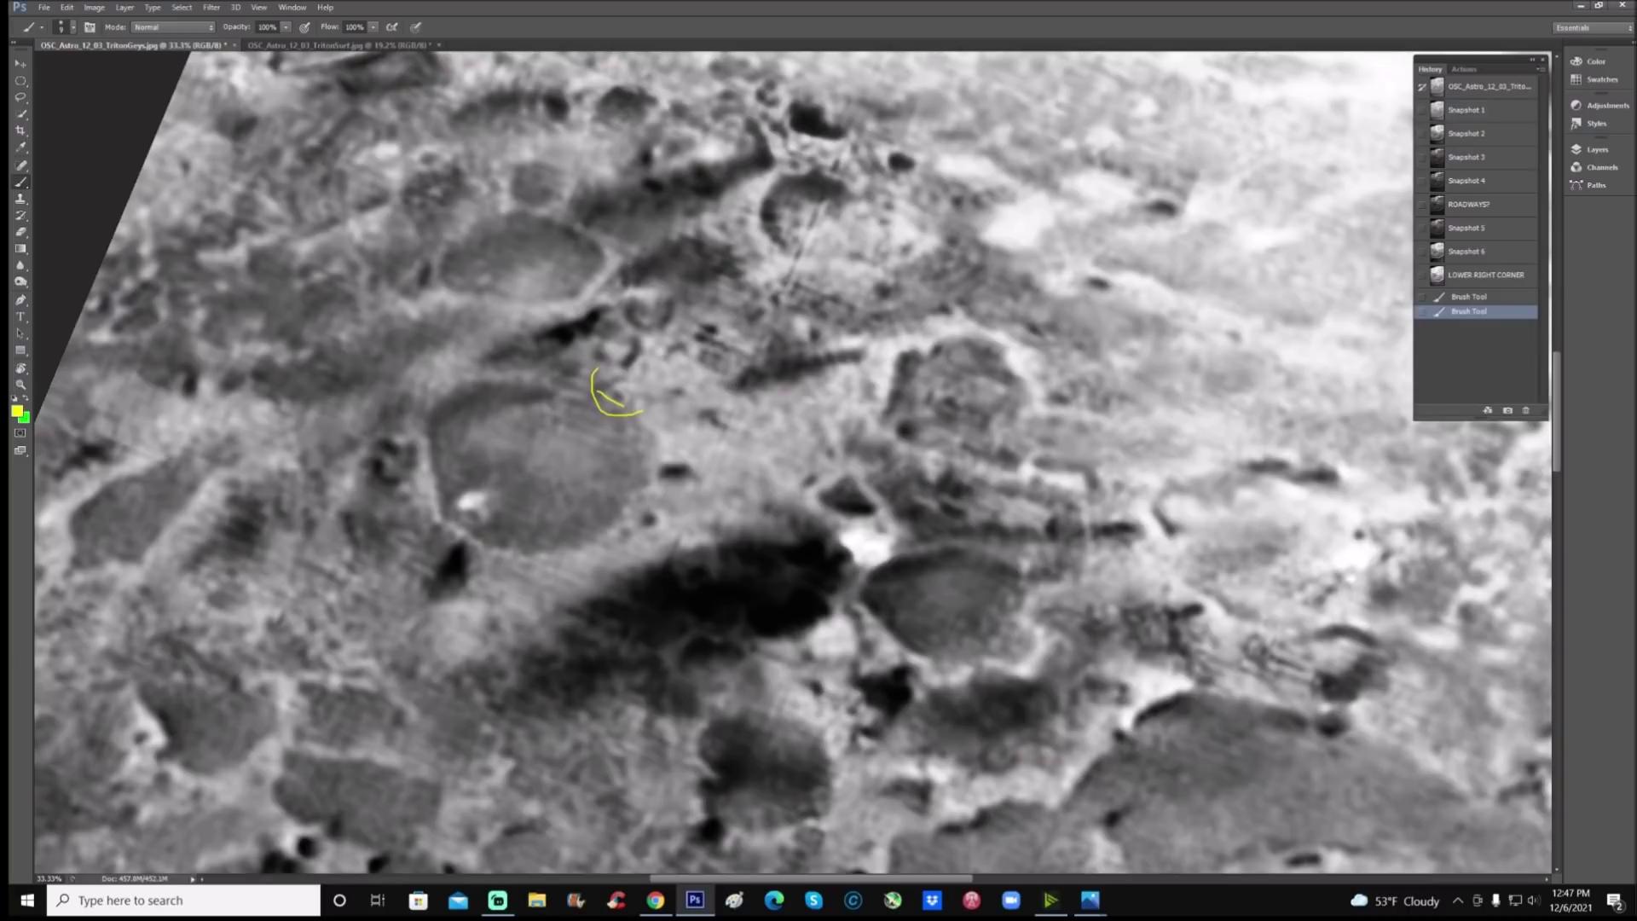
mouse_move(622, 265)
left_mouse_down()
mouse_move(580, 309)
mouse_move(611, 358)
mouse_move(684, 346)
mouse_move(693, 284)
mouse_move(627, 266)
left_mouse_up()
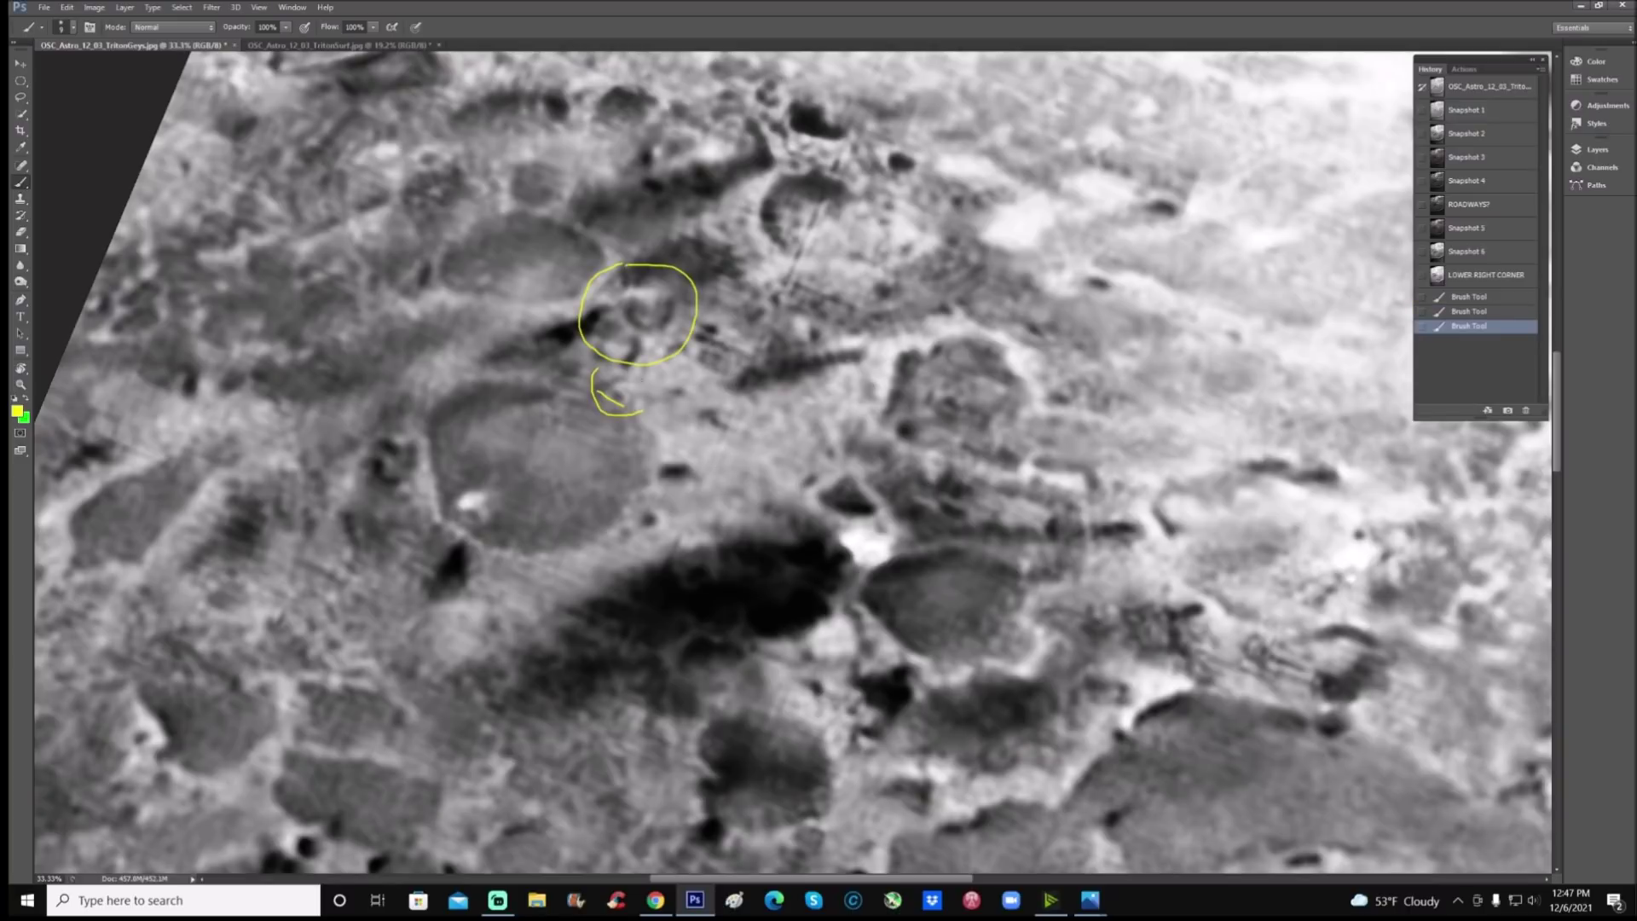
Step: Trace the paired ring shapes and their inner curves inside the yellow circle
scroll(642, 378, "up", 2)
key("ctrl+plus")
scroll(642, 378, "up", 3)
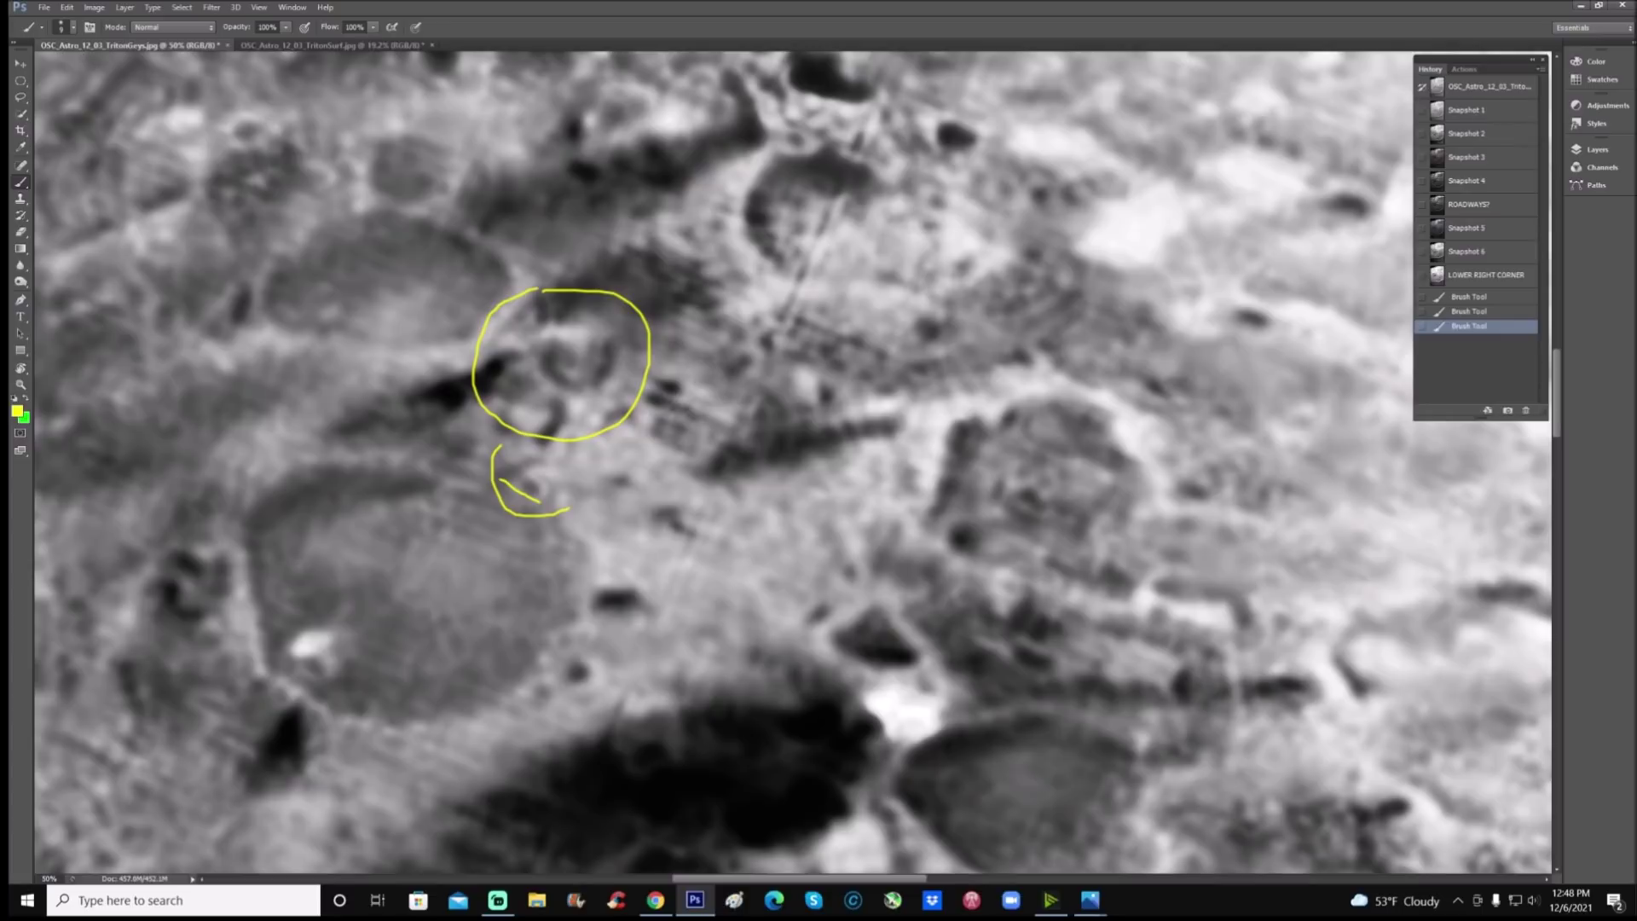
mouse_move(537, 354)
left_mouse_down()
mouse_move(560, 388)
mouse_move(590, 388)
mouse_move(607, 345)
mouse_move(552, 348)
mouse_move(582, 384)
mouse_move(591, 339)
mouse_move(626, 342)
mouse_move(608, 337)
left_mouse_up()
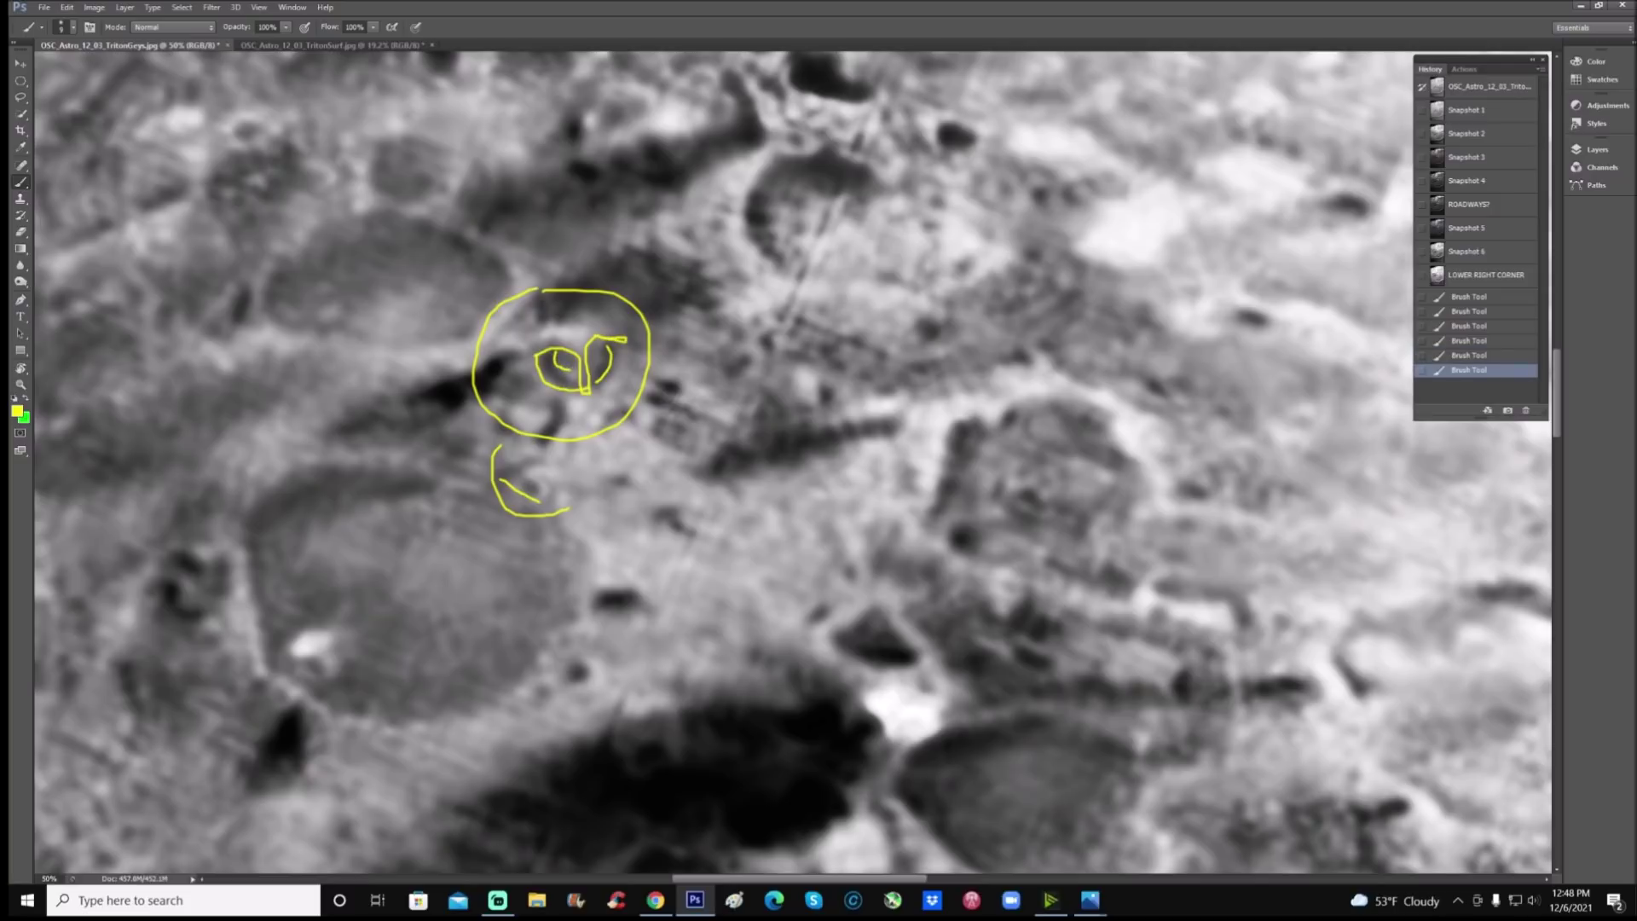
left_click_drag(570, 370, 601, 345)
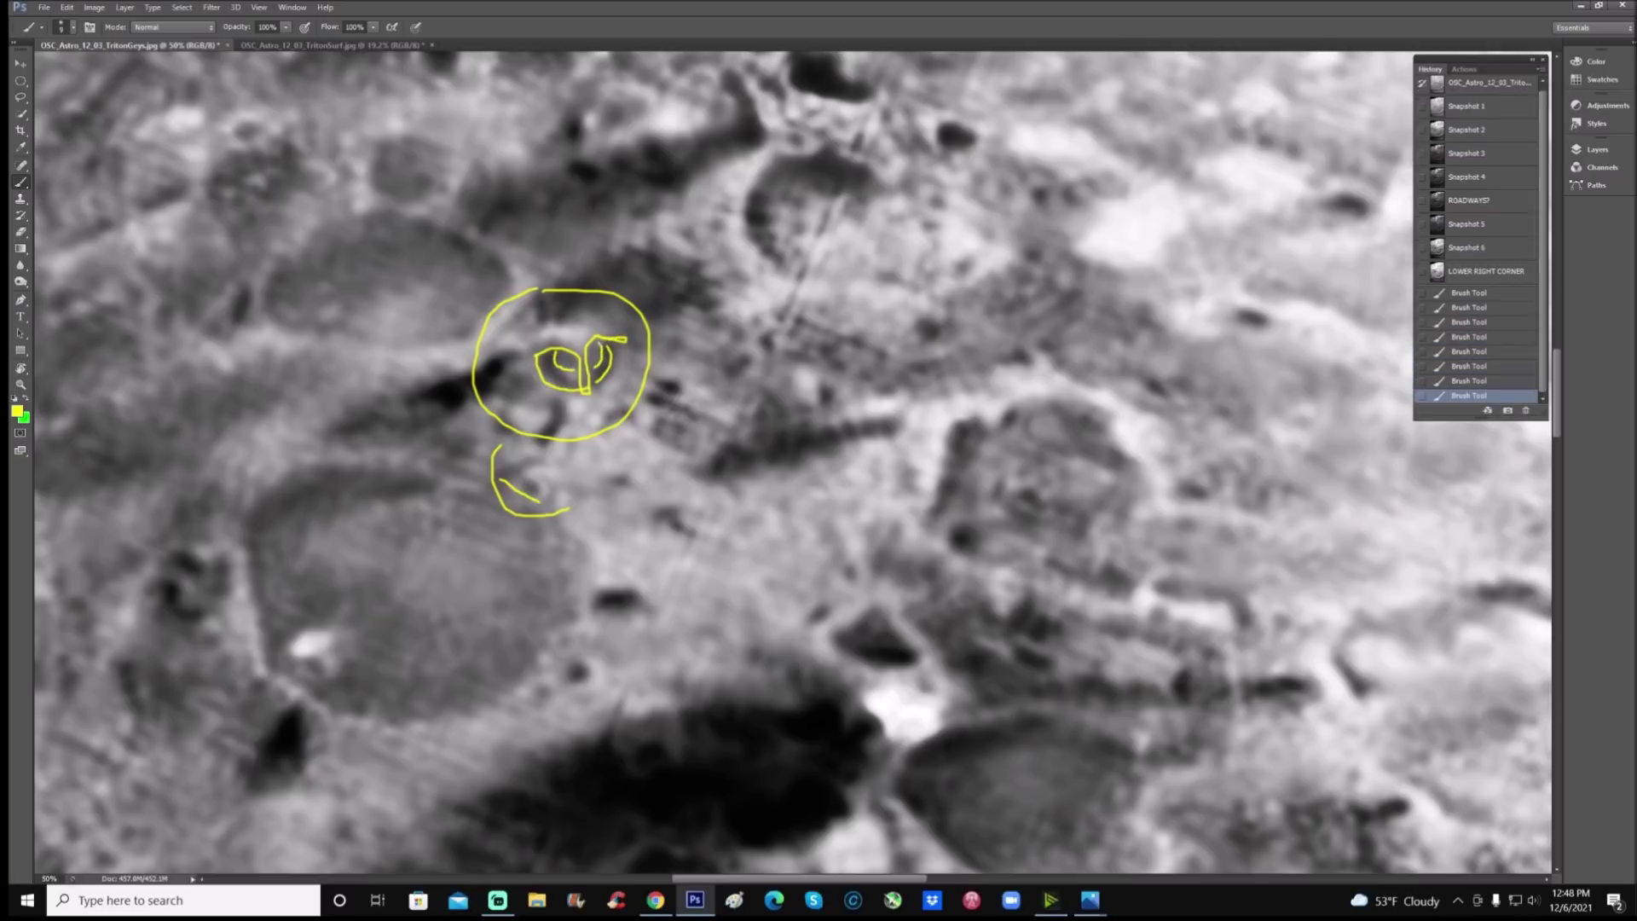
Step: Compare the ROADWAYS? snapshot and Snapshot 4 over the crater area, and restore Snapshot 2 for a wider view
left_click(1483, 129)
left_click(1475, 209)
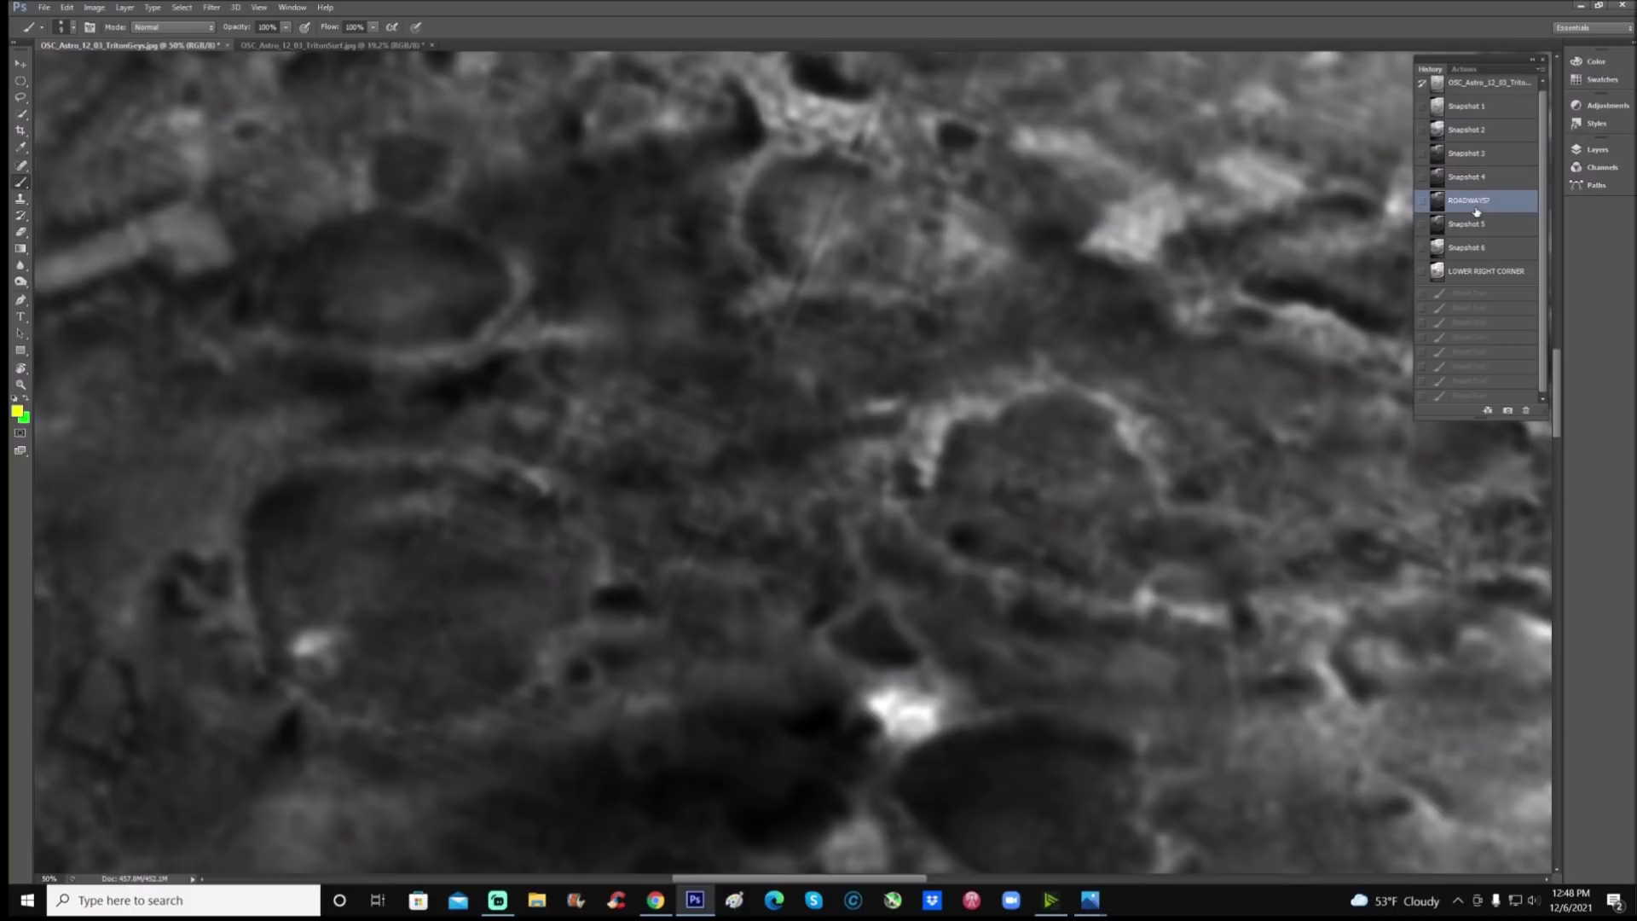
left_click(1485, 182)
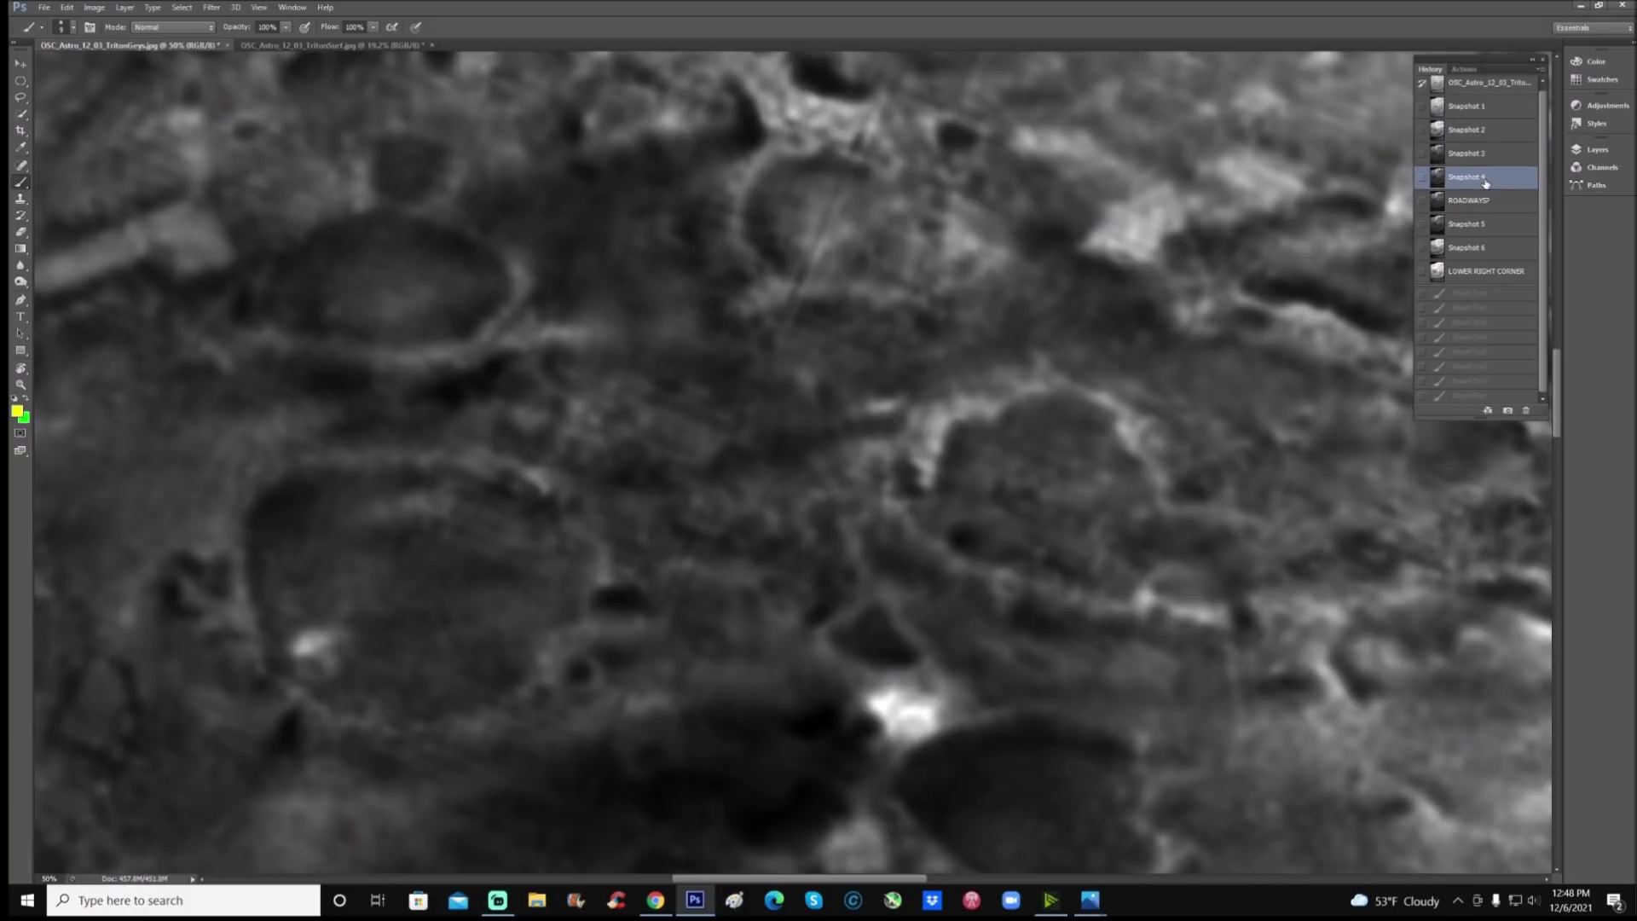
left_click(1502, 133)
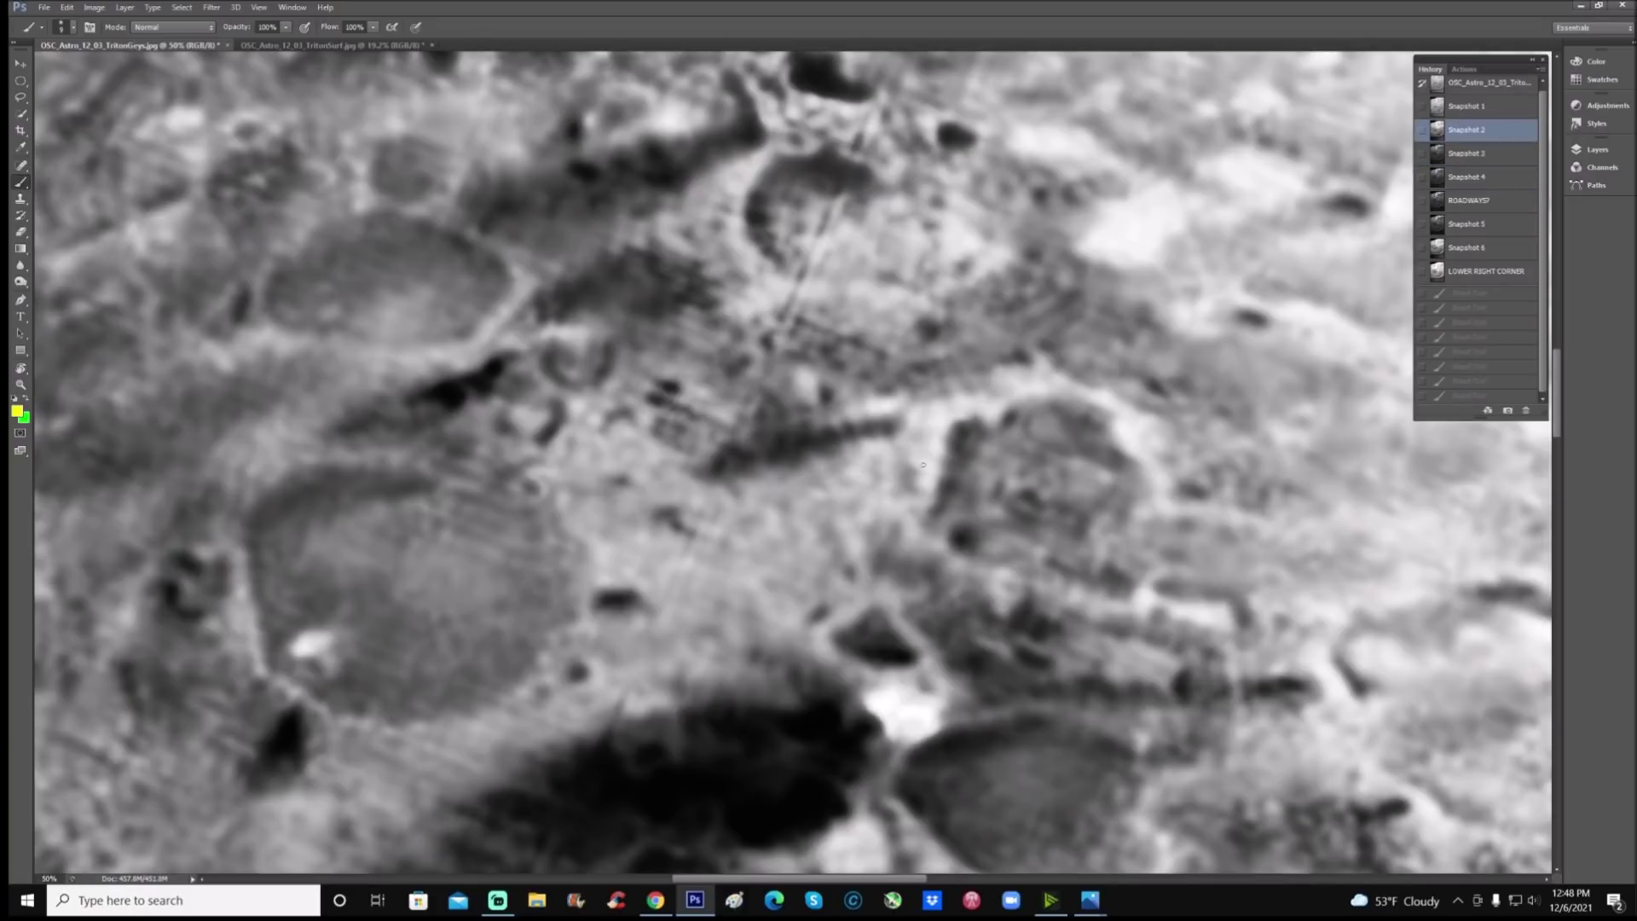
scroll(993, 468, "down", 3)
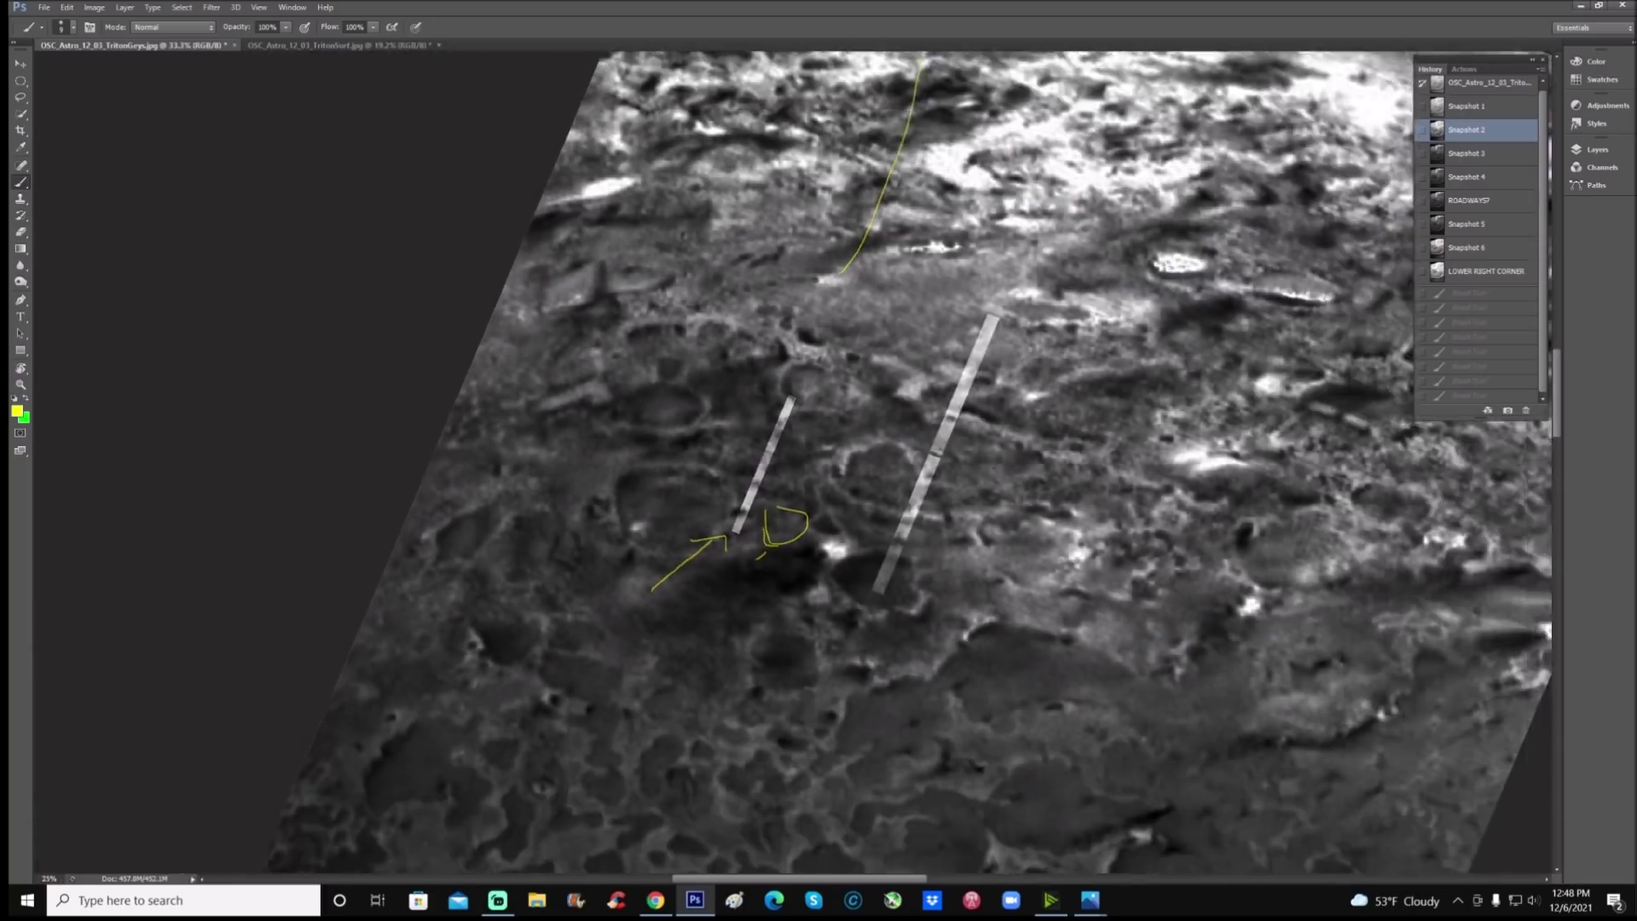
scroll(1025, 656, "up", 1)
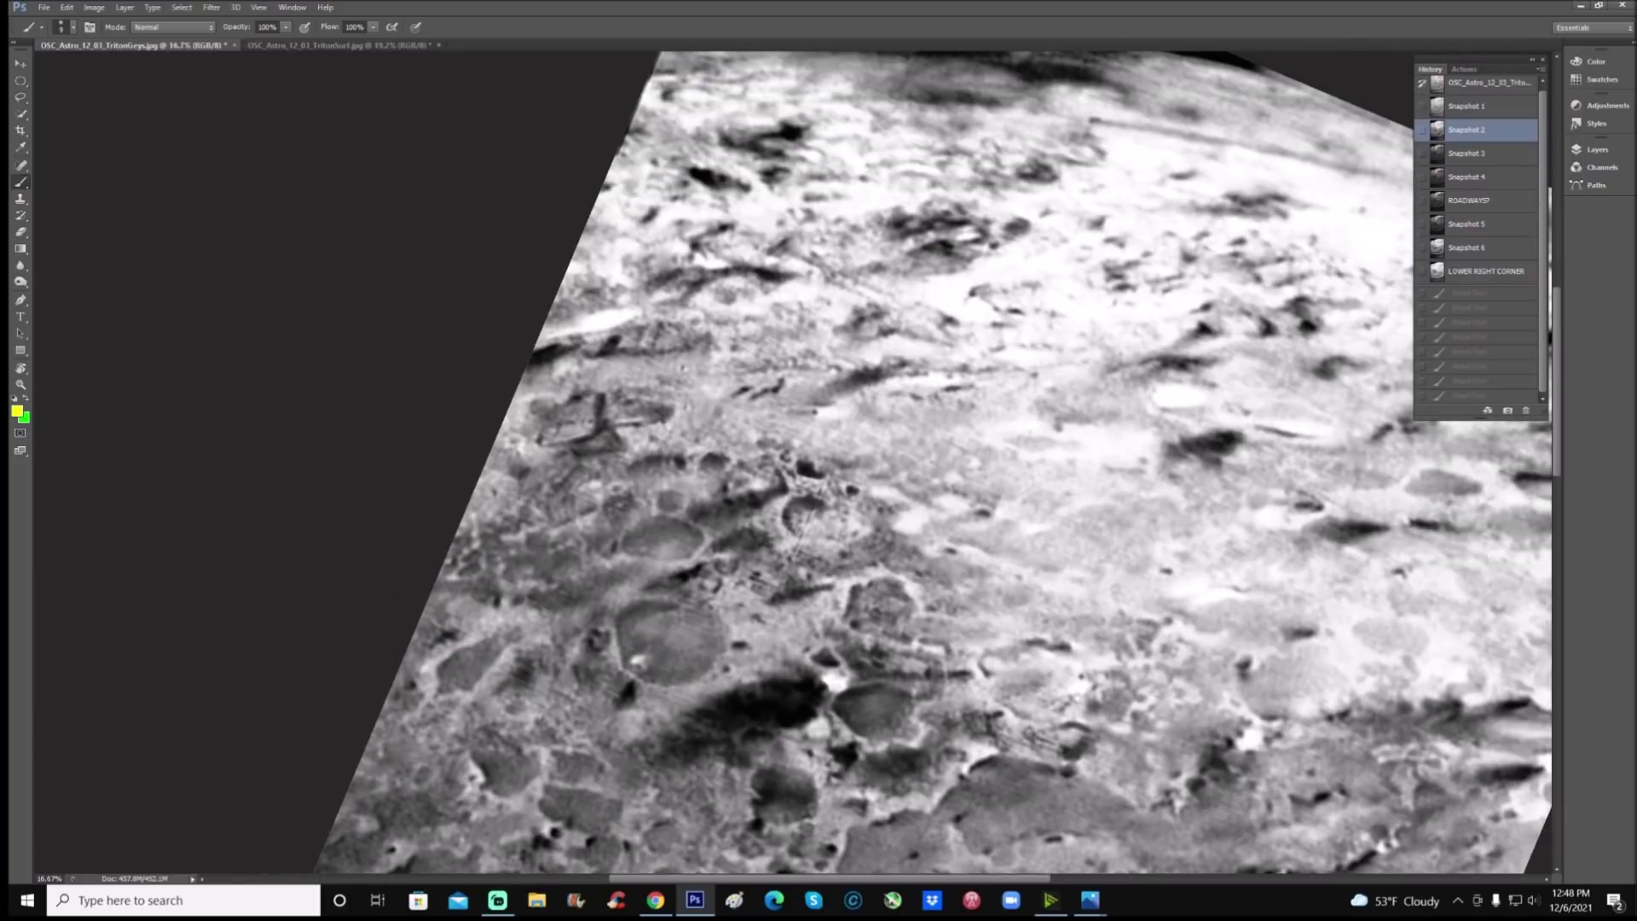
Step: Restore the ROADWAYS? snapshot and examine the crossing ridge lines in the image's lower right corner
scroll(793, 467, "right", 4)
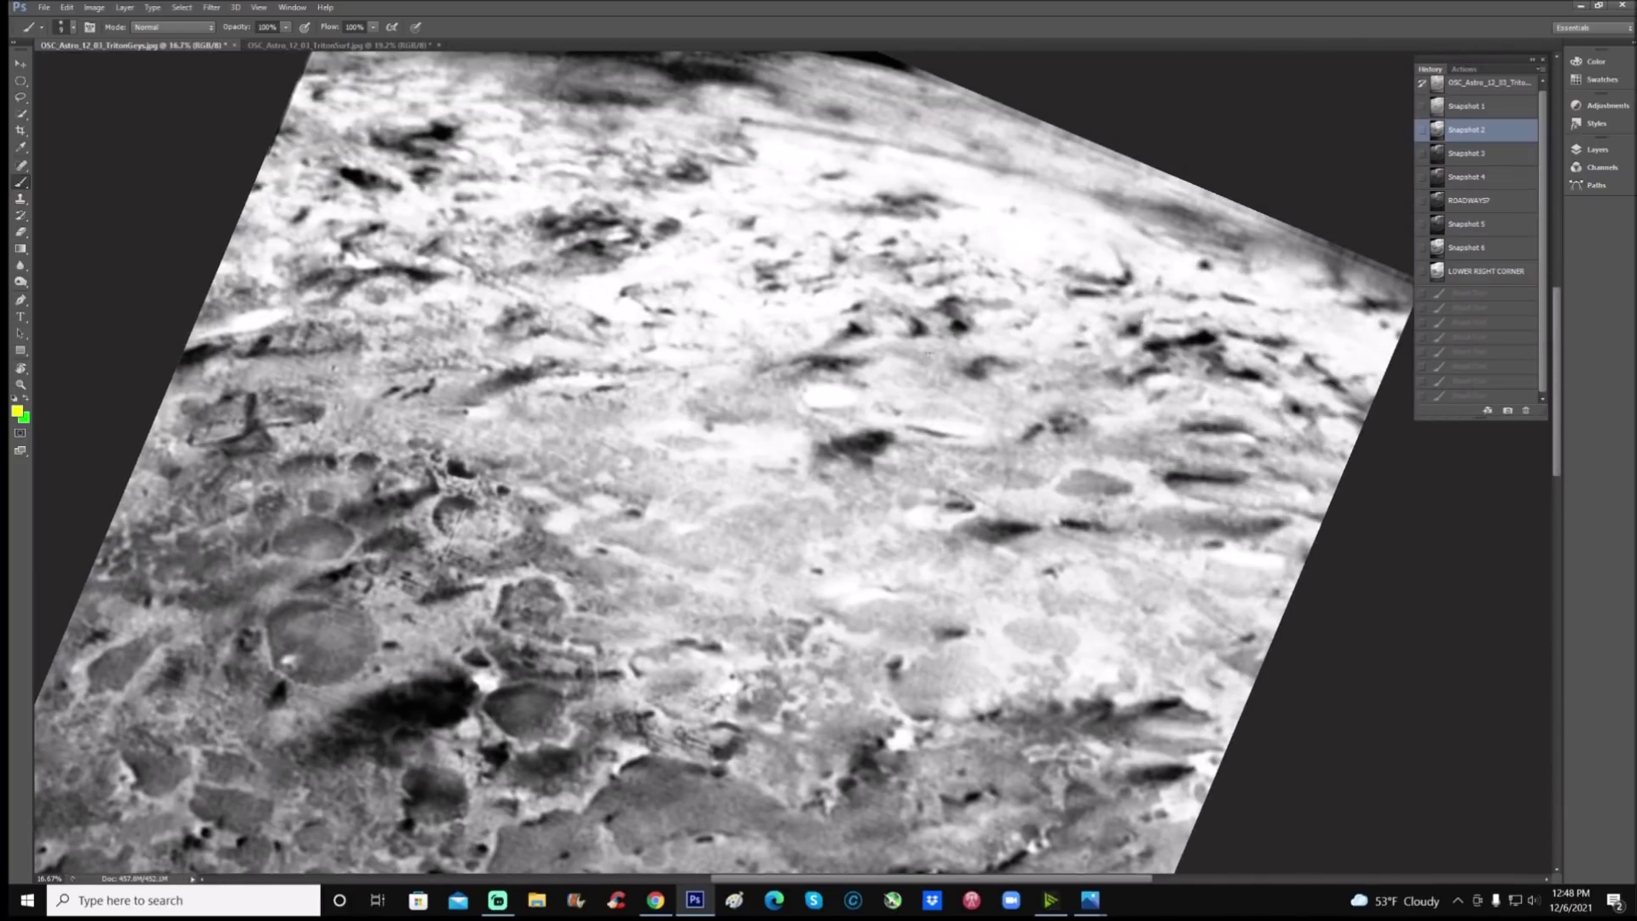
left_click(1488, 226)
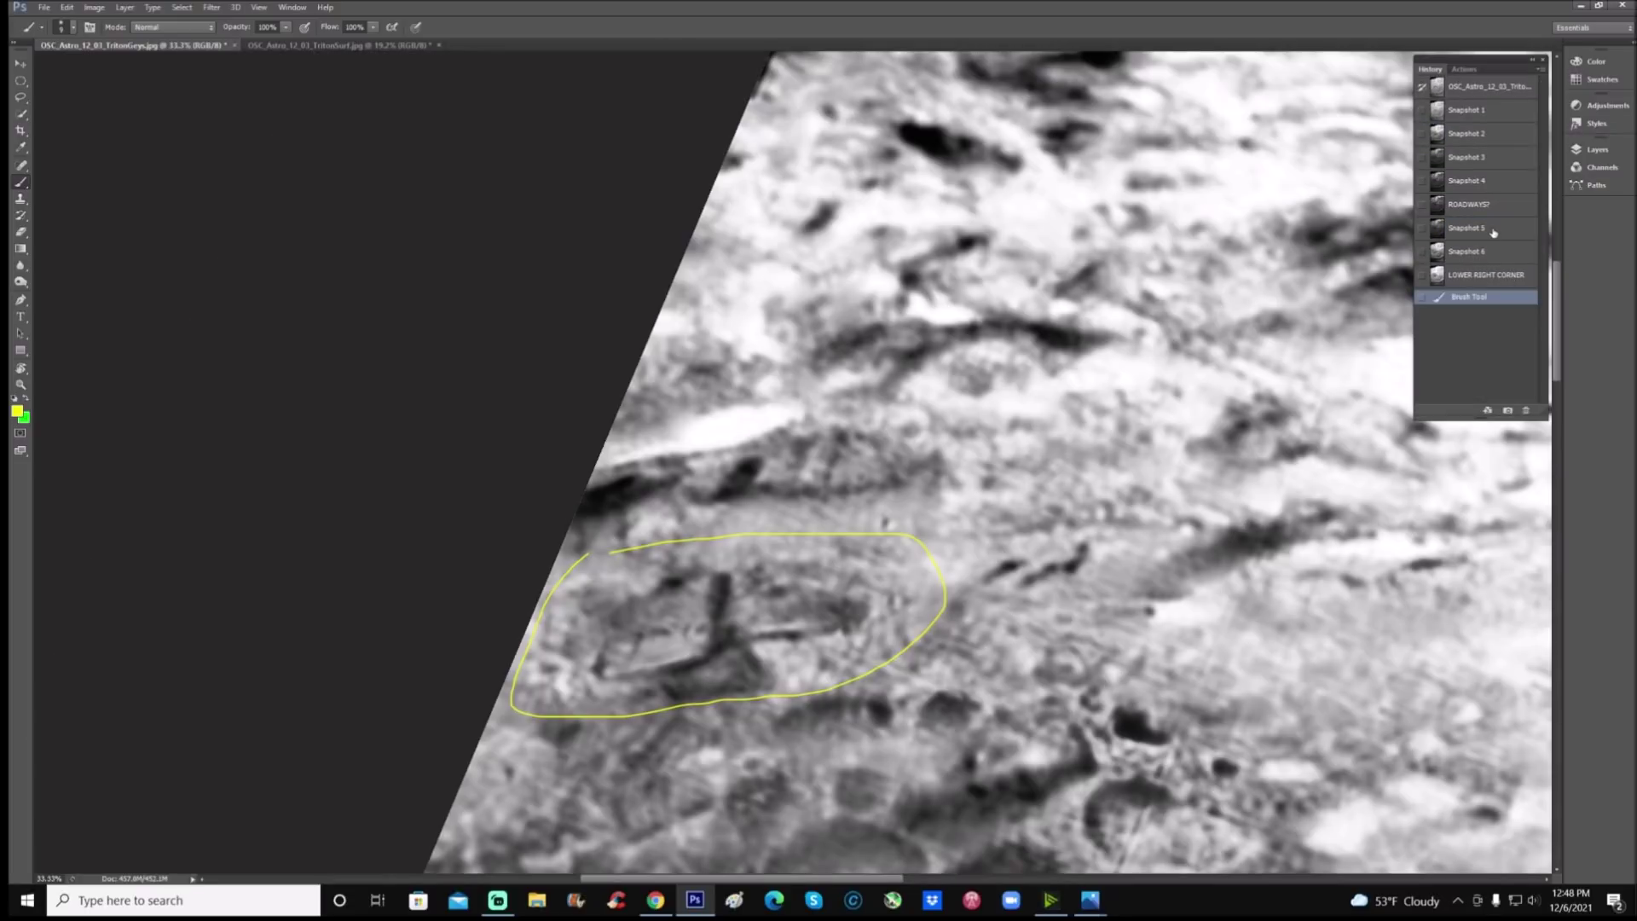
left_click(1492, 205)
scroll(977, 461, "down", 3)
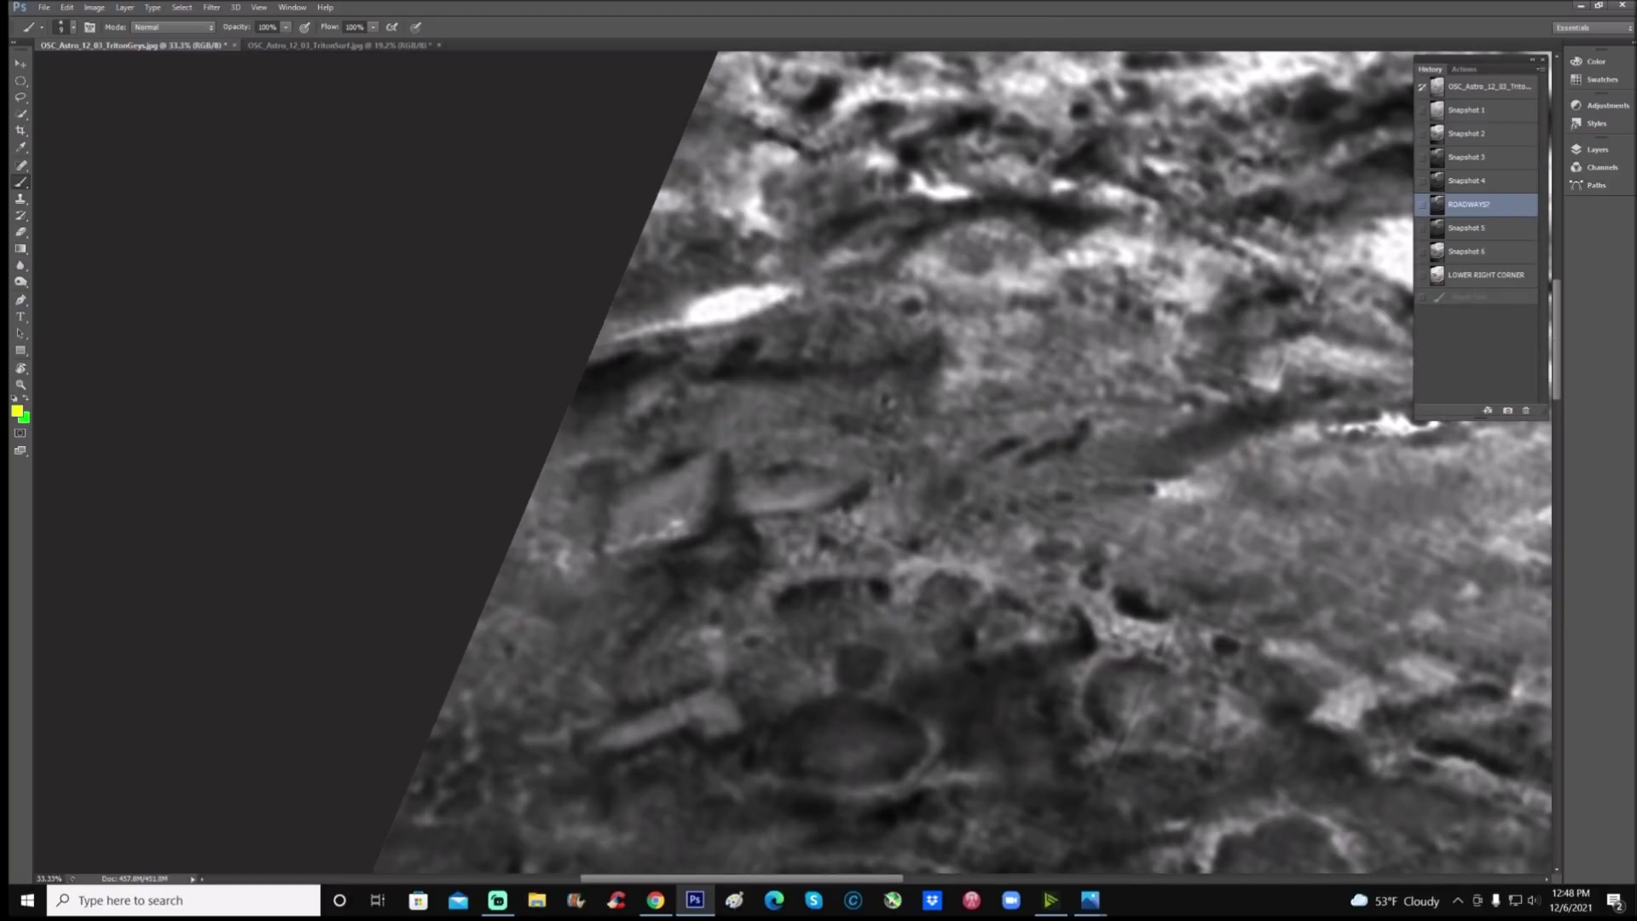
left_click_drag(1557, 376, 1557, 682)
left_click_drag(795, 884, 992, 885)
scroll(941, 618, "up", 5)
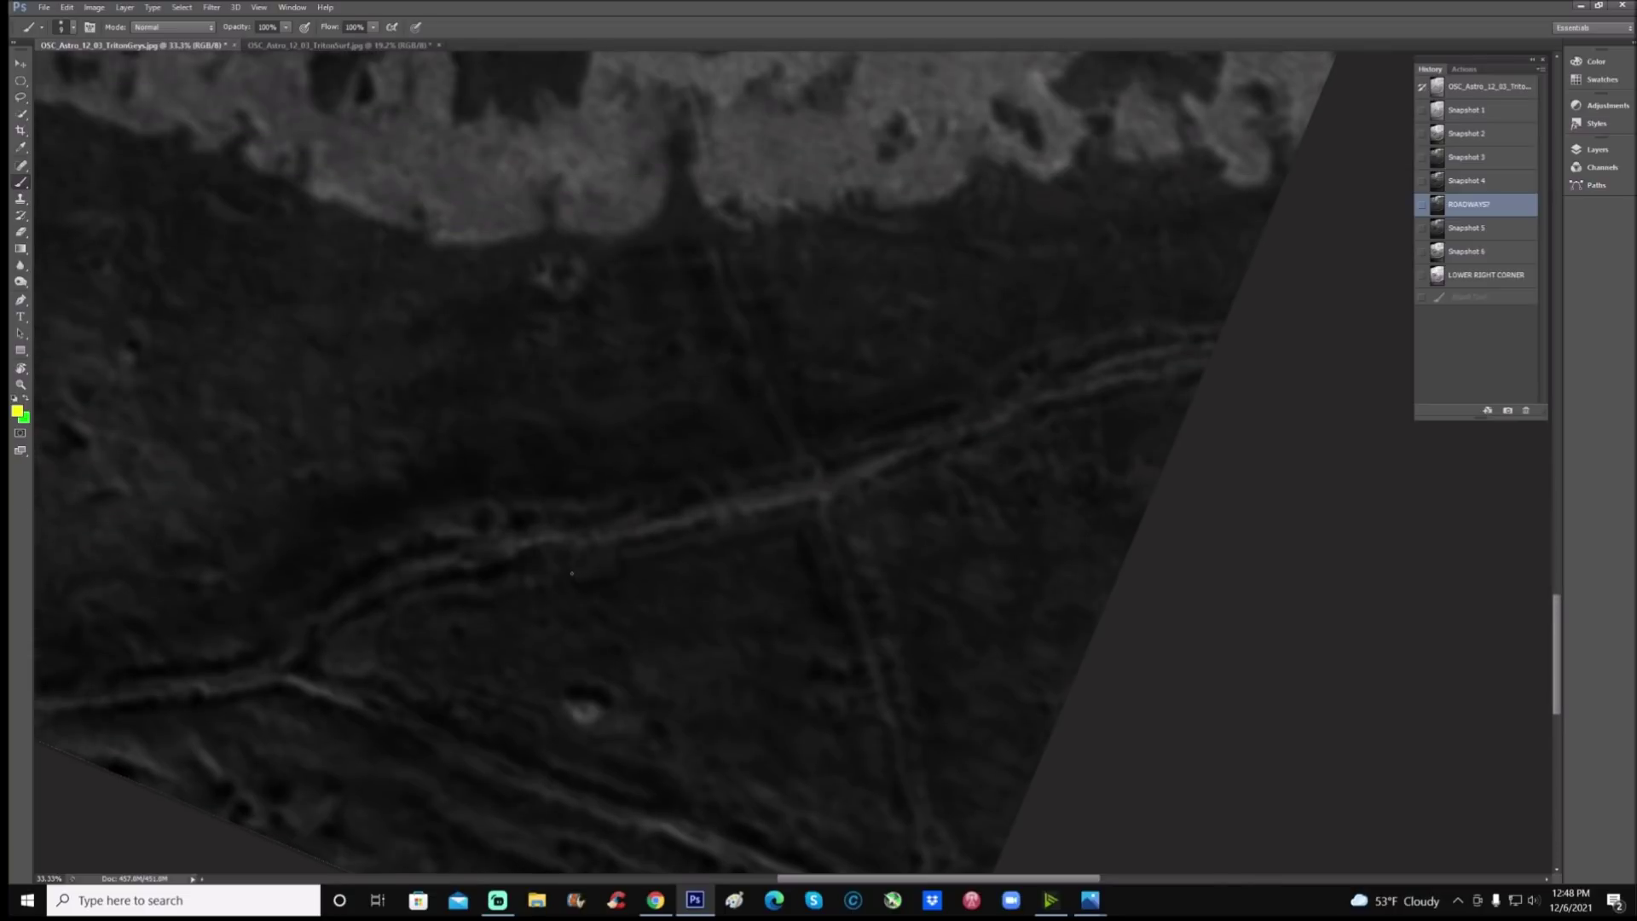
Step: Outline the small patch below the main ridge and trace the ridge, the line crossing it and its lower branch in yellow
mouse_move(573, 583)
left_mouse_down()
mouse_move(621, 581)
mouse_move(620, 551)
mouse_move(594, 555)
mouse_move(618, 547)
left_mouse_up()
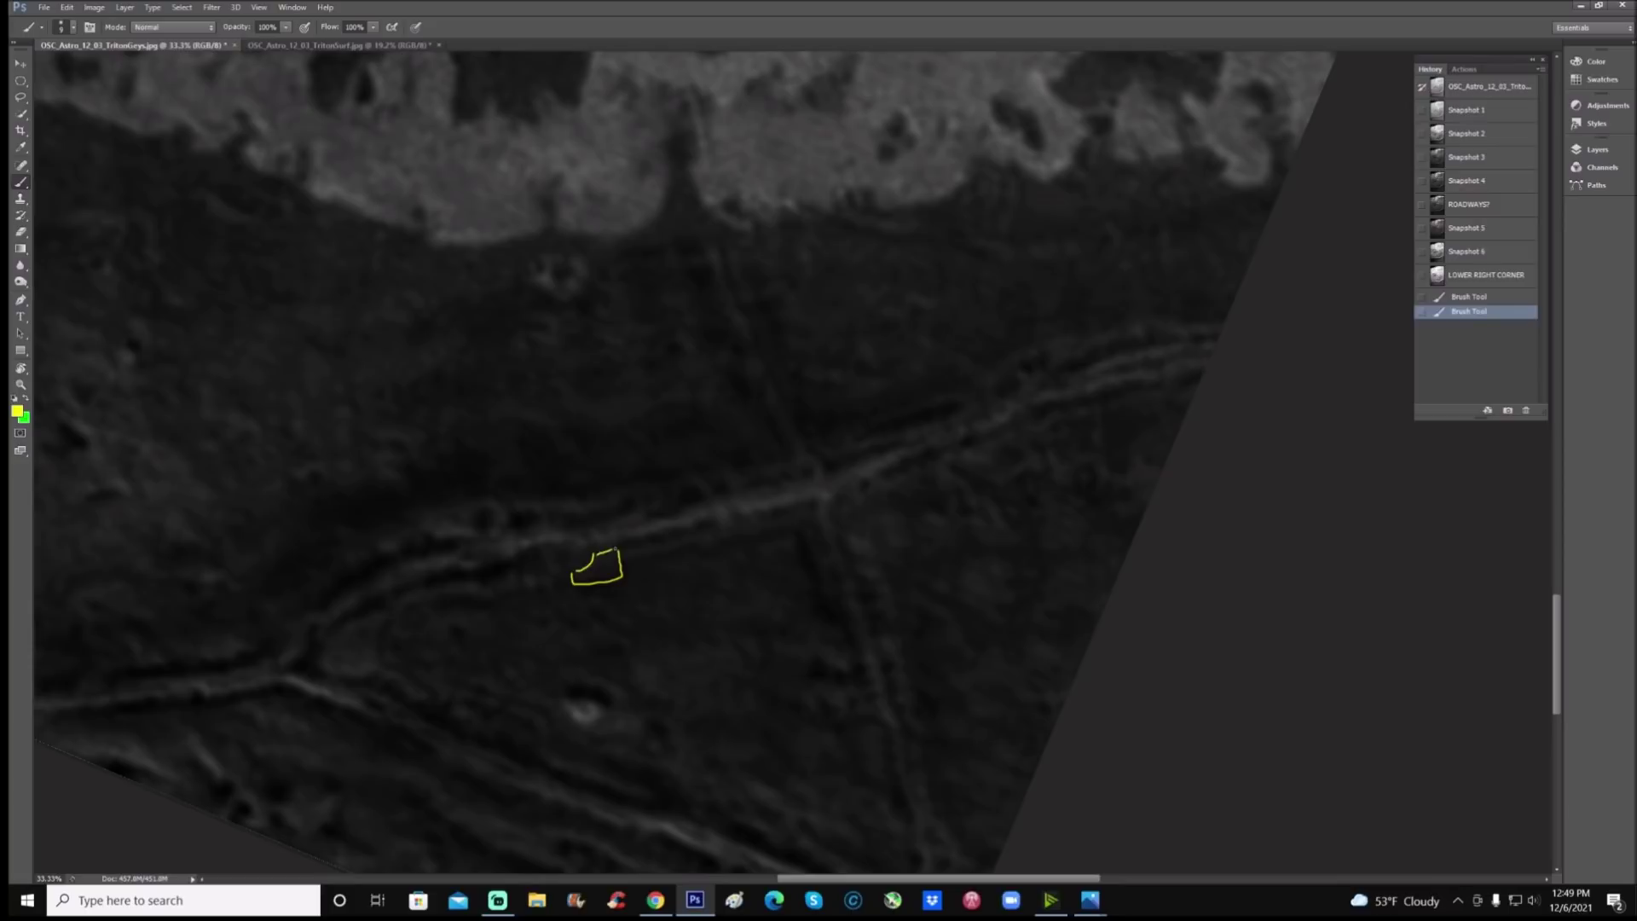
mouse_move(315, 631)
left_mouse_down()
mouse_move(399, 577)
mouse_move(498, 549)
mouse_move(840, 490)
mouse_move(1136, 358)
left_mouse_up()
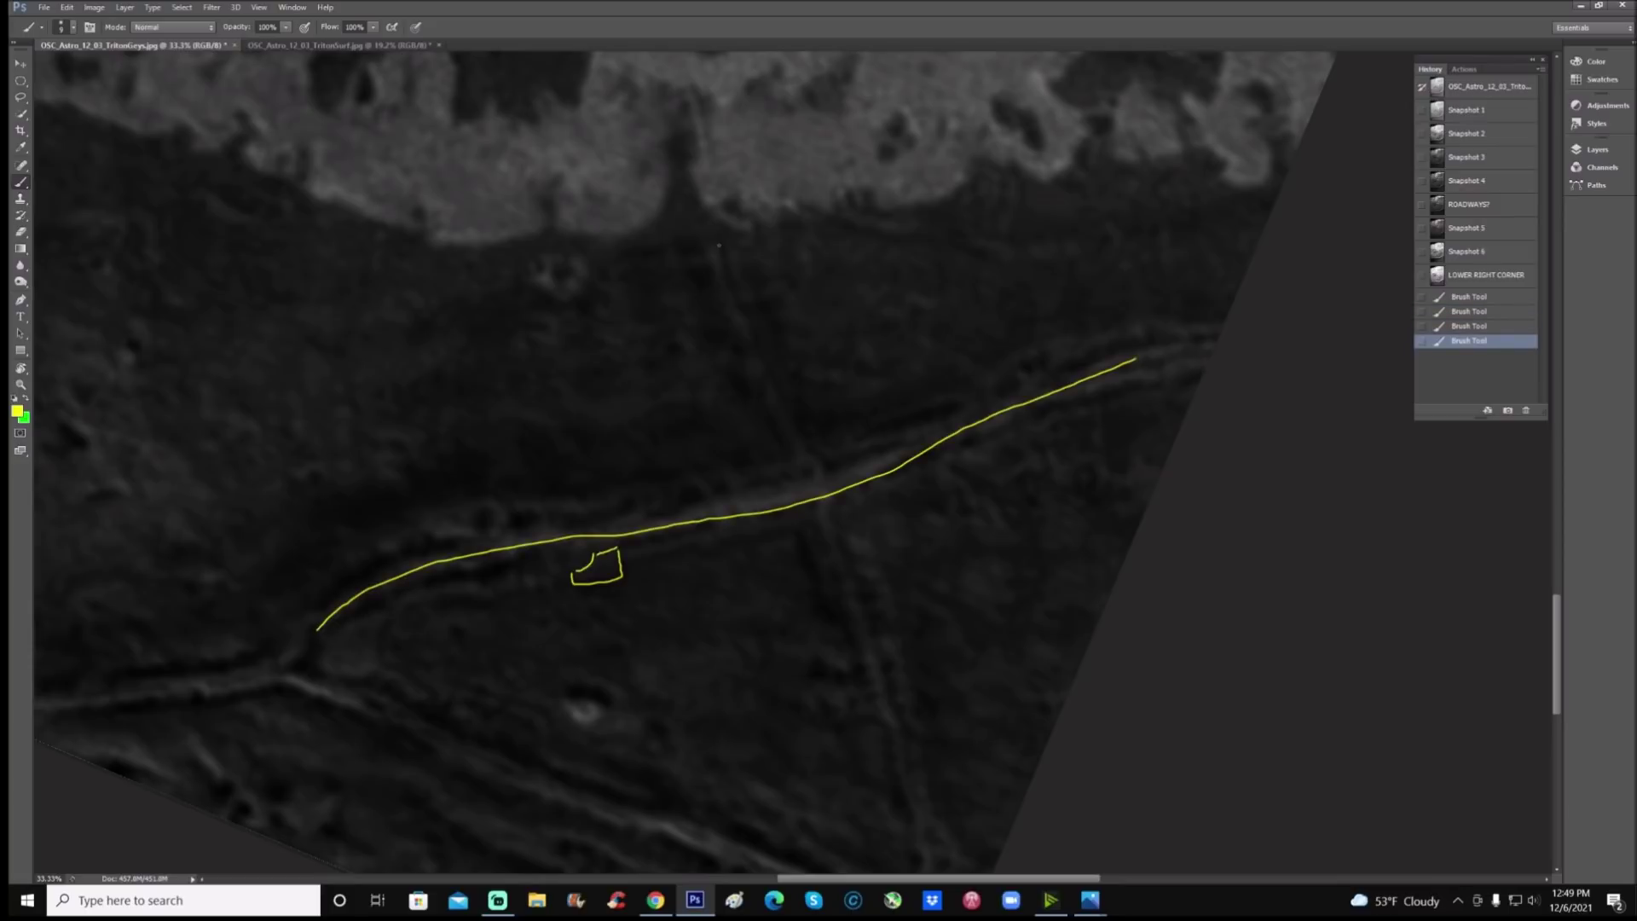
left_click_drag(720, 262, 893, 757)
mouse_move(98, 692)
left_mouse_down()
mouse_move(240, 676)
mouse_move(318, 613)
left_mouse_up()
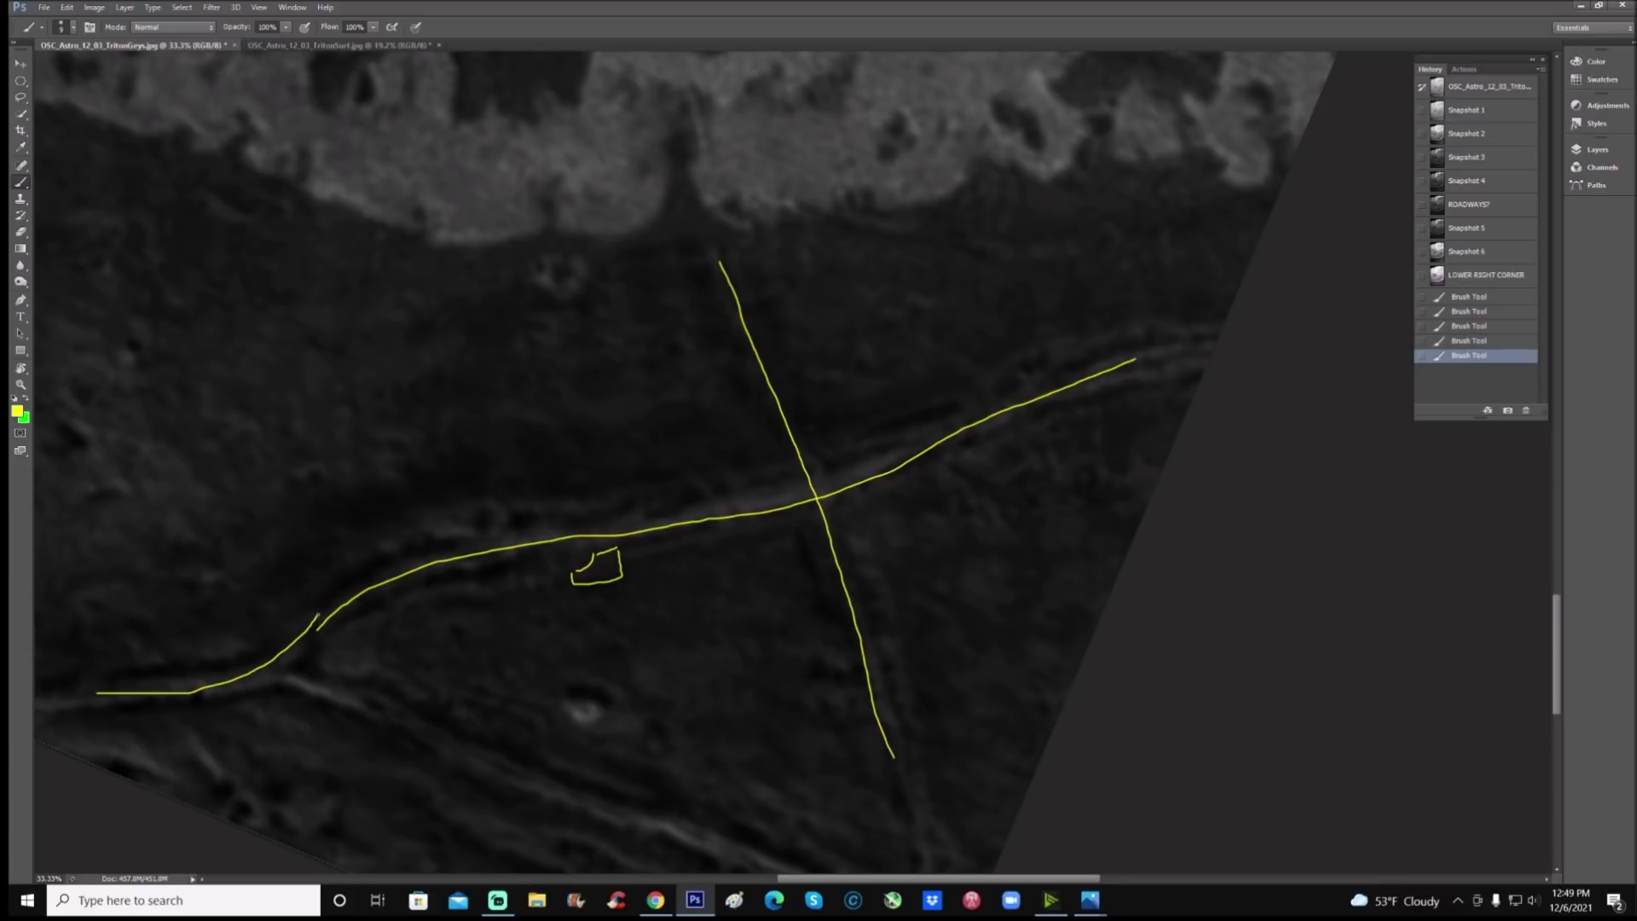
left_click_drag(297, 680, 747, 871)
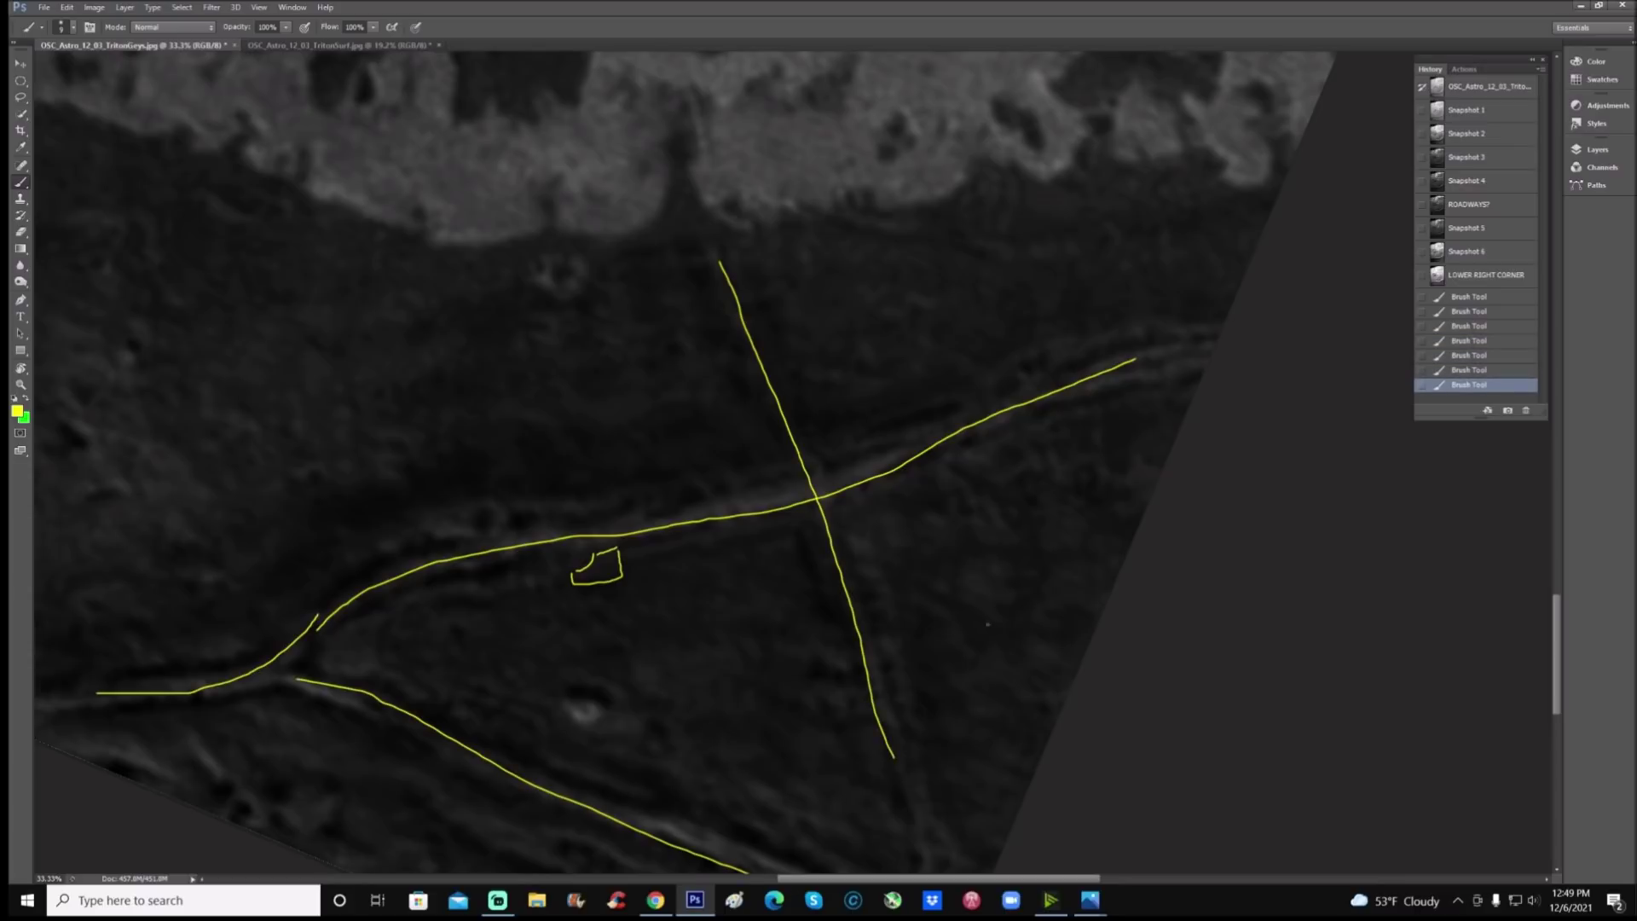
mouse_move(621, 565)
left_mouse_down()
mouse_move(712, 559)
mouse_move(720, 531)
mouse_move(729, 547)
mouse_move(792, 533)
mouse_move(846, 614)
left_mouse_up()
Step: Restore Snapshot 1, draw a curve beneath the main ridge, and compare the area with Snapshot 6 and LOWER RIGHT CORNER
left_click(1505, 95)
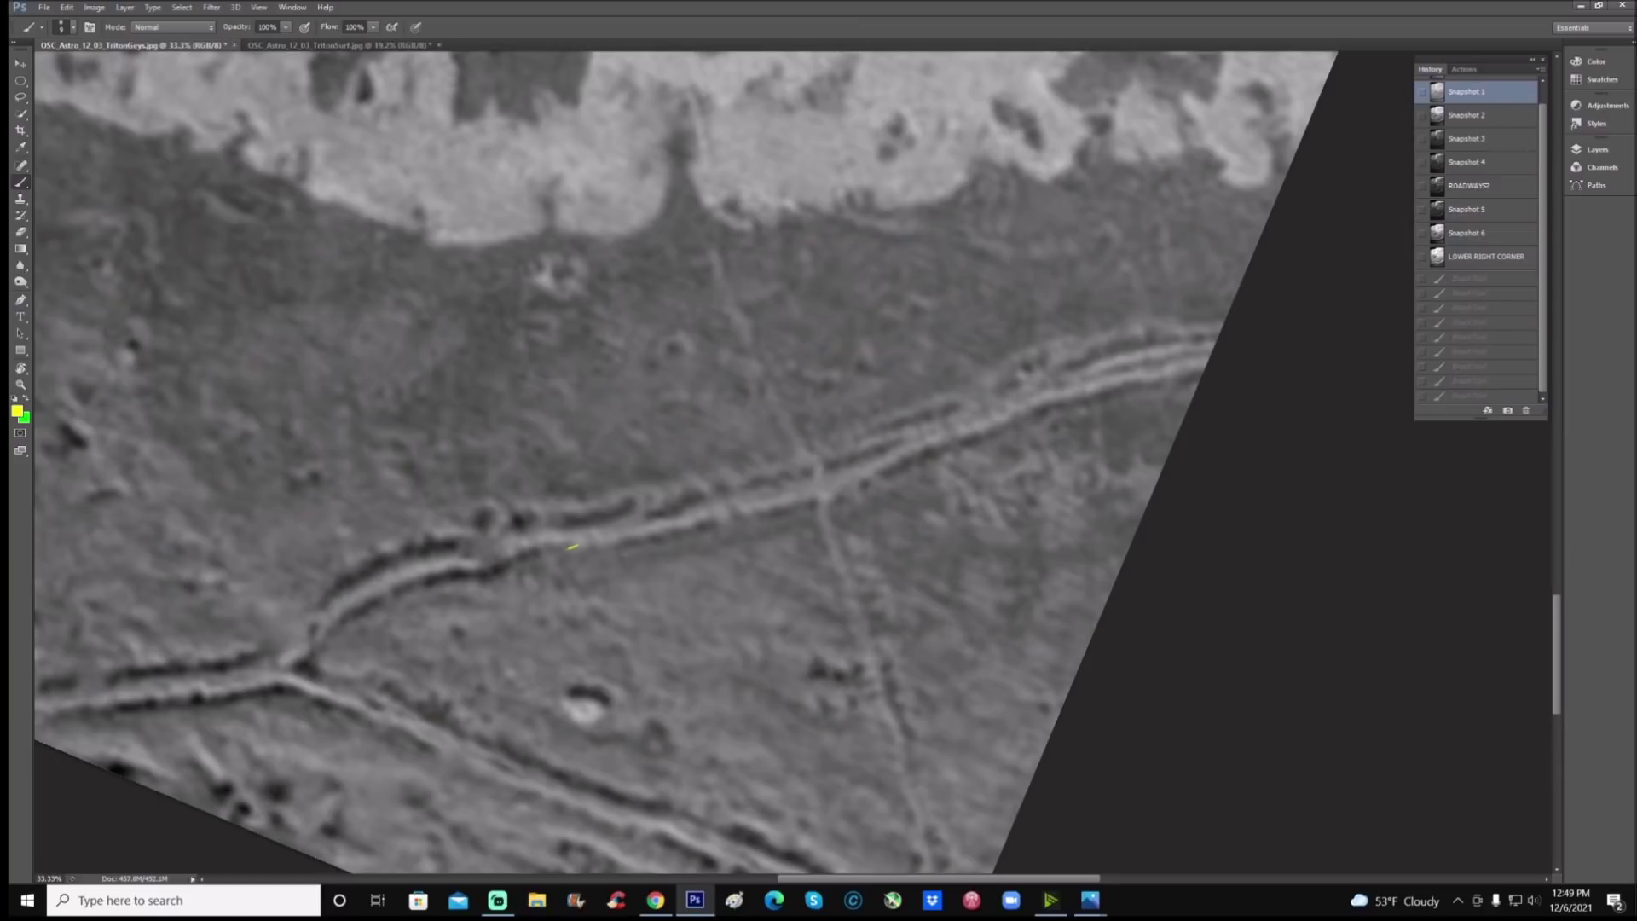
mouse_move(573, 547)
left_mouse_down()
mouse_move(585, 594)
mouse_move(780, 560)
mouse_move(815, 607)
left_mouse_up()
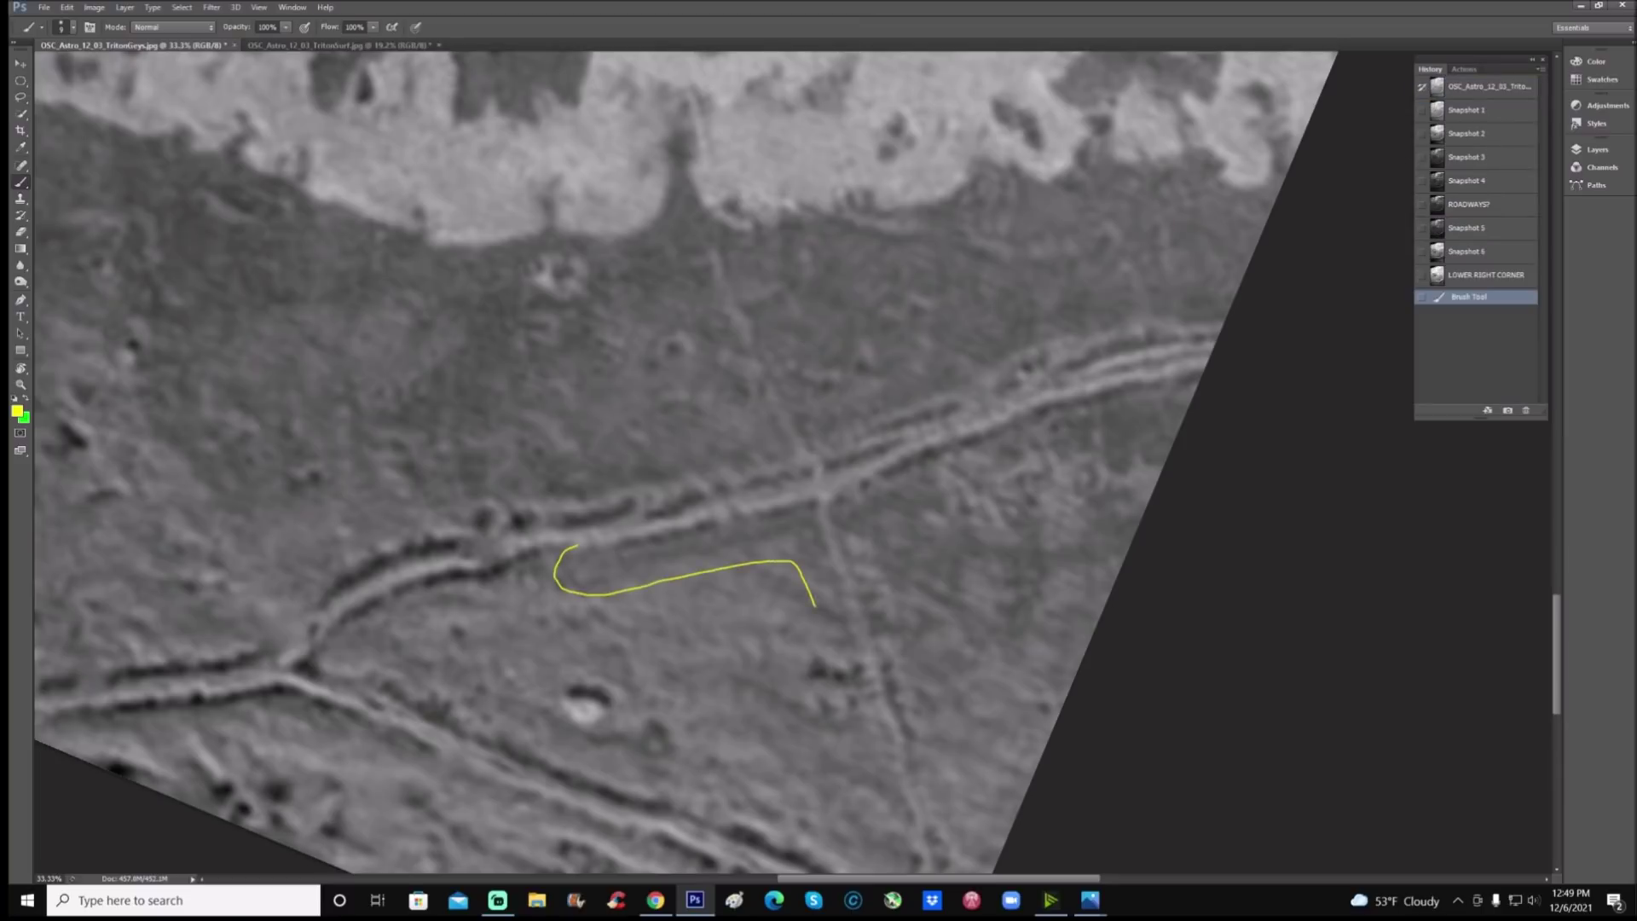
left_click(1522, 256)
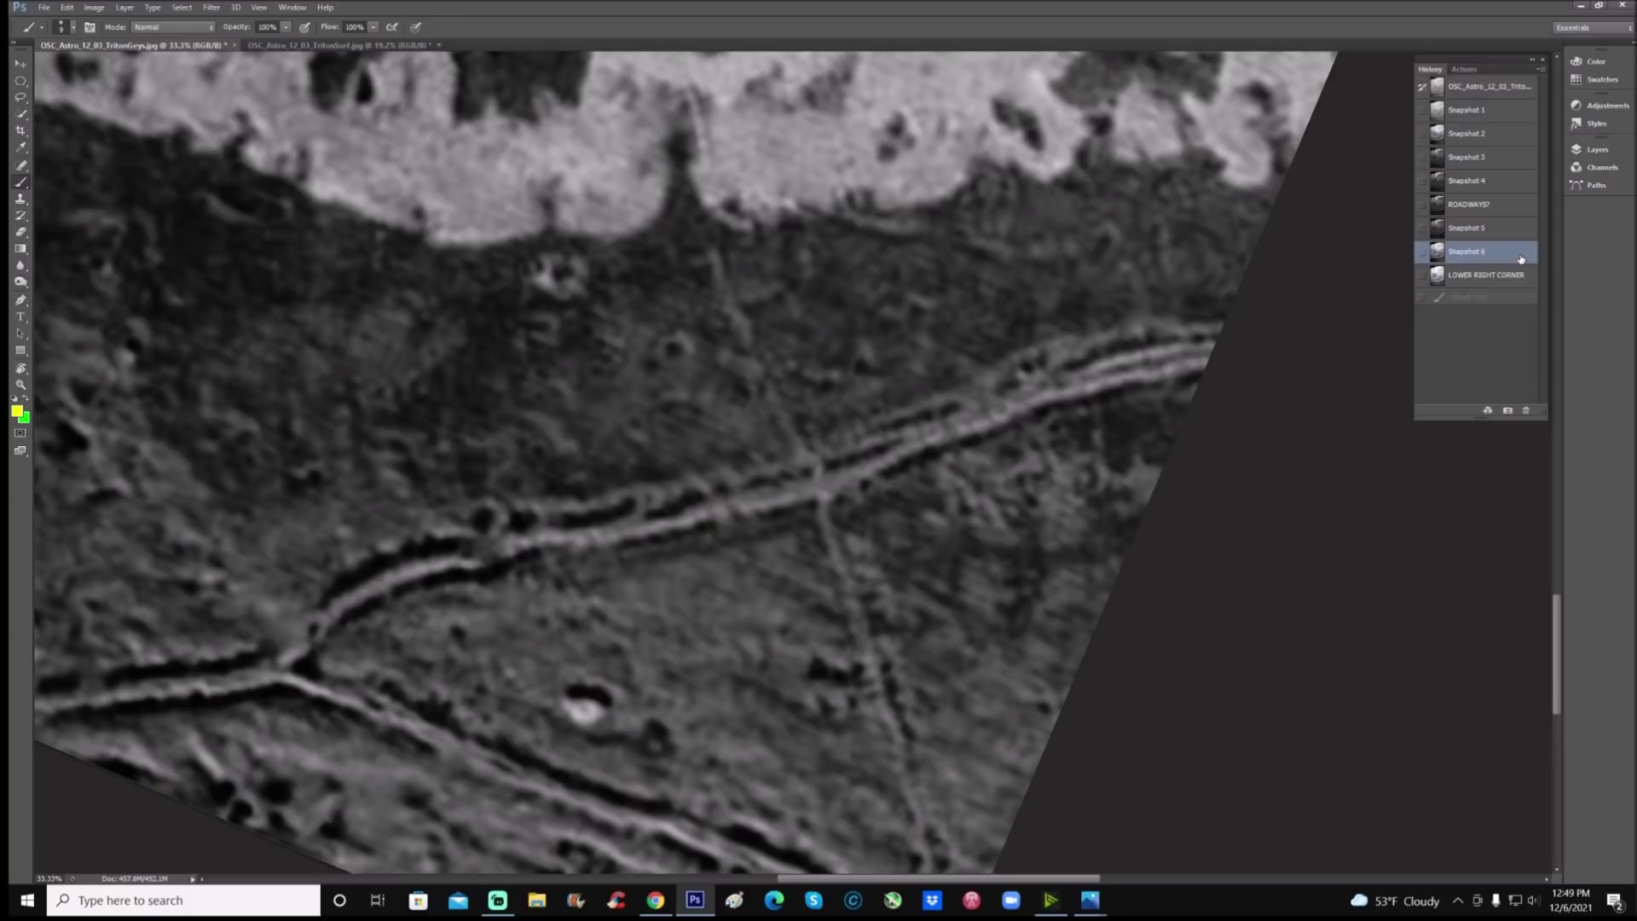
left_click(1522, 278)
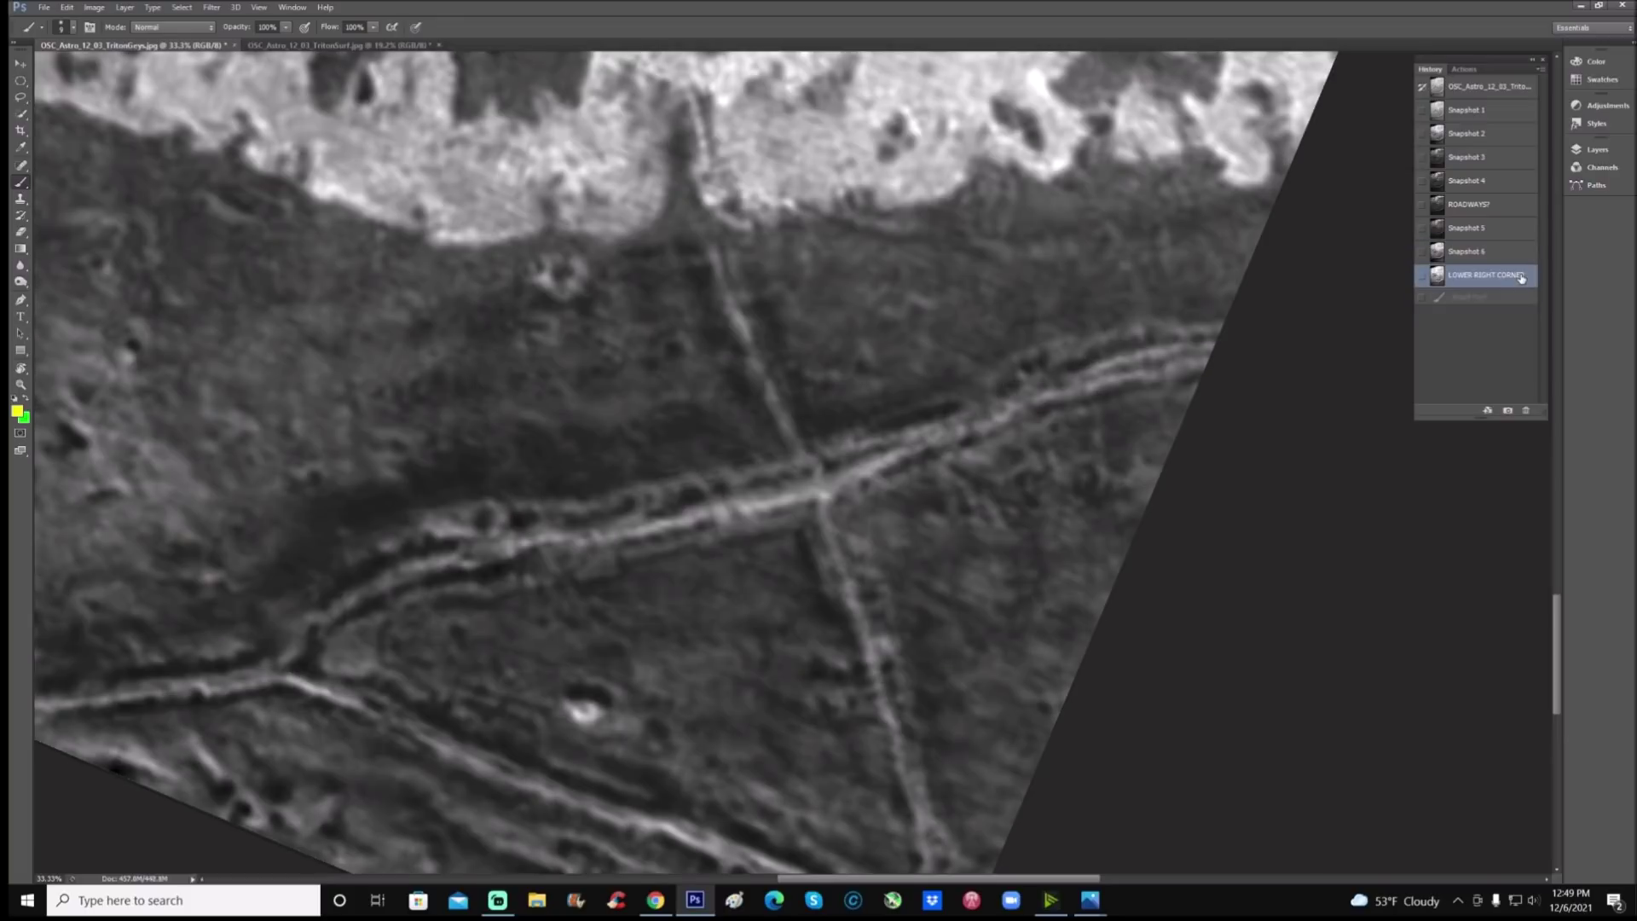
Step: On Snapshot 1, draw a curve around the ground between the ridges and mark the small bright crater with arrows and an arc
left_click(1523, 114)
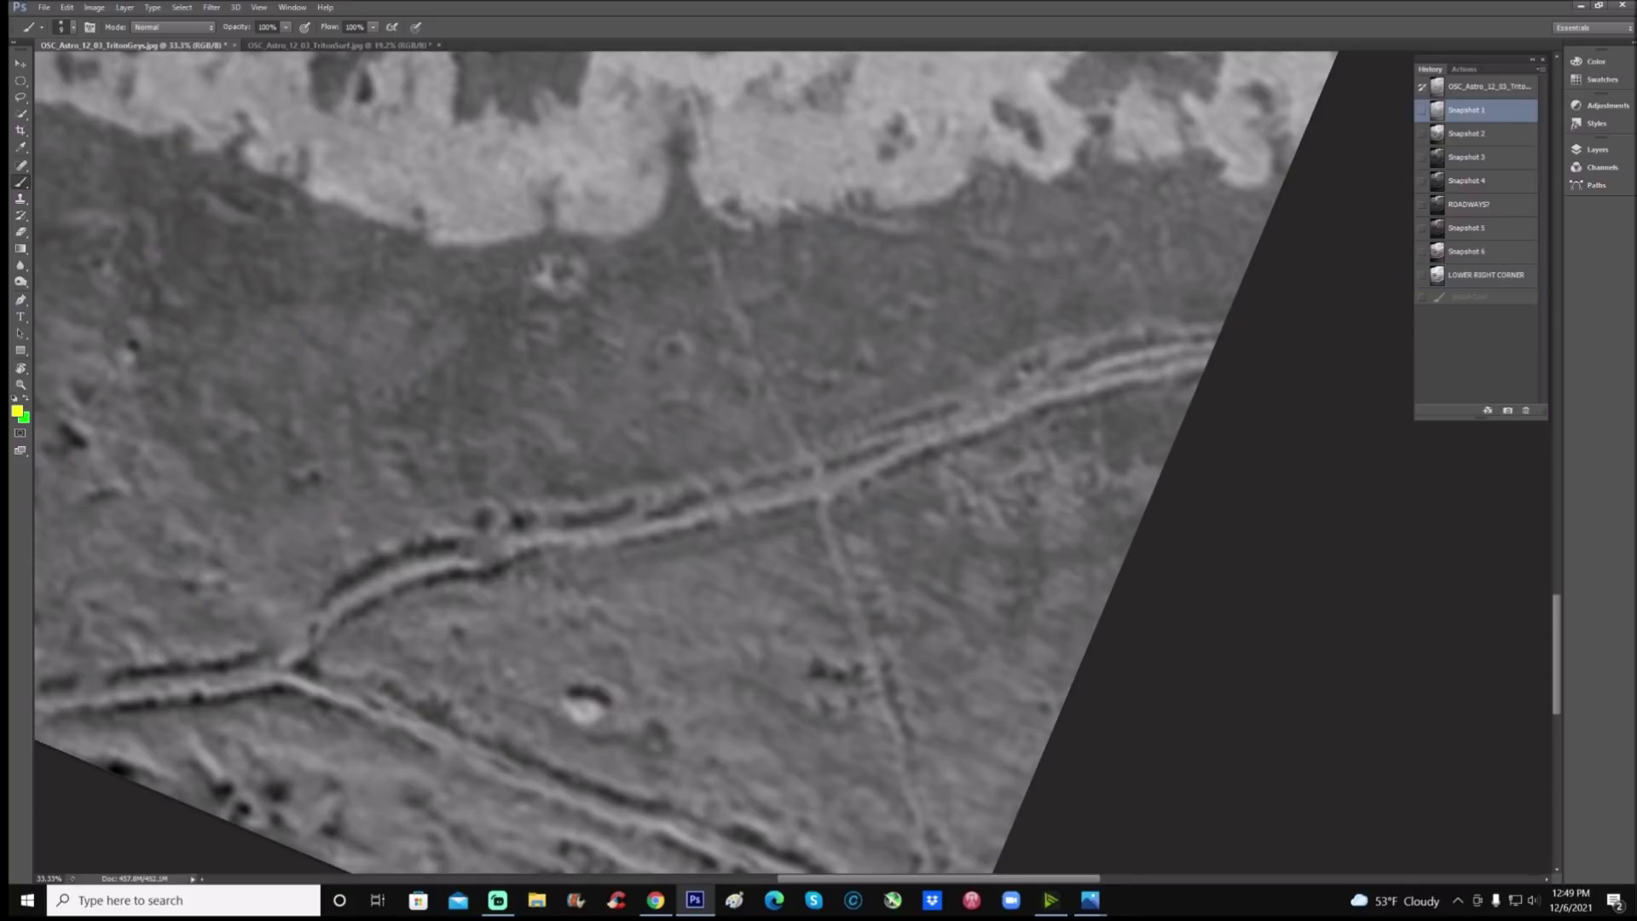
left_click(21, 385)
left_click_drag(386, 393, 402, 389)
scroll(772, 376, "down", 3)
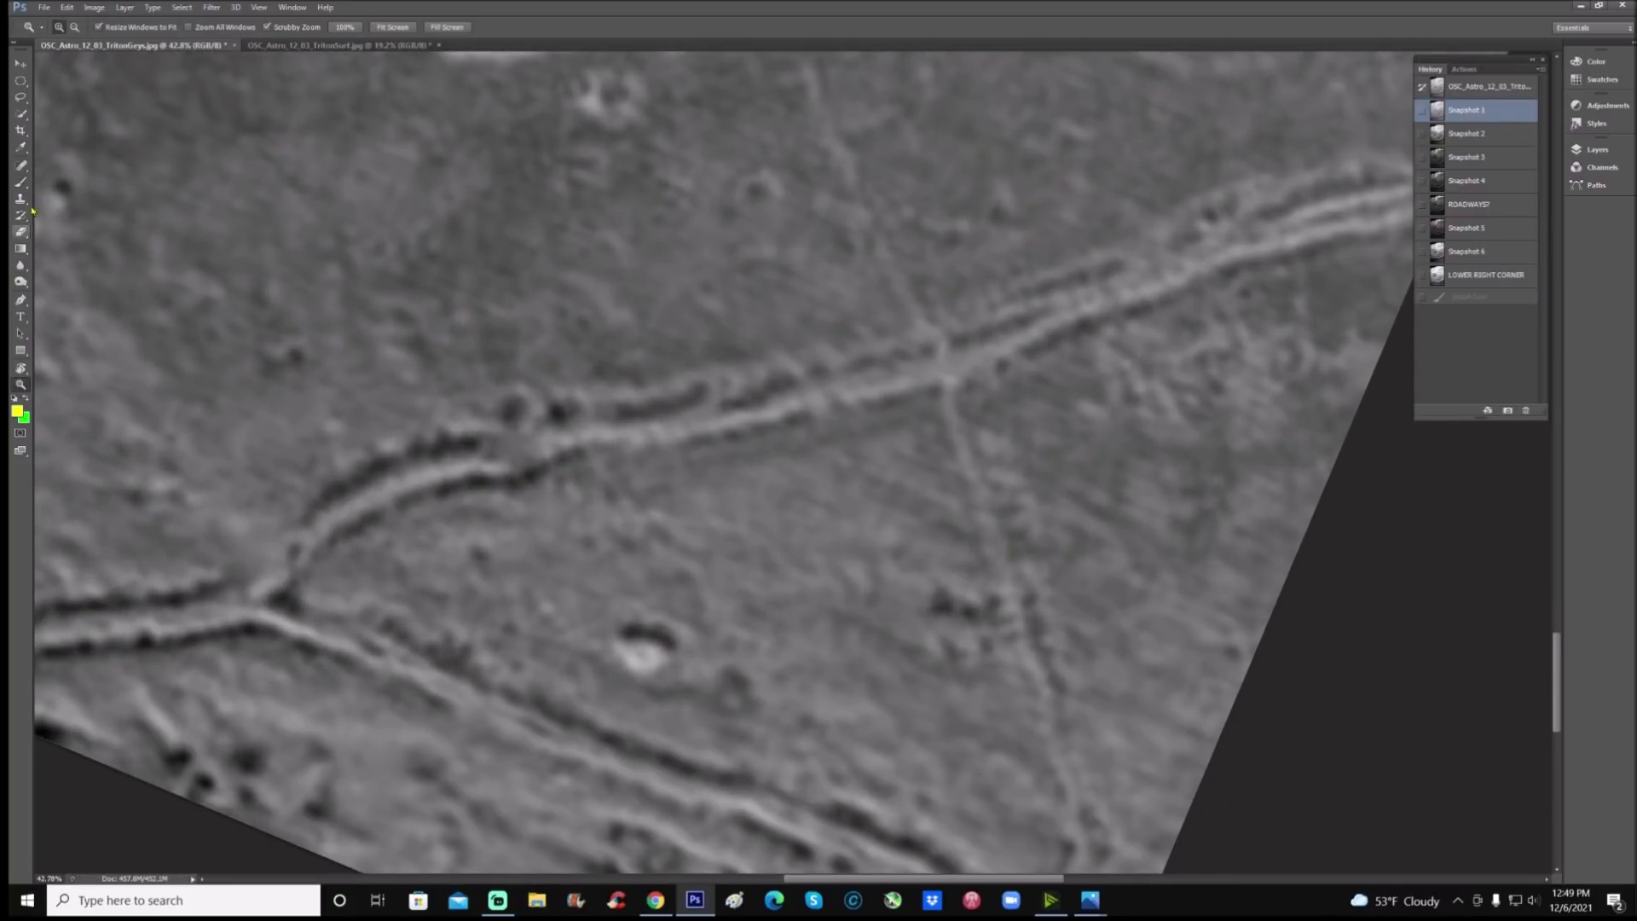
left_click(21, 182)
mouse_move(406, 533)
left_mouse_down()
mouse_move(568, 532)
mouse_move(756, 599)
mouse_move(864, 675)
mouse_move(840, 769)
left_mouse_up()
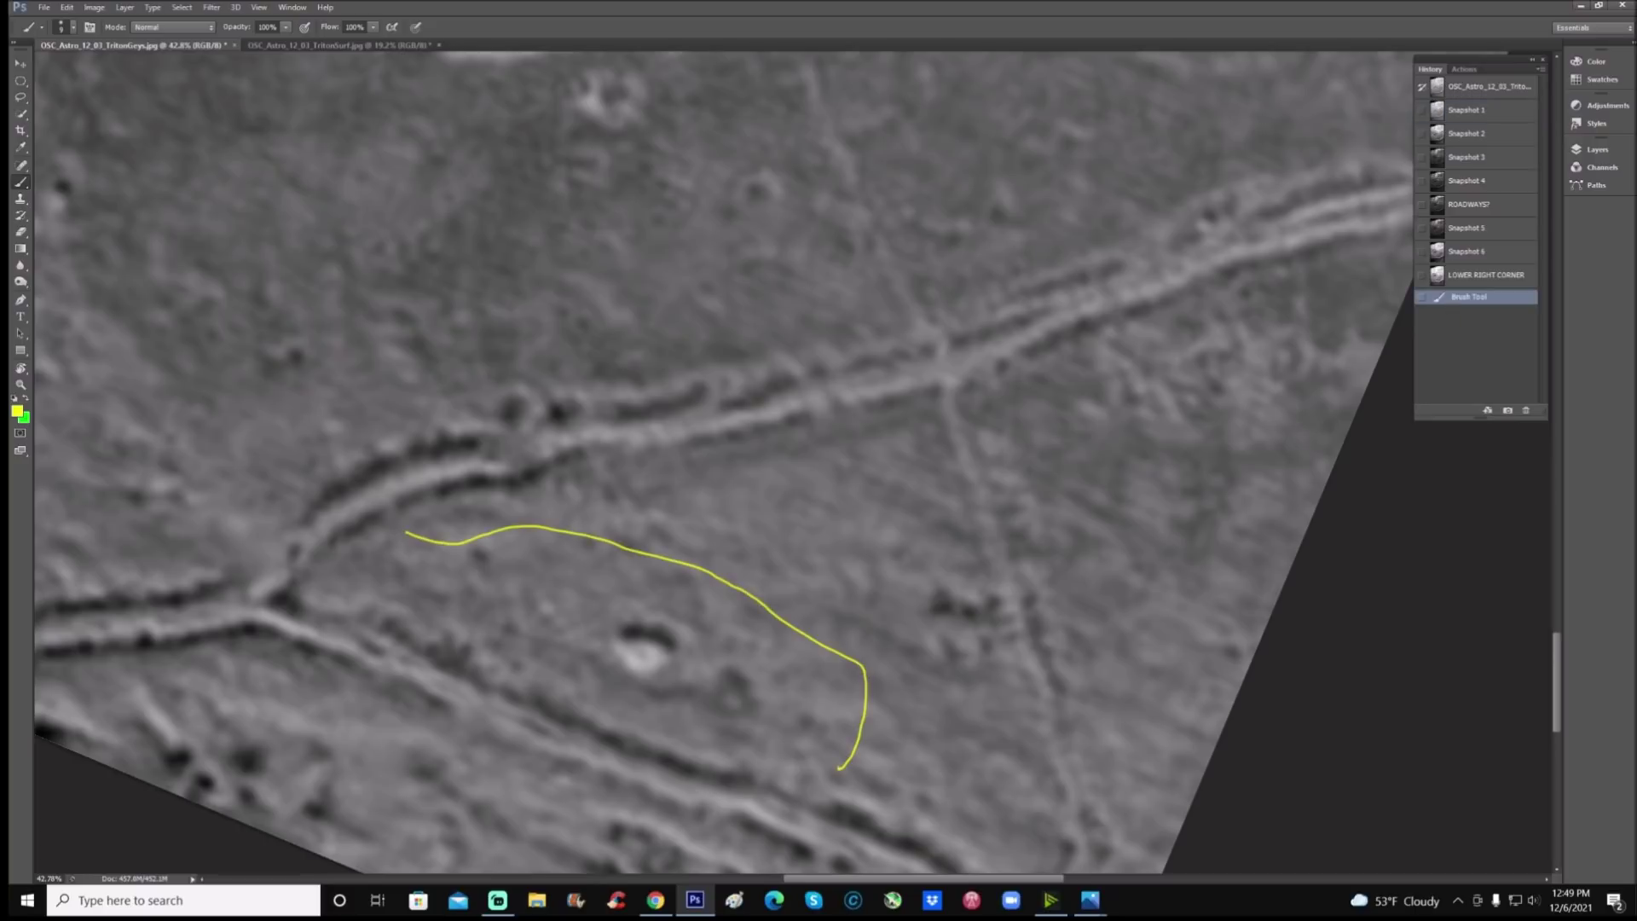
mouse_move(770, 492)
left_mouse_down()
mouse_move(677, 614)
mouse_move(680, 596)
mouse_move(692, 611)
mouse_move(662, 654)
mouse_move(657, 617)
left_mouse_up()
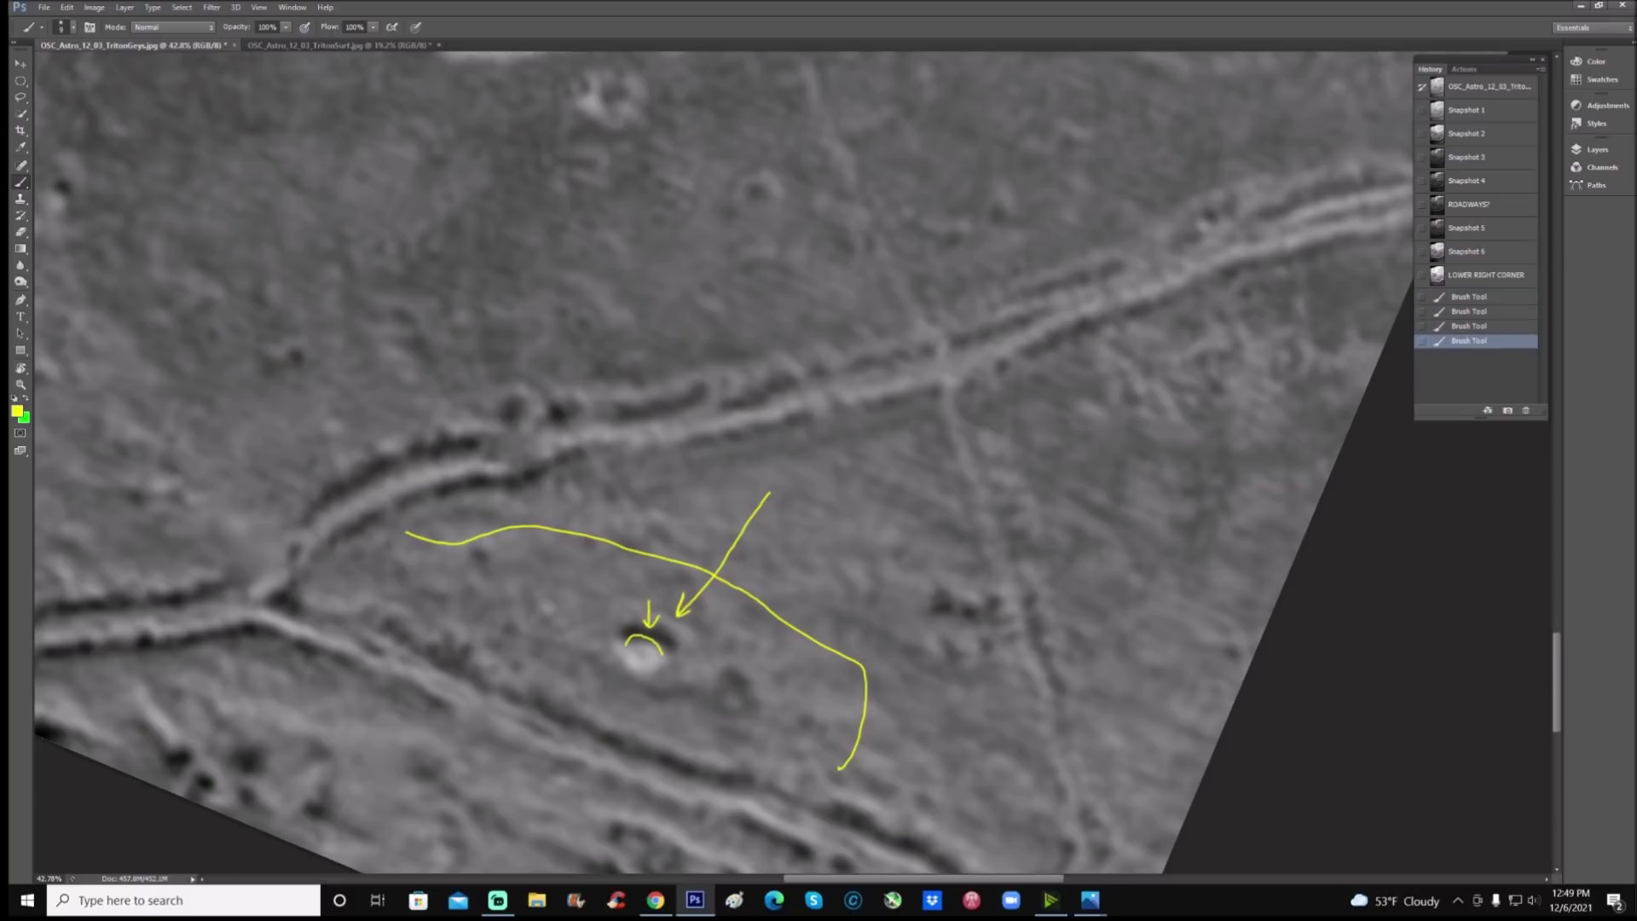
Step: Compare the LOWER RIGHT CORNER snapshot with Snapshot 6 around the ridge crossing
left_click(1527, 284)
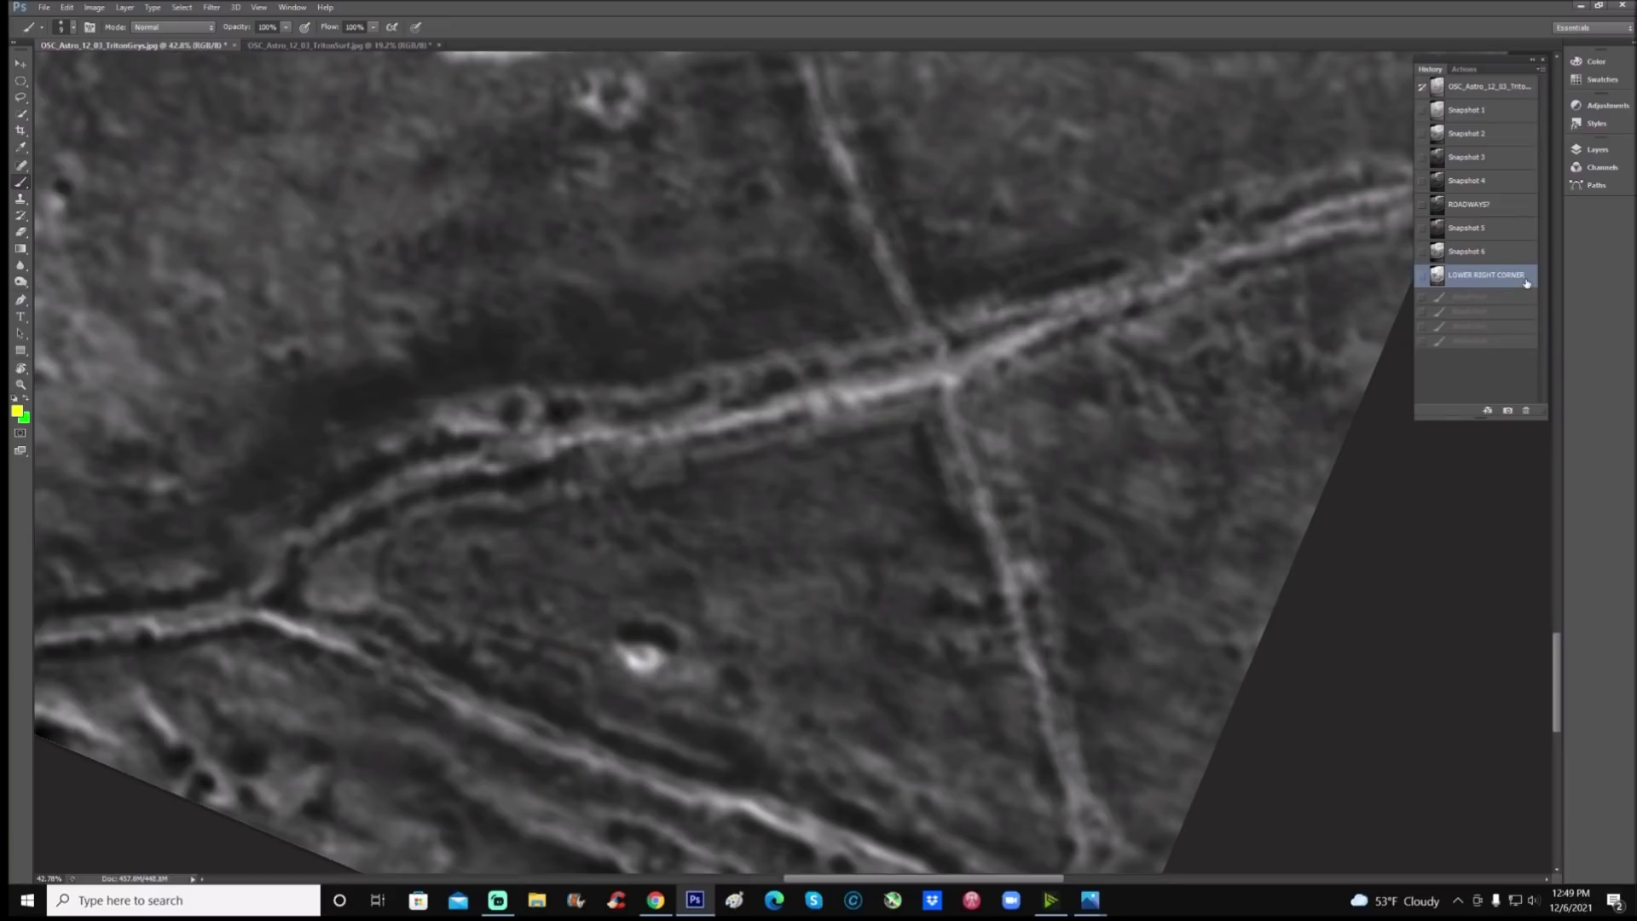
left_click(1525, 253)
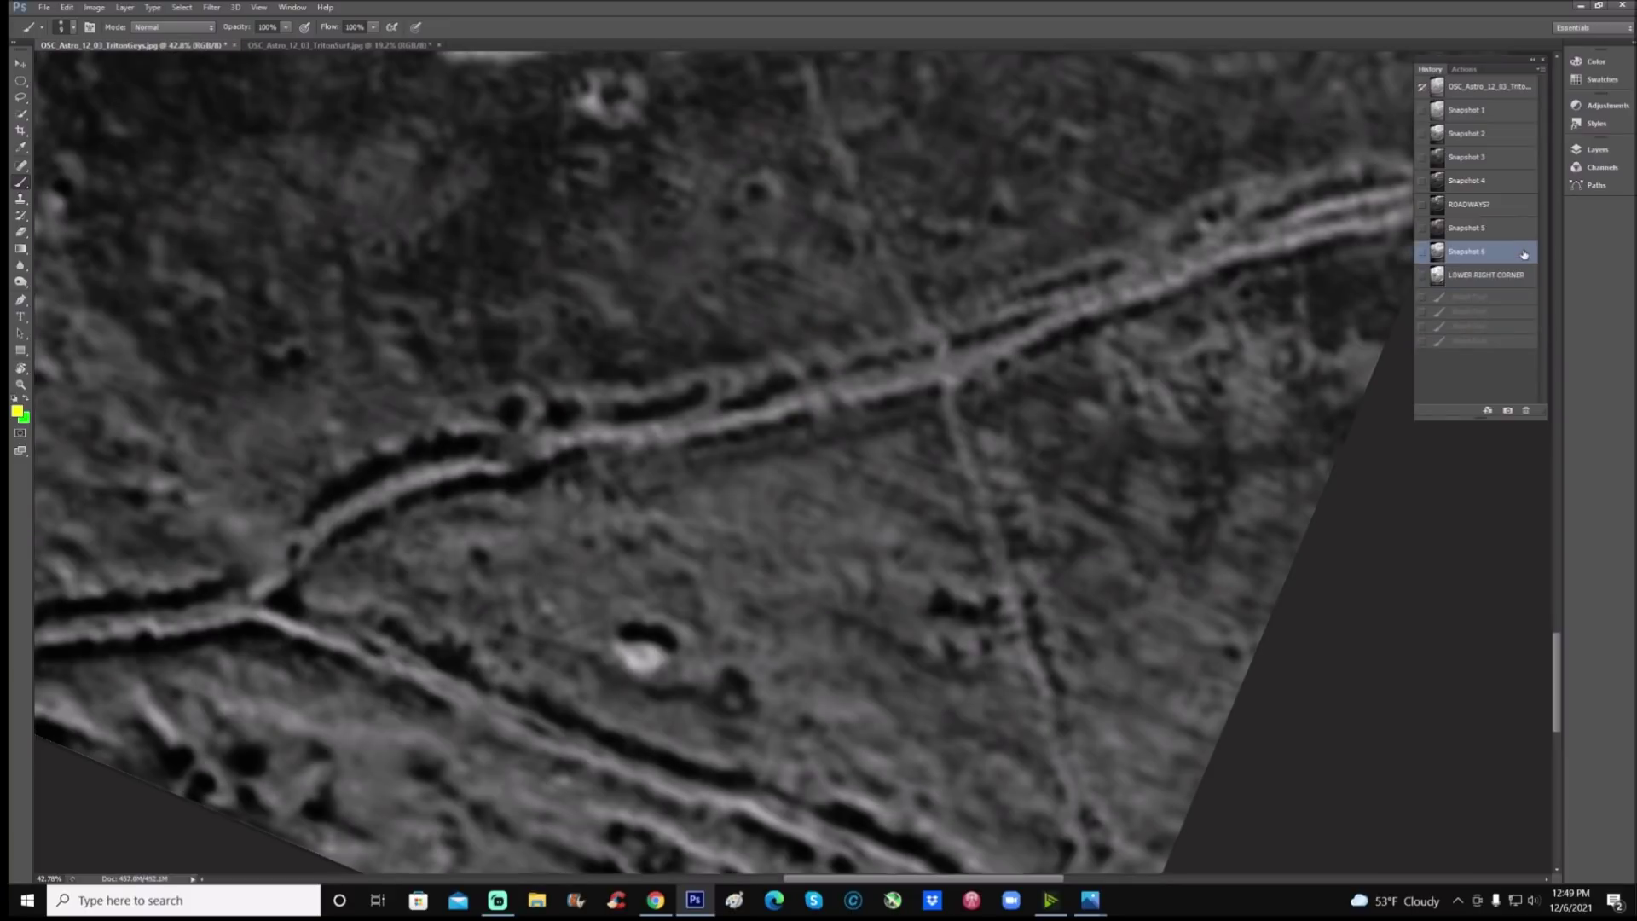
left_click(1520, 284)
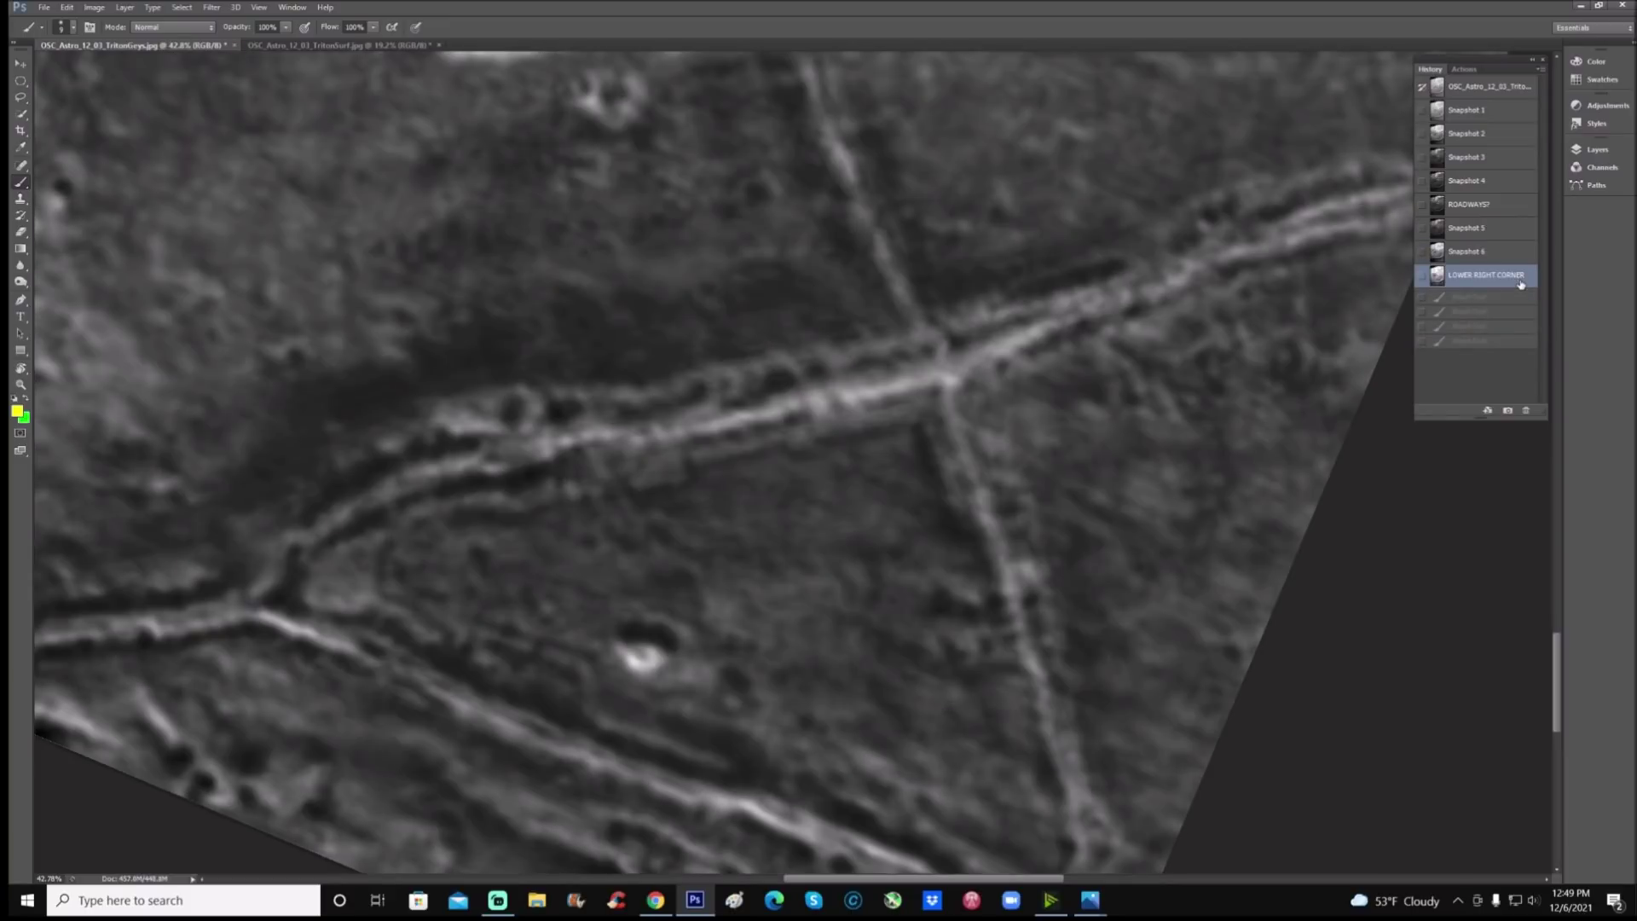
left_click(1524, 254)
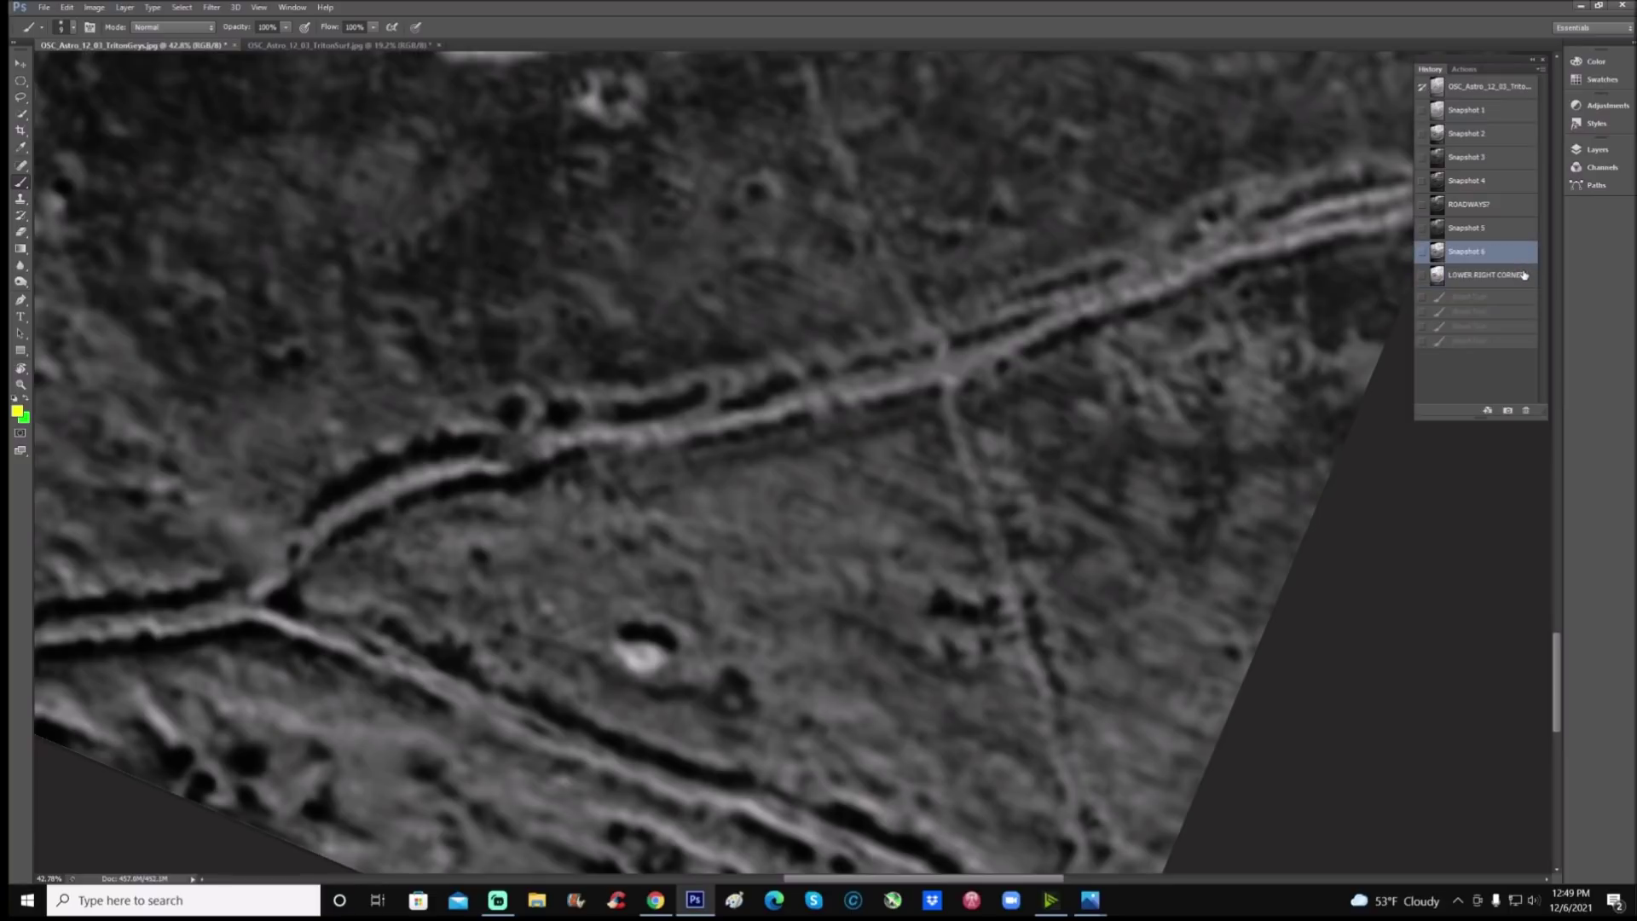
Step: On LOWER RIGHT CORNER, outline the strip beneath the main ridge and compare it with Snapshots 2 and 6
left_click(1524, 275)
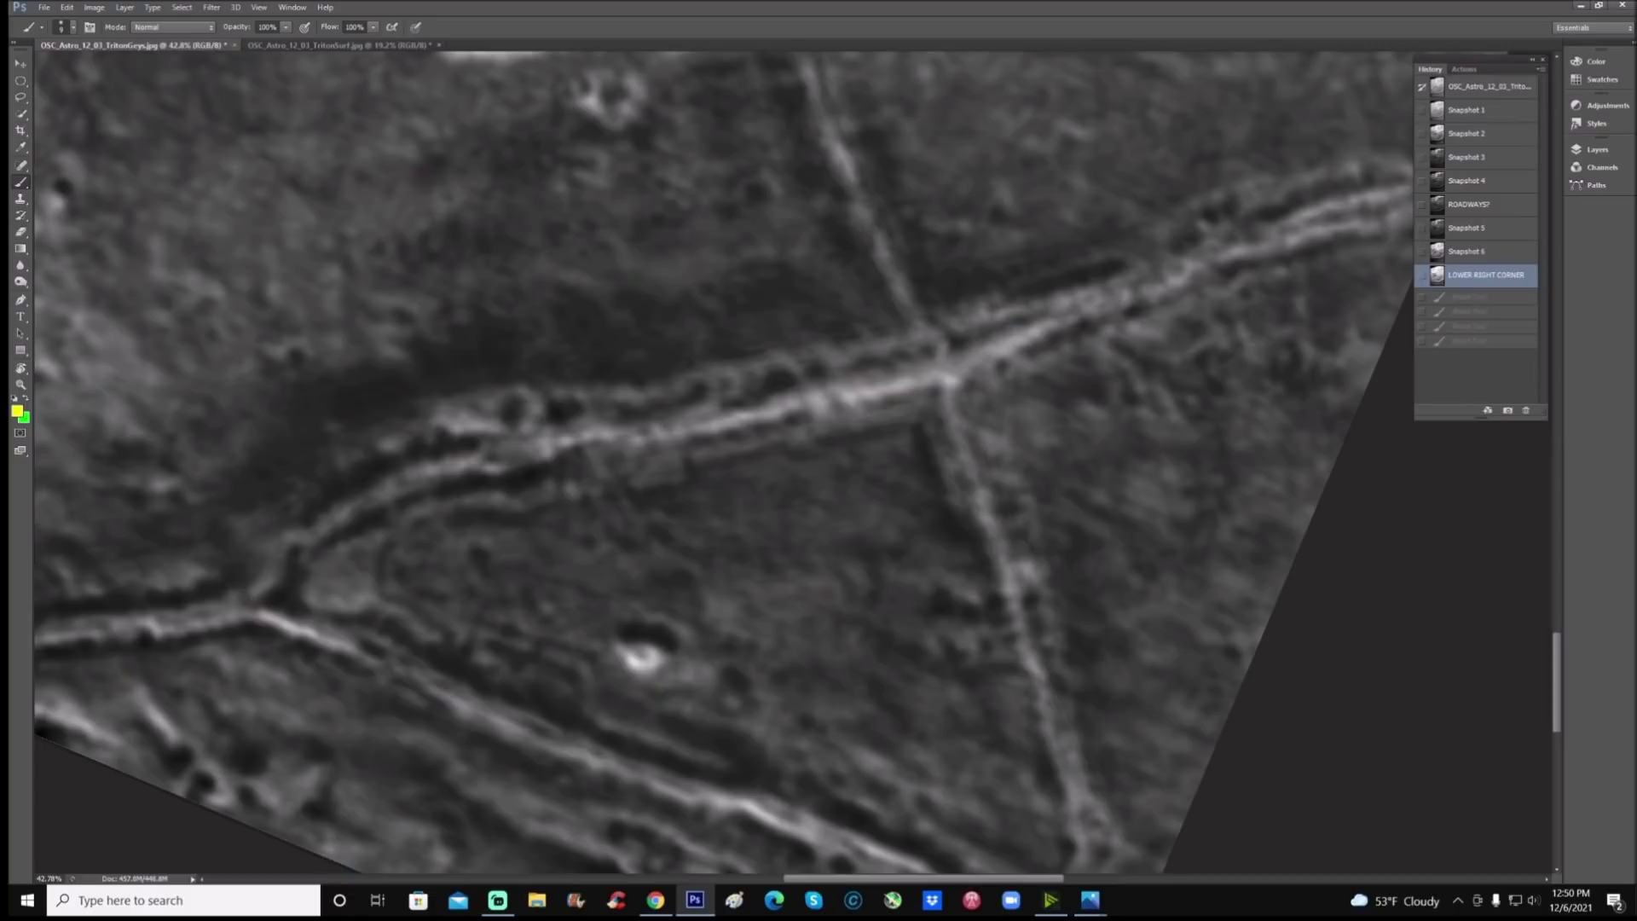
mouse_move(608, 439)
left_mouse_down()
mouse_move(586, 473)
mouse_move(727, 486)
mouse_move(806, 461)
mouse_move(900, 479)
mouse_move(948, 546)
left_mouse_up()
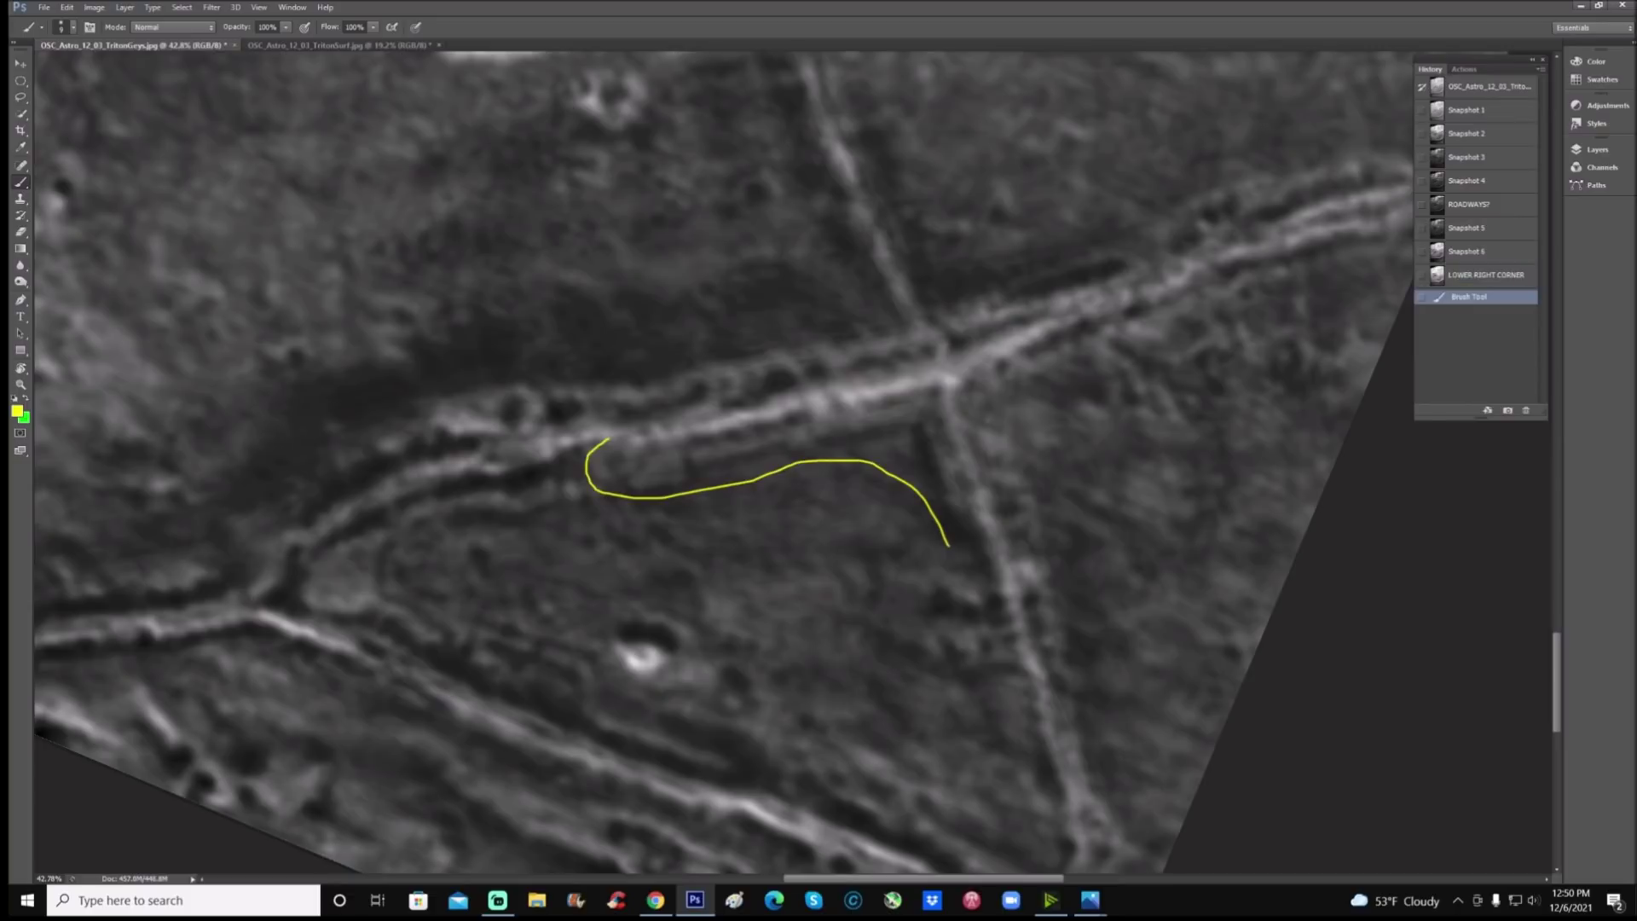
left_click(1497, 136)
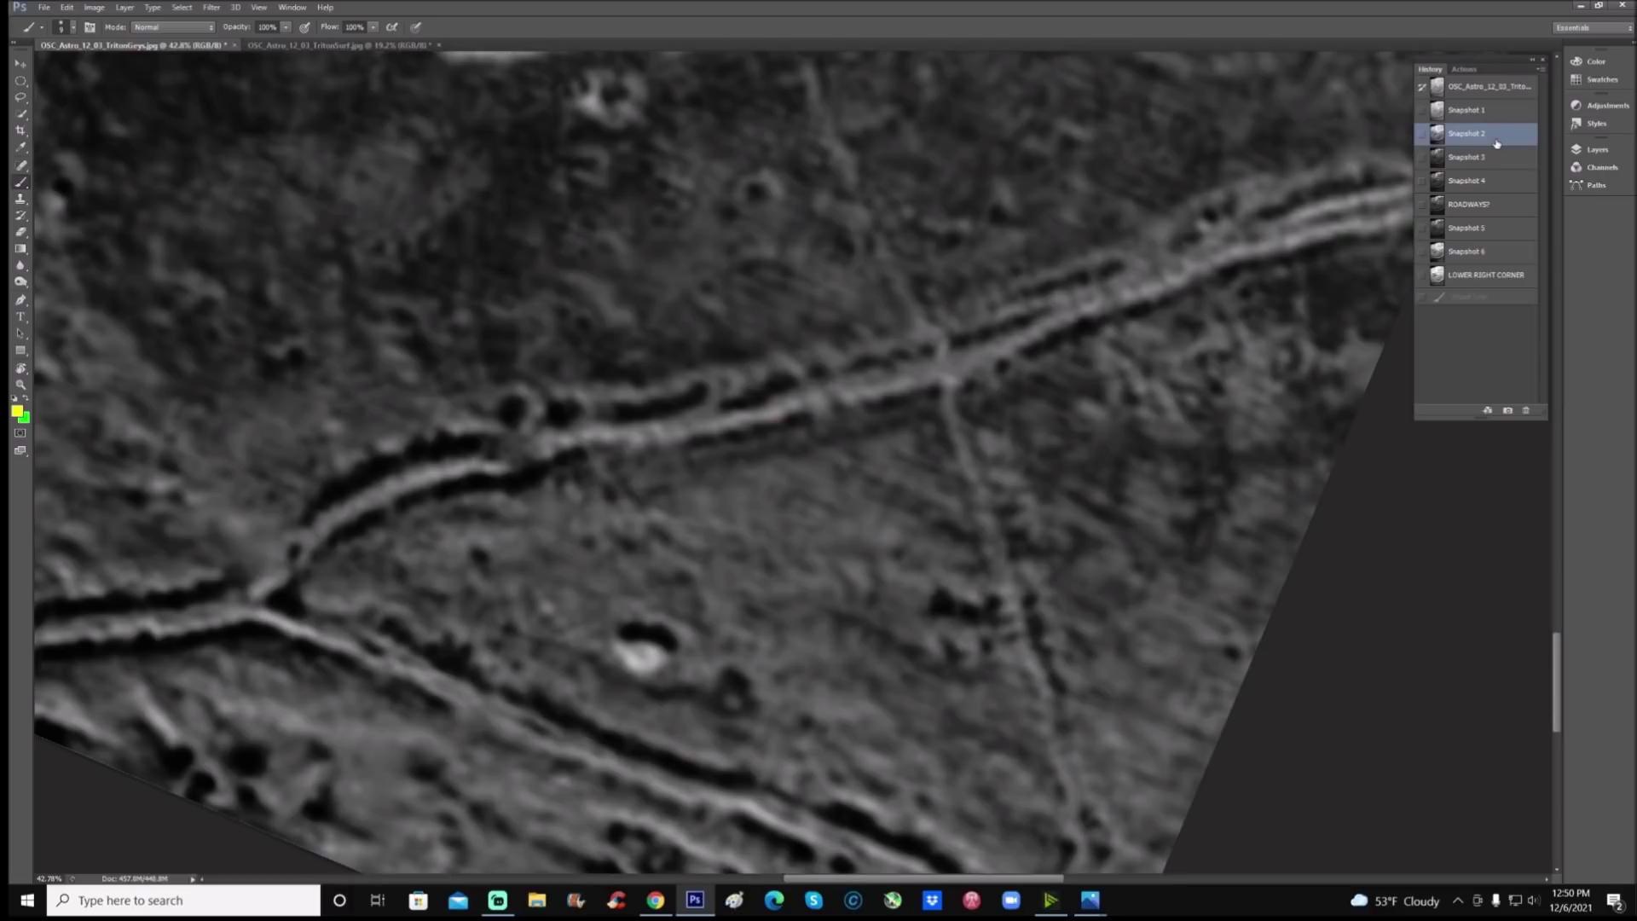
left_click(1490, 274)
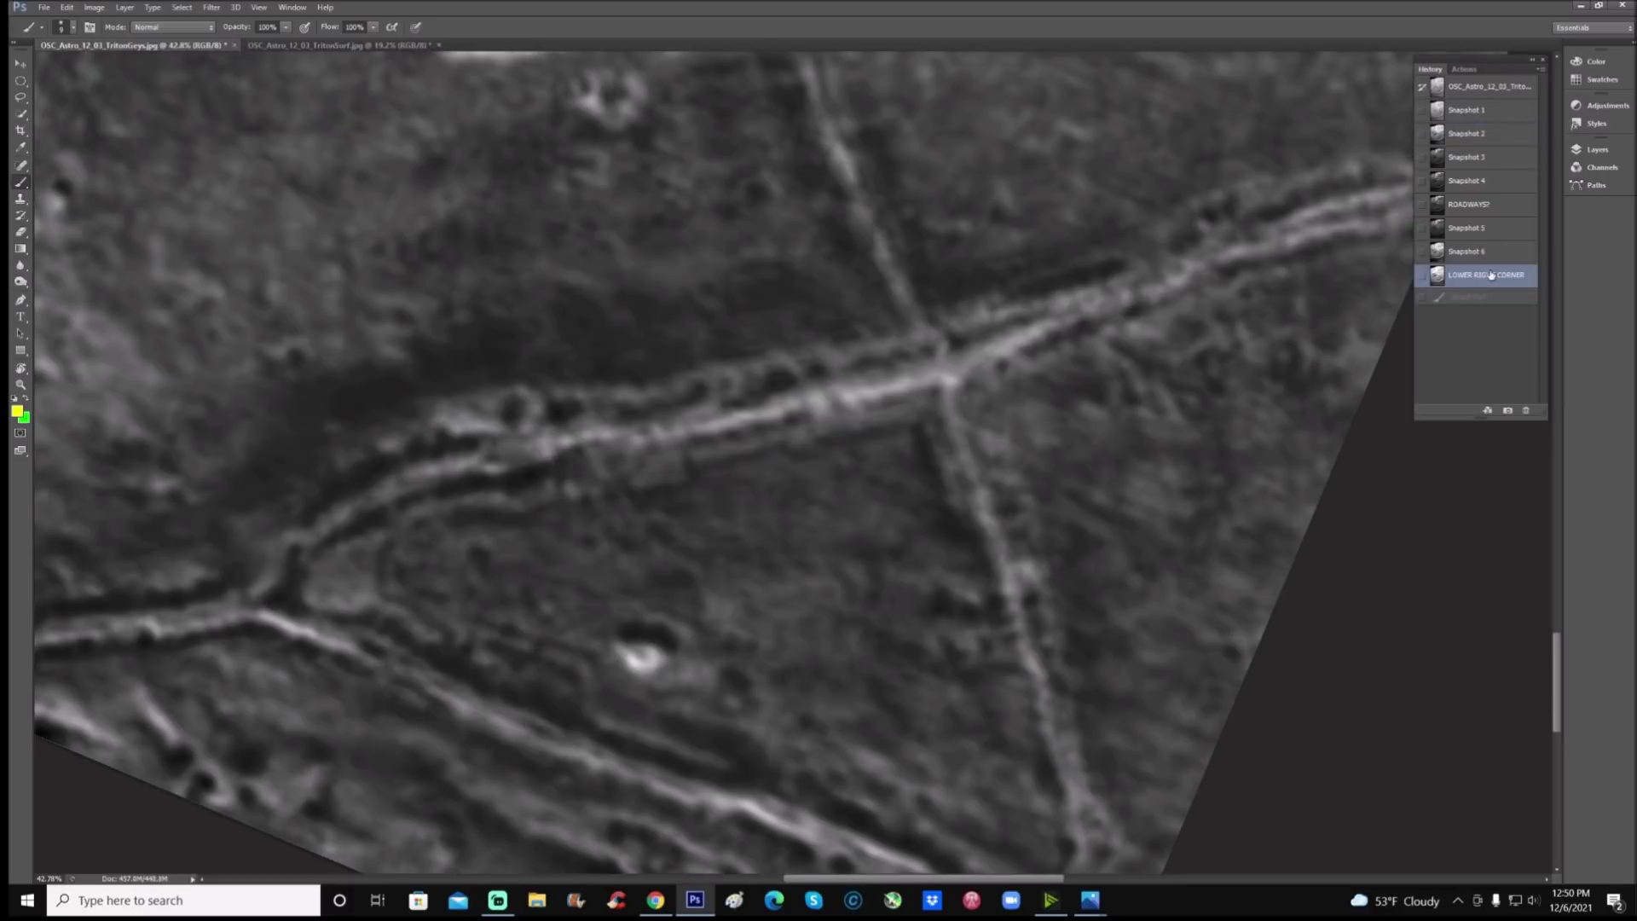
left_click(1490, 254)
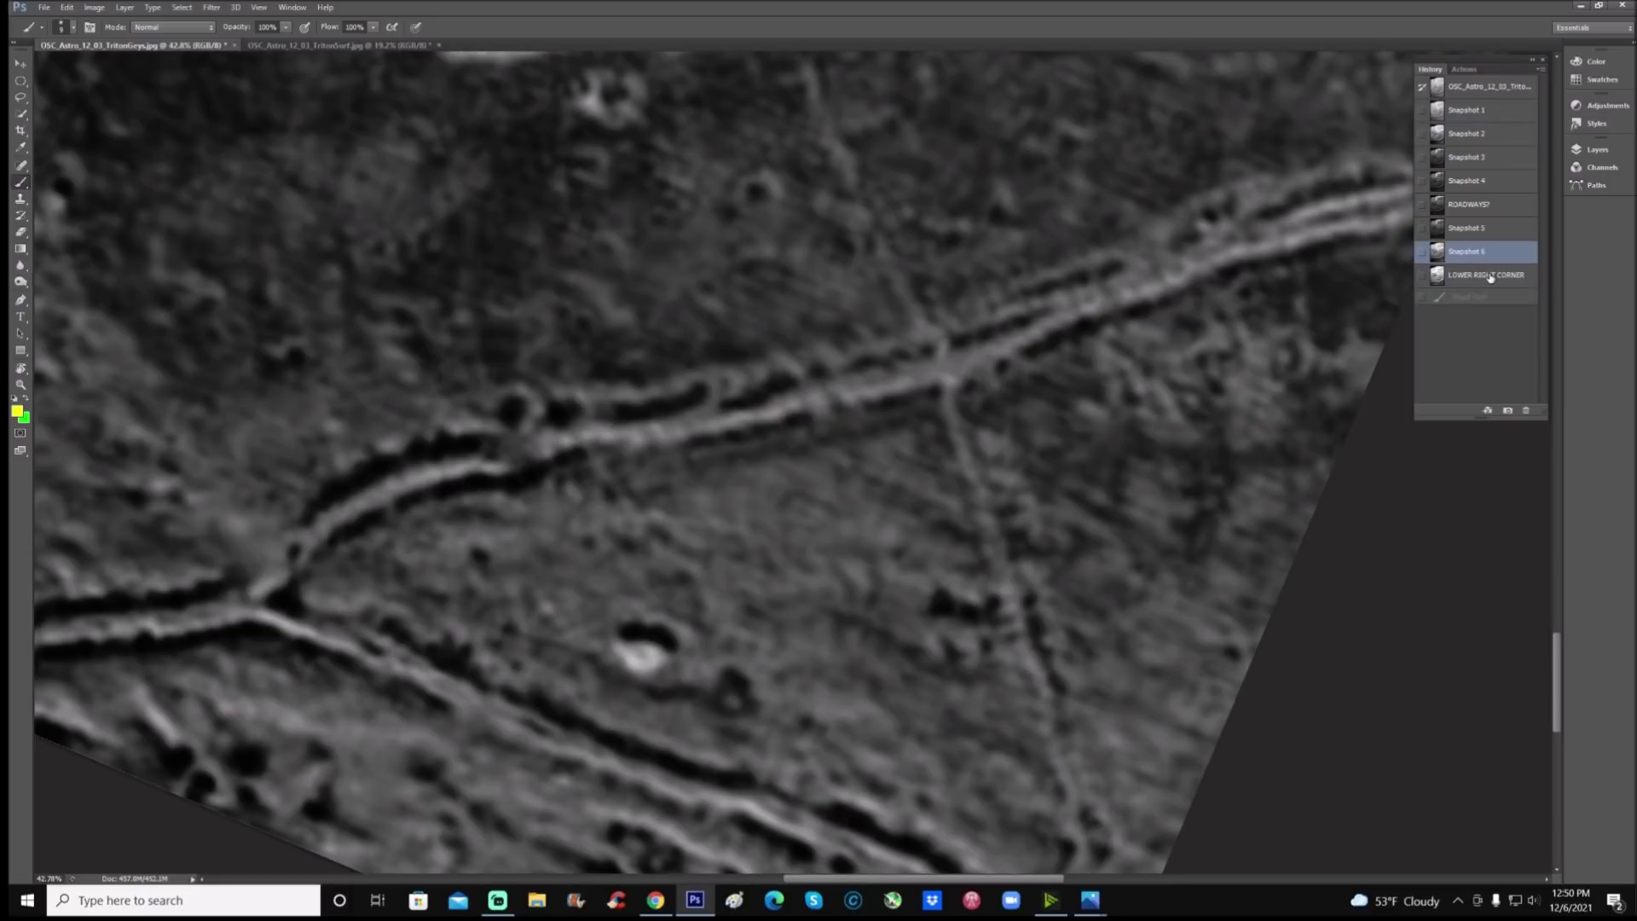
left_click(1490, 277)
Step: Mark the edge beside the crossing line on Snapshot 6, and the strip below the main ridge on LOWER RIGHT CORNER
left_click(1494, 254)
left_click_drag(909, 433, 943, 502)
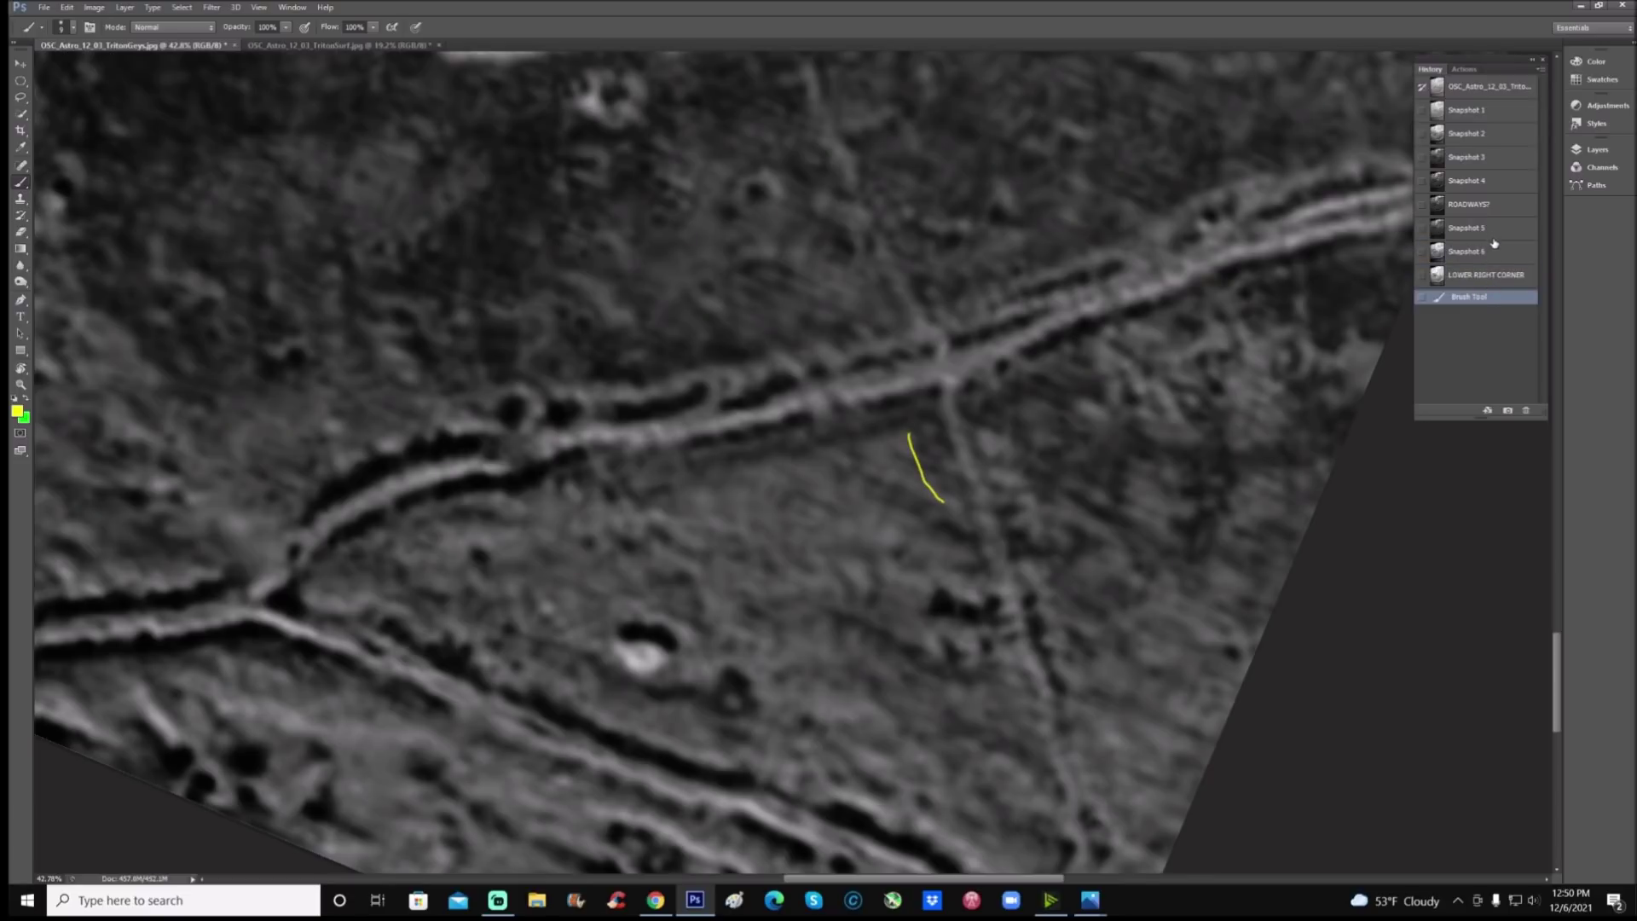
left_click(1494, 277)
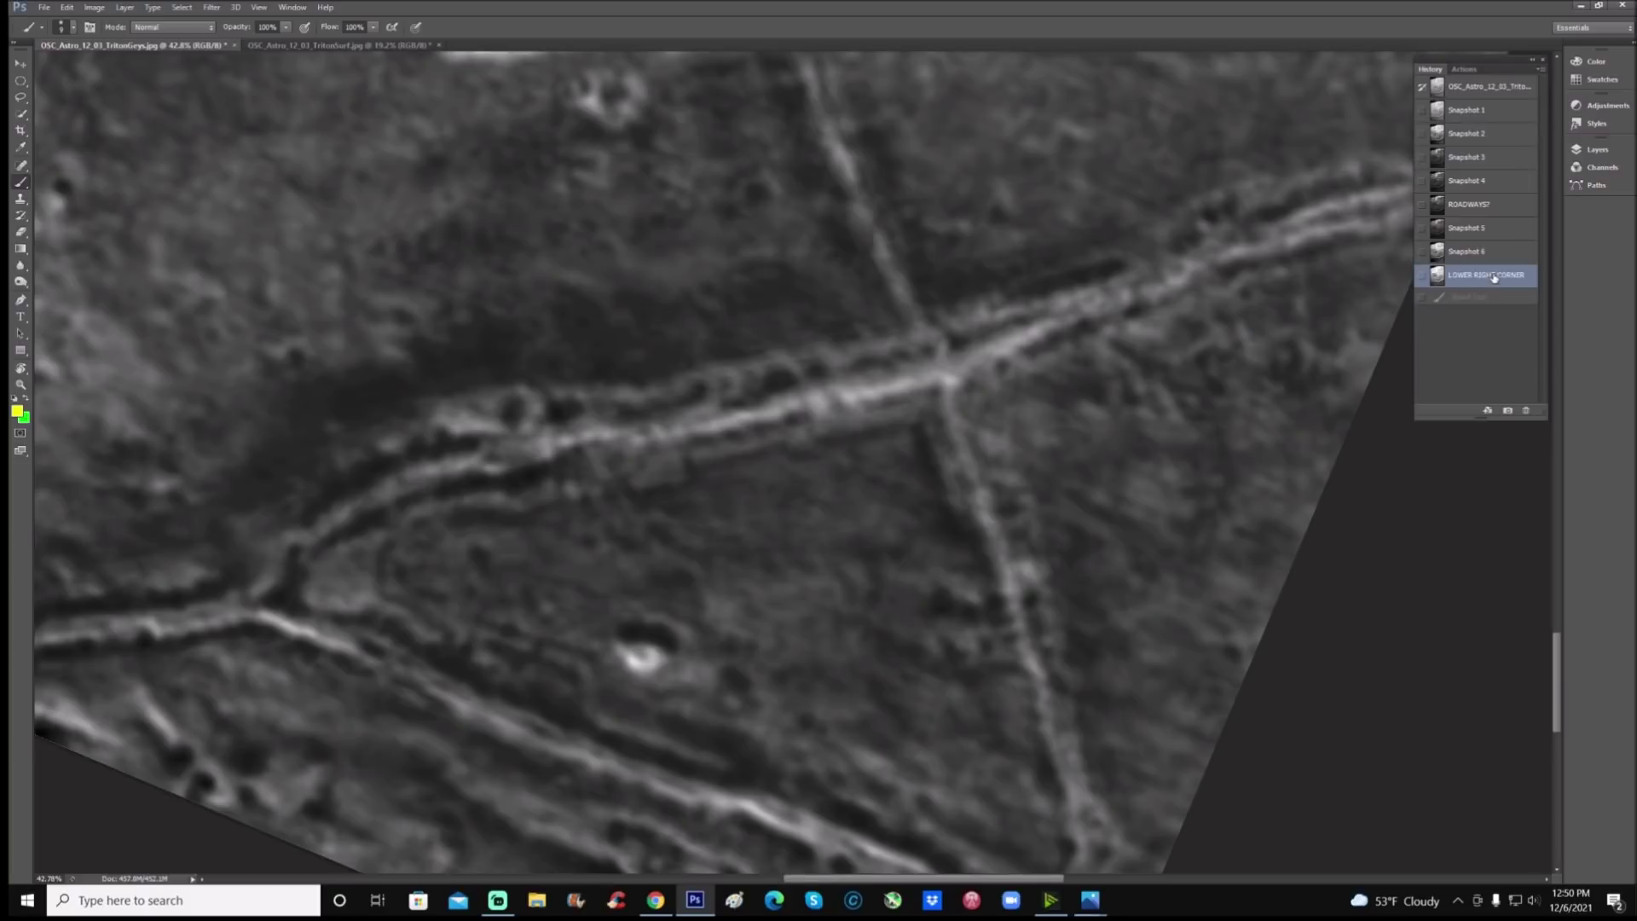
left_click_drag(850, 480, 912, 468)
left_click_drag(602, 508, 902, 441)
Step: Alternate between LOWER RIGHT CORNER and Snapshot 6 to compare the strip below the main ridge, finishing on Snapshot 6
left_click(1463, 277)
left_click(1502, 252)
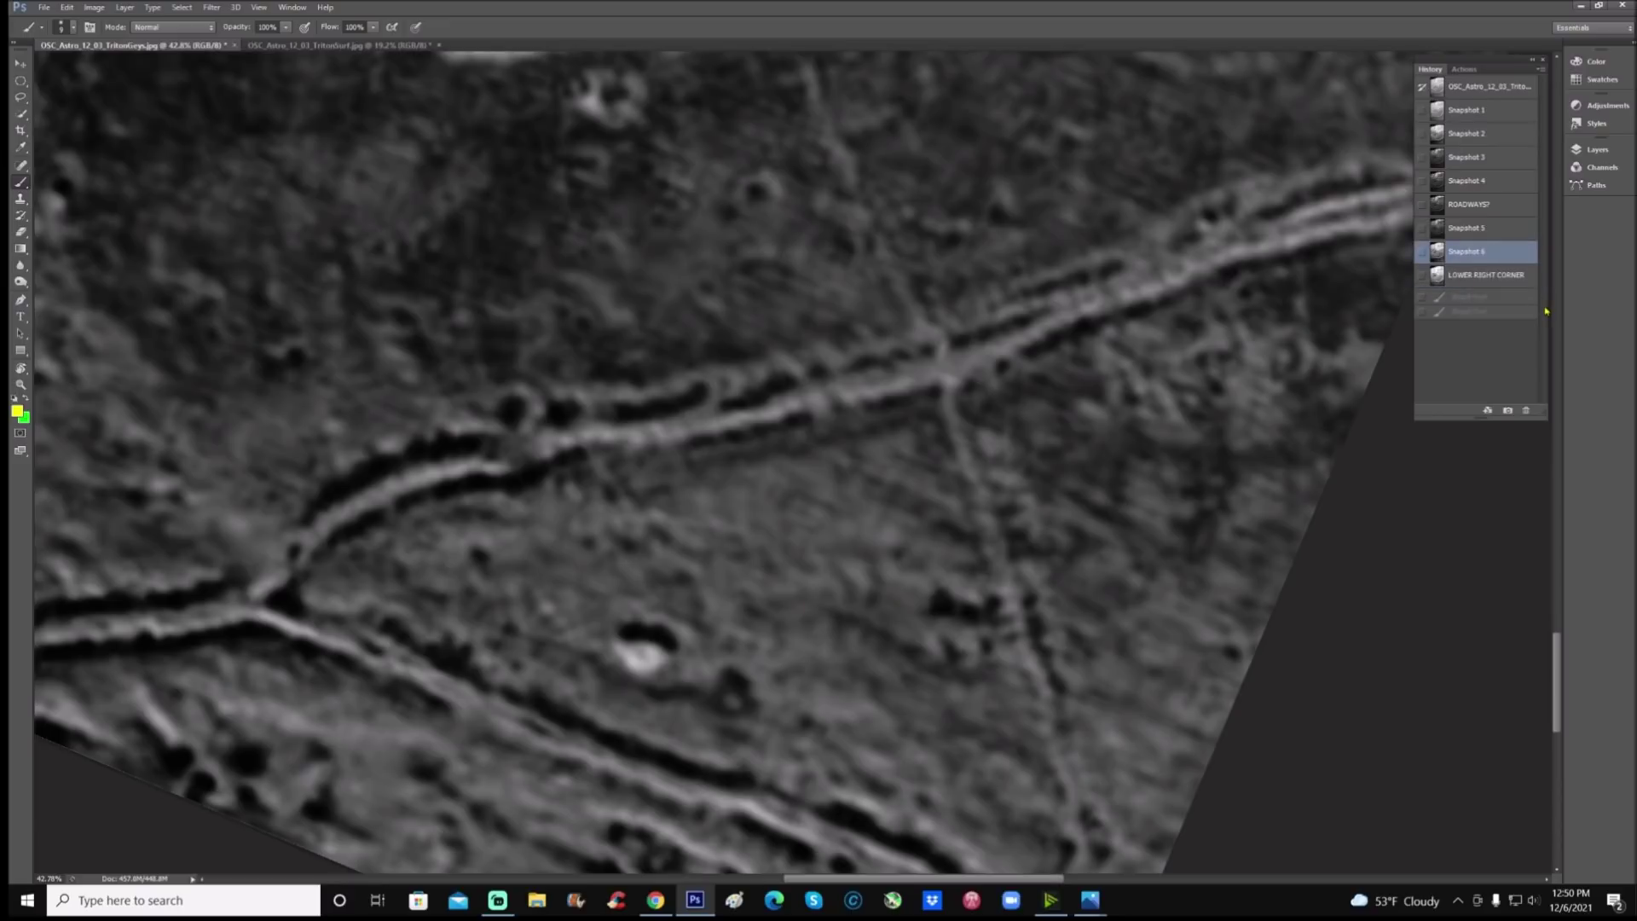
left_click(1522, 285)
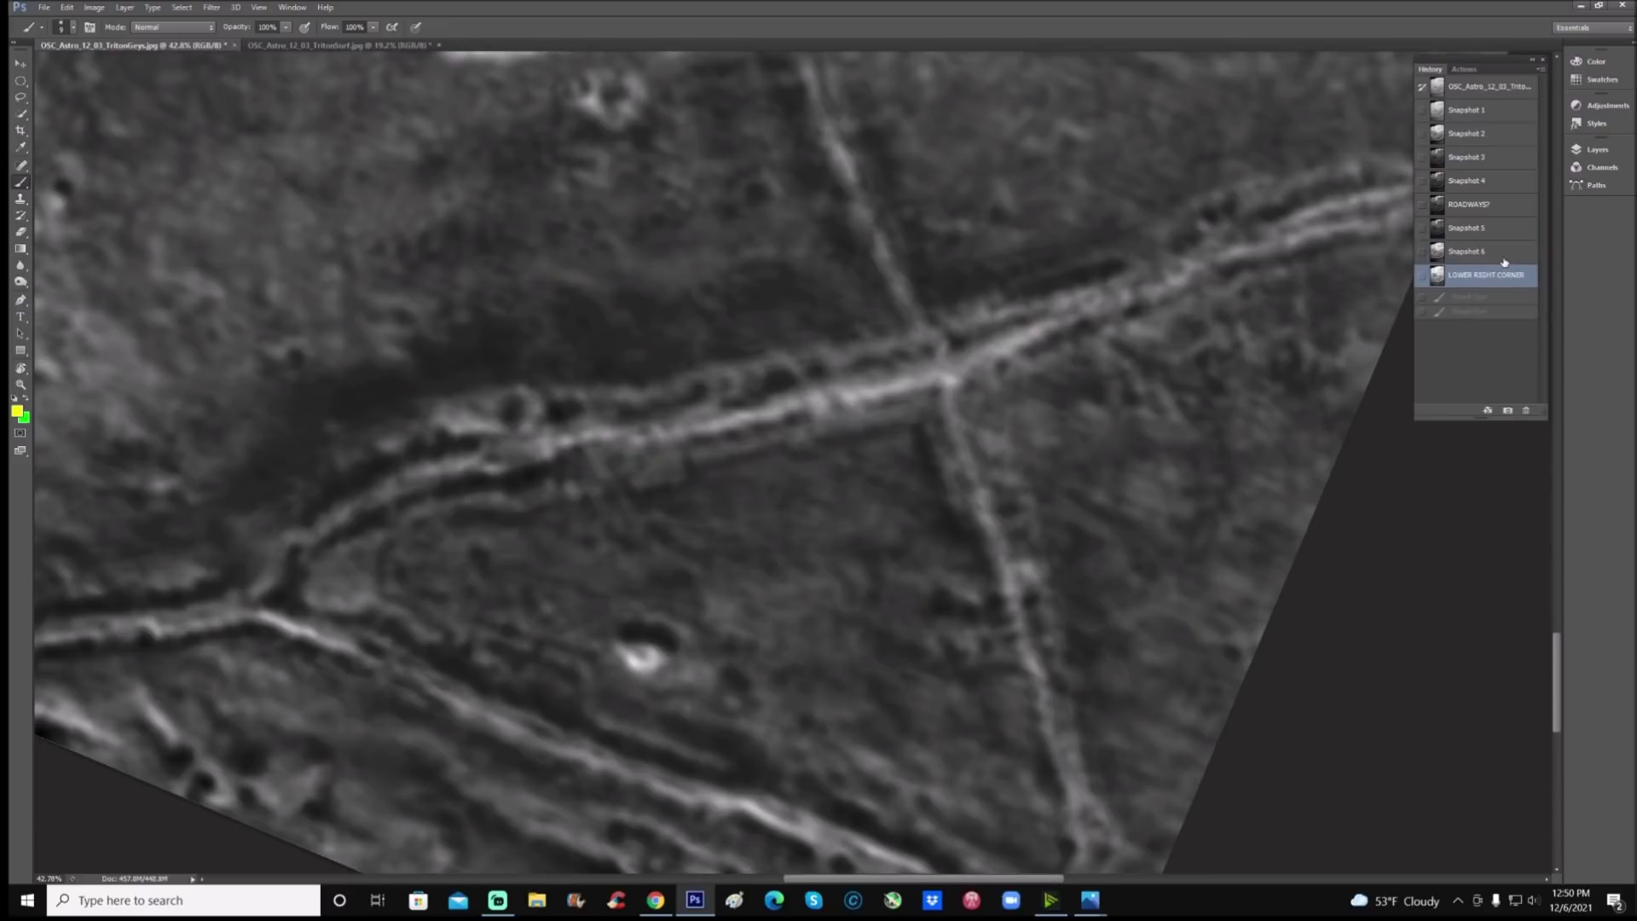
left_click(1503, 257)
left_click(1498, 283)
left_click(1497, 258)
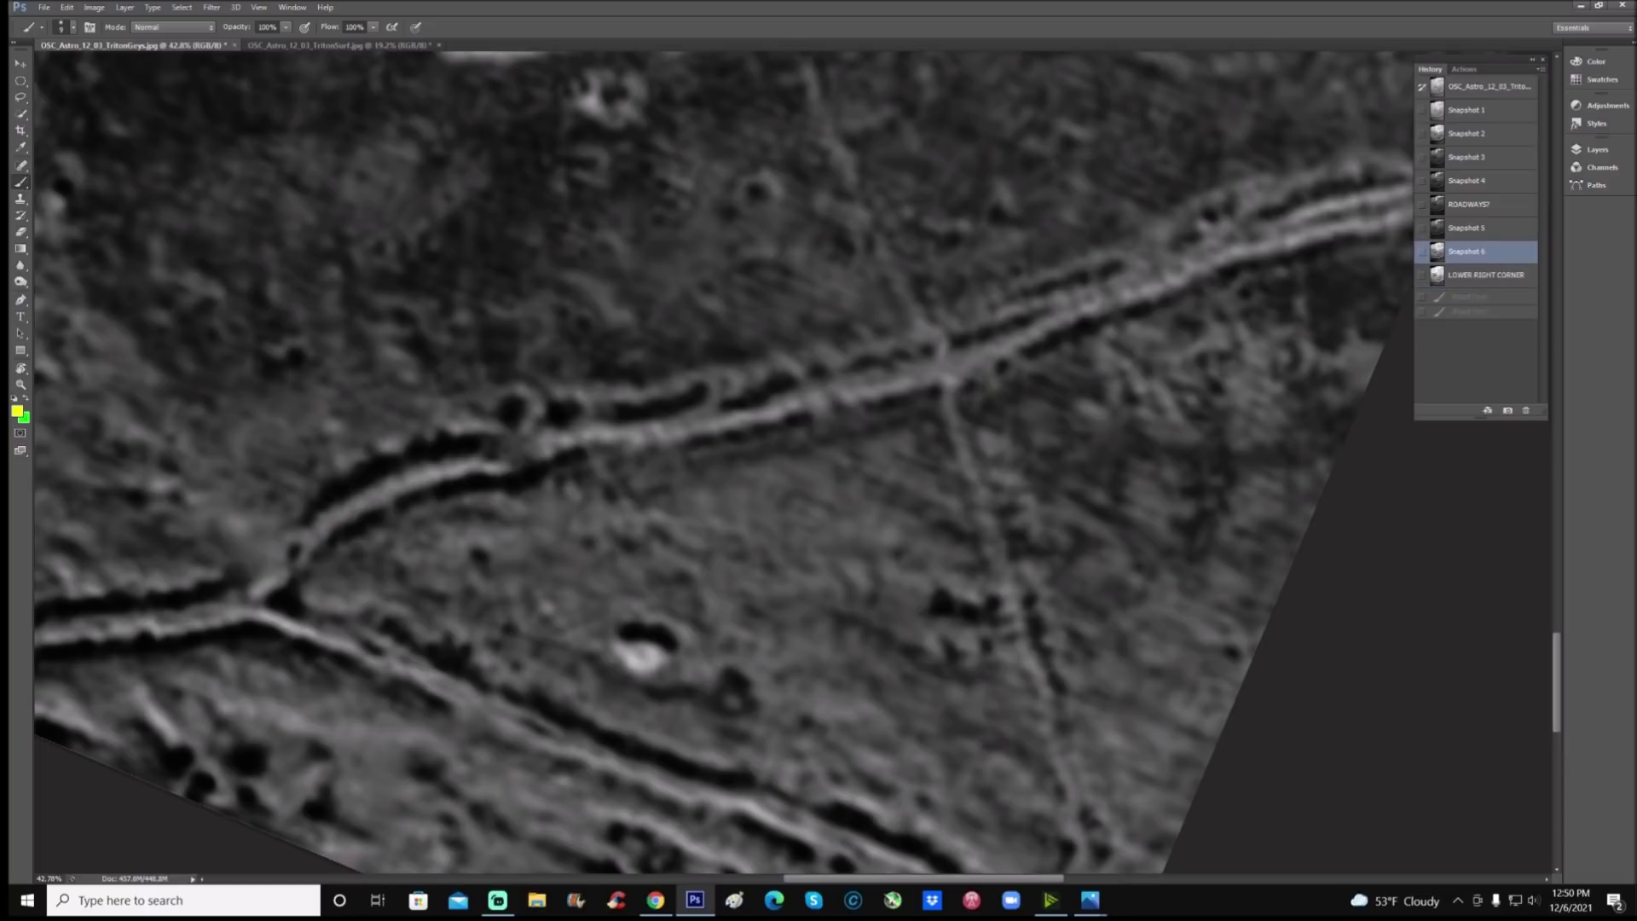
Step: Examine the dark stepped formation at the image's left edge on Snapshot 6, and the wider cratered surface on Snapshot 5
scroll(937, 597, "down", 3)
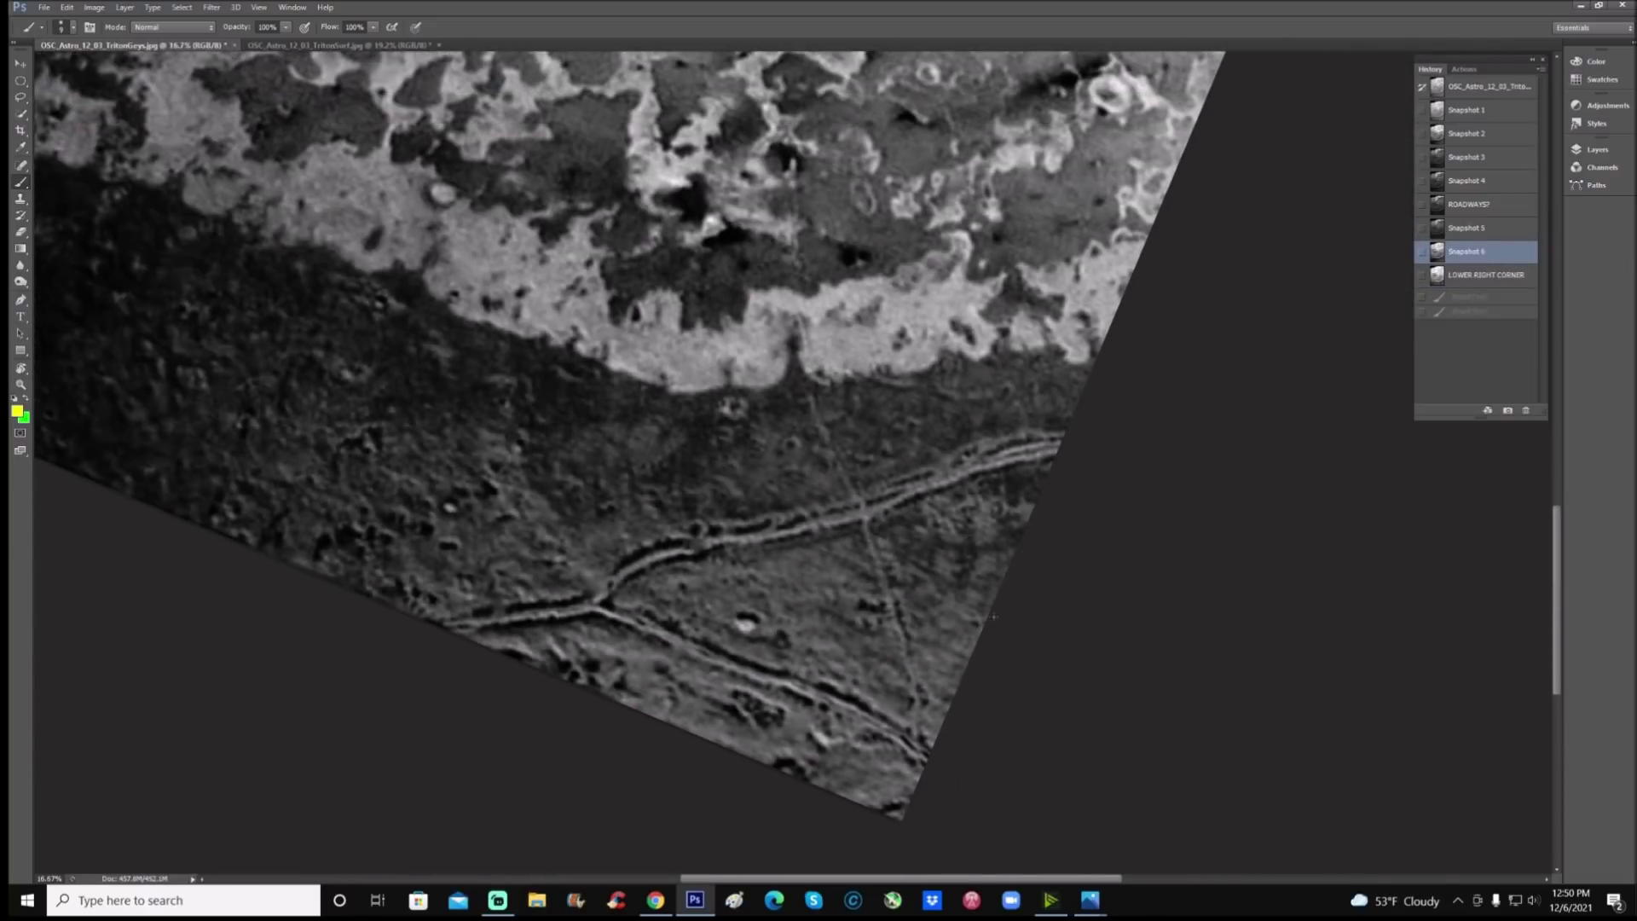
scroll(993, 841, "up", 2)
left_click_drag(1559, 486, 1577, 405)
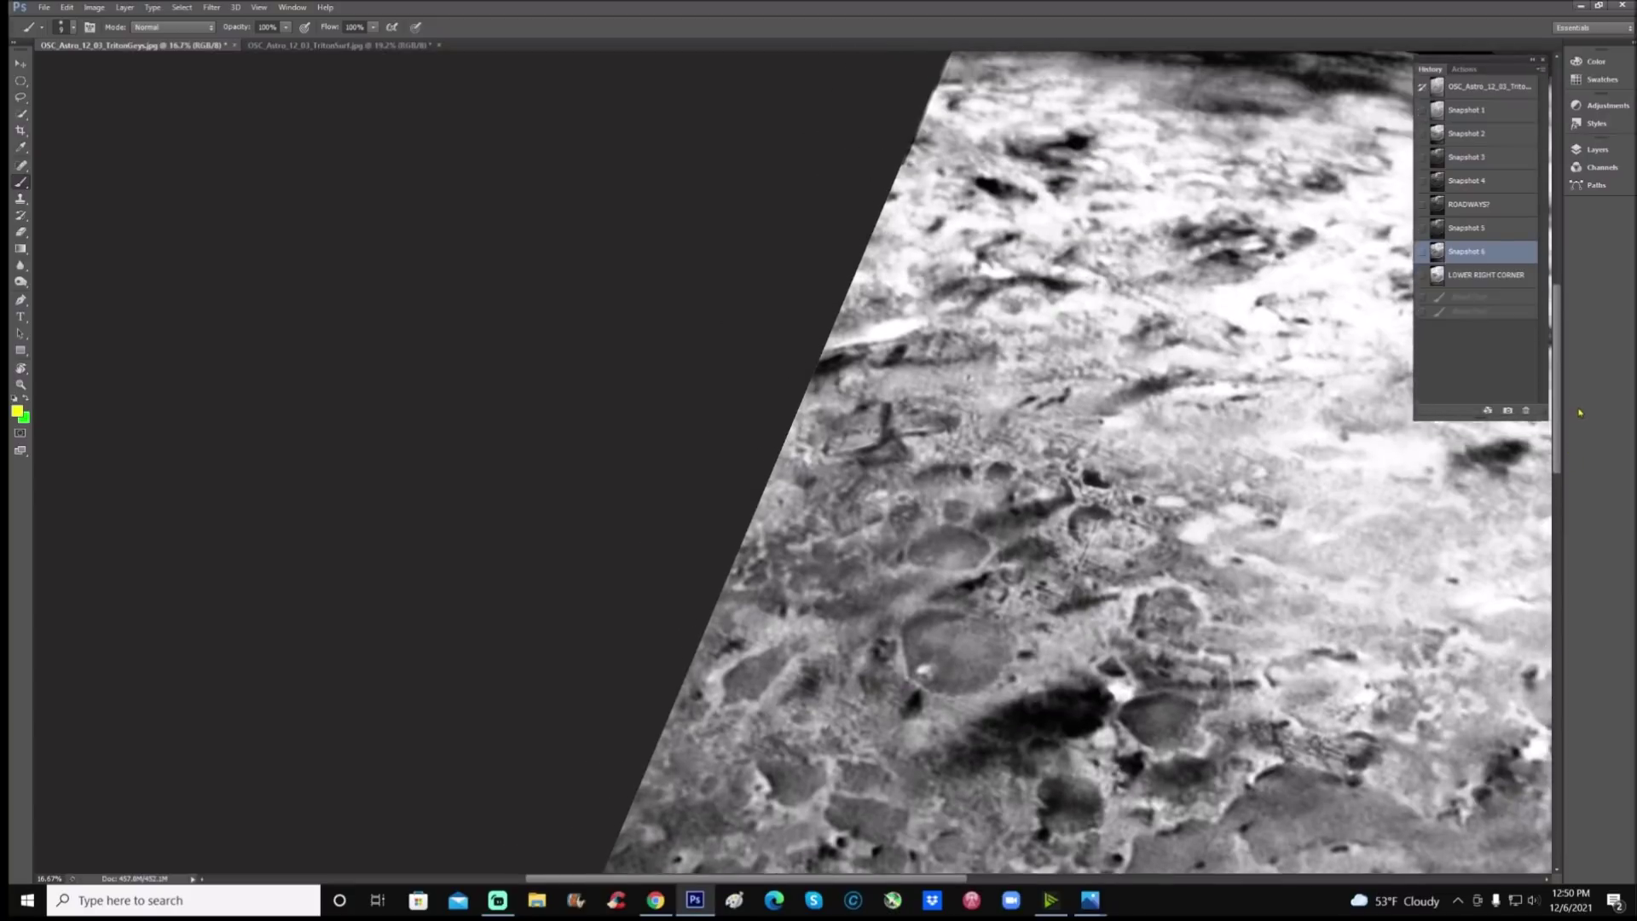
key("ctrl+plus")
scroll(1202, 505, "up", 1)
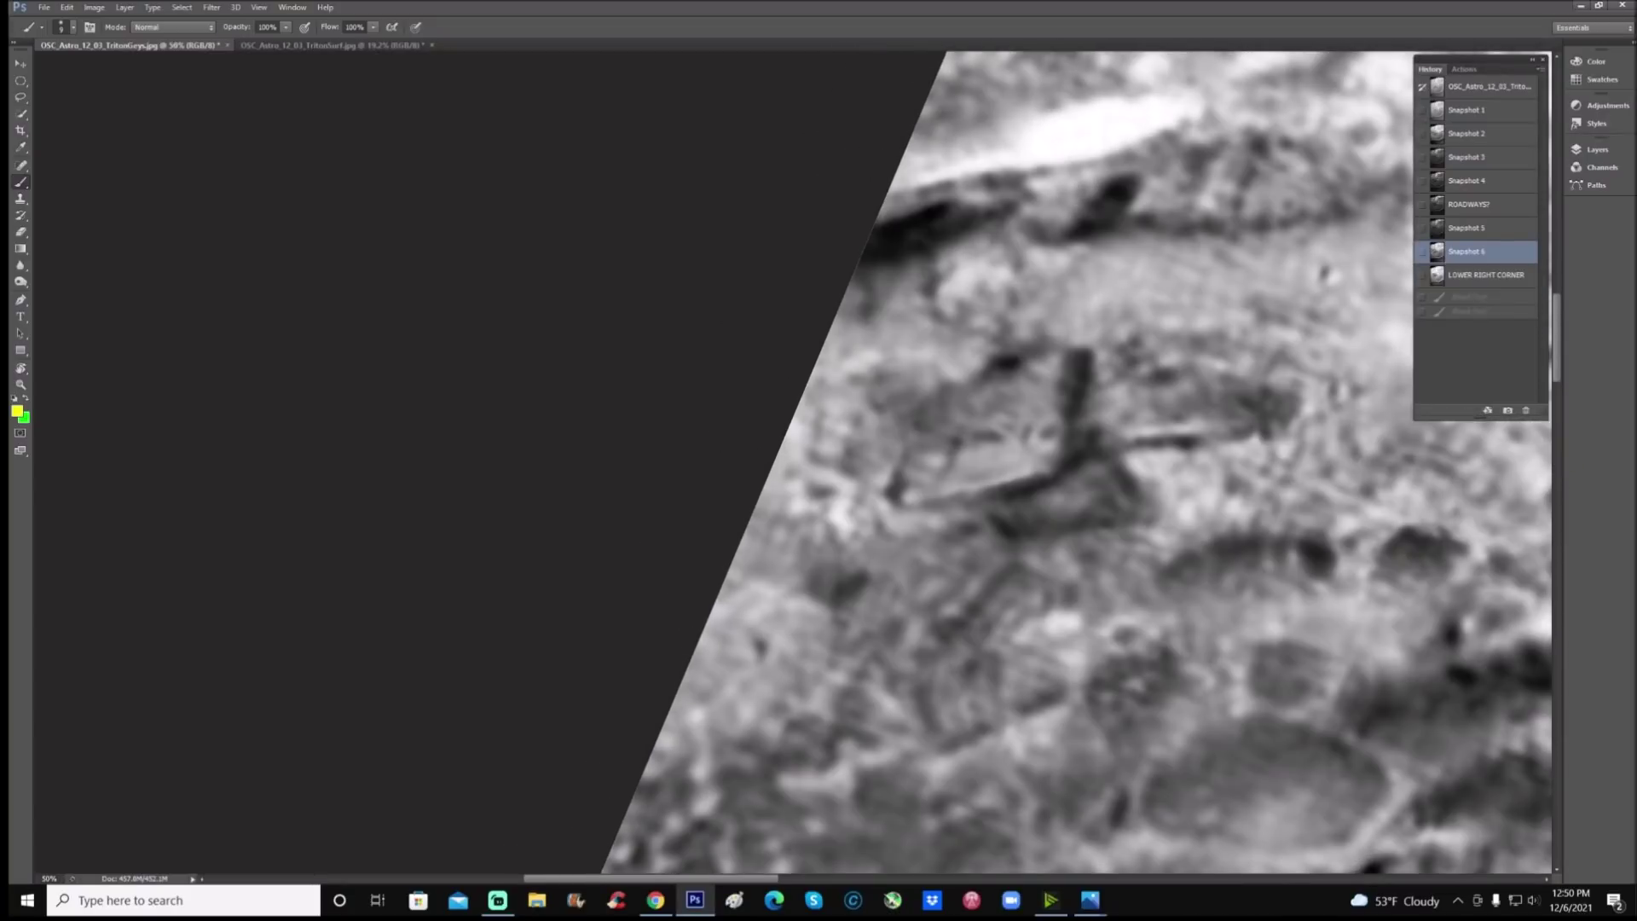
left_click_drag(769, 880, 807, 884)
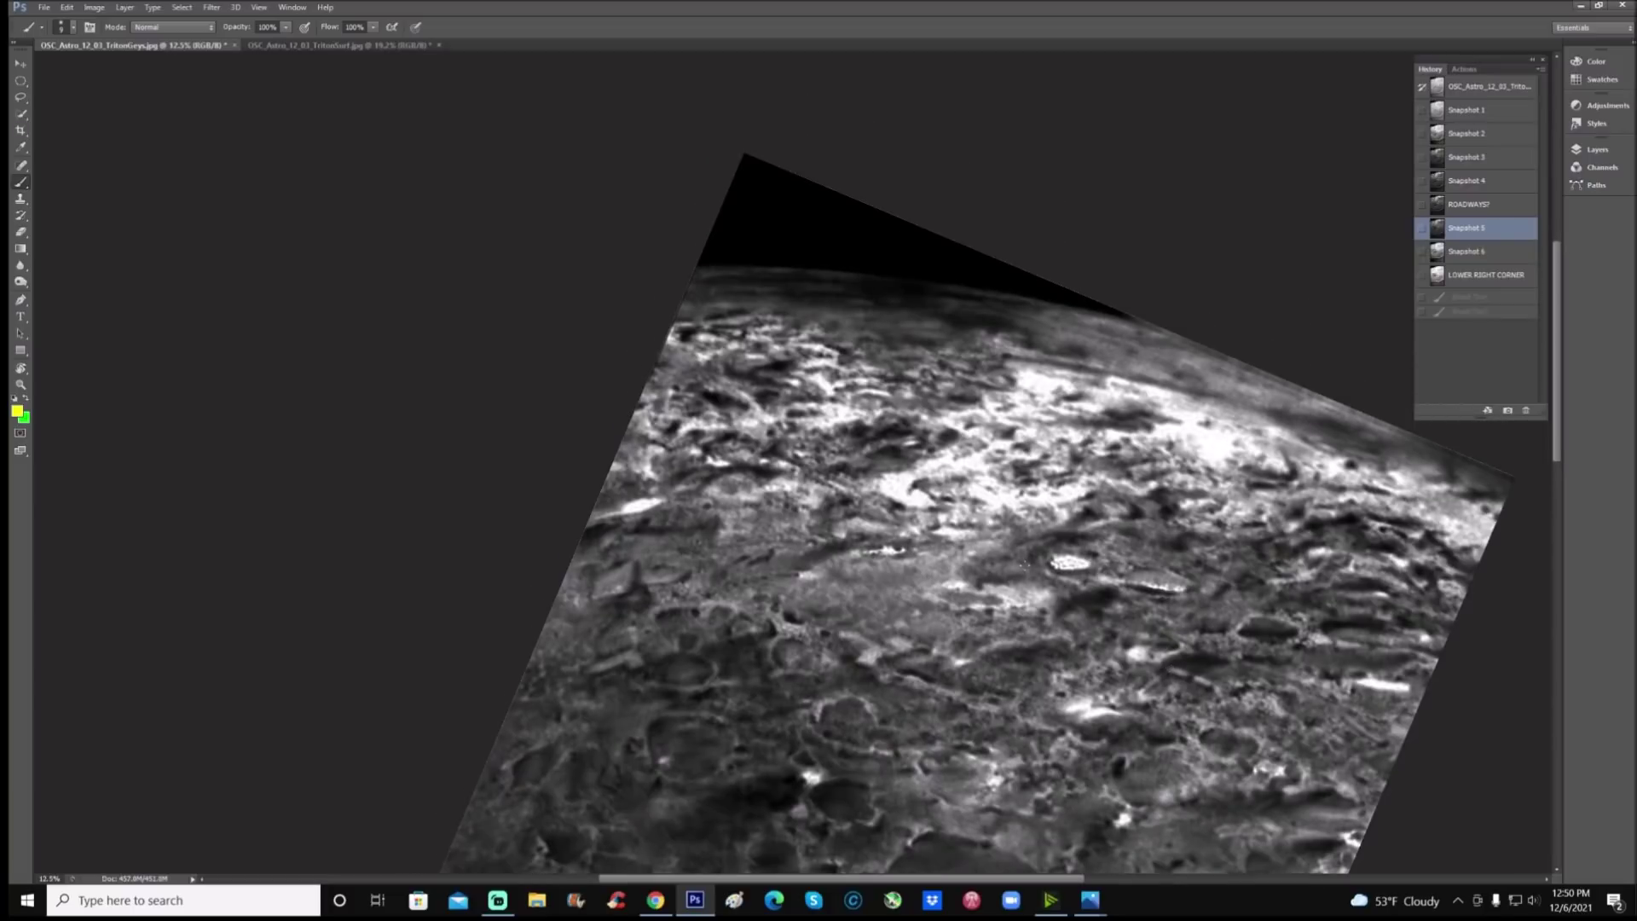
scroll(1017, 543, "down", 2)
key("ctrl+plus")
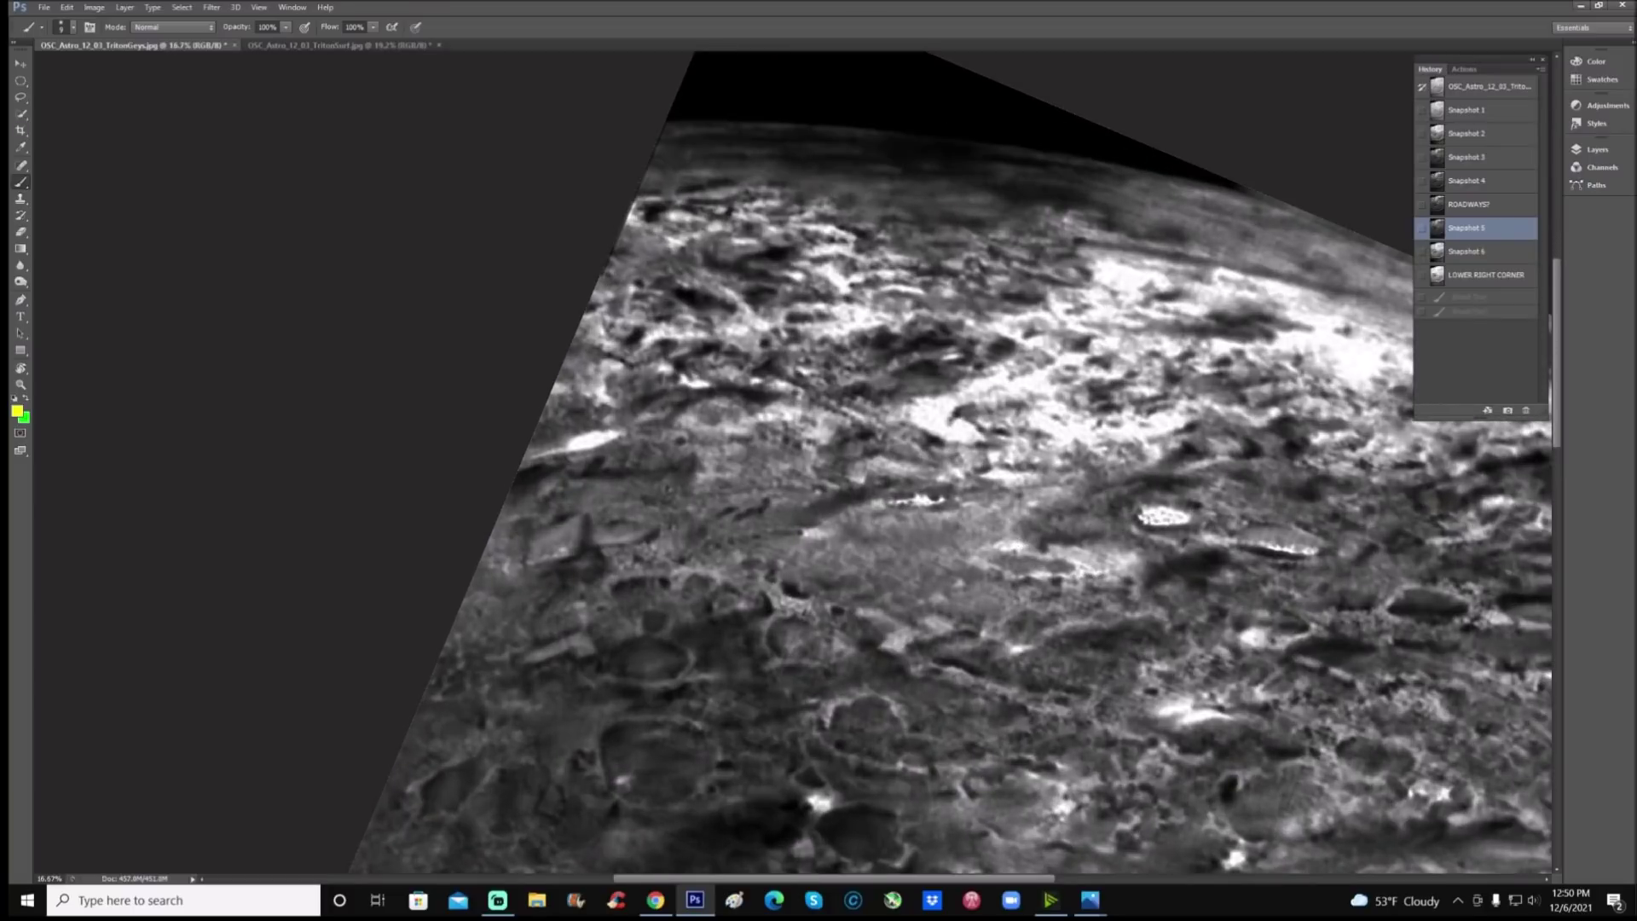
scroll(793, 463, "down", 2)
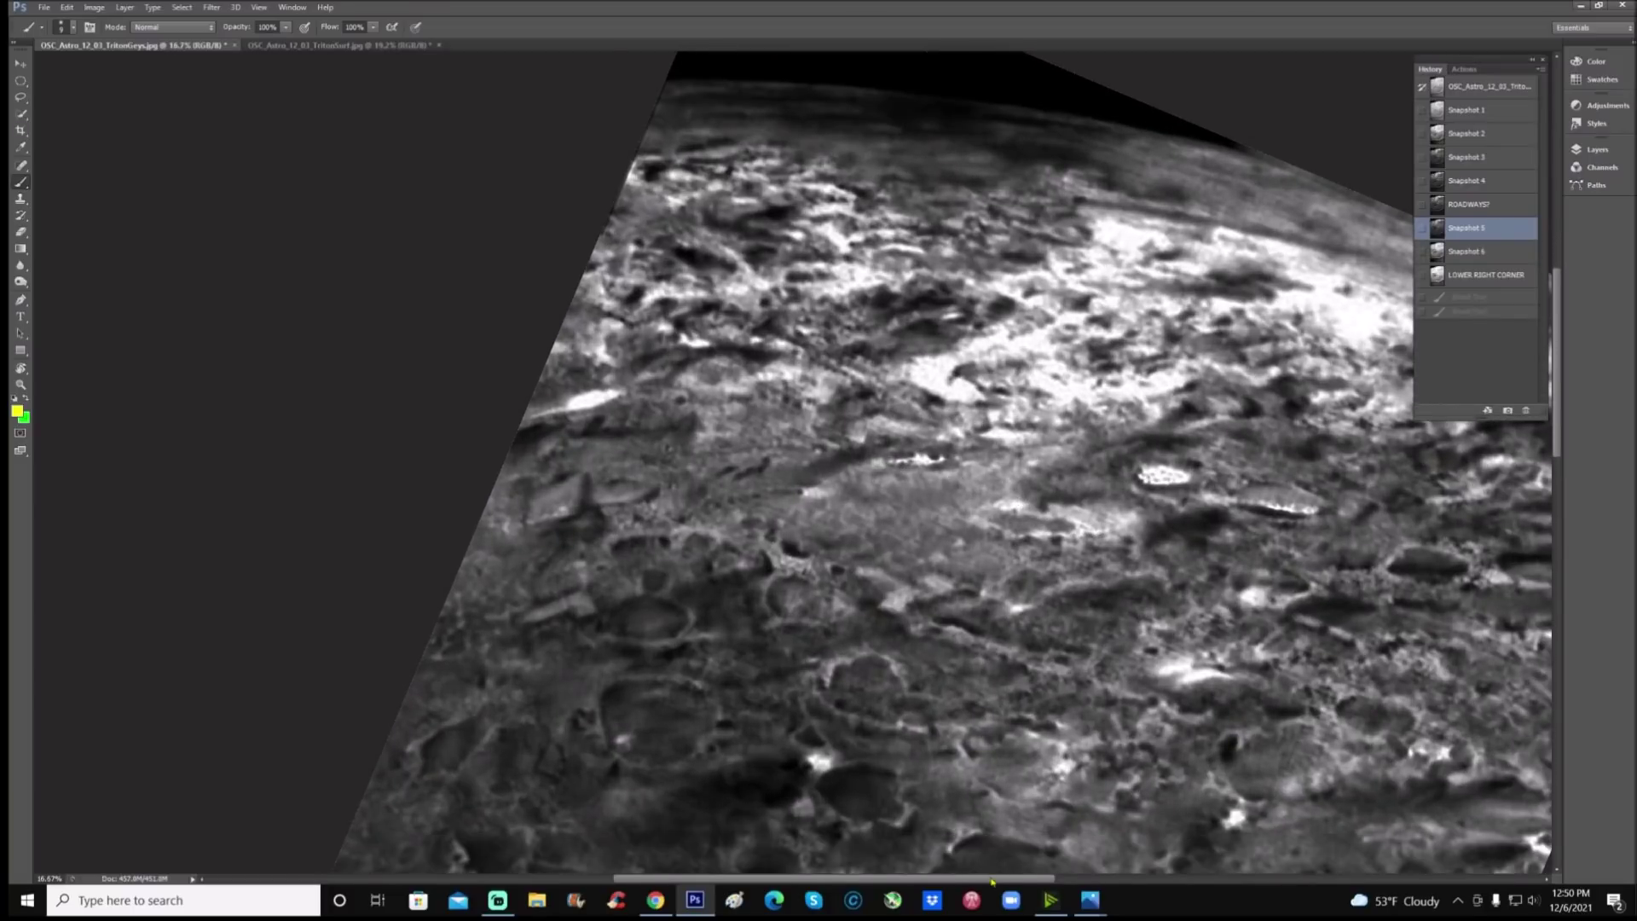
left_click_drag(991, 880, 1034, 880)
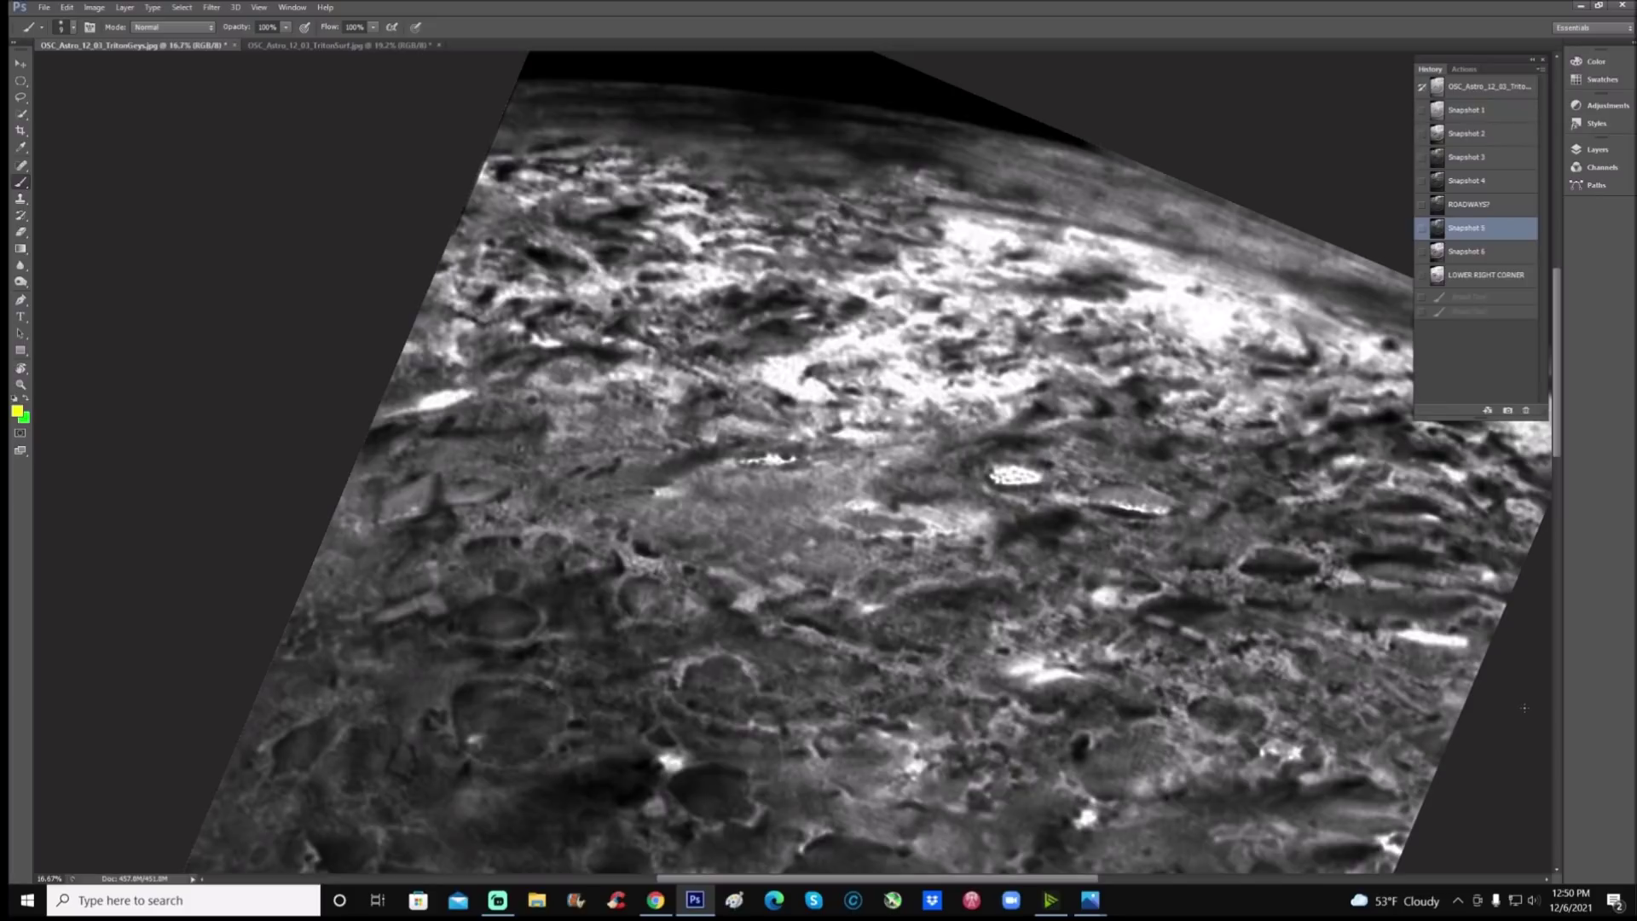
Step: Restore Snapshot 2 and draw a short downward arrow from the bright streak at the image's left edge
left_click(1505, 137)
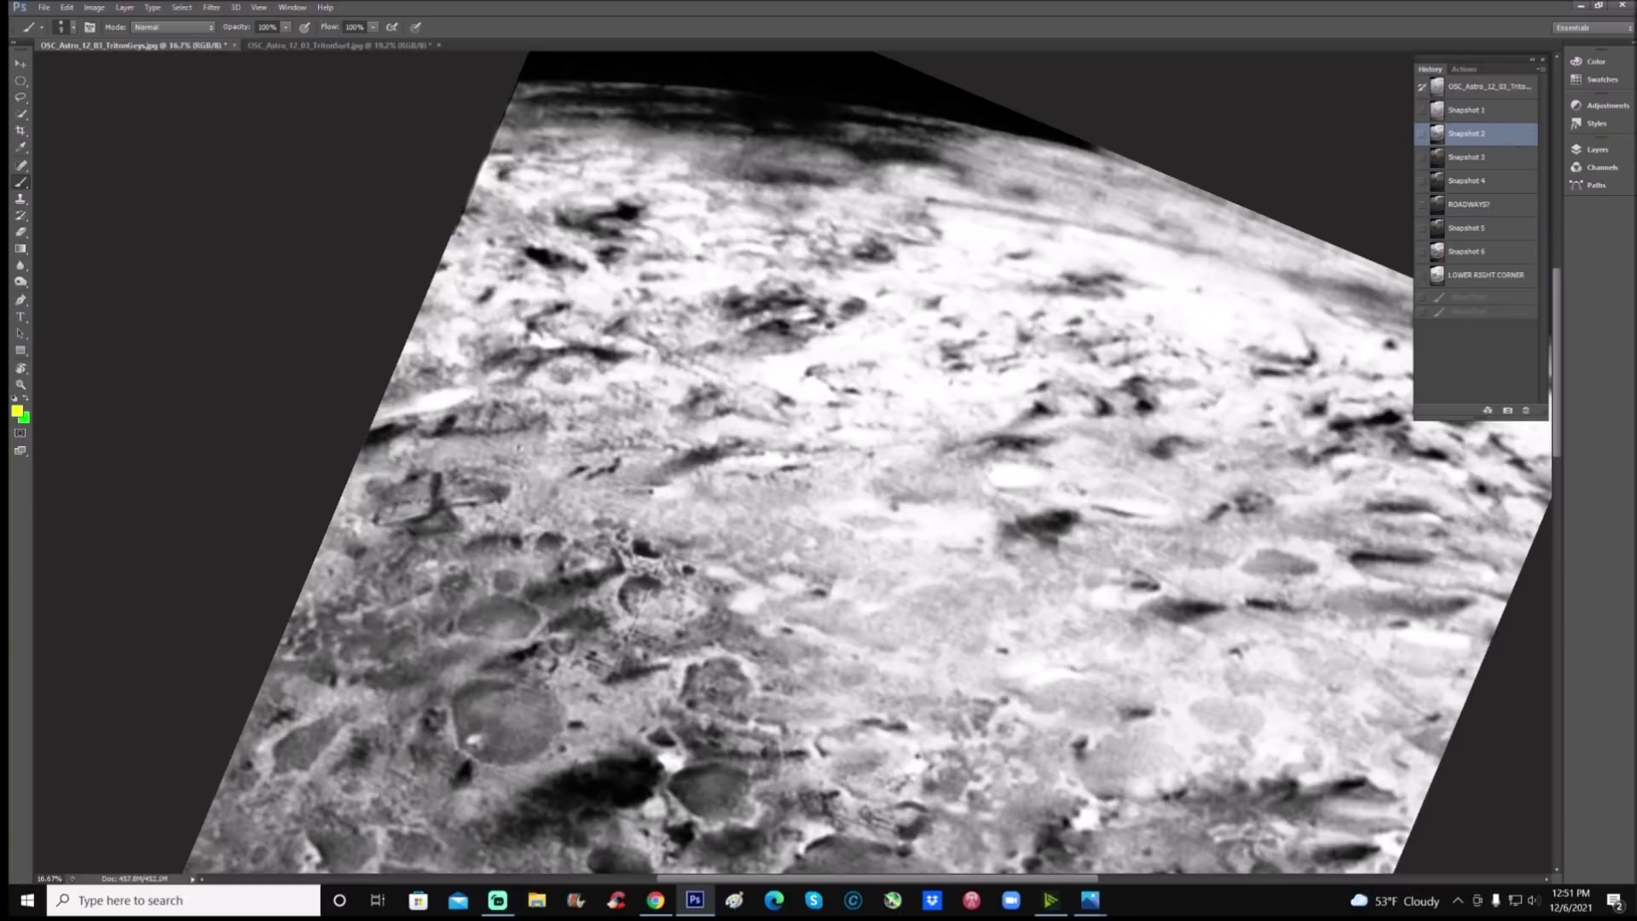
scroll(1557, 513, "down", 1)
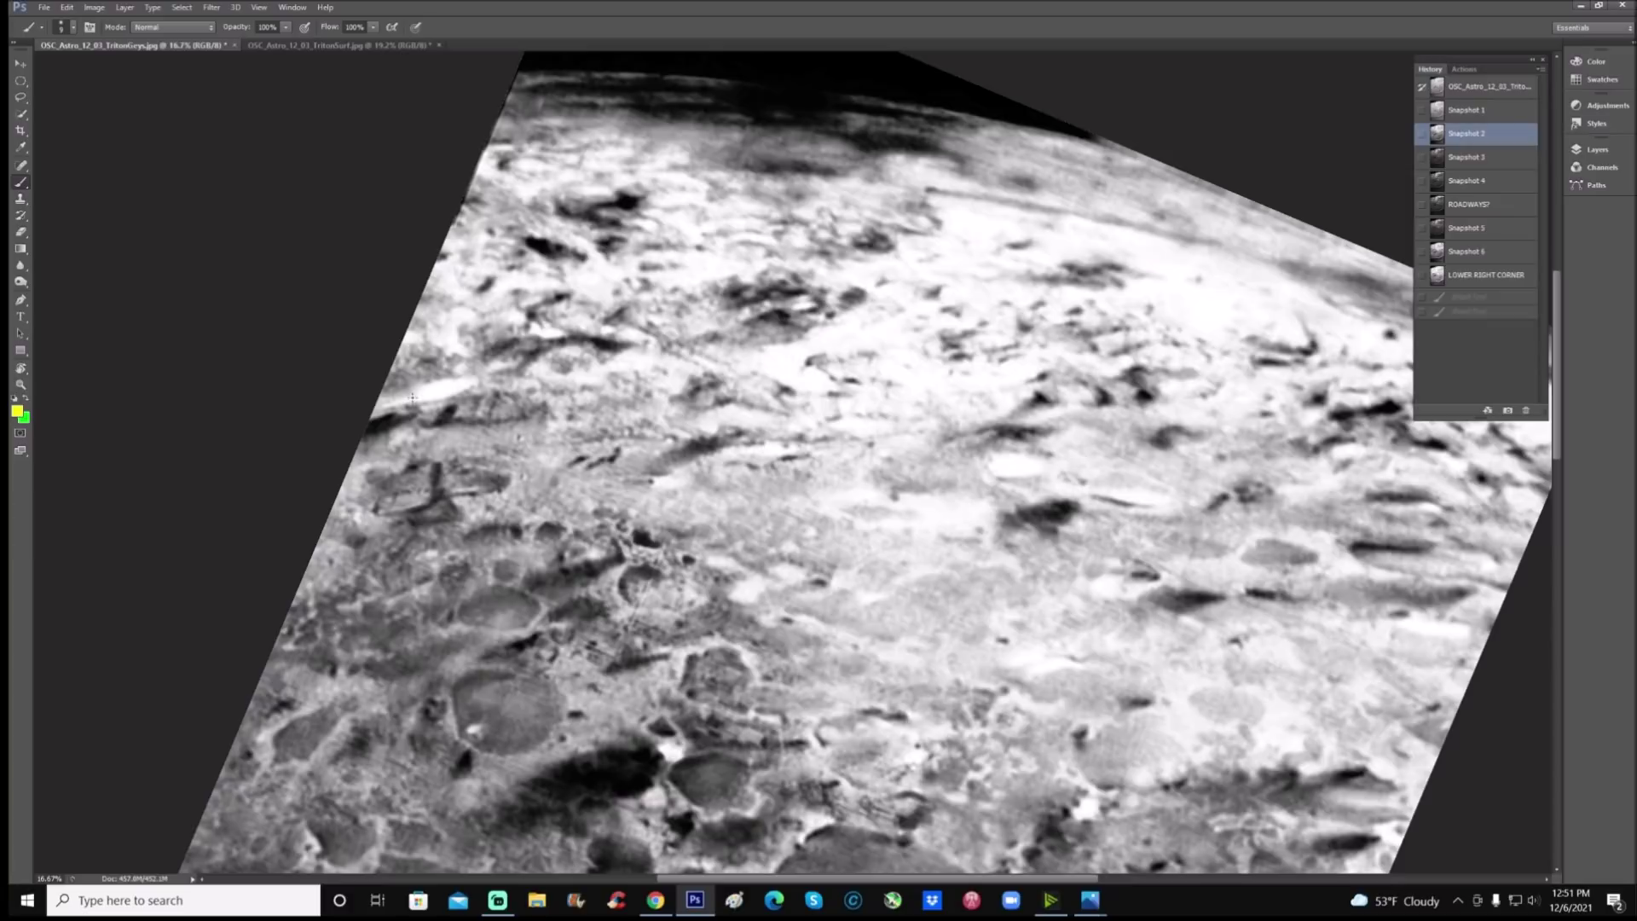
left_click_drag(412, 398, 423, 425)
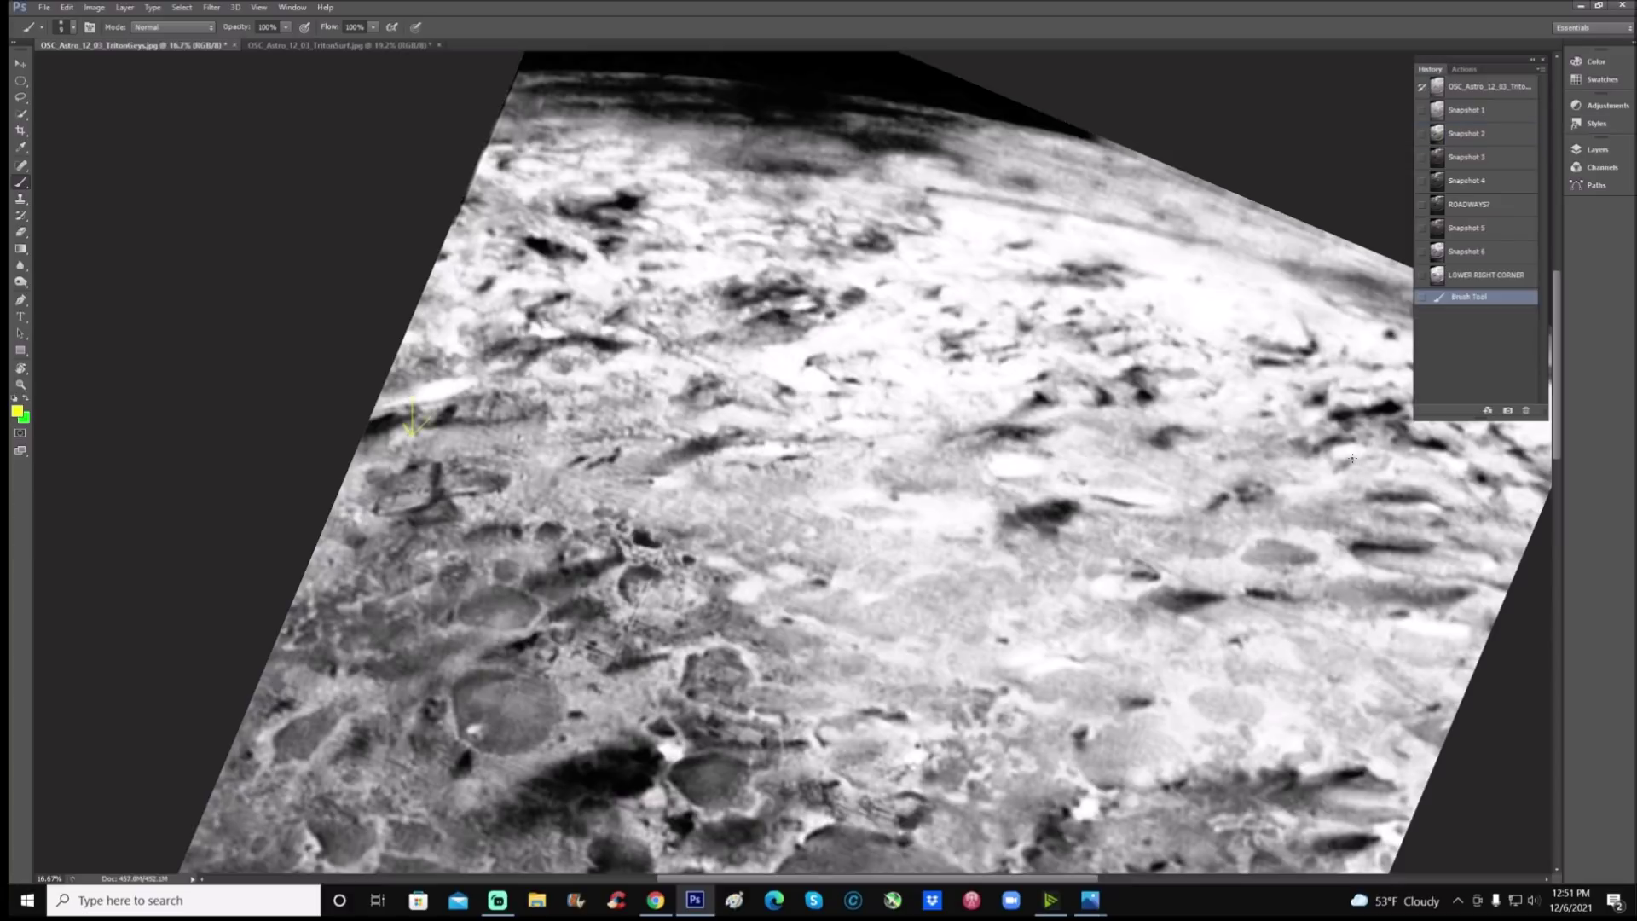